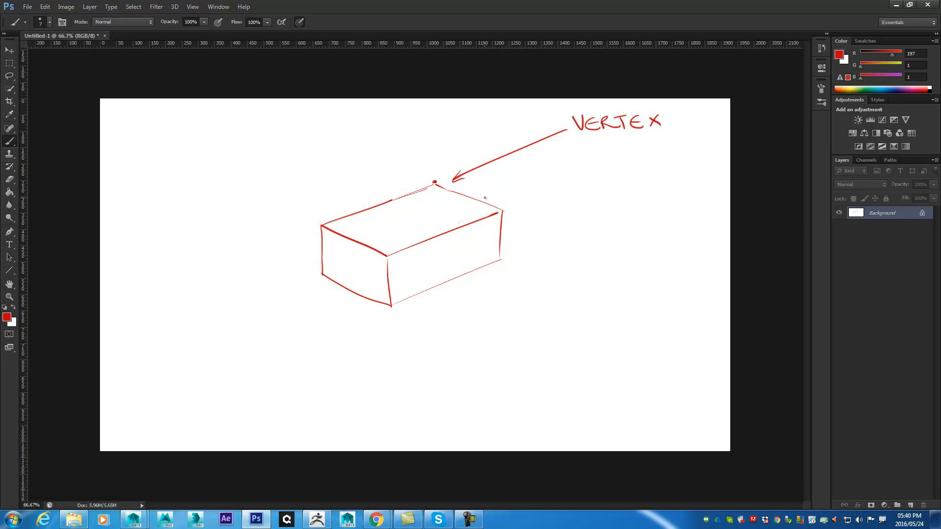
Draw an arrow pointing to the box's upper back-right edge and handwrite "EDGE" beneath the "VERTEX" label
mouse_move(506, 185)
mouse_down()
mouse_move(478, 198)
mouse_move(486, 199)
mouse_up()
mouse_move(569, 160)
mouse_down()
mouse_move(593, 174)
mouse_move(578, 172)
mouse_up()
mouse_move(566, 159)
mouse_down()
mouse_move(584, 157)
mouse_move(599, 184)
mouse_up()
mouse_move(601, 167)
mouse_down()
mouse_move(601, 184)
mouse_move(632, 178)
mouse_up()
mouse_move(641, 170)
mouse_down()
mouse_move(637, 184)
mouse_move(646, 176)
mouse_up()
drag(637, 183, 650, 183)
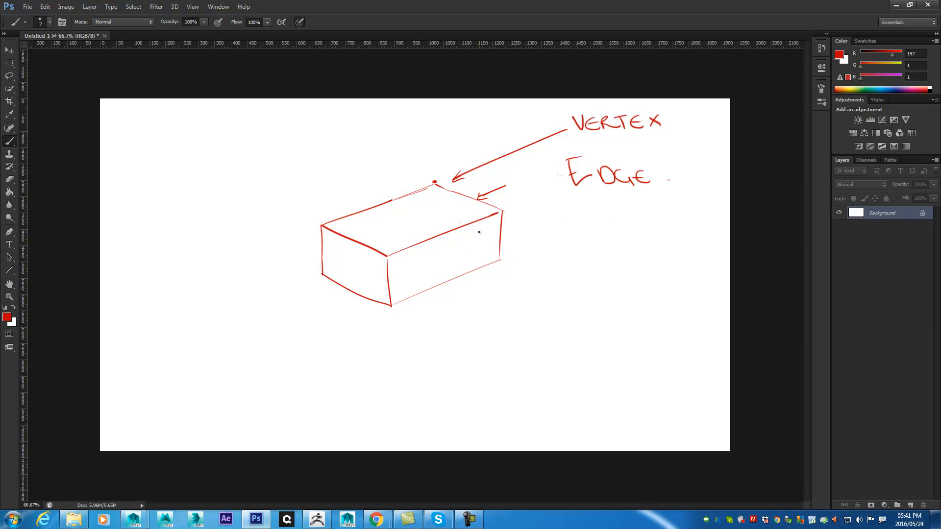
Hatch the box's top face with slanted red strokes from one end to the other
mouse_move(339, 219)
mouse_down()
mouse_move(342, 234)
mouse_move(368, 252)
mouse_up()
drag(377, 208, 391, 254)
drag(392, 200, 405, 251)
mouse_move(408, 196)
mouse_down()
mouse_move(425, 245)
mouse_move(436, 232)
mouse_up()
mouse_move(448, 190)
mouse_down()
mouse_move(457, 223)
mouse_move(489, 220)
mouse_up()
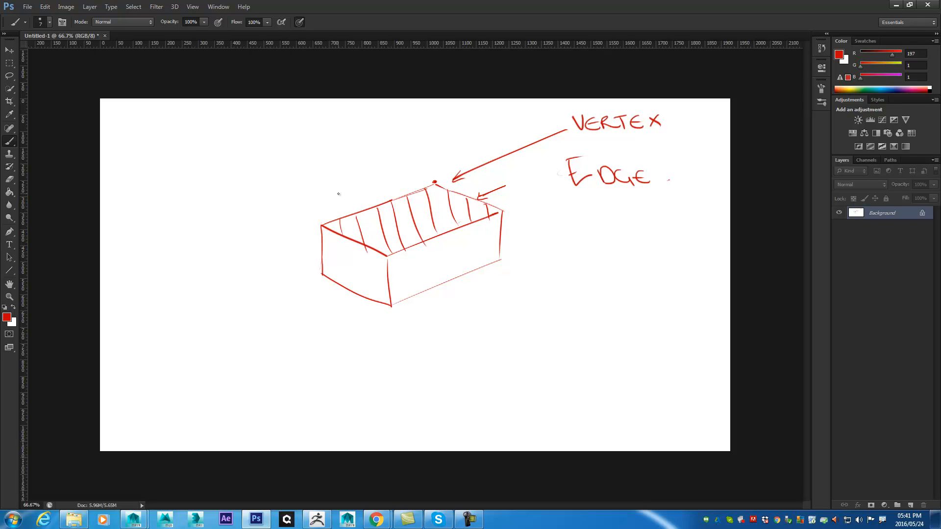
Draw an arrow pointing into the hatched top face and handwrite the label "FACE" at its tail
drag(326, 164, 391, 220)
drag(391, 206, 394, 220)
drag(268, 131, 277, 157)
mouse_move(266, 130)
mouse_down()
mouse_move(284, 130)
mouse_move(289, 145)
mouse_up()
mouse_move(293, 157)
mouse_down()
mouse_move(298, 143)
mouse_move(308, 155)
mouse_up()
drag(296, 152, 338, 151)
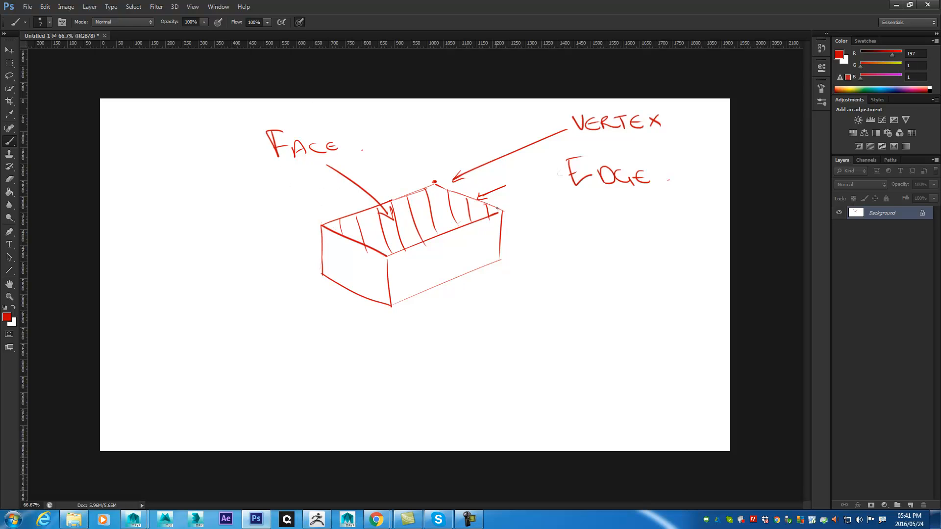
Mark the box's lower right corner with a dot and arrow, and label it "(UV)"
drag(502, 212, 495, 215)
click(504, 261)
mouse_move(504, 261)
mouse_down()
mouse_move(564, 314)
mouse_move(623, 316)
mouse_up()
drag(633, 266, 641, 332)
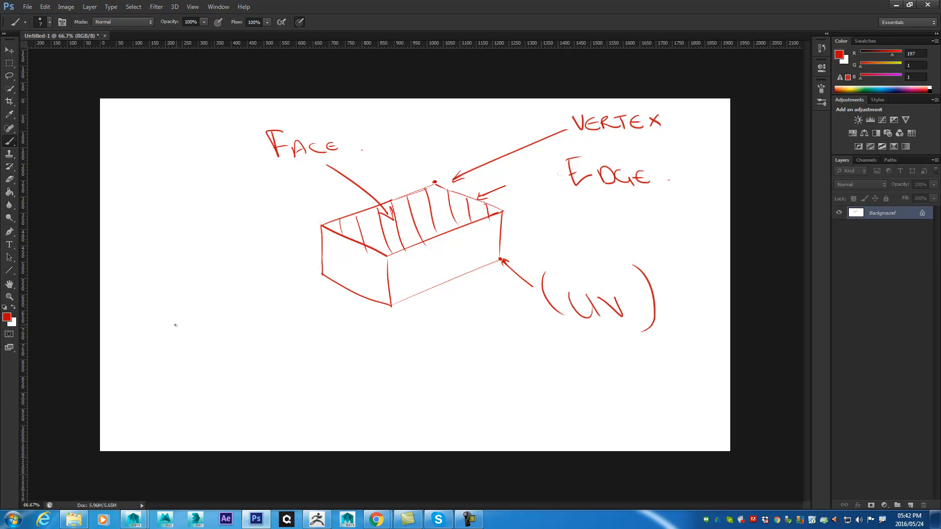
Draw straight vertical and horizontal graph axes below the box, with arrowheads and the labels Y and X
click(160, 323)
shift+click(160, 448)
shift+drag(160, 439, 388, 442)
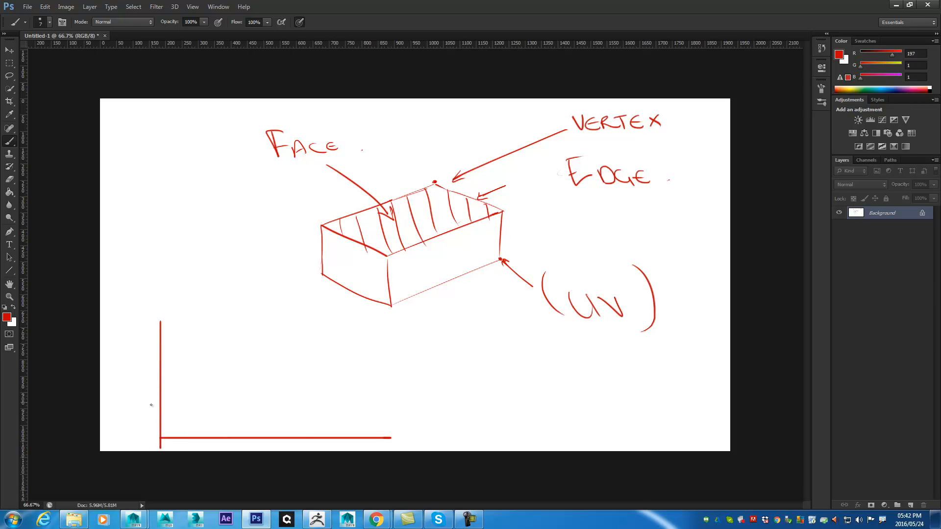
drag(138, 316, 144, 368)
drag(140, 437, 163, 446)
mouse_move(386, 432)
mouse_down()
mouse_move(394, 442)
mouse_move(387, 444)
mouse_up()
drag(155, 323, 170, 328)
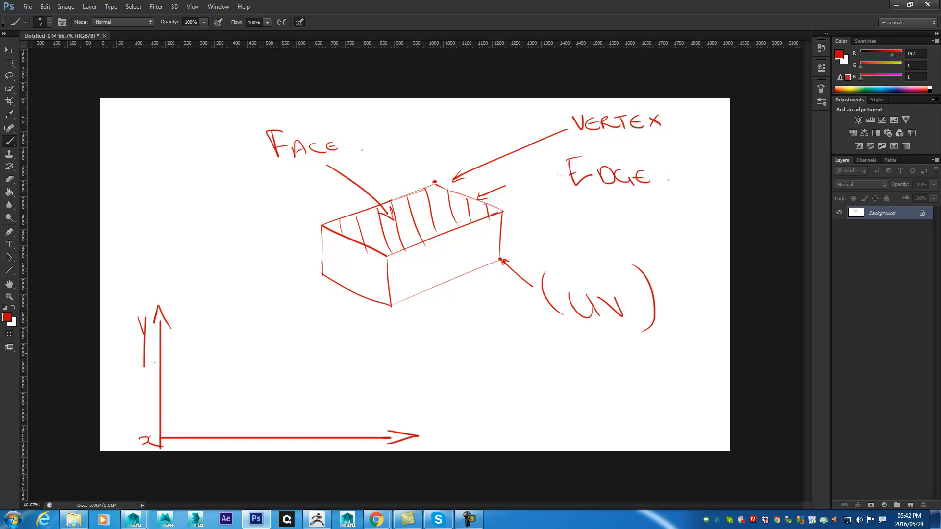
Mark 5 on the Y axis and 12 on the X axis, and plot their point with guide lines
mouse_move(148, 363)
mouse_down()
mouse_move(150, 373)
mouse_move(157, 361)
mouse_up()
mouse_move(349, 435)
mouse_down()
mouse_move(349, 444)
mouse_move(347, 429)
mouse_move(362, 428)
mouse_up()
drag(160, 364, 166, 364)
drag(345, 360, 211, 362)
drag(349, 360, 351, 421)
click(348, 359)
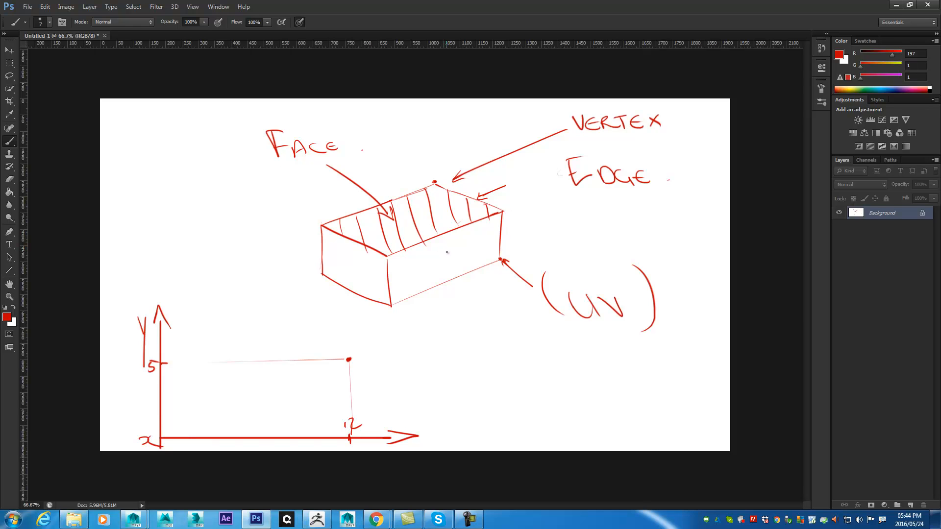
Number the box's long side face 1 and its end face 2, and draw a small arrow on the top face
drag(442, 252, 442, 264)
mouse_move(345, 257)
mouse_down()
mouse_move(346, 269)
mouse_move(359, 269)
mouse_up()
mouse_move(411, 226)
mouse_down()
mouse_move(433, 214)
mouse_move(430, 222)
mouse_up()
Handwrite "U" beside the graph's X label and "V" above its Y label
mouse_move(123, 442)
mouse_down()
mouse_move(114, 441)
mouse_move(155, 443)
mouse_move(101, 441)
mouse_up()
key(ctrl+z)
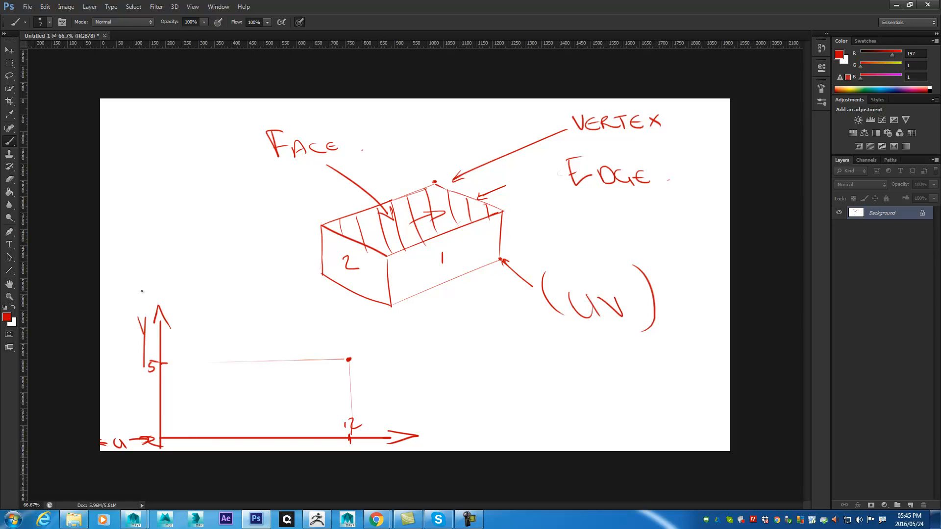
drag(136, 269, 146, 275)
Number the component labels: VERTEX as 1, EDGE as 2, FACE as 3 and UV as 4
drag(561, 113, 562, 120)
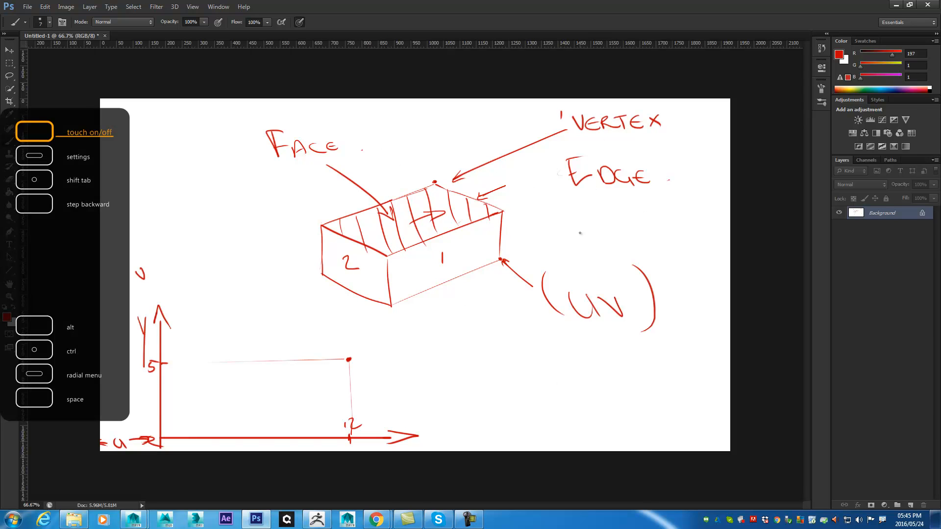
drag(550, 171, 557, 182)
drag(337, 133, 339, 148)
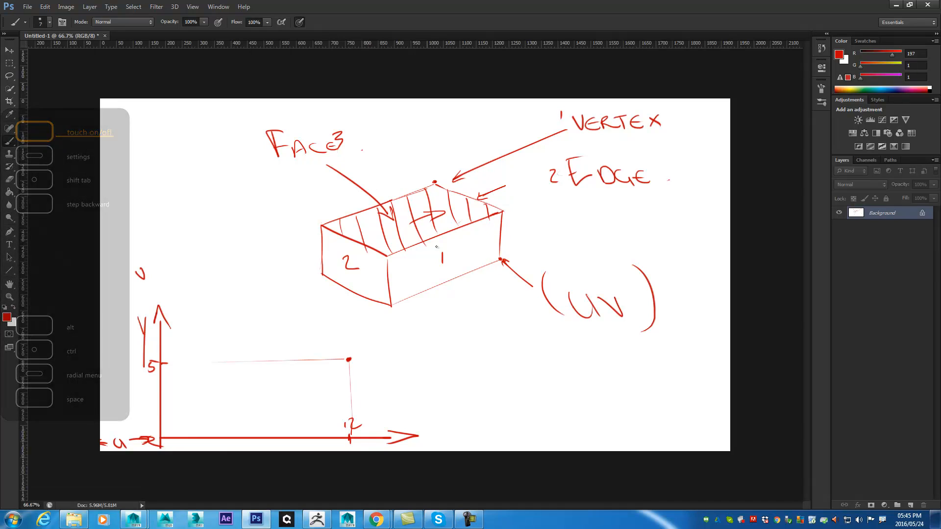
drag(668, 288, 682, 296)
drag(680, 290, 680, 310)
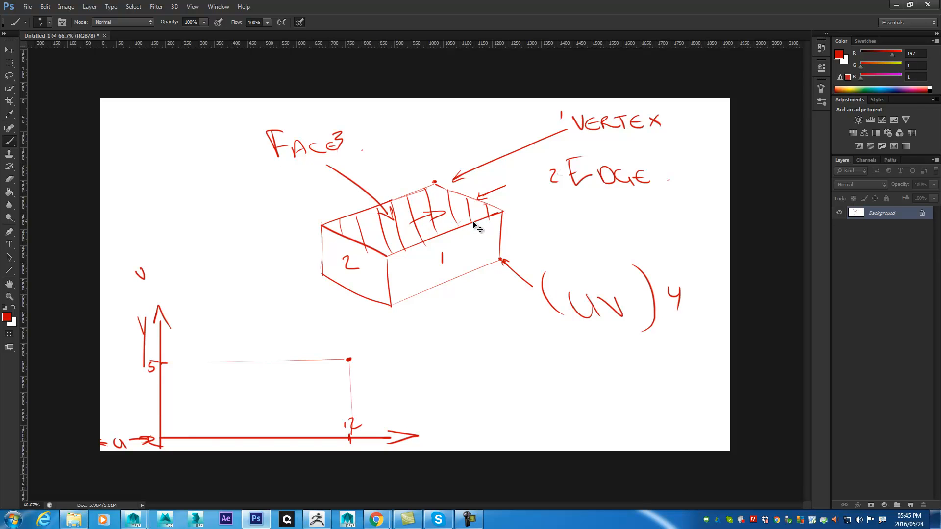
Create a new 1928 × 1080 pixel RGB document with a white background
key(ctrl+n)
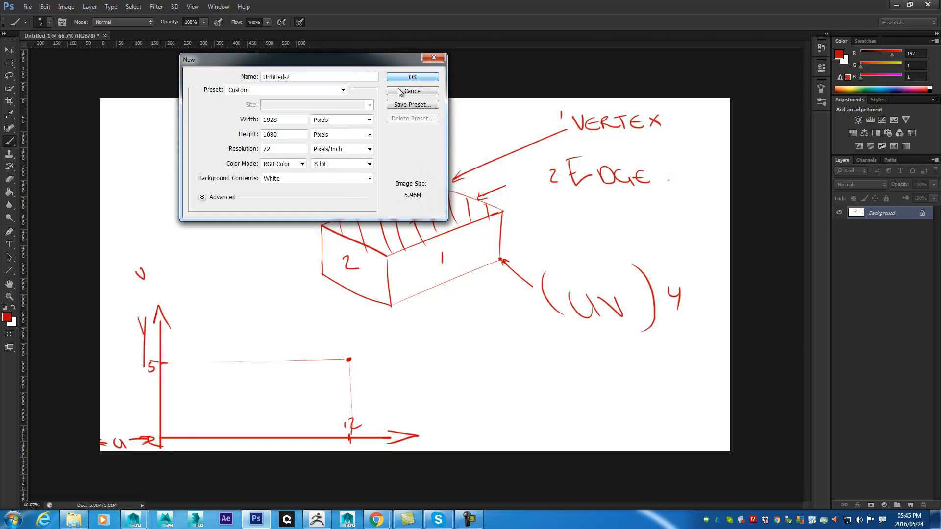
click(413, 77)
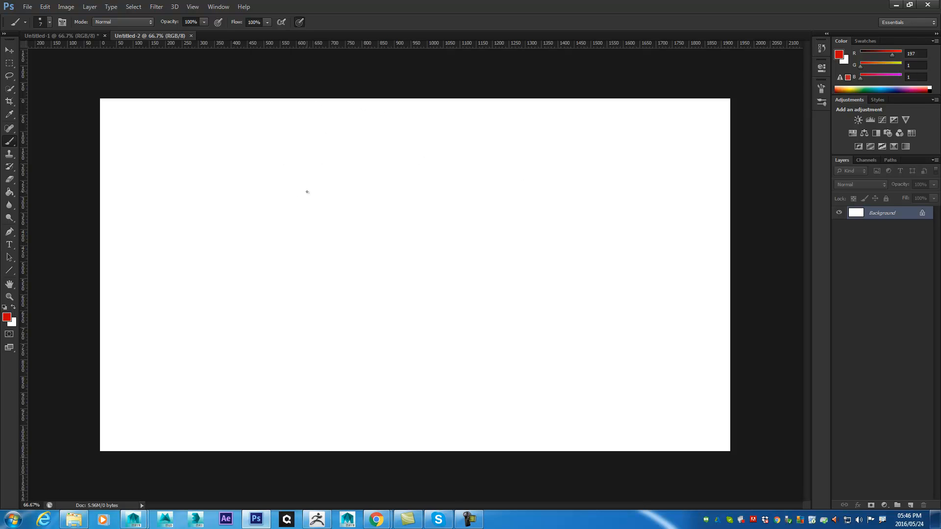
Handwrite "CREATE ASSET =" as the first bulleted line, followed by small box and cylinder sketches
drag(287, 119, 298, 136)
drag(298, 128, 317, 134)
drag(330, 125, 334, 128)
mouse_move(339, 128)
mouse_down()
mouse_move(336, 136)
mouse_move(352, 134)
mouse_up()
mouse_move(340, 131)
mouse_down()
mouse_move(370, 120)
mouse_move(363, 138)
mouse_move(374, 134)
mouse_up()
mouse_move(371, 131)
mouse_down()
mouse_move(447, 118)
mouse_move(454, 129)
mouse_up()
drag(474, 117, 462, 128)
mouse_move(495, 116)
mouse_down()
mouse_move(482, 133)
mouse_move(614, 110)
mouse_move(608, 104)
mouse_move(620, 115)
mouse_move(619, 126)
mouse_move(586, 112)
mouse_move(587, 131)
mouse_up()
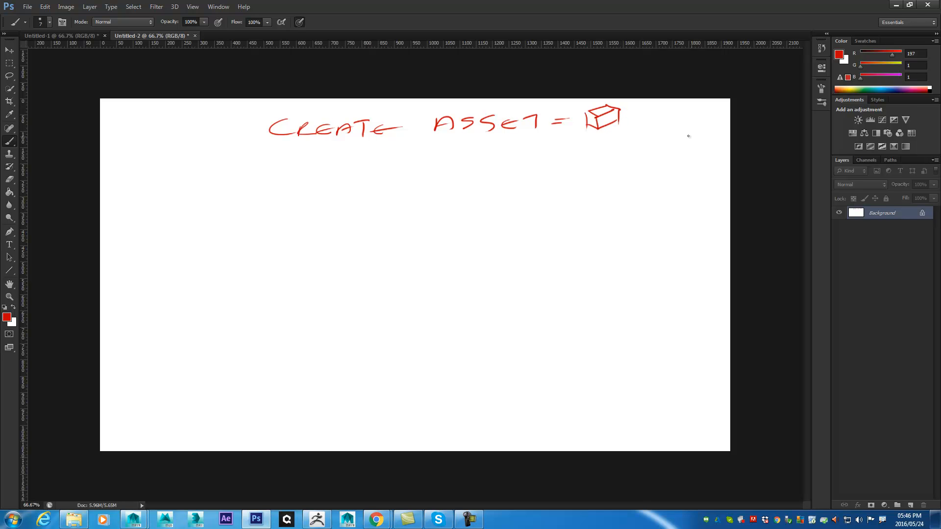
mouse_move(657, 104)
mouse_down()
mouse_move(671, 103)
mouse_move(652, 104)
mouse_move(653, 135)
mouse_move(680, 130)
mouse_up()
drag(223, 128, 224, 129)
Handwrite the second bulleted line, "UV MAPPING (PLANAR, CYL, SPH, AUTO)"
drag(225, 182, 225, 184)
mouse_move(261, 172)
mouse_down()
mouse_move(271, 191)
mouse_move(339, 169)
mouse_move(368, 182)
mouse_move(445, 169)
mouse_move(492, 192)
mouse_up()
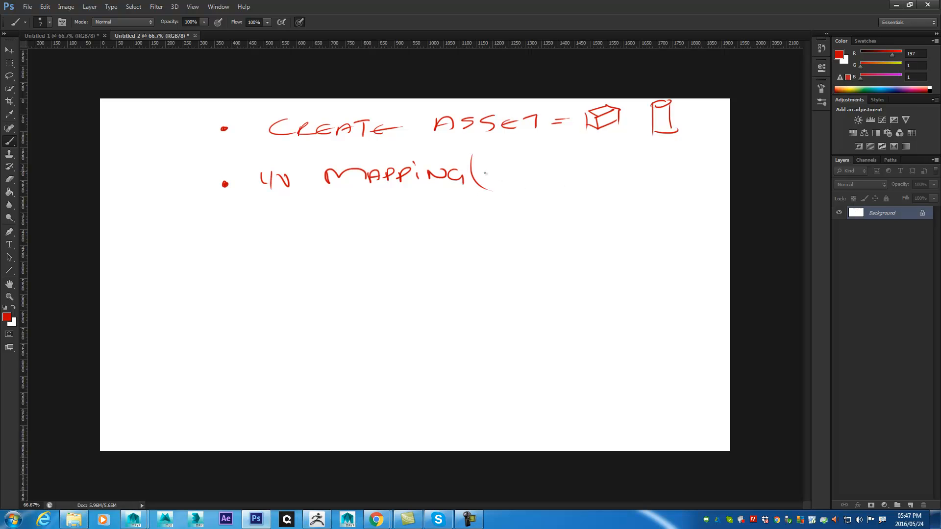
mouse_move(490, 169)
mouse_down()
mouse_move(505, 180)
mouse_move(532, 177)
mouse_up()
key(ctrl+alt+z)
key(ctrl+alt+z)
key(ctrl+alt+z)
mouse_move(537, 172)
mouse_down()
mouse_move(548, 187)
mouse_move(560, 173)
mouse_move(598, 179)
mouse_move(597, 189)
mouse_move(615, 171)
mouse_move(610, 176)
mouse_up()
drag(623, 168, 630, 176)
drag(631, 173, 639, 178)
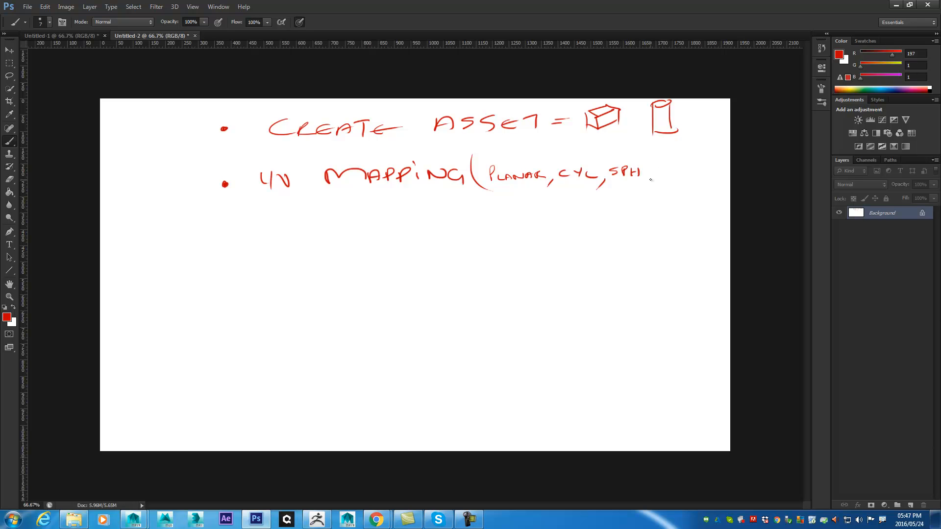
mouse_move(648, 179)
mouse_down()
mouse_move(639, 188)
mouse_move(665, 176)
mouse_up()
mouse_move(665, 169)
mouse_down()
mouse_move(686, 169)
mouse_move(681, 178)
mouse_up()
drag(695, 169, 695, 201)
Sketch a rectangular frame below the mapping line and fill it with several small rectangles and circles
mouse_move(469, 519)
mouse_move(525, 249)
mouse_down()
mouse_move(607, 225)
mouse_move(662, 284)
mouse_up()
drag(520, 297, 674, 285)
mouse_move(573, 278)
mouse_down()
mouse_move(590, 274)
mouse_move(580, 281)
mouse_up()
mouse_move(556, 240)
mouse_down()
mouse_move(567, 253)
mouse_move(593, 235)
mouse_move(619, 257)
mouse_move(587, 234)
mouse_up()
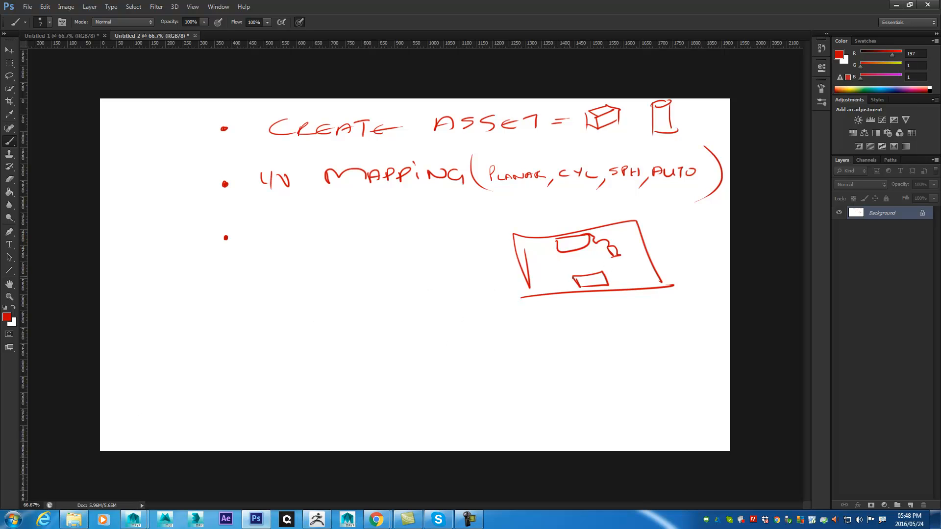
mouse_move(519, 266)
mouse_down()
mouse_move(552, 274)
mouse_move(522, 294)
mouse_move(521, 260)
mouse_up()
drag(630, 229, 618, 265)
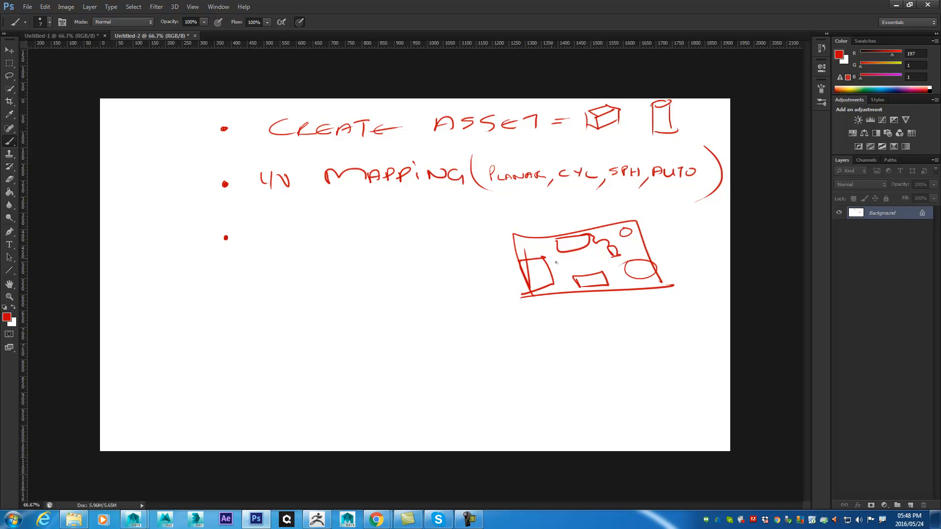
mouse_move(566, 264)
mouse_down()
mouse_move(589, 250)
mouse_move(567, 266)
mouse_up()
Sketch a larger frame beneath the first, with outward arrows and a small square, plus arrows crossing its sides
mouse_move(463, 326)
mouse_down()
mouse_move(488, 404)
mouse_move(644, 313)
mouse_move(695, 403)
mouse_up()
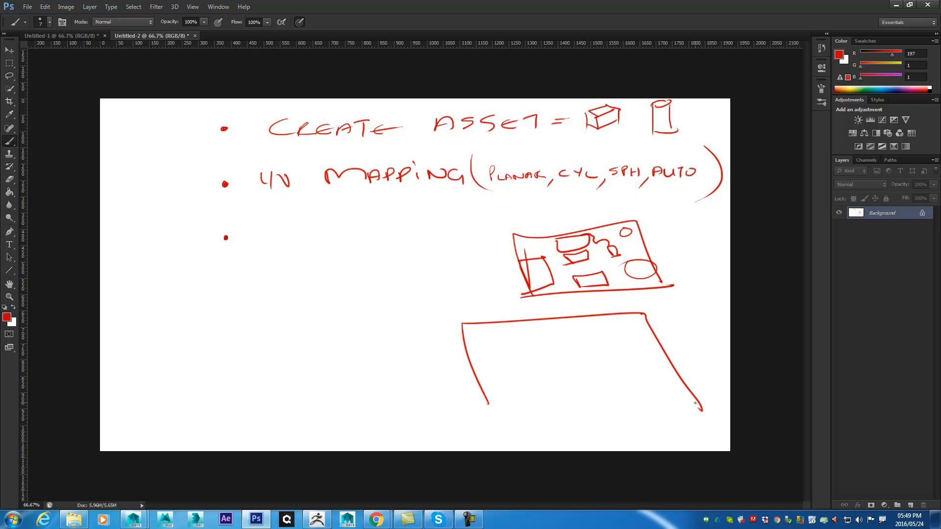
drag(489, 404, 719, 406)
drag(651, 330, 679, 334)
drag(462, 337, 427, 348)
drag(529, 321, 512, 308)
mouse_move(564, 420)
mouse_down()
mouse_move(576, 437)
mouse_move(584, 431)
mouse_up()
drag(689, 288, 682, 294)
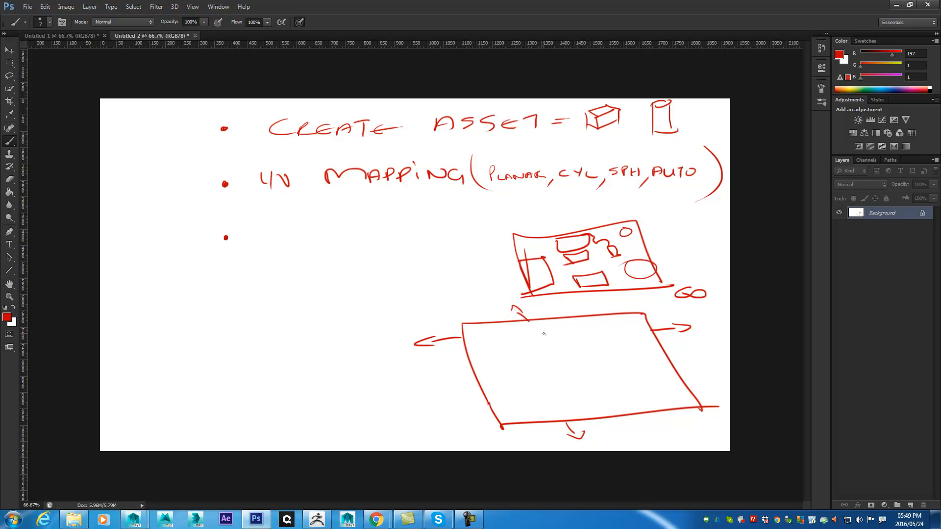
mouse_move(573, 370)
mouse_down()
mouse_move(594, 366)
mouse_move(584, 391)
mouse_move(691, 368)
mouse_move(686, 374)
mouse_up()
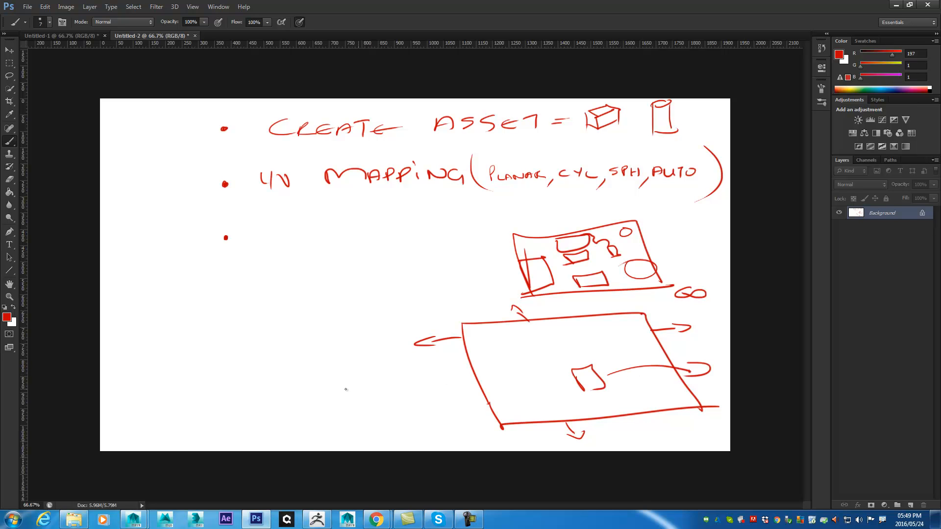
mouse_move(447, 404)
mouse_down()
mouse_move(538, 394)
mouse_move(518, 397)
mouse_up()
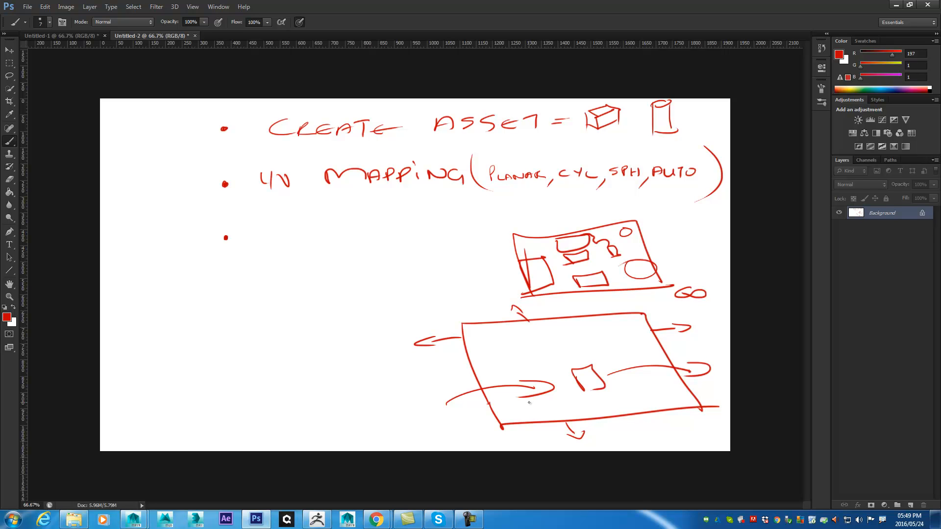
Sketch a rectangle divided into a grid beside the third bullet, with a line leading away from it
drag(323, 237, 323, 261)
mouse_move(318, 222)
mouse_down()
mouse_move(319, 262)
mouse_move(389, 268)
mouse_up()
drag(318, 262, 391, 263)
drag(337, 228, 340, 265)
mouse_move(345, 229)
mouse_down()
mouse_move(356, 263)
mouse_move(375, 266)
mouse_move(403, 244)
mouse_move(386, 236)
mouse_up()
drag(314, 233, 390, 229)
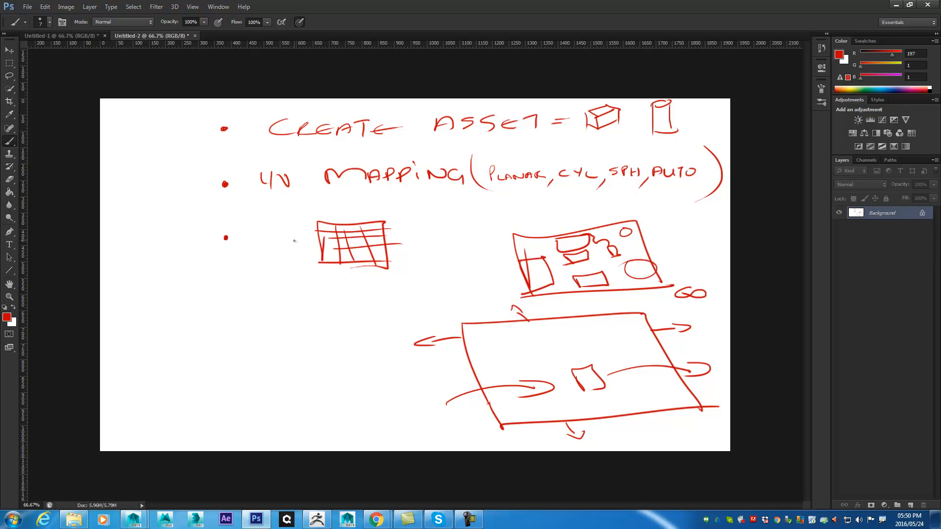
mouse_move(401, 244)
mouse_down()
mouse_move(455, 234)
mouse_move(438, 251)
mouse_up()
Erase the grid sketch beside the third bullet
key(e)
mouse_move(295, 236)
mouse_down()
mouse_move(326, 250)
mouse_move(318, 259)
mouse_up()
mouse_move(421, 233)
mouse_down()
mouse_move(399, 269)
mouse_move(388, 254)
mouse_move(278, 271)
mouse_up()
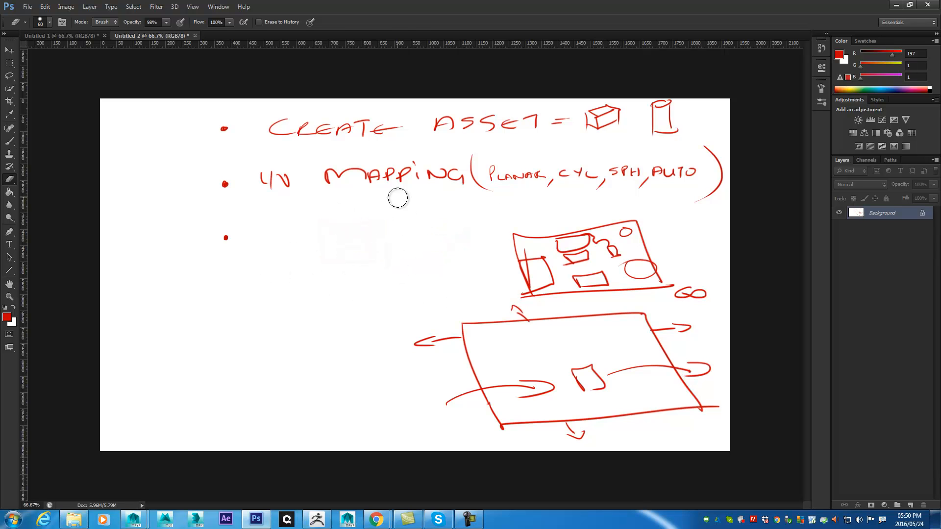
key(s)
click(252, 236)
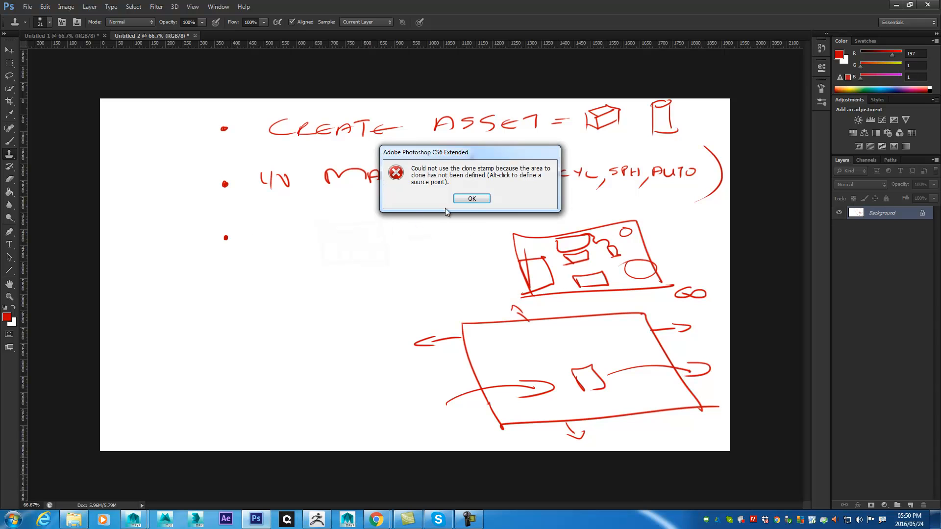
click(469, 198)
Handwrite "MOVE + SEW UVS" beside the third bullet with the Brush tool
key(b)
mouse_move(256, 242)
mouse_down()
mouse_move(363, 230)
mouse_move(359, 238)
mouse_up()
drag(382, 223, 372, 238)
drag(404, 223, 406, 228)
mouse_move(410, 224)
mouse_down()
mouse_move(479, 230)
mouse_move(483, 220)
mouse_move(485, 234)
mouse_up()
key(ctrl+z)
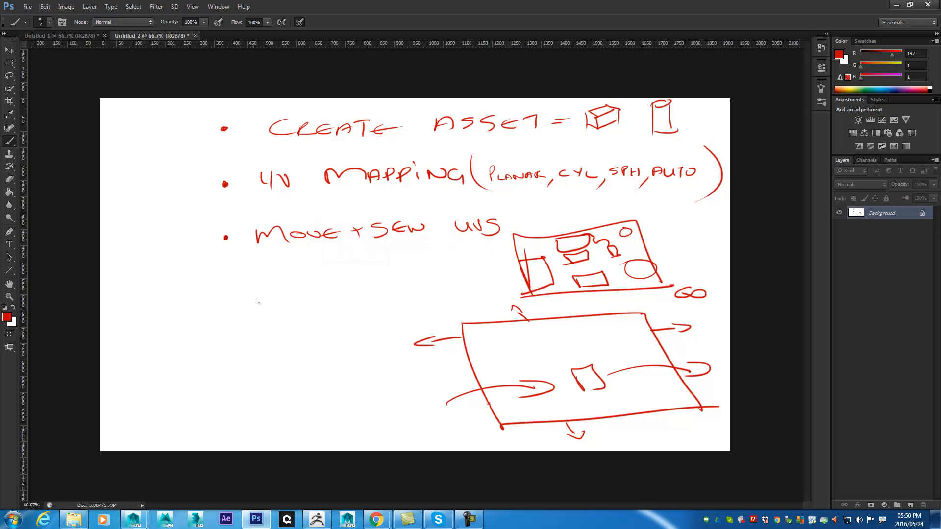
Erase the two frame sketches and their arrows below the mapping line
key(e)
mouse_move(616, 256)
mouse_down()
mouse_move(529, 237)
mouse_move(647, 221)
mouse_move(689, 245)
mouse_move(633, 289)
mouse_move(685, 300)
mouse_move(451, 316)
mouse_move(420, 347)
mouse_move(676, 344)
mouse_move(688, 331)
mouse_move(533, 363)
mouse_move(558, 428)
mouse_move(677, 402)
mouse_move(536, 249)
mouse_move(611, 288)
mouse_move(608, 329)
mouse_move(505, 426)
mouse_move(727, 358)
mouse_move(708, 416)
mouse_move(560, 446)
mouse_move(492, 410)
mouse_up()
Add a fourth bullet and handwrite "LAYOUT" beside it with the Brush tool
key(b)
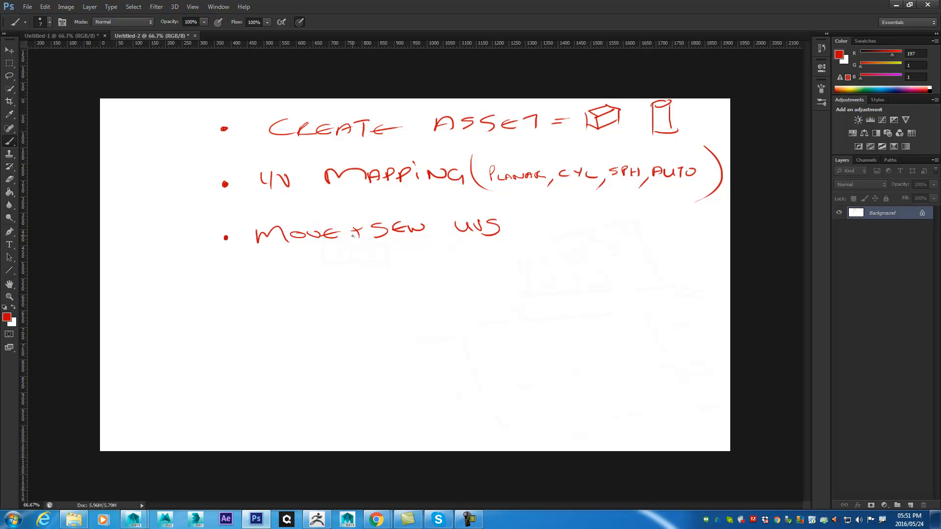
drag(231, 283, 268, 296)
drag(267, 296, 285, 289)
mouse_move(291, 284)
mouse_down()
mouse_move(298, 298)
mouse_move(357, 279)
mouse_up()
drag(353, 280, 352, 294)
Draw an opening parenthesis after "LAYOUT" and handwrite "MANUAL", redoing the faulty strokes
drag(375, 259, 392, 296)
mouse_move(399, 293)
mouse_down()
mouse_move(418, 284)
mouse_move(438, 292)
mouse_up()
mouse_move(440, 293)
mouse_down()
mouse_move(447, 278)
mouse_move(455, 290)
mouse_up()
drag(442, 286, 452, 287)
mouse_move(459, 280)
mouse_down()
mouse_move(469, 287)
mouse_move(471, 275)
mouse_move(486, 276)
mouse_move(492, 285)
mouse_up()
key(ctrl+alt+z)
key(ctrl+alt+z)
mouse_move(495, 289)
mouse_down()
mouse_move(505, 275)
mouse_move(516, 290)
mouse_up()
drag(503, 283, 538, 285)
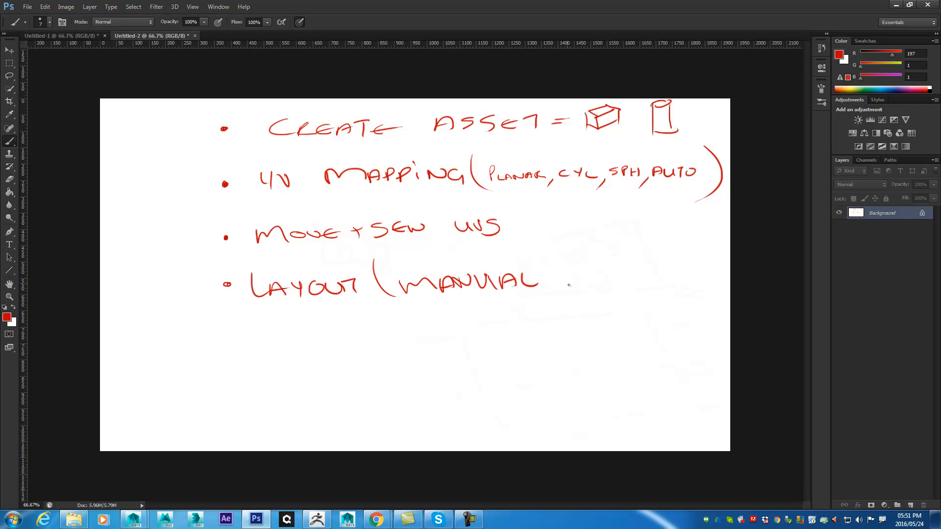
Complete the layout line with a slash, the word "AUTO" and a closing parenthesis
mouse_move(571, 241)
mouse_down()
mouse_move(545, 306)
mouse_move(588, 267)
mouse_move(588, 285)
mouse_up()
mouse_move(569, 281)
mouse_down()
mouse_move(611, 284)
mouse_move(610, 273)
mouse_up()
mouse_move(611, 273)
mouse_down()
mouse_move(623, 272)
mouse_move(619, 283)
mouse_up()
drag(633, 271, 639, 274)
drag(659, 223, 653, 307)
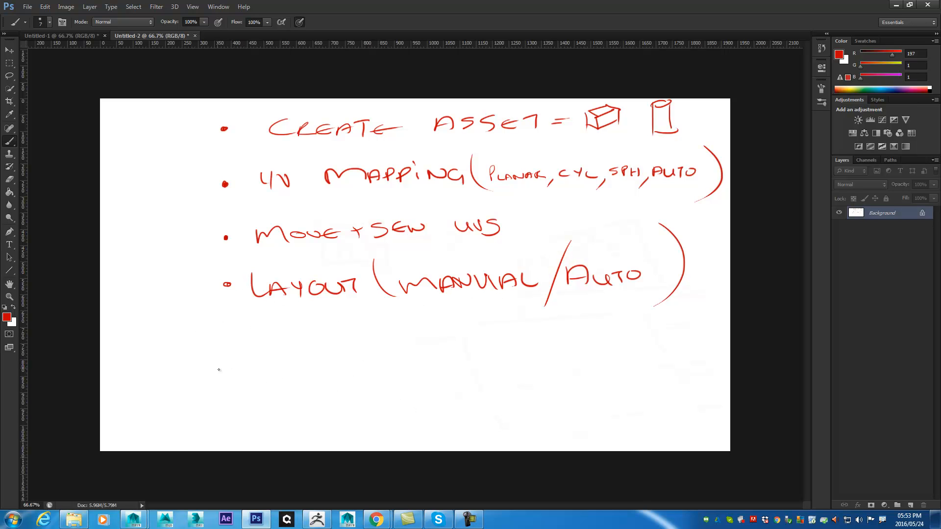
Sketch a square frame below the layout line and fit five UV shell shapes inside it
mouse_move(340, 351)
mouse_down()
mouse_move(441, 315)
mouse_move(521, 389)
mouse_move(312, 410)
mouse_up()
key(ctrl+z)
mouse_move(365, 325)
mouse_down()
mouse_move(372, 395)
mouse_move(416, 322)
mouse_move(469, 321)
mouse_move(477, 386)
mouse_up()
drag(367, 399, 478, 387)
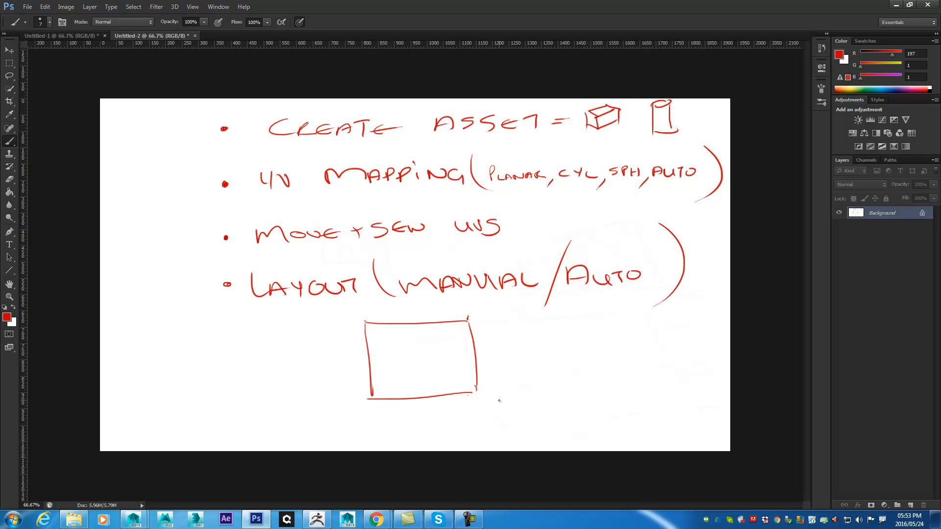
drag(475, 393, 481, 396)
drag(367, 400, 373, 398)
drag(359, 320, 366, 324)
mouse_move(381, 329)
mouse_down()
mouse_move(373, 347)
mouse_move(419, 352)
mouse_move(422, 330)
mouse_move(380, 328)
mouse_move(430, 343)
mouse_move(447, 362)
mouse_move(441, 330)
mouse_move(430, 331)
mouse_up()
mouse_move(451, 332)
mouse_down()
mouse_move(477, 365)
mouse_move(442, 334)
mouse_up()
mouse_move(377, 362)
mouse_down()
mouse_move(426, 382)
mouse_move(382, 384)
mouse_move(374, 362)
mouse_up()
mouse_move(431, 371)
mouse_down()
mouse_move(437, 390)
mouse_move(467, 368)
mouse_move(430, 373)
mouse_up()
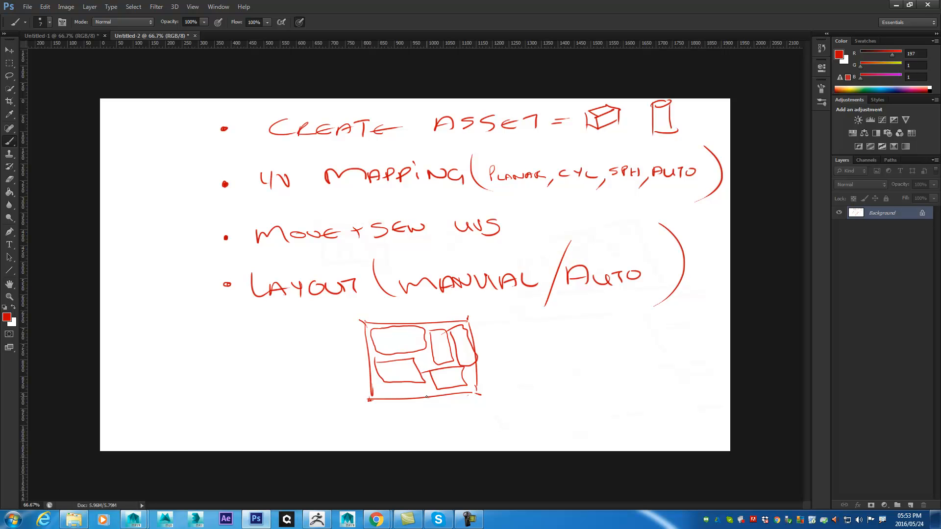
Point an arrow at the frame's right side and draw an adjoining empty frame on each side of it
drag(493, 355, 485, 361)
mouse_move(469, 318)
mouse_down()
mouse_move(567, 319)
mouse_move(574, 395)
mouse_up()
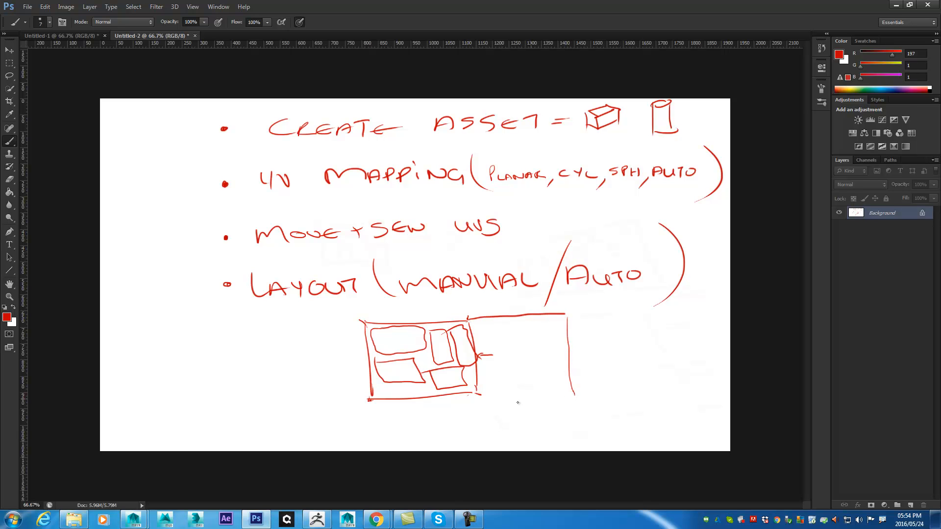
drag(481, 395, 574, 393)
mouse_move(364, 320)
mouse_down()
mouse_move(284, 323)
mouse_move(295, 410)
mouse_move(384, 407)
mouse_up()
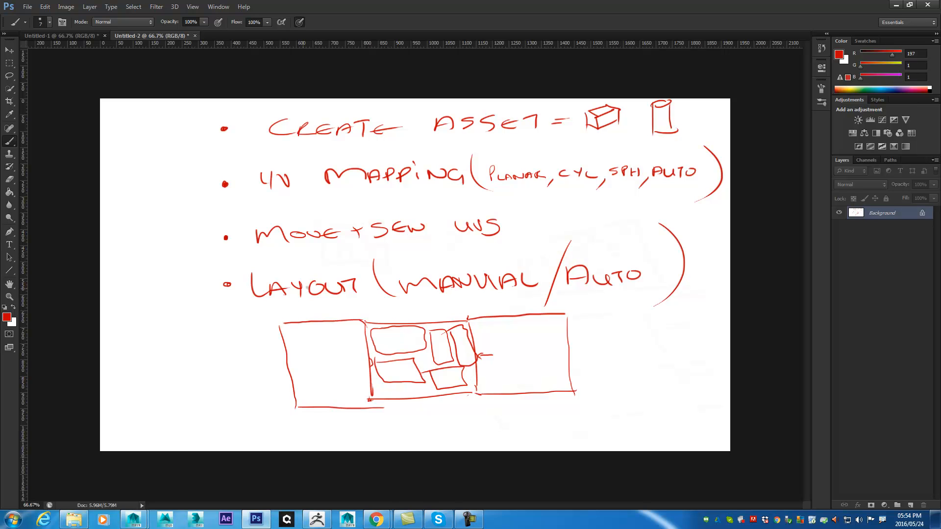
Erase the three adjoining frames and their shapes below the layout line
key(e)
mouse_move(289, 332)
mouse_down()
mouse_move(269, 372)
mouse_move(431, 342)
mouse_move(490, 319)
mouse_move(580, 344)
mouse_move(547, 388)
mouse_move(364, 362)
mouse_move(435, 361)
mouse_move(372, 406)
mouse_move(290, 407)
mouse_up()
Add a fifth bullet and handwrite "CREATE TEMPLATE" beside it with the Brush tool
key(b)
click(225, 348)
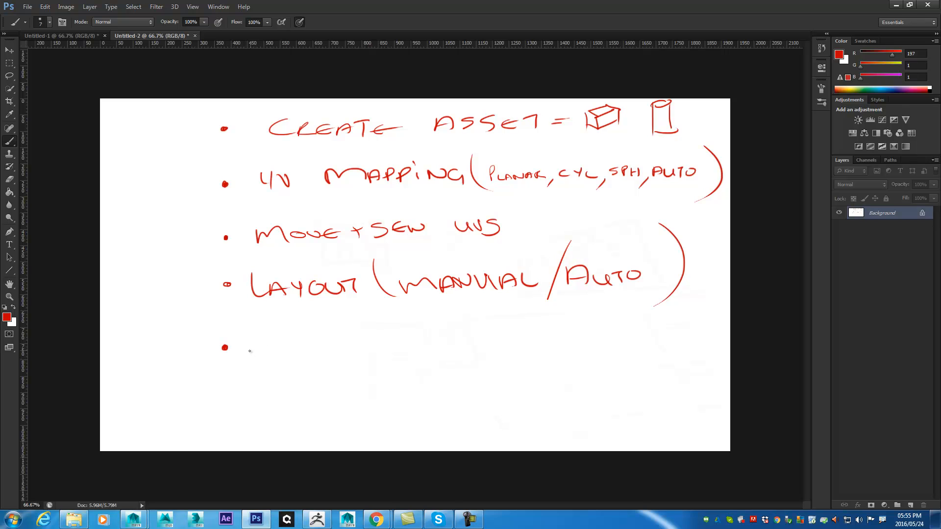
mouse_move(265, 332)
mouse_down()
mouse_move(252, 334)
mouse_move(283, 364)
mouse_move(342, 361)
mouse_move(357, 344)
mouse_up()
mouse_move(352, 344)
mouse_down()
mouse_move(351, 364)
mouse_move(387, 363)
mouse_up()
drag(365, 356, 387, 356)
drag(425, 325, 450, 323)
mouse_move(441, 330)
mouse_down()
mouse_move(446, 358)
mouse_move(479, 339)
mouse_move(499, 351)
mouse_move(512, 338)
mouse_move(562, 335)
mouse_move(568, 350)
mouse_up()
drag(552, 344, 594, 330)
mouse_move(590, 331)
mouse_down()
mouse_move(592, 355)
mouse_move(610, 353)
mouse_up()
mouse_move(604, 343)
mouse_down()
mouse_move(618, 344)
mouse_move(620, 331)
mouse_up()
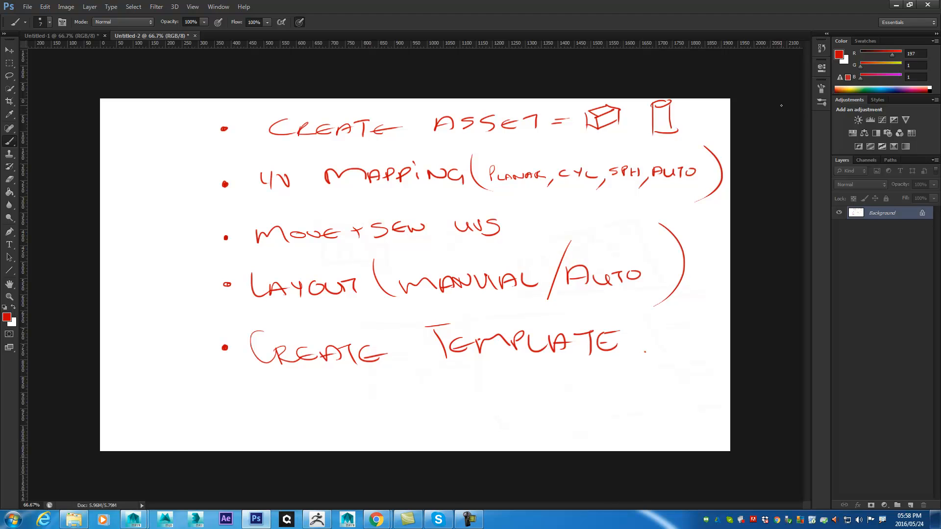
Switch to Maya and create a polygon cube at the centre of the grid
click(895, 4)
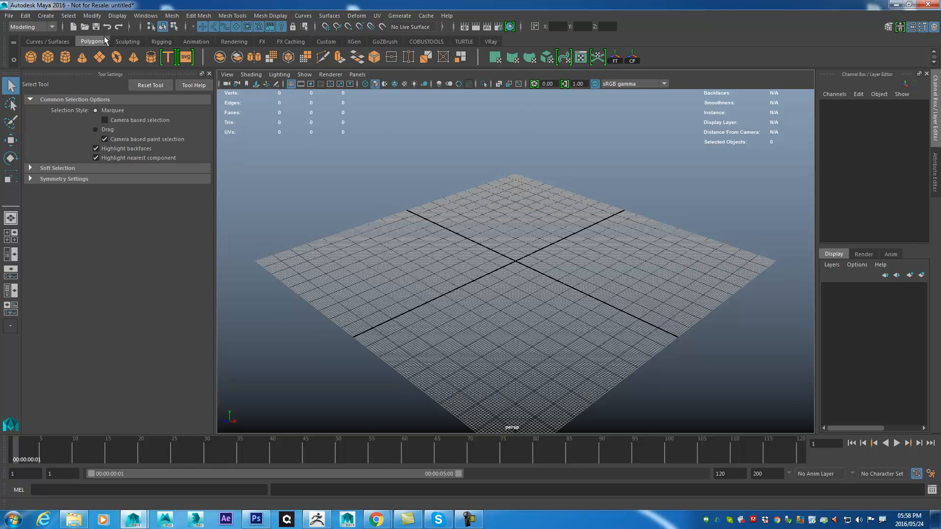
click(30, 27)
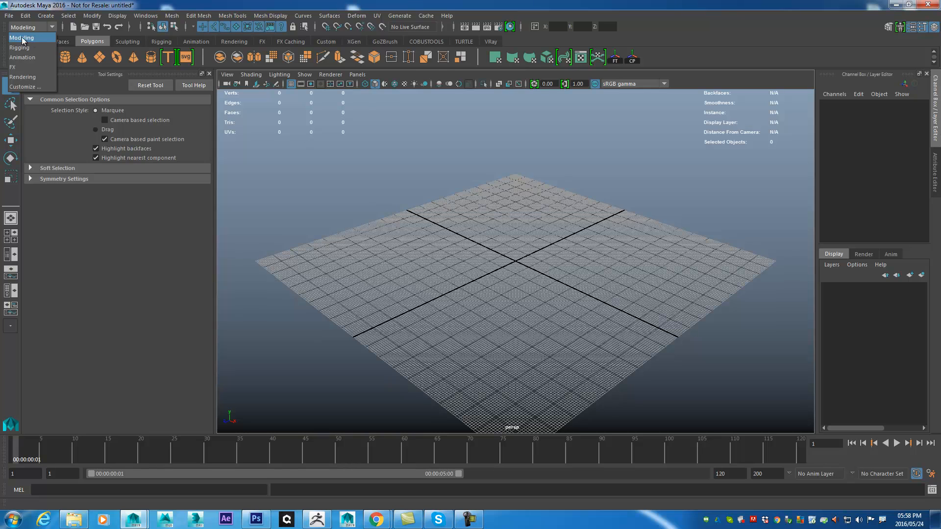
click(84, 42)
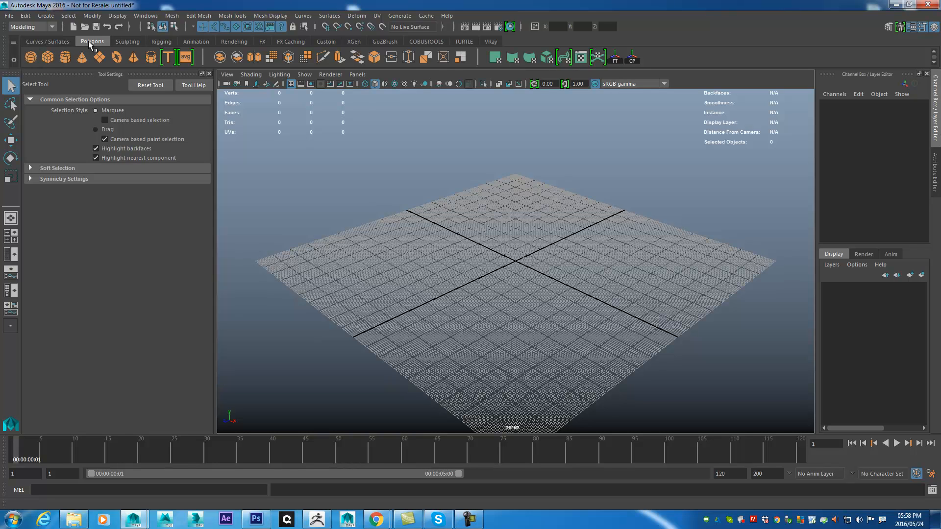
click(49, 62)
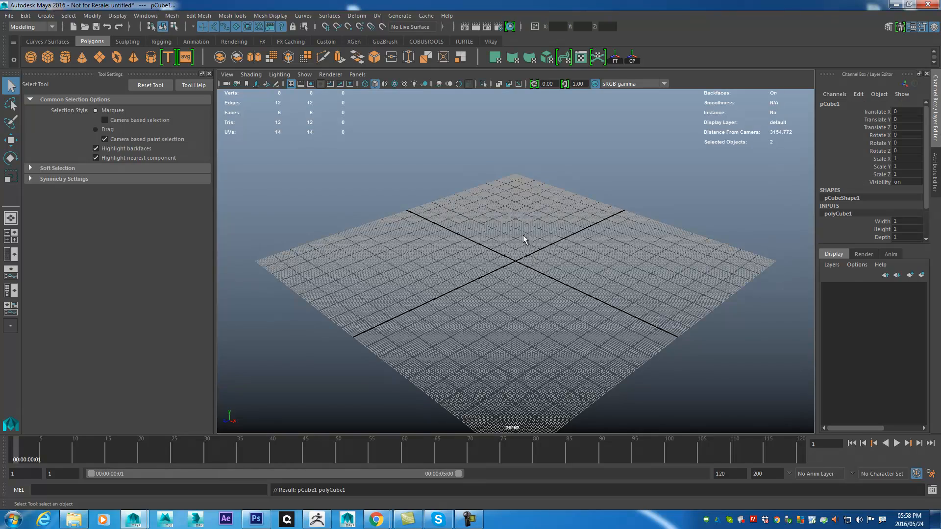
scroll(522, 234, up, 5)
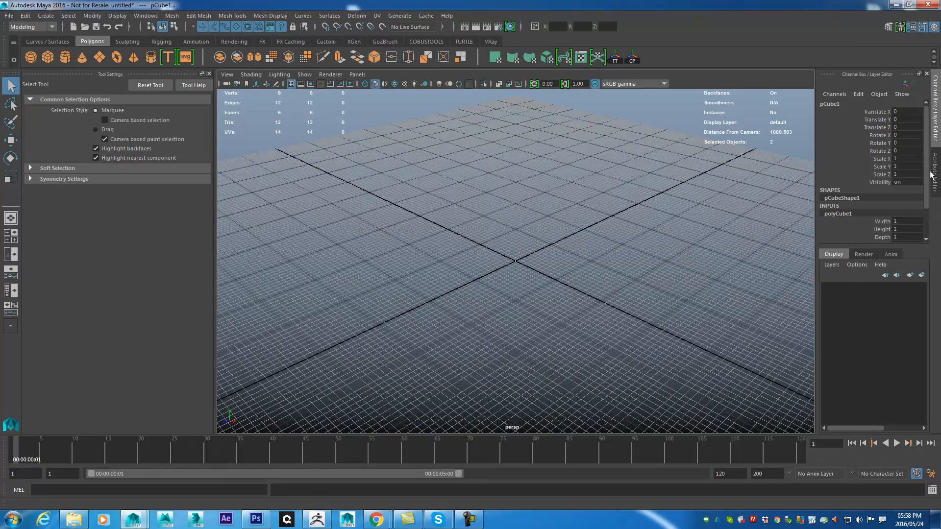
scroll(675, 296, up, 6)
scroll(557, 266, up, 15)
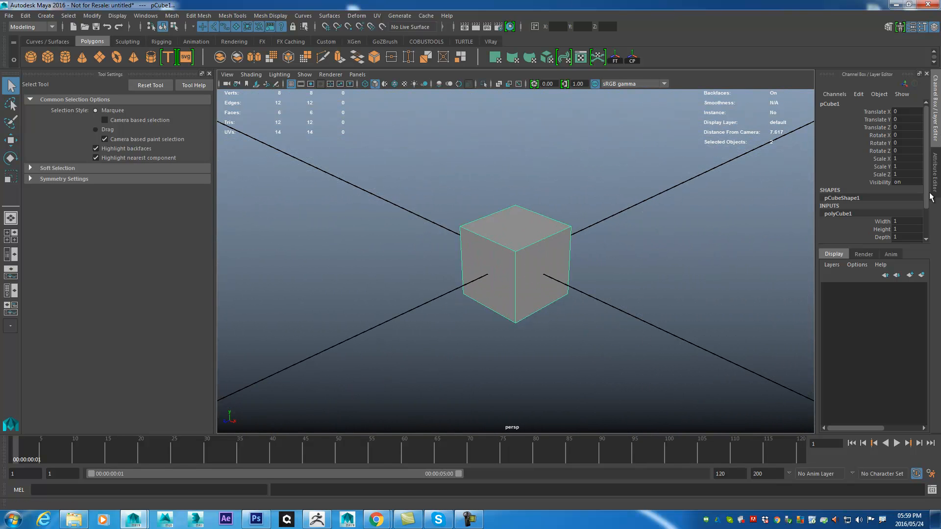
Set the cube's width, height and depth to 200 and frame it in the perspective view
scroll(872, 196, down, 3)
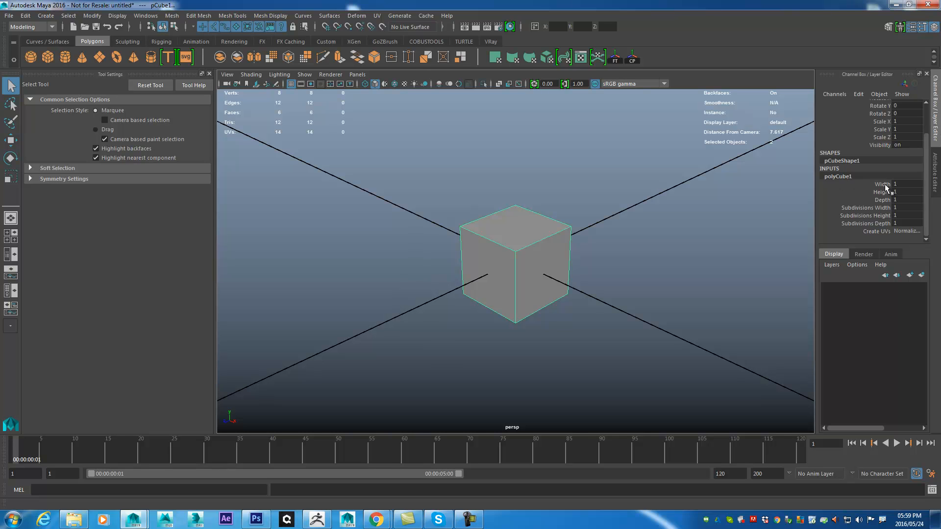
drag(906, 184, 877, 200)
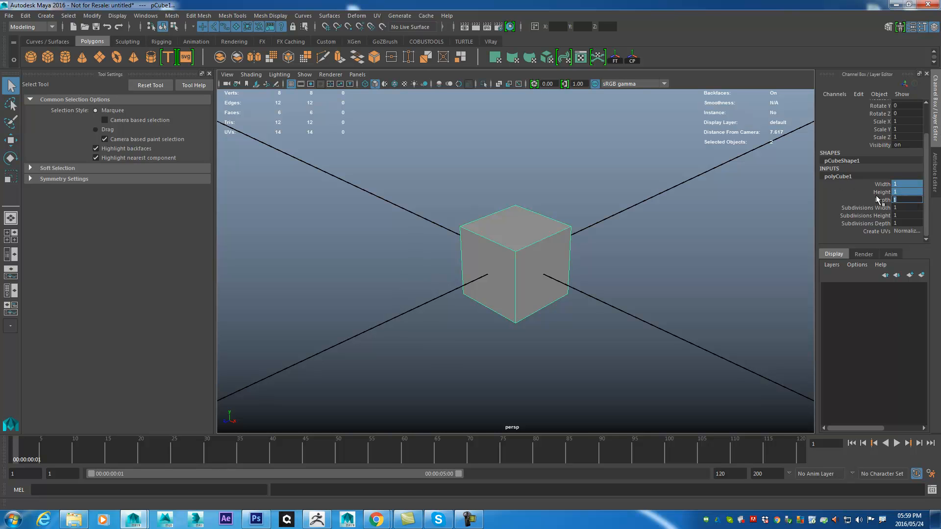
text(200)
key(Return)
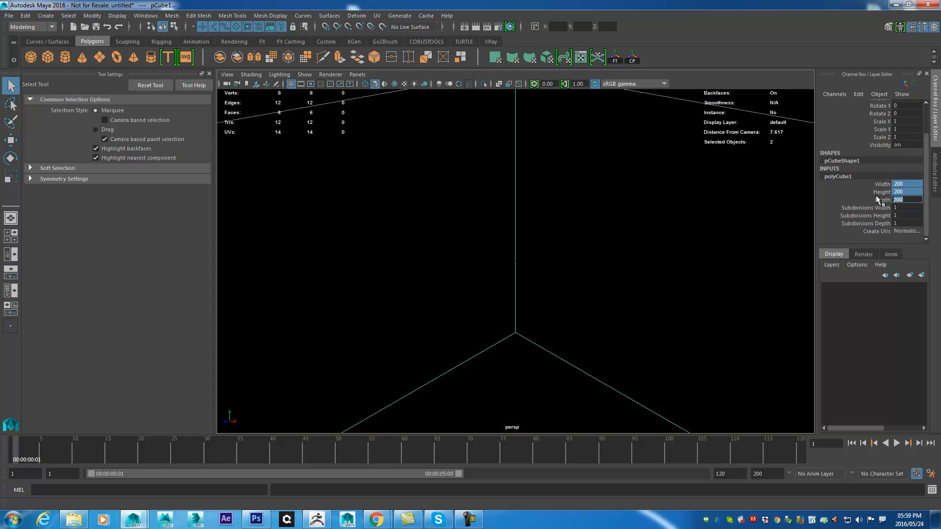
text(f)
key(Escape)
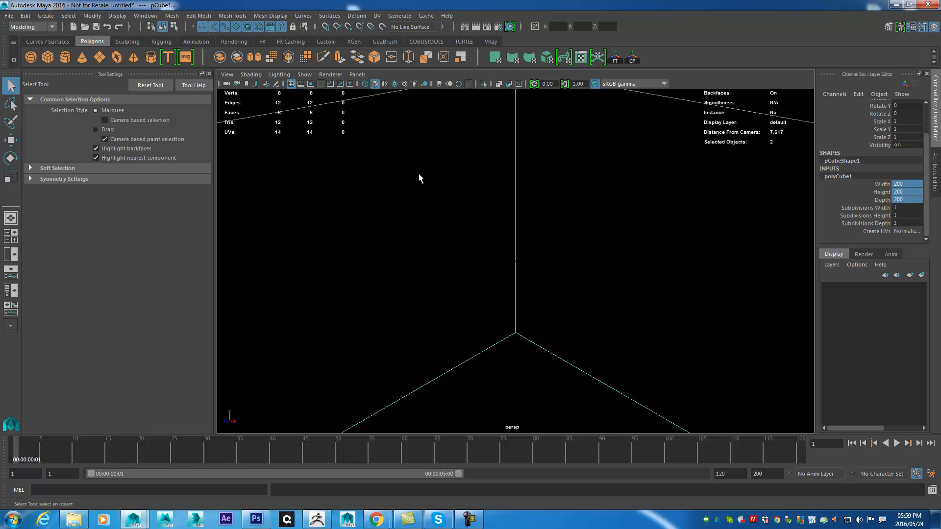
key(f)
alt+right_drag(622, 330, 526, 246)
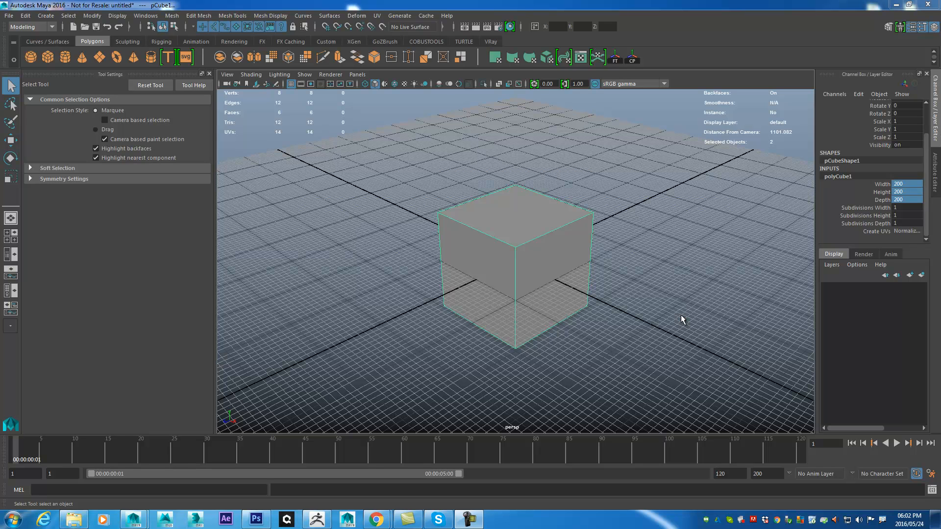
double_click(409, 6)
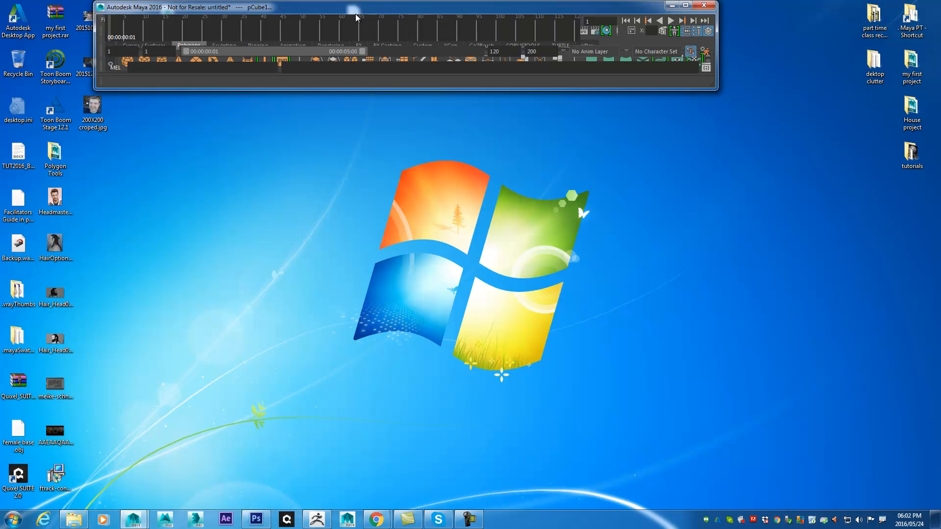
double_click(374, 7)
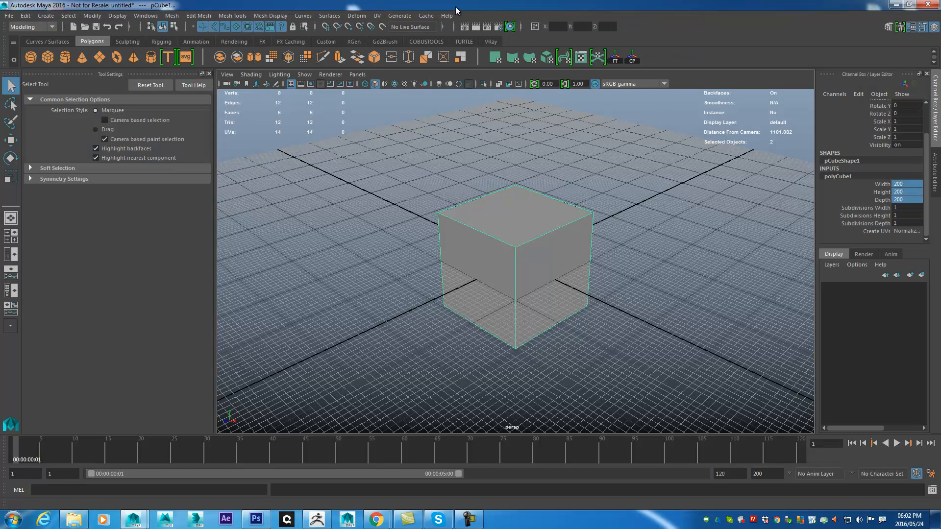
click(31, 27)
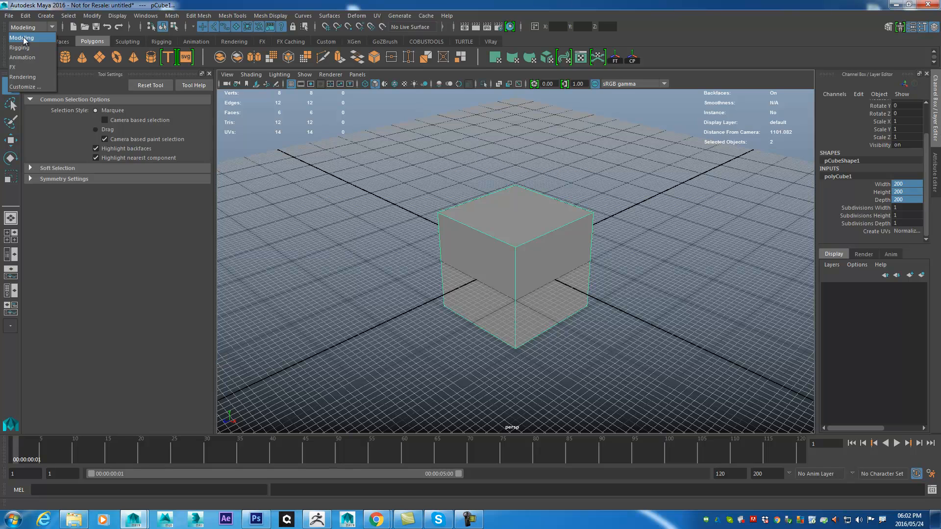
click(380, 22)
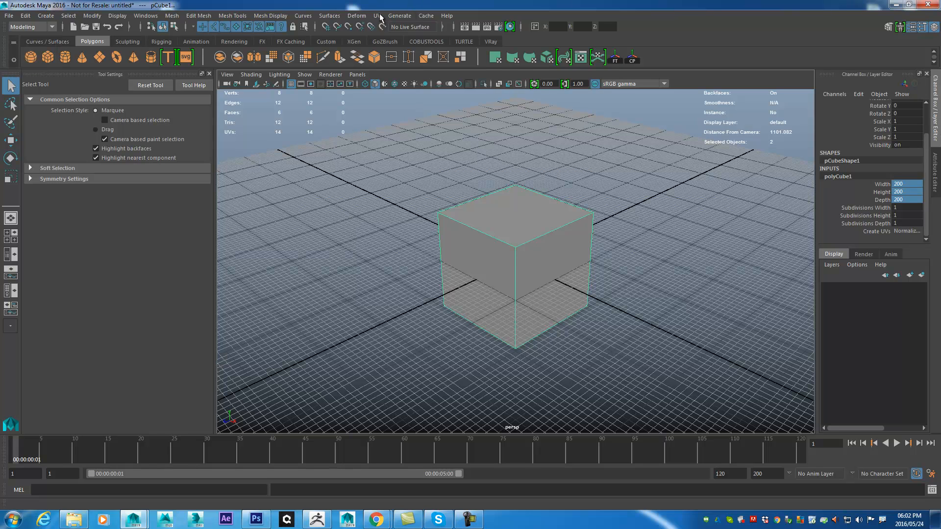
click(377, 16)
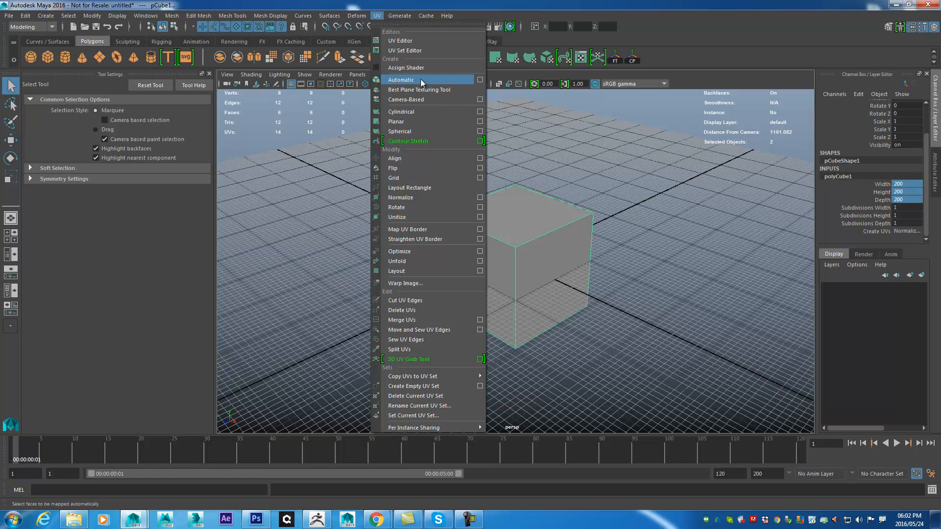
click(341, 16)
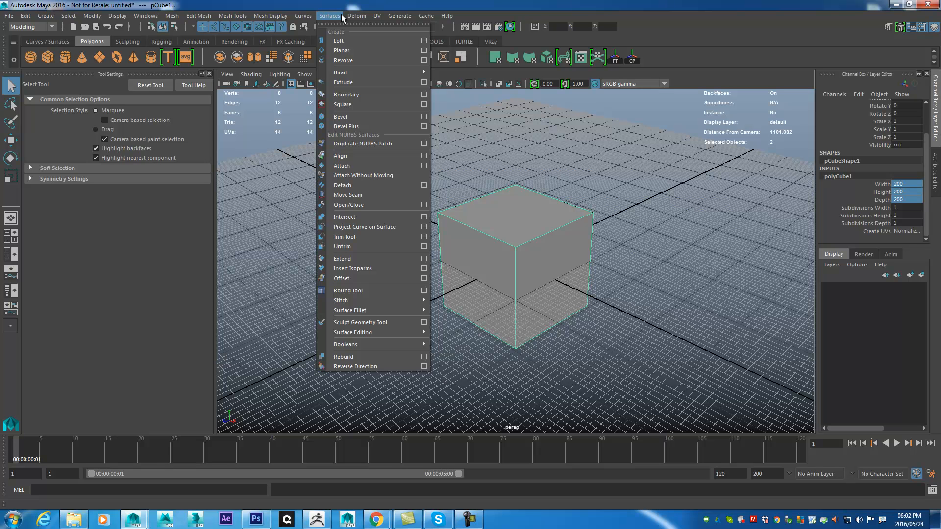
click(341, 17)
click(357, 15)
click(357, 16)
click(357, 16)
Open the UV Editor for the cube, maximize it and fit the whole unfolded layout in view
click(378, 16)
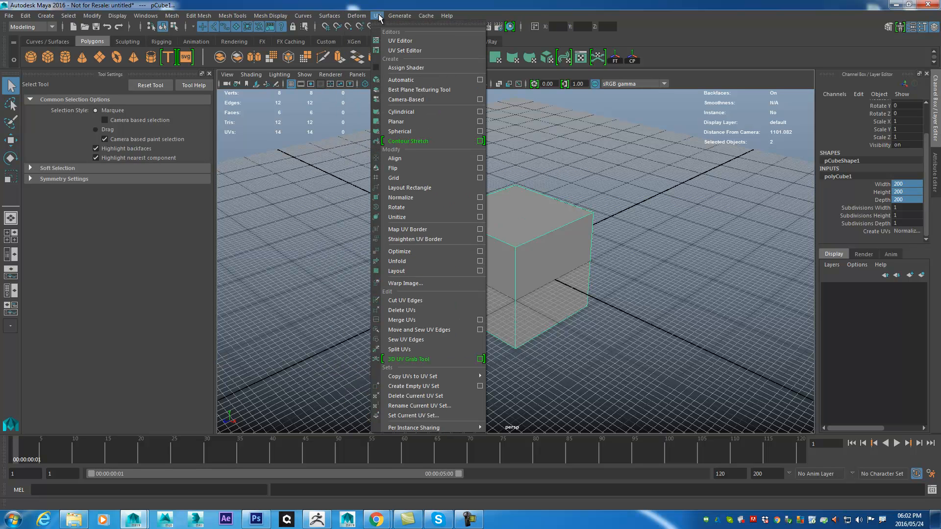
click(397, 42)
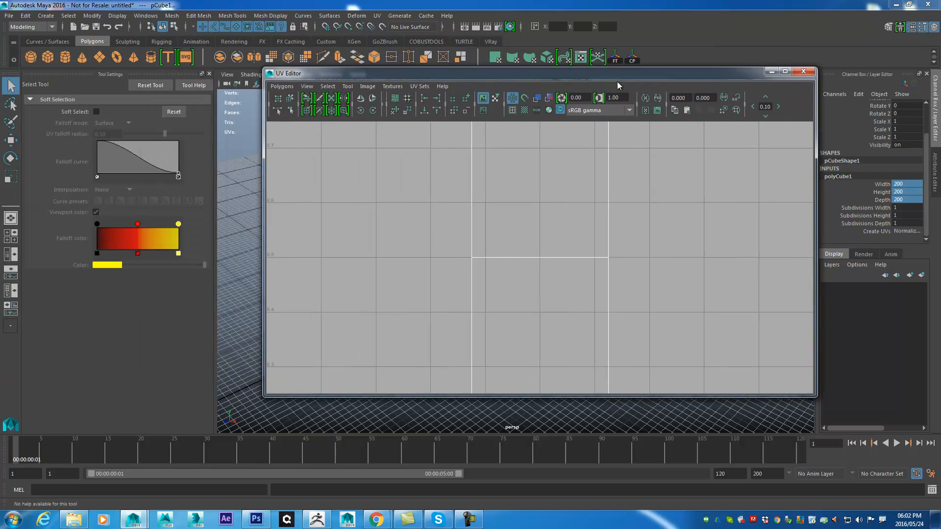
double_click(622, 74)
alt+right_drag(639, 282, 392, 69)
alt+right_drag(618, 260, 392, 98)
alt+right_drag(620, 240, 543, 152)
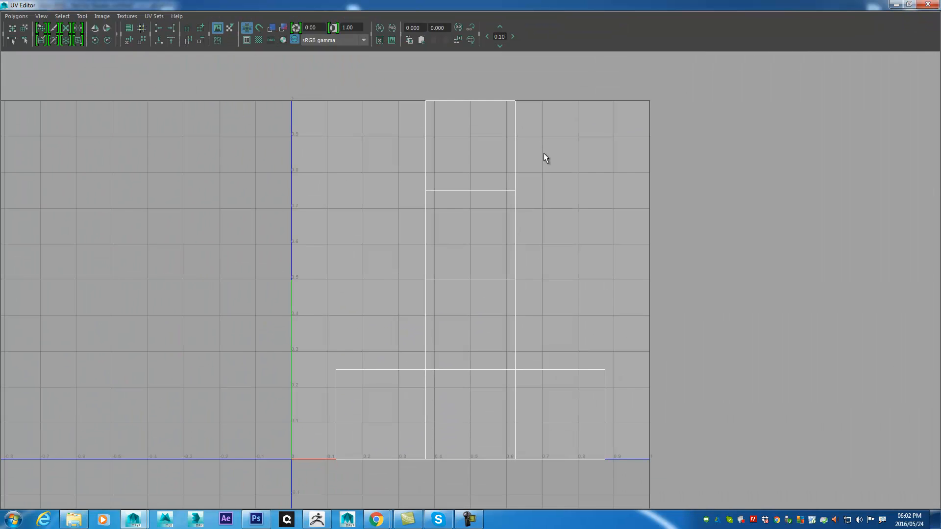
Examine the extent of the UV grid and where the cube's layout sits within its quadrants
alt+right_drag(633, 284, 447, 231)
alt+right_drag(622, 307, 283, 155)
alt+right_drag(539, 294, 313, 212)
mouse_move(588, 328)
alt+right_down()
mouse_move(416, 235)
mouse_move(460, 276)
mouse_move(424, 248)
mouse_move(326, 233)
alt+right_up()
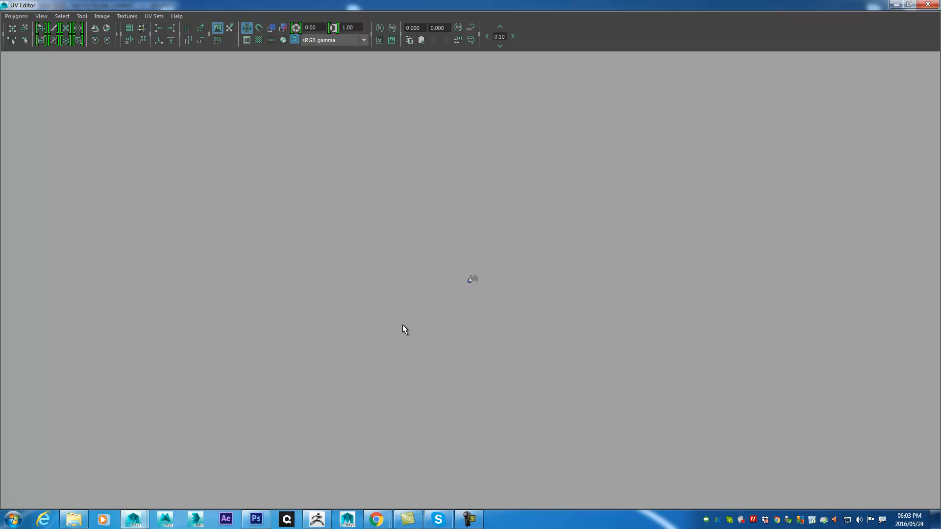
alt+right_drag(408, 322, 460, 293)
alt+right_drag(534, 283, 534, 284)
alt+right_drag(319, 204, 492, 242)
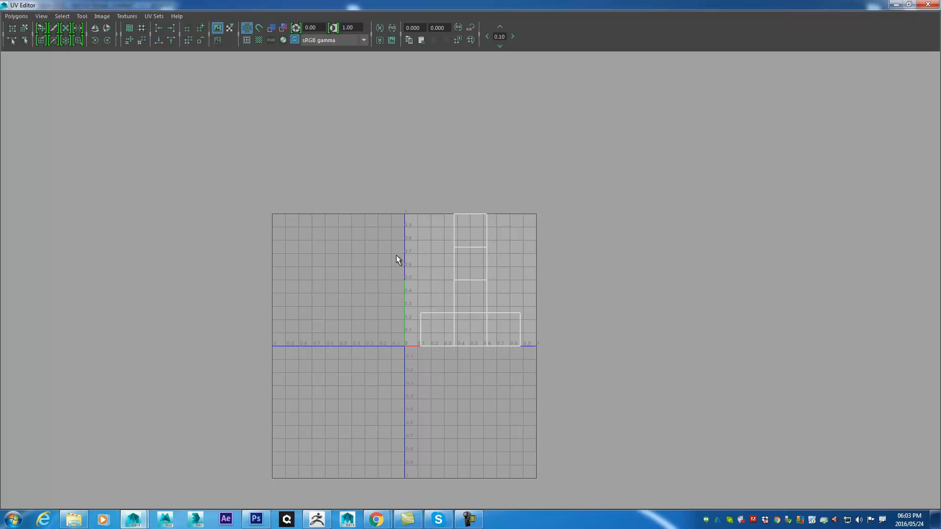
alt+right_drag(386, 264, 568, 392)
mouse_move(296, 143)
alt+right_down()
mouse_move(395, 286)
mouse_move(470, 358)
alt+right_up()
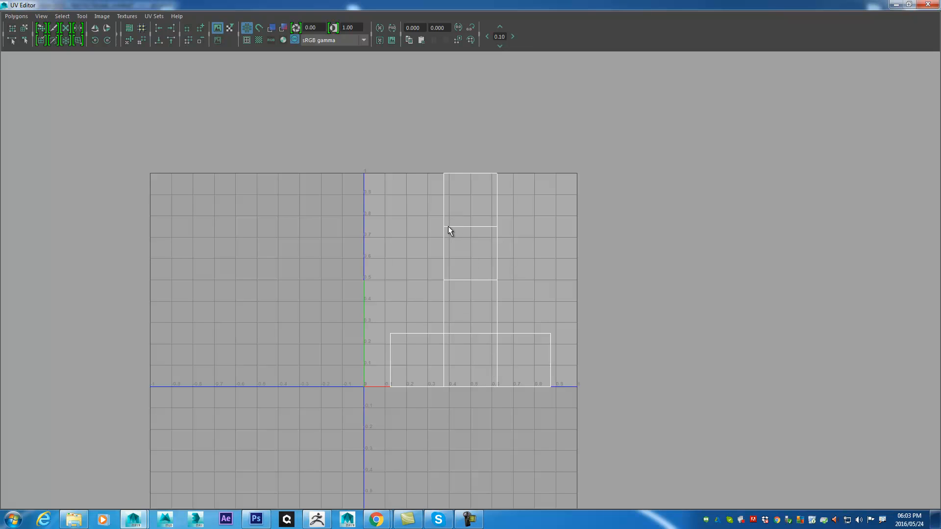
Select the uppermost face of the cube's UV layout and inspect the corresponding face on the model in the viewport
right_drag(479, 202, 478, 221)
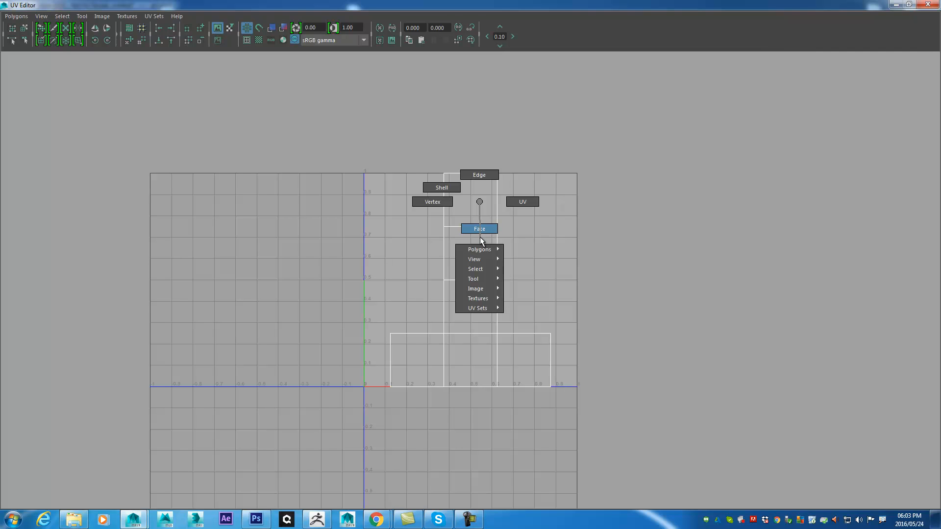
right_drag(481, 232, 482, 234)
right_drag(482, 229, 479, 229)
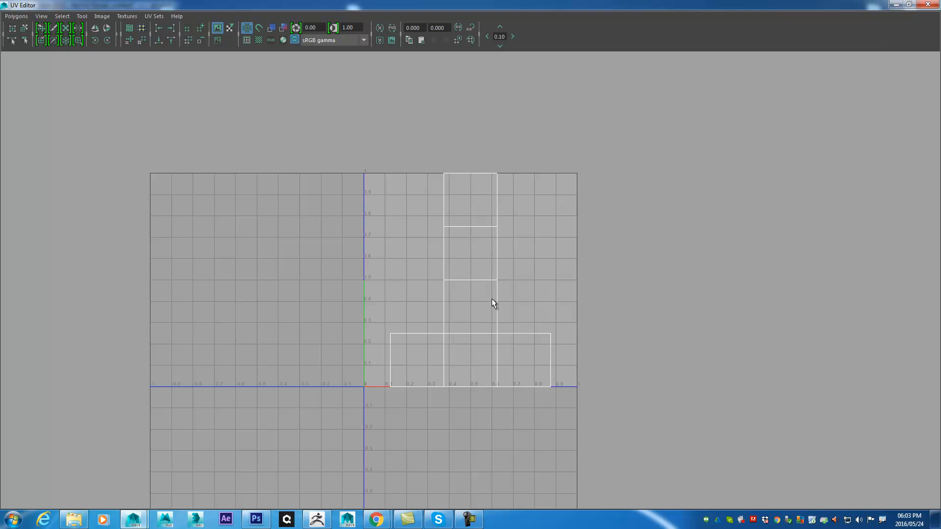
scroll(489, 199, up, 3)
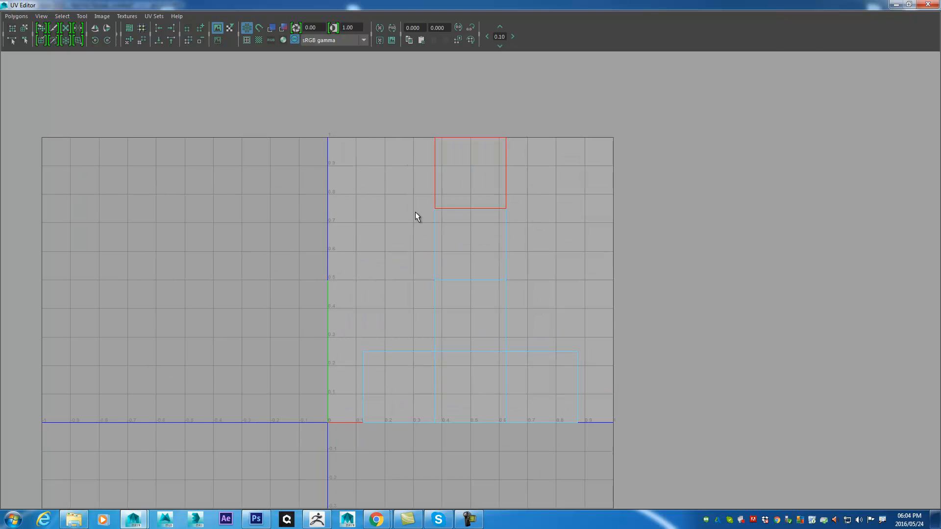
click(896, 4)
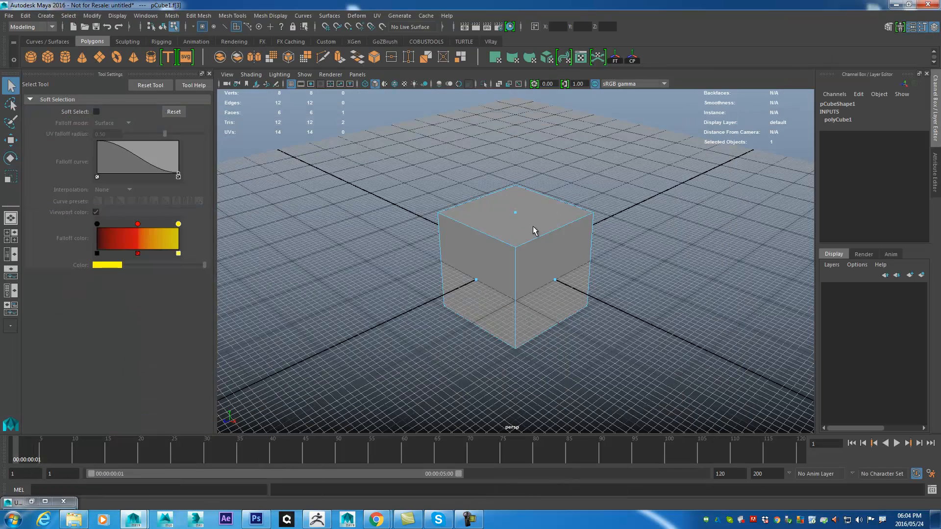
alt+drag(563, 290, 800, 185)
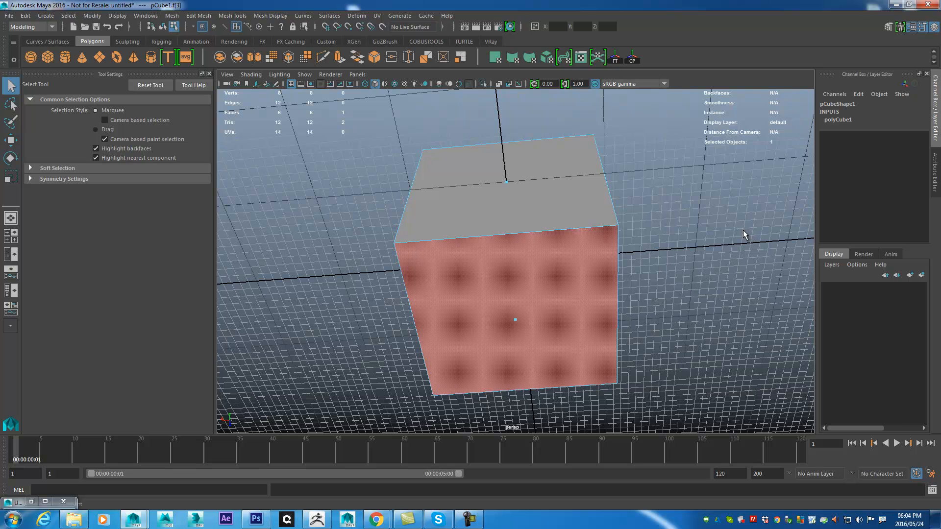
Return to the UV Editor and select the second face from the top of the layout
click(19, 503)
click(479, 248)
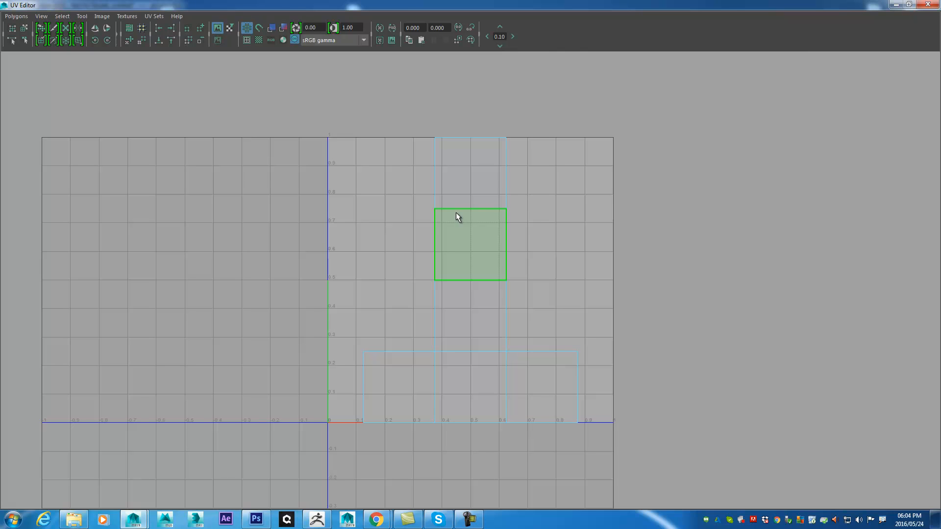
click(532, 172)
click(478, 215)
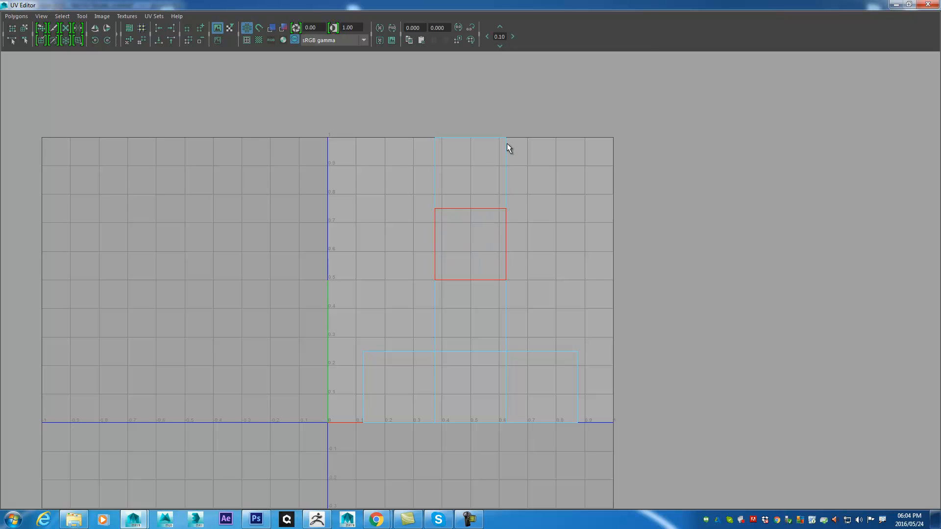
Switch the UV Editor to vertex selection, select individual corner vertices along the upper column, and clear the selection
right_drag(506, 142, 466, 140)
drag(409, 126, 491, 150)
drag(526, 185, 489, 221)
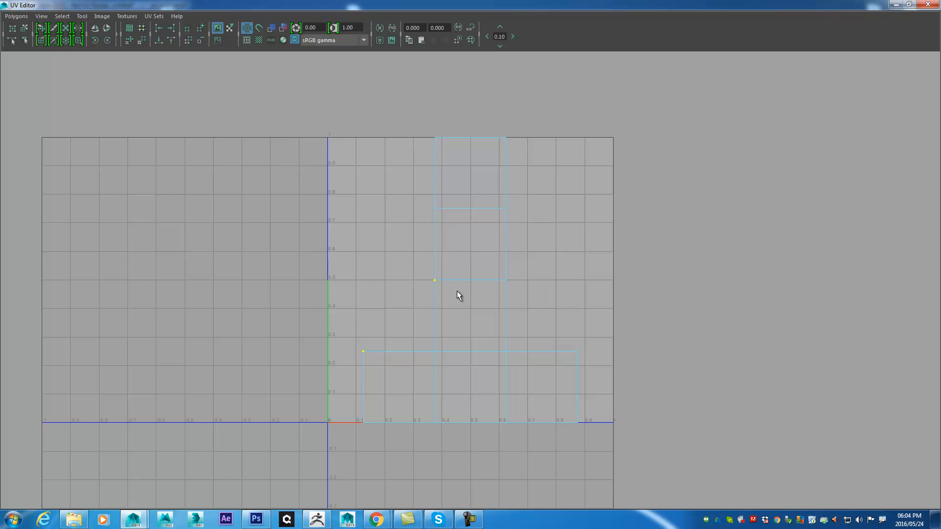
drag(521, 260, 487, 284)
click(496, 359)
Switch to UV selection, try moving the UV at 0.625, 0.750 outward from the layout, and undo the move
right_drag(506, 144, 544, 139)
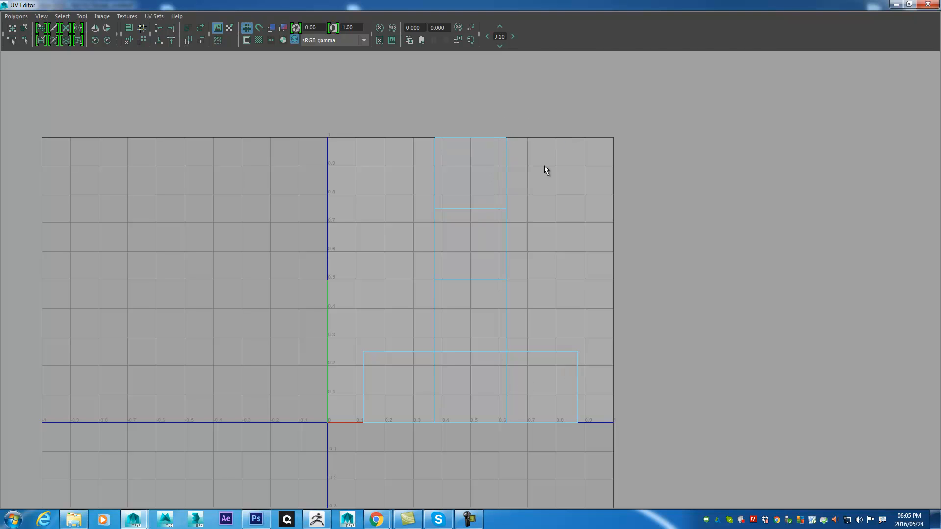
click(510, 137)
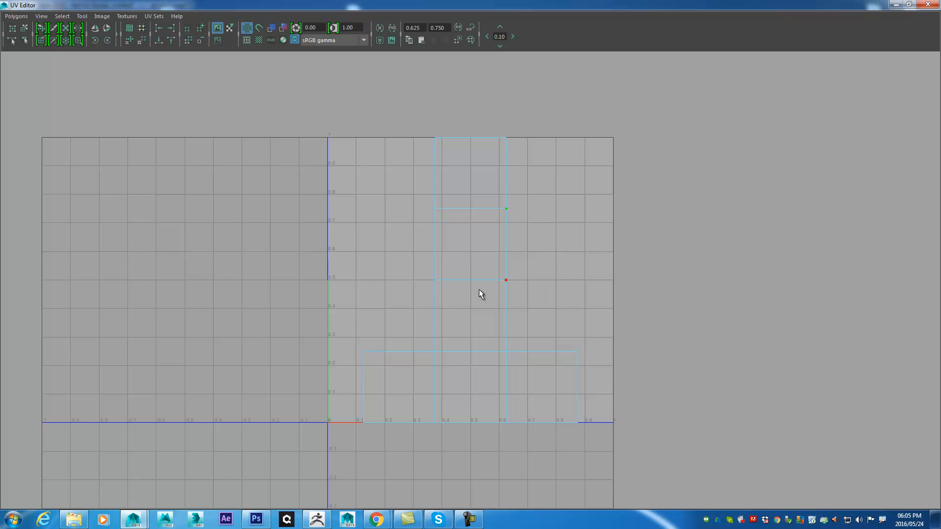
key(w)
drag(514, 216, 604, 193)
drag(769, 5, 628, 51)
key(ctrl+z)
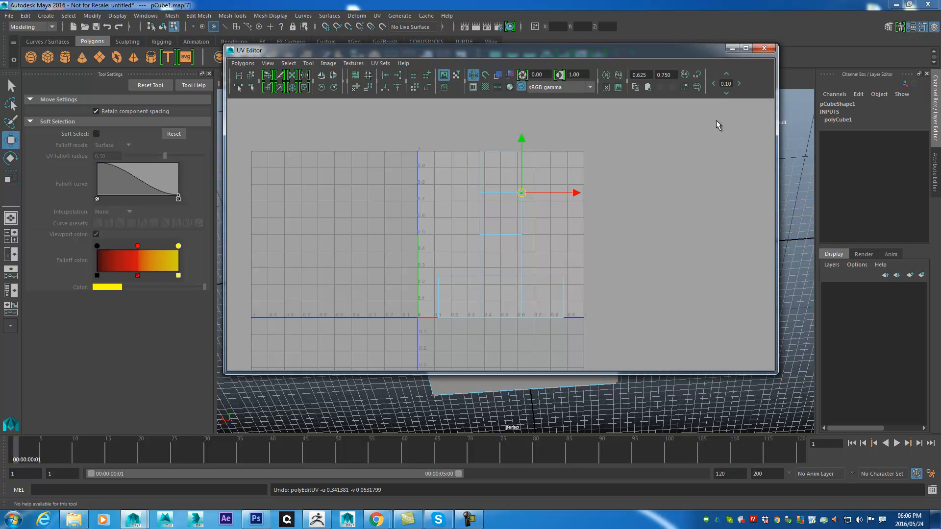
Switch back to Photoshop to review the handwritten UV workflow list
click(257, 520)
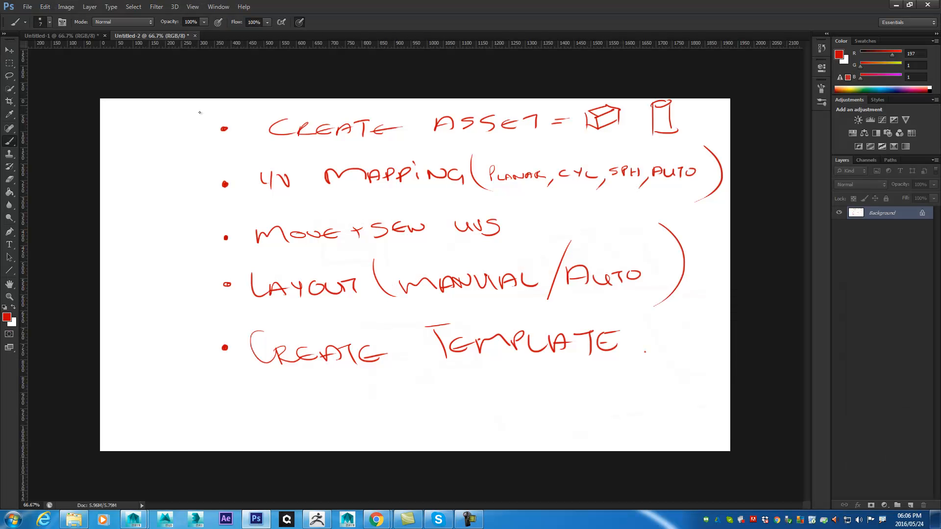
Create a blank white 1928 × 1080 pixel document and handwrite COMPRESS/STRETCH in red near the upper edge of the canvas
key(ctrl+n)
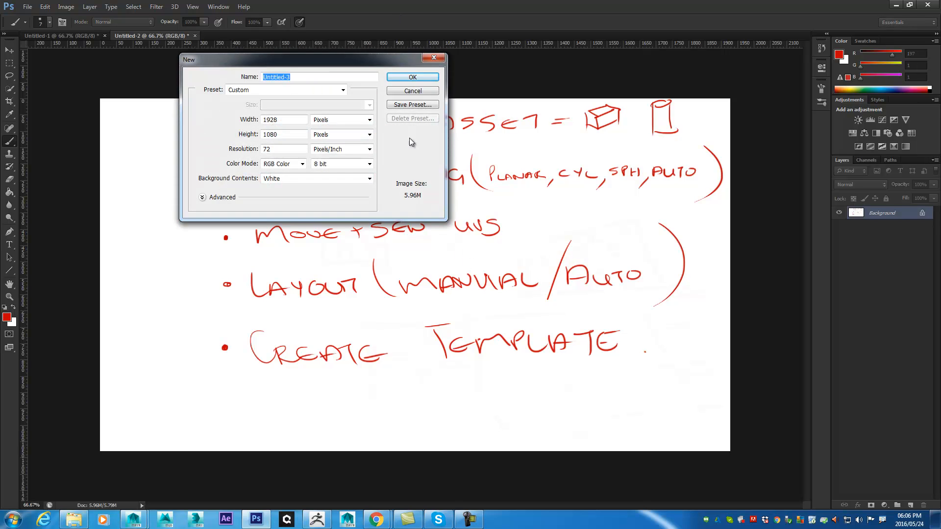
key(Return)
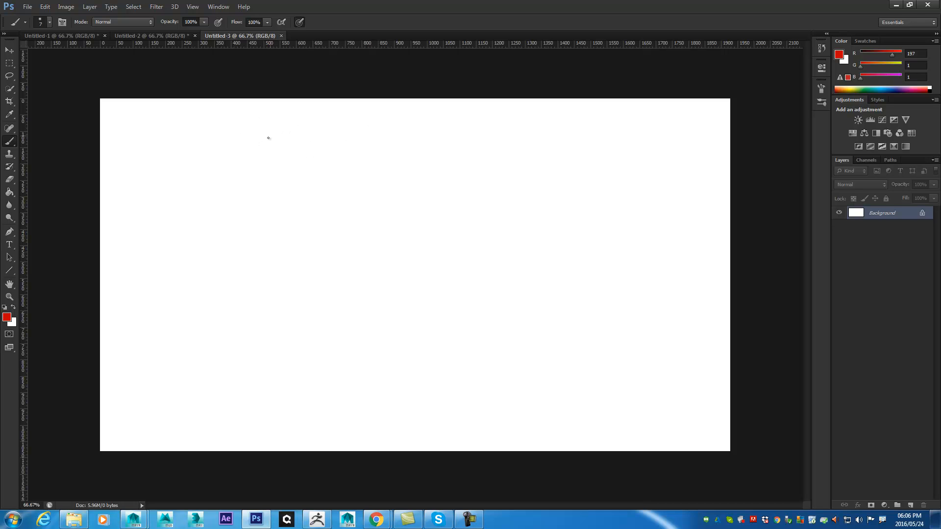
mouse_move(269, 122)
mouse_down()
mouse_move(286, 134)
mouse_move(306, 130)
mouse_up()
mouse_move(310, 134)
mouse_down()
mouse_move(352, 121)
mouse_move(341, 129)
mouse_move(425, 131)
mouse_up()
mouse_move(477, 103)
mouse_down()
mouse_move(431, 171)
mouse_move(471, 115)
mouse_move(500, 129)
mouse_move(470, 136)
mouse_up()
mouse_move(522, 113)
mouse_down()
mouse_move(514, 131)
mouse_move(575, 117)
mouse_up()
mouse_move(571, 117)
mouse_down()
mouse_move(570, 131)
mouse_move(599, 130)
mouse_up()
mouse_move(607, 117)
mouse_down()
mouse_move(607, 129)
mouse_move(628, 128)
mouse_up()
drag(608, 125, 626, 124)
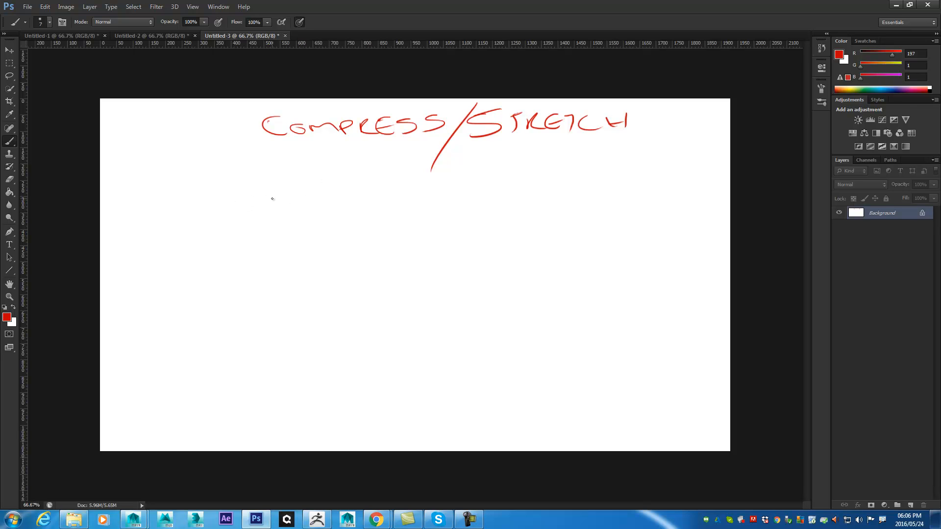
Handwrite FLIPPED SURFACE DIRECTION as a second note below COMPRESS/STRETCH
mouse_move(255, 226)
mouse_down()
mouse_move(251, 202)
mouse_move(278, 192)
mouse_up()
drag(253, 214, 290, 223)
mouse_move(293, 216)
mouse_down()
mouse_move(295, 225)
mouse_move(378, 219)
mouse_move(366, 221)
mouse_up()
drag(444, 194, 422, 216)
drag(450, 198, 499, 212)
mouse_move(497, 193)
mouse_down()
mouse_move(534, 197)
mouse_move(531, 206)
mouse_up()
drag(545, 198, 570, 210)
drag(552, 204, 604, 212)
mouse_move(601, 185)
mouse_down()
mouse_move(608, 211)
mouse_move(639, 210)
mouse_up()
click(635, 196)
drag(639, 197, 669, 210)
drag(657, 203, 682, 210)
drag(684, 196, 698, 210)
drag(711, 198, 731, 197)
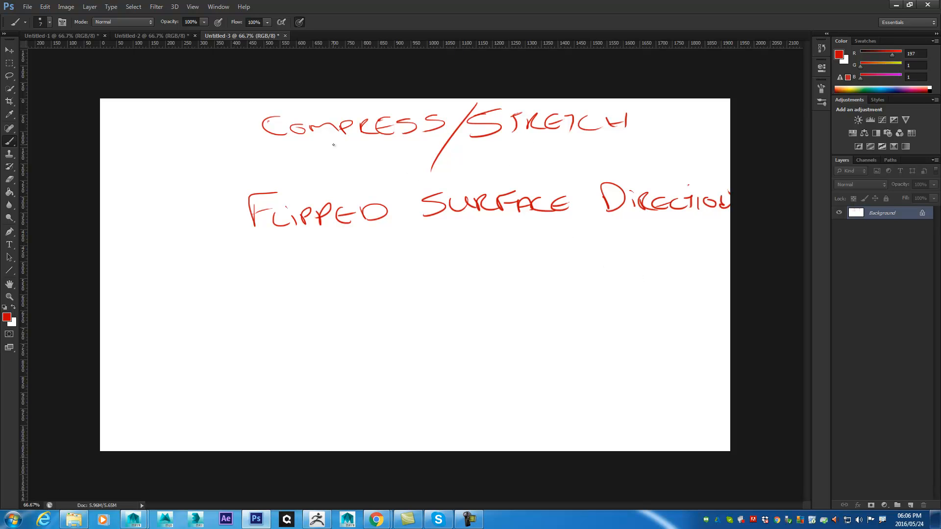
Add a short dash in front of each of the two handwritten notes
drag(242, 127, 256, 128)
drag(628, 122, 651, 118)
drag(220, 221, 232, 221)
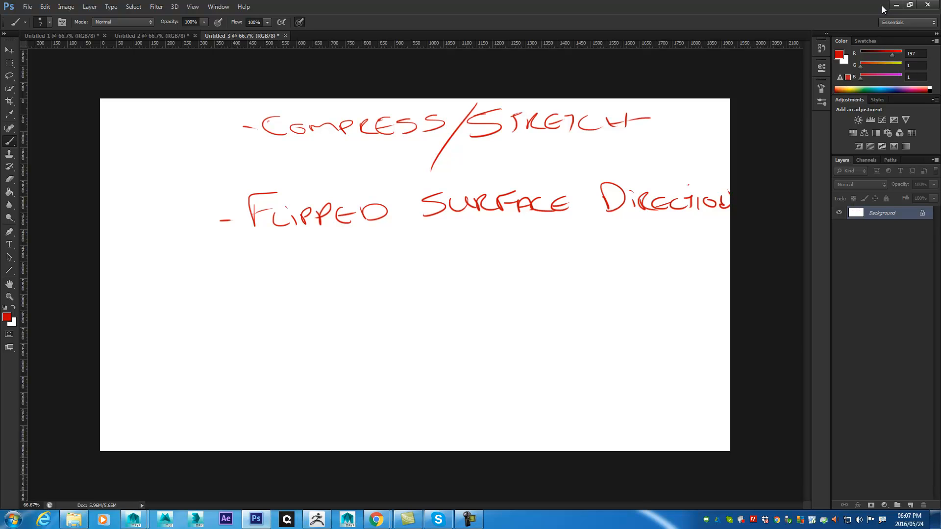
Sketch a smiling face divided by a straight vertical line below the notes, and erase the sketch
drag(515, 273, 509, 293)
mouse_move(460, 334)
mouse_down()
mouse_move(551, 349)
mouse_move(543, 317)
mouse_up()
drag(454, 266, 451, 266)
shift+drag(493, 225, 493, 415)
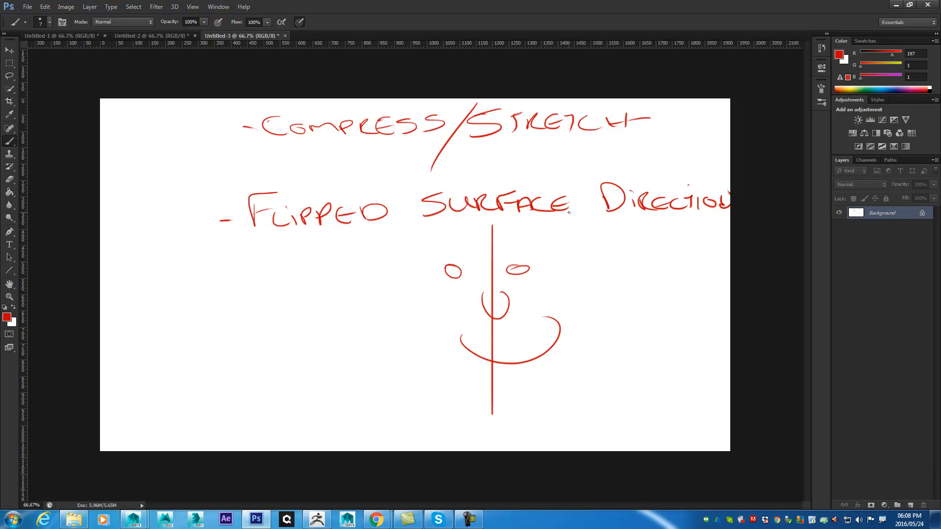
key(e)
mouse_move(428, 278)
mouse_down()
mouse_move(500, 235)
mouse_move(524, 269)
mouse_move(521, 256)
mouse_move(430, 332)
mouse_move(473, 350)
mouse_move(533, 355)
mouse_move(489, 403)
mouse_up()
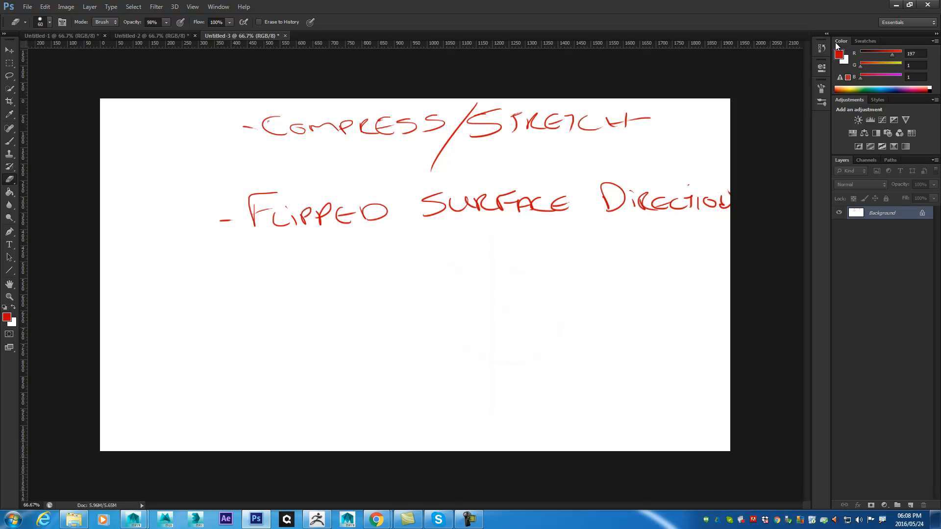
Switch back to Maya, close the UV Editor and return the cube to object selection
click(896, 4)
drag(662, 51, 659, 49)
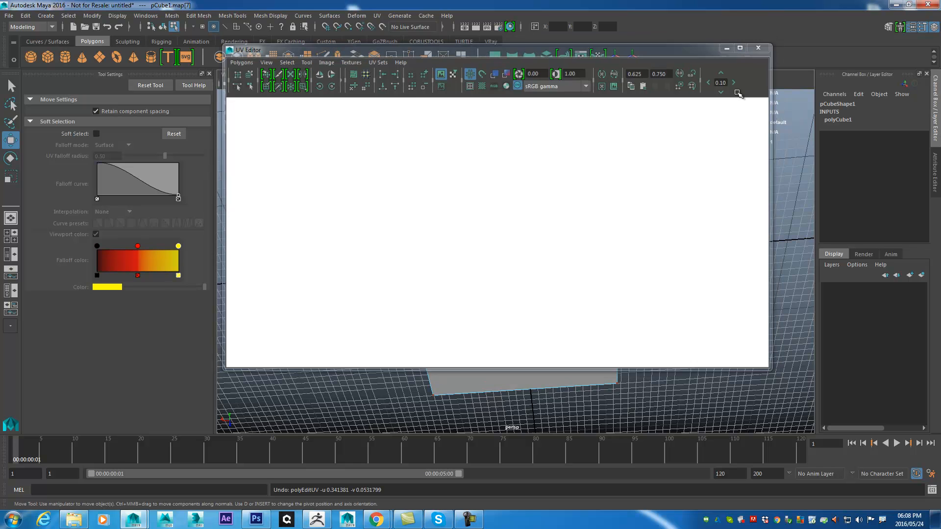
click(760, 46)
right_drag(530, 239, 611, 160)
click(506, 340)
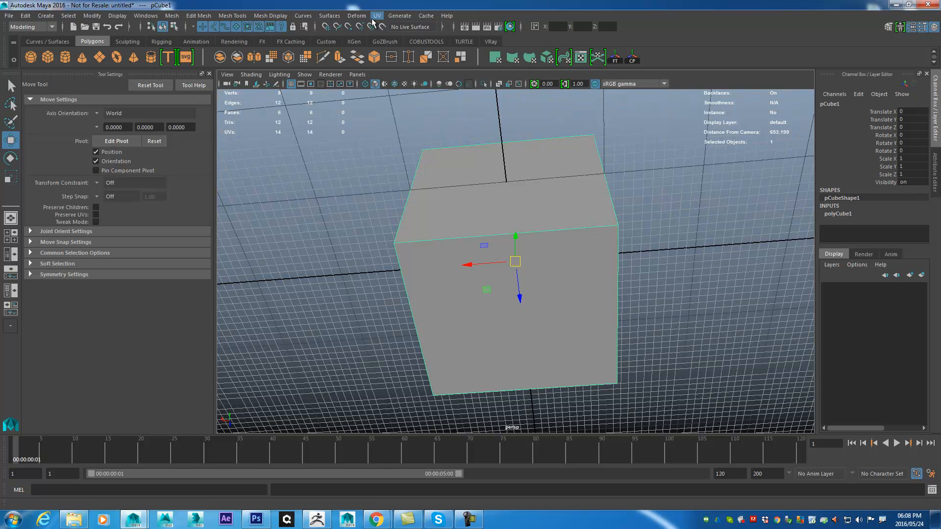
Delete all UVs of the selected cube
click(357, 15)
mouse_move(381, 16)
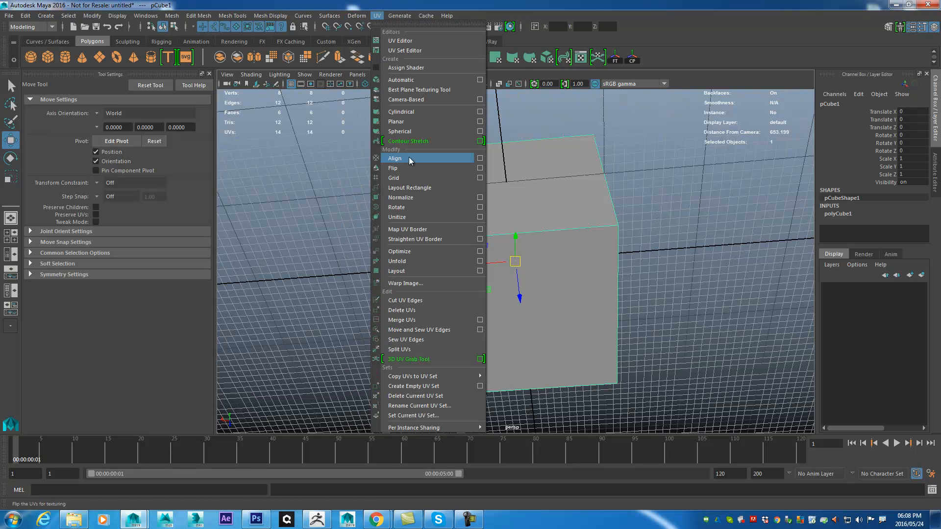
mouse_move(418, 376)
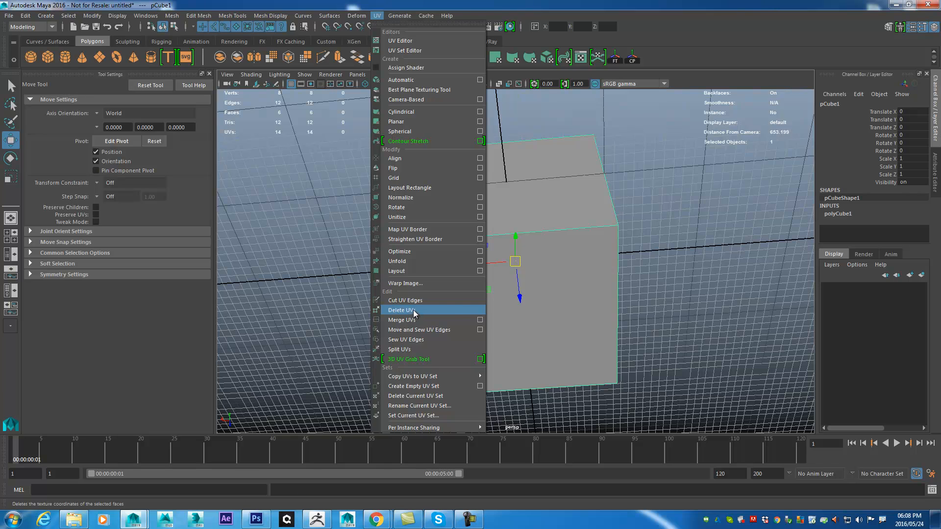
click(413, 313)
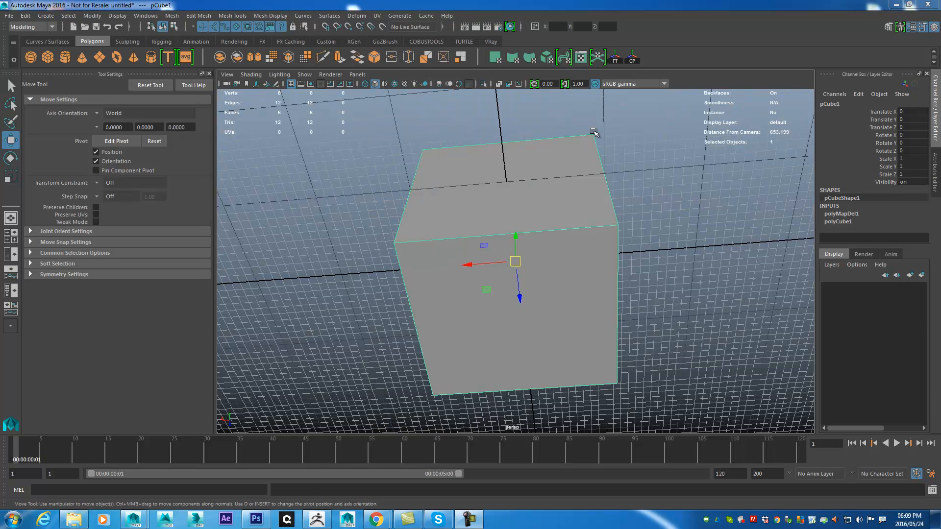
Reopen the UV Editor, resize it into a narrow window beside the cube, and frame its empty grid
alt+drag(658, 239, 630, 300)
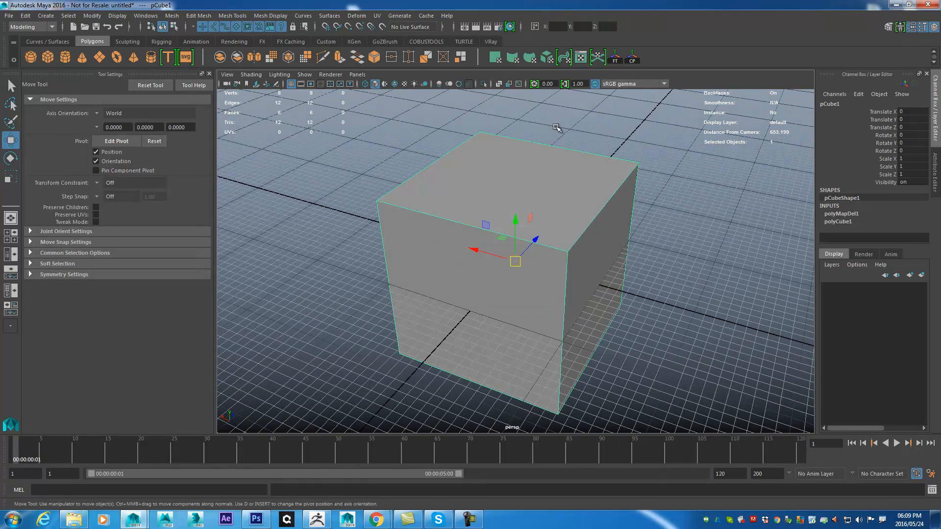
click(377, 15)
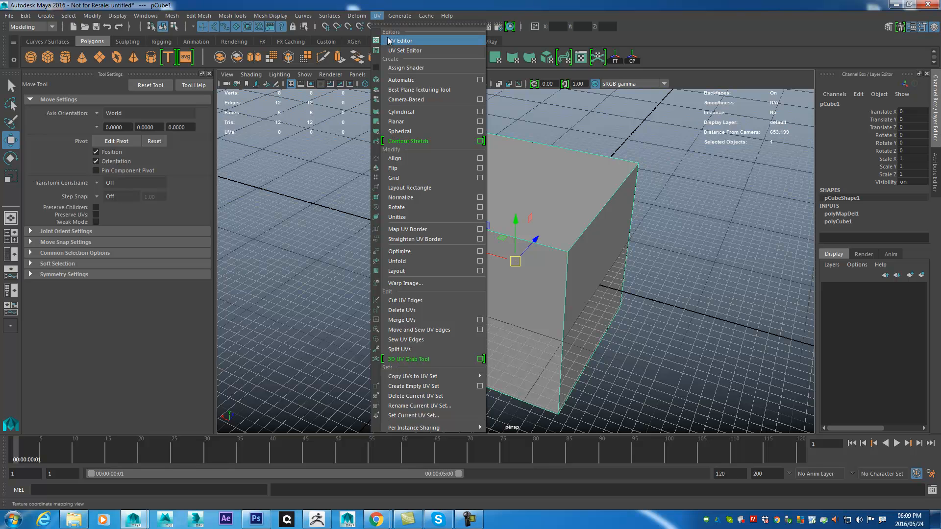
click(420, 42)
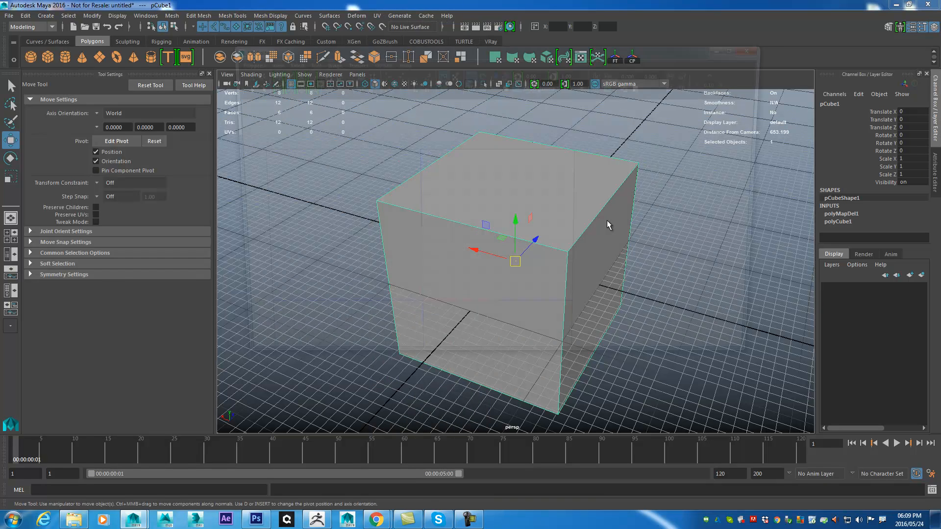
drag(611, 51, 774, 181)
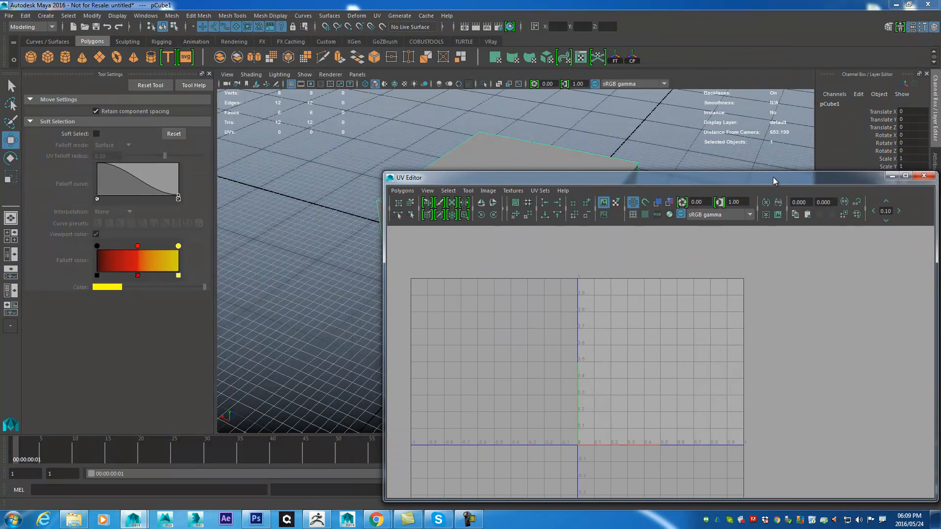
drag(539, 179, 162, 19)
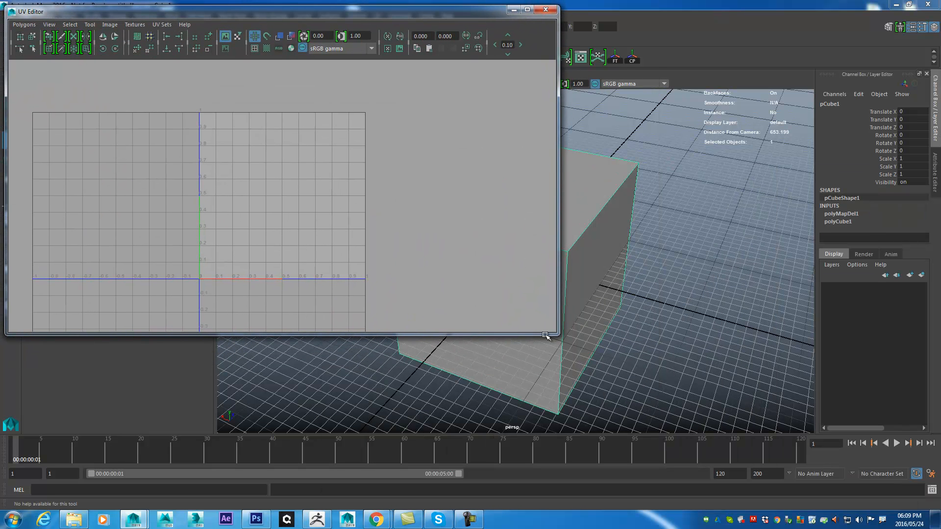
drag(559, 335, 335, 399)
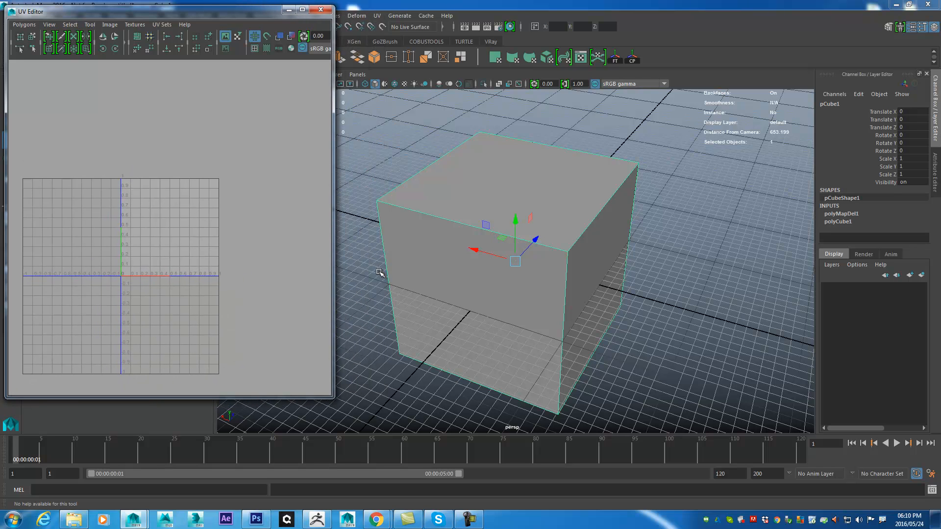
alt+middle_drag(262, 216, 295, 189)
alt+right_drag(295, 189, 307, 242)
alt+middle_drag(277, 220, 286, 202)
alt+right_drag(276, 203, 277, 210)
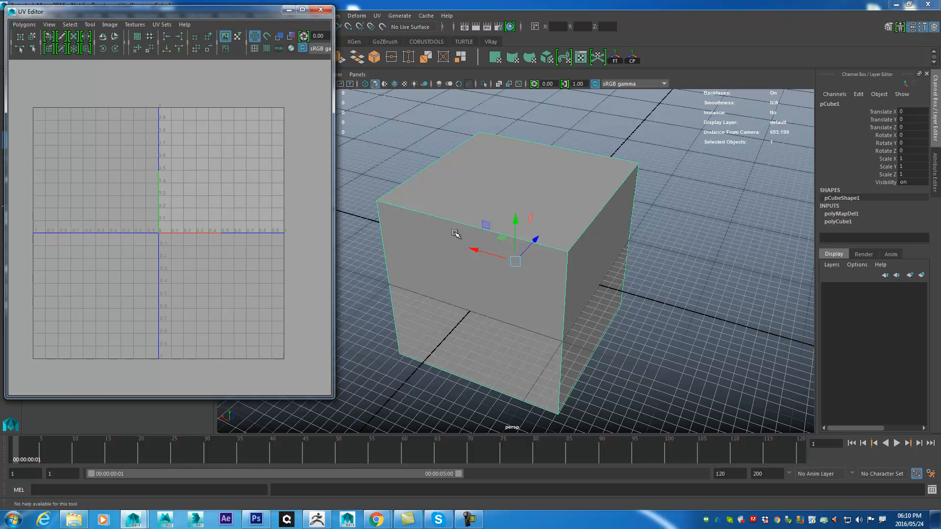
key(w)
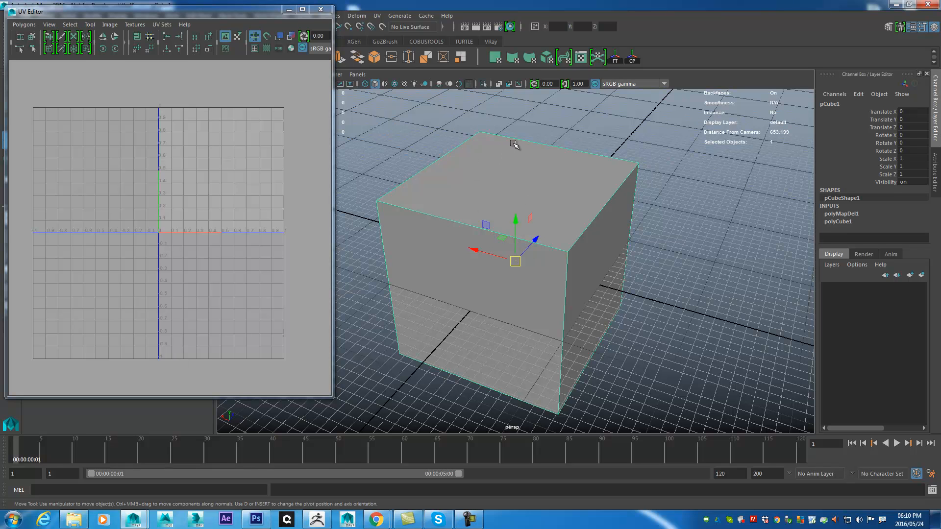
Switch to Photoshop and review the mapping types in the handwritten UV workflow list
click(255, 520)
click(160, 35)
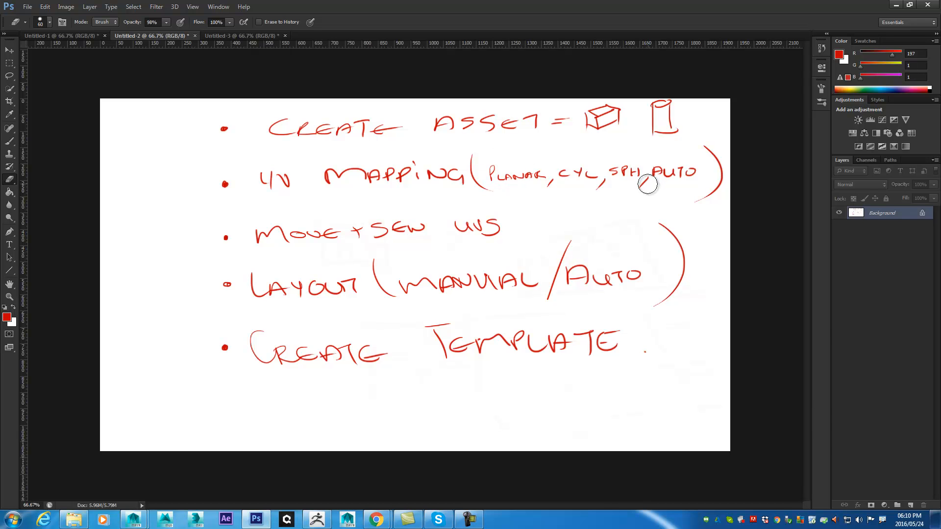
click(896, 4)
Create another blank white 1928 × 1080 pixel document and sketch a small red camera near the canvas's upper-right corner
key(ctrl+n)
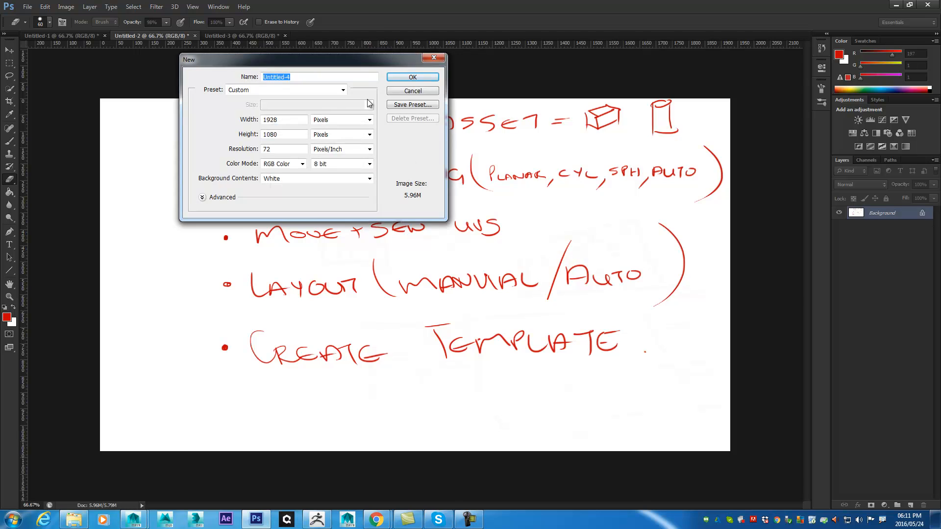
click(415, 79)
key(b)
mouse_move(681, 136)
mouse_down()
mouse_move(647, 161)
mouse_move(682, 136)
mouse_up()
mouse_move(618, 142)
mouse_down()
mouse_move(655, 159)
mouse_move(592, 146)
mouse_move(593, 173)
mouse_move(618, 157)
mouse_up()
Draw a vertical line facing the camera and two projection lines running from the lens past its upper and lower ends
drag(272, 114, 272, 147)
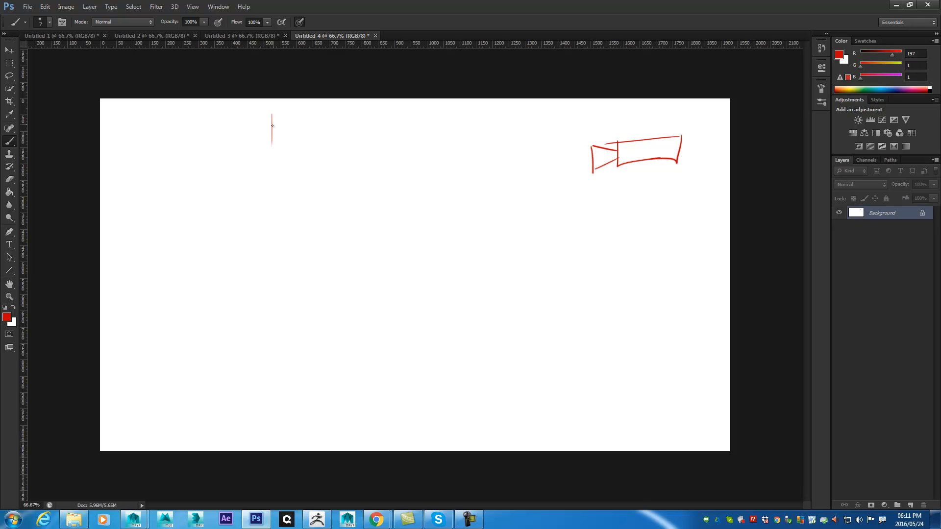
drag(270, 310, 270, 114)
mouse_move(593, 172)
mouse_down()
mouse_move(441, 227)
mouse_move(246, 316)
mouse_up()
drag(582, 148, 138, 103)
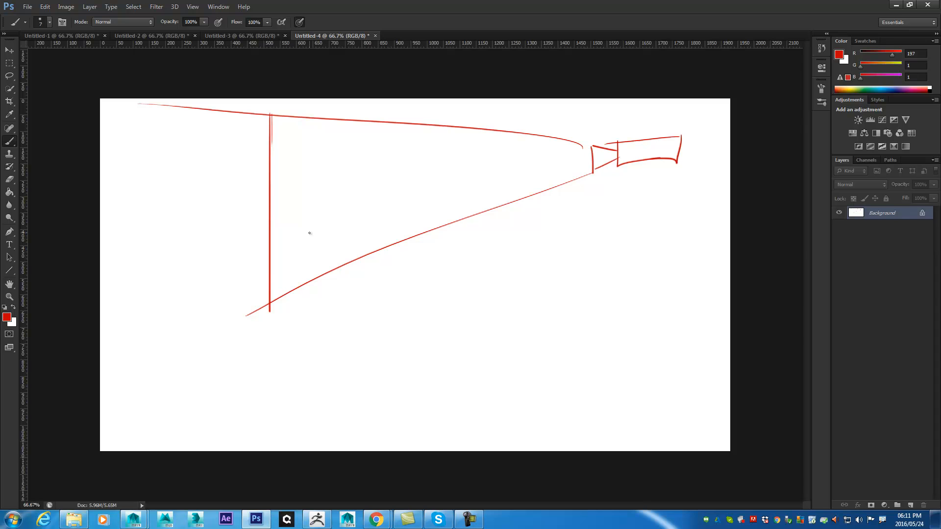
Add arrows for the surface and the camera's movement, slanted strokes across the vertical line's ends, and a curved arrow below the lens
mouse_move(205, 205)
mouse_down()
mouse_move(257, 198)
mouse_move(248, 208)
mouse_up()
drag(549, 136, 596, 149)
drag(665, 183, 667, 218)
mouse_move(647, 126)
mouse_down()
mouse_move(646, 107)
mouse_move(651, 119)
mouse_up()
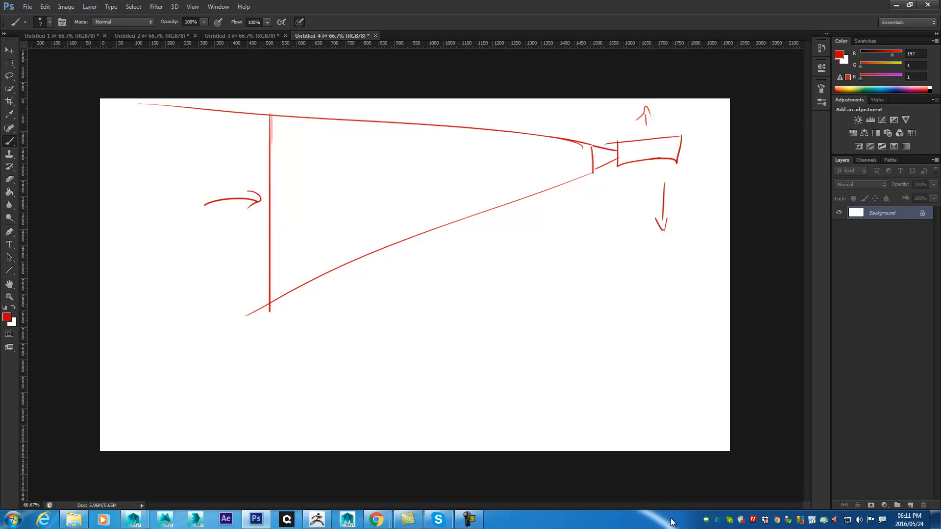
drag(286, 106, 253, 120)
drag(252, 297, 308, 338)
mouse_move(599, 187)
mouse_down()
mouse_move(652, 213)
mouse_move(638, 221)
mouse_up()
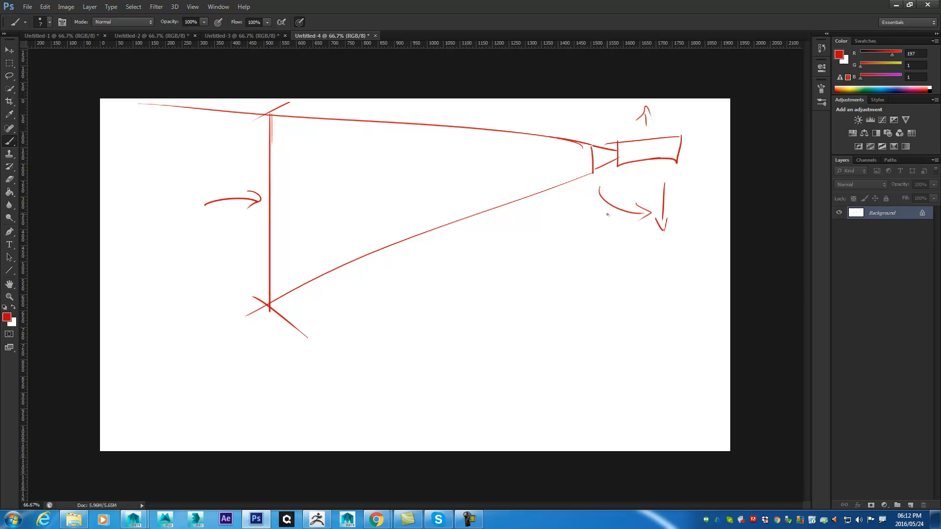
Mark a 90° angle on the vertical line, add a curved arrow from its lower end, and draw a straight horizontal line toward the camera
mouse_move(270, 195)
mouse_down()
mouse_move(313, 192)
mouse_move(273, 186)
mouse_move(288, 177)
mouse_up()
drag(293, 173, 293, 174)
mouse_move(265, 314)
mouse_down()
mouse_move(387, 277)
mouse_move(443, 218)
mouse_move(455, 226)
mouse_up()
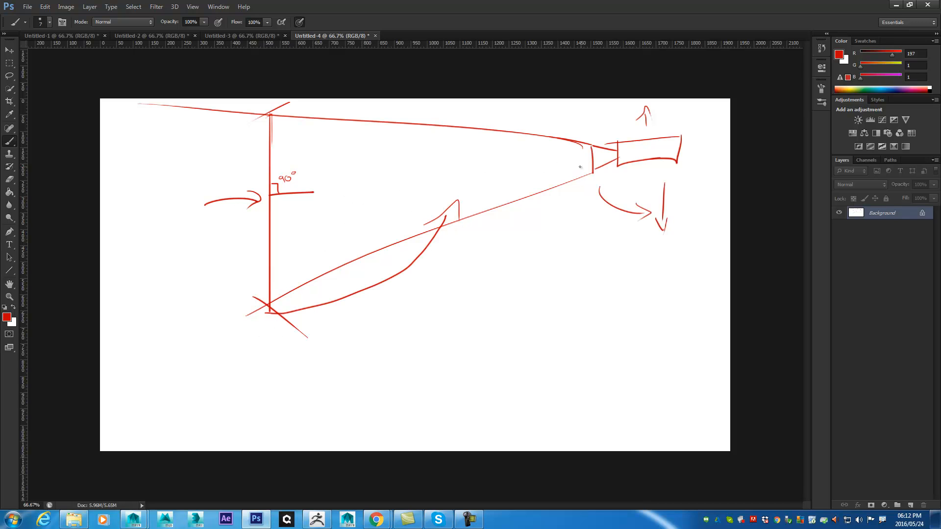
shift+drag(267, 202, 534, 184)
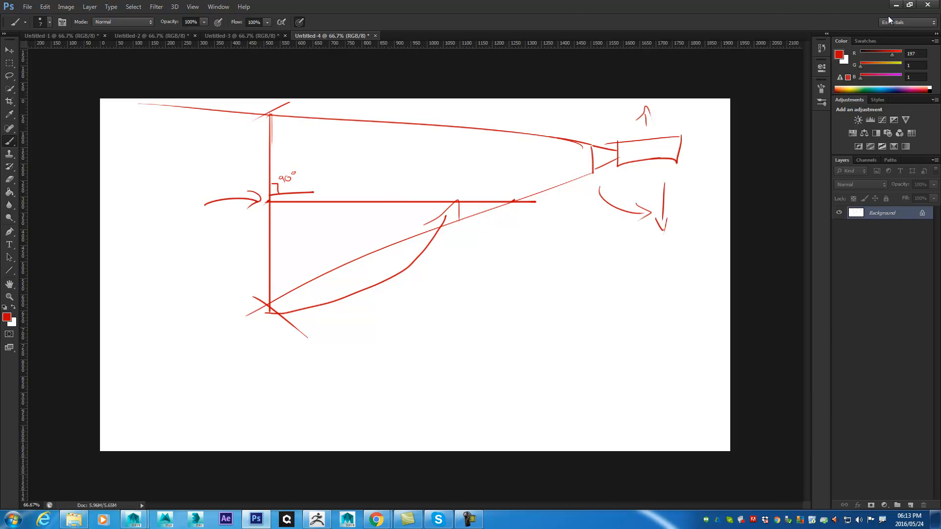
Switch back to Maya and apply a planar UV projection to the cube
click(897, 6)
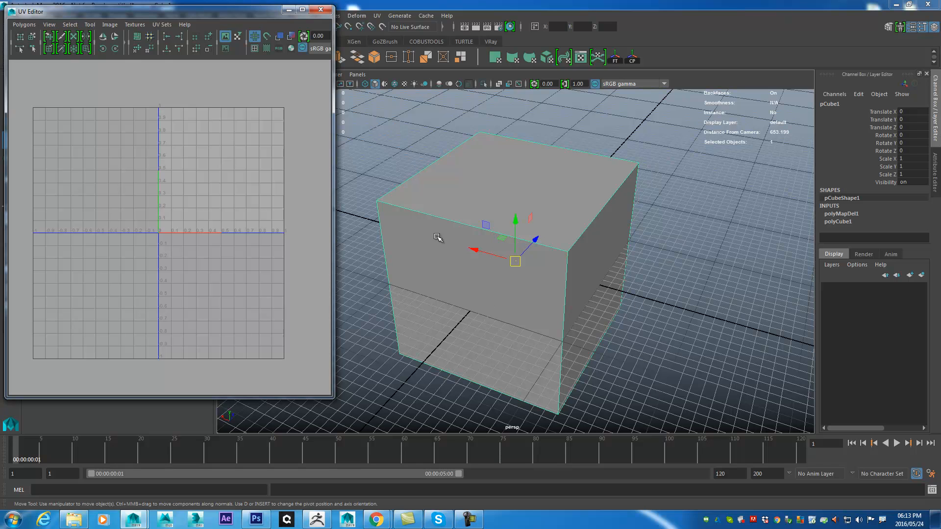
click(377, 16)
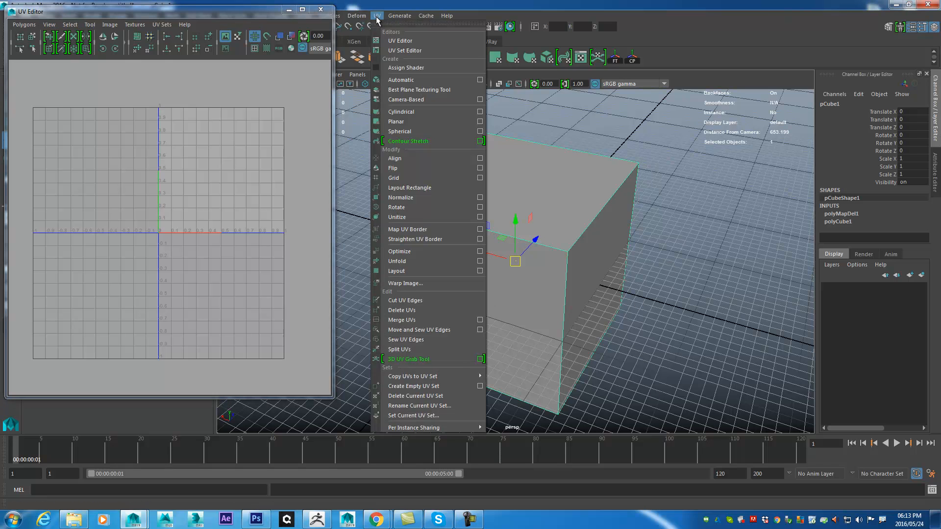
click(402, 121)
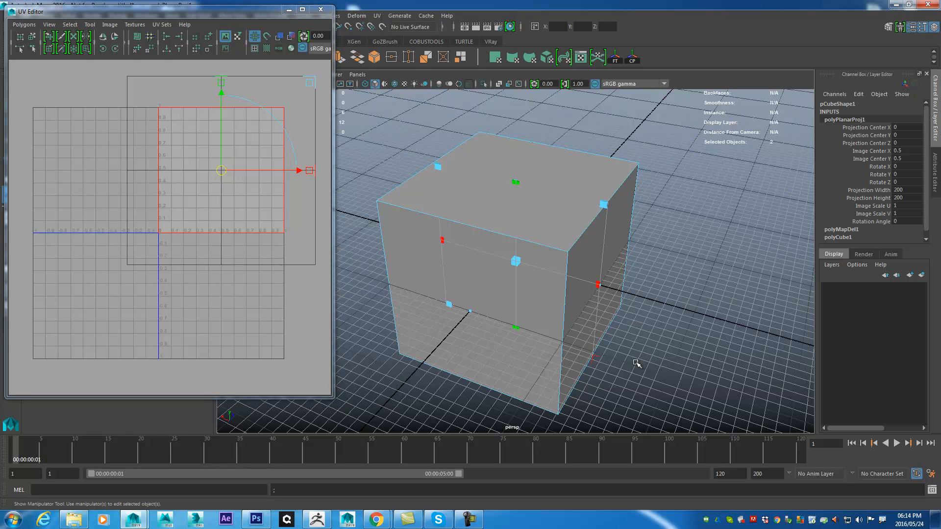
Undo the cube's planar projection and reset the Planar Mapping options to their defaults
alt+drag(496, 244, 548, 248)
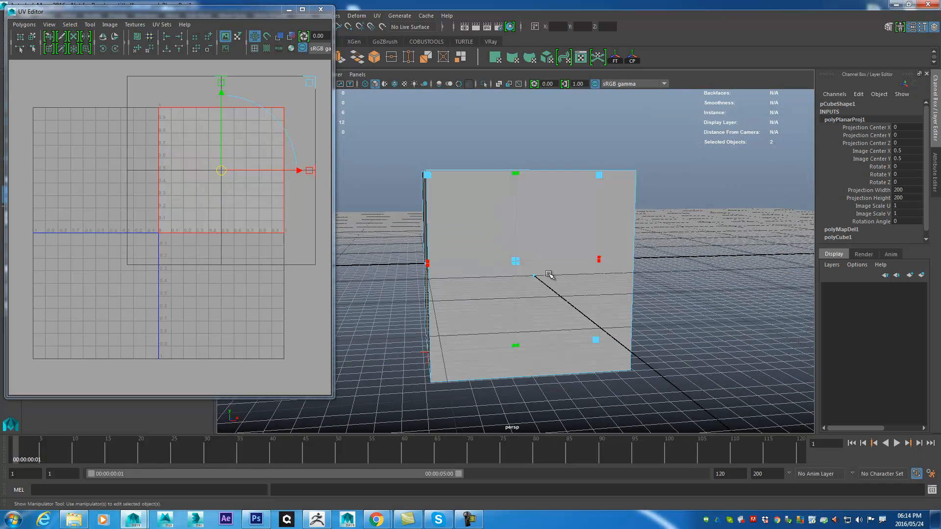
alt+middle_drag(557, 266, 534, 243)
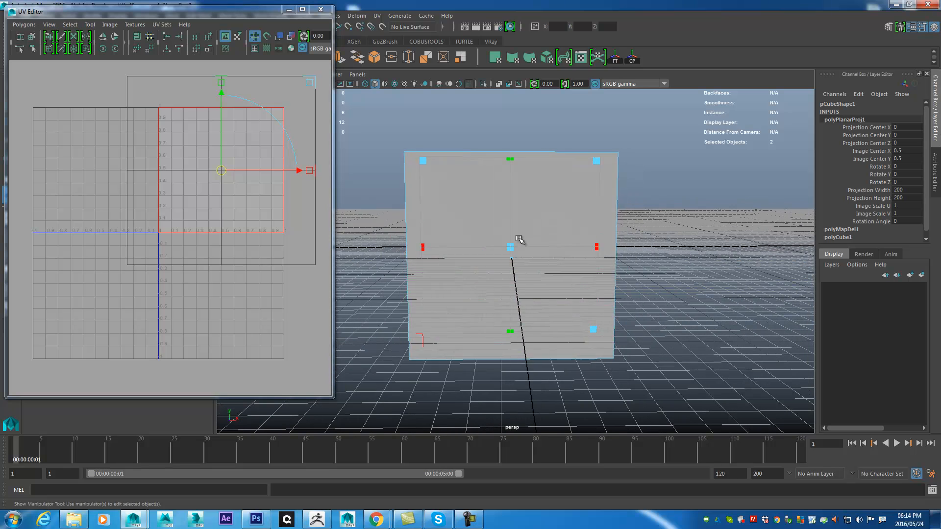
click(356, 15)
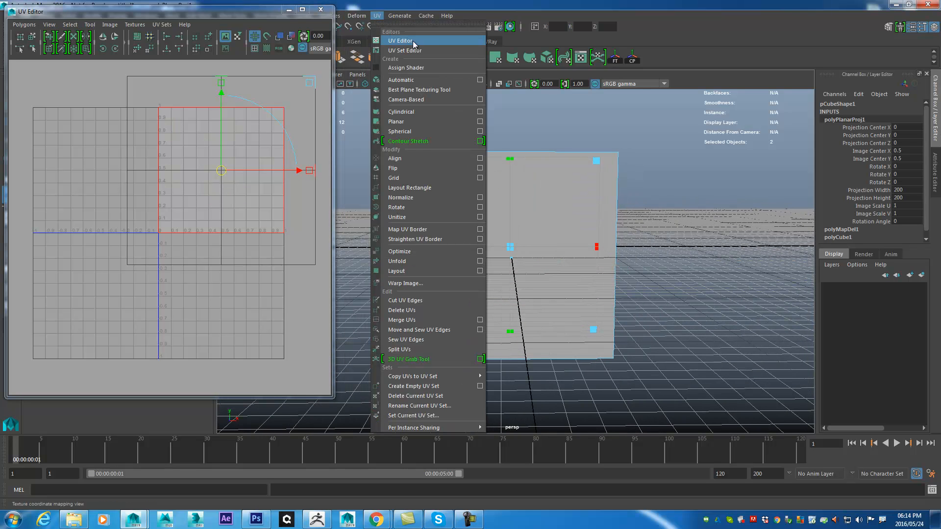
click(480, 121)
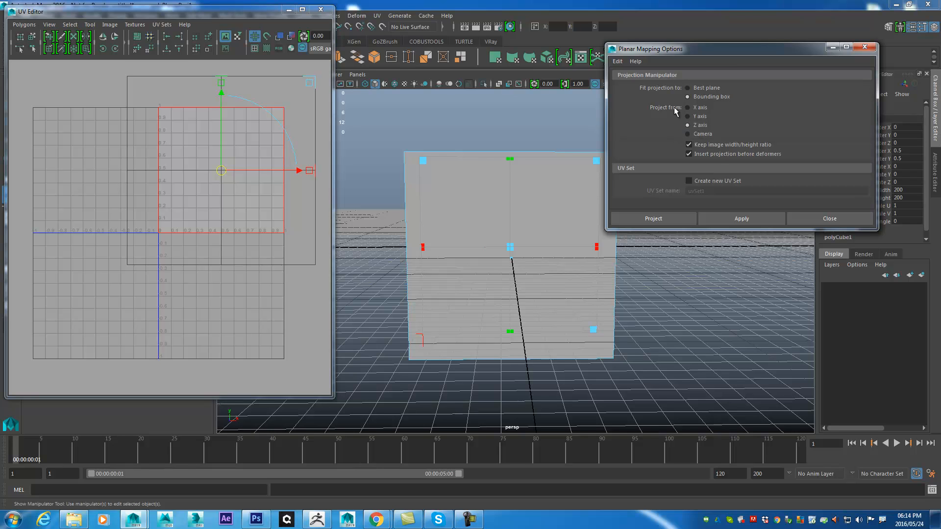
key(ctrl+z)
click(617, 61)
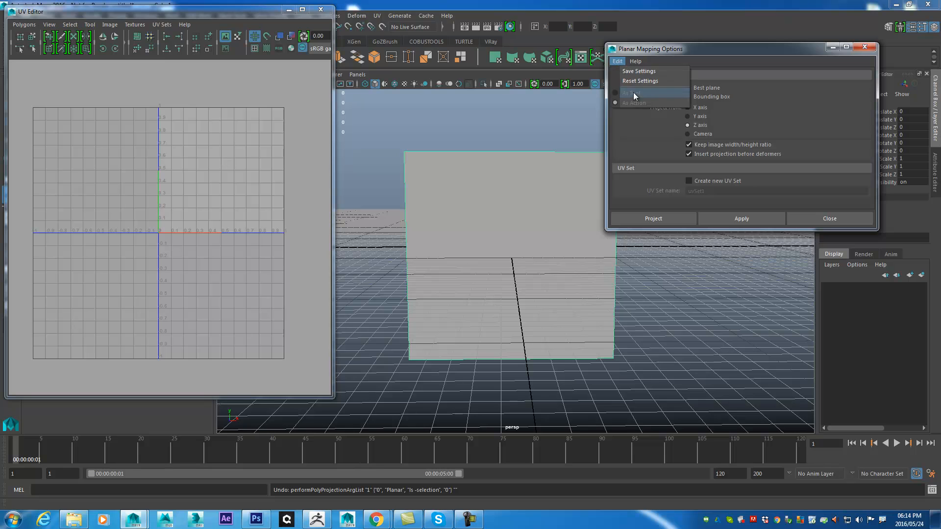
click(636, 80)
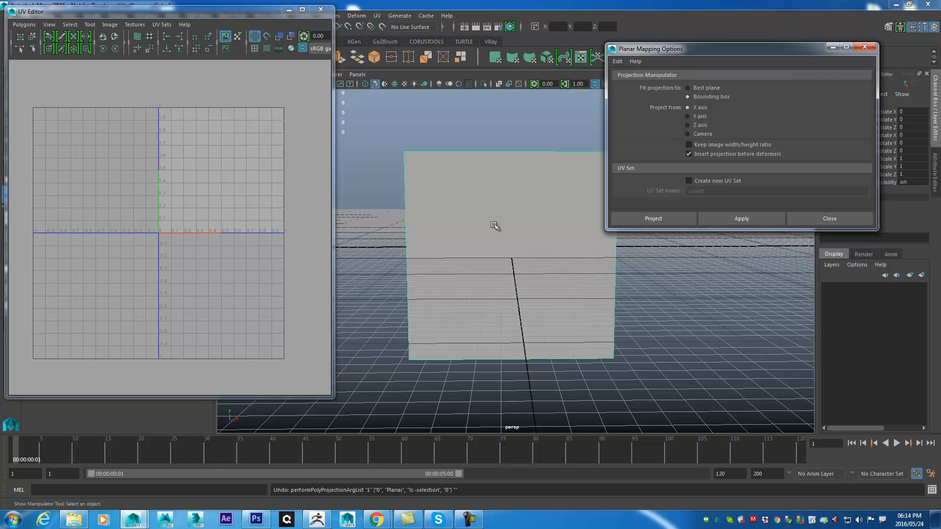
Apply an X-axis planar projection fitted to the bounding box to the whole cube and examine its projection plane
alt+drag(539, 250, 579, 294)
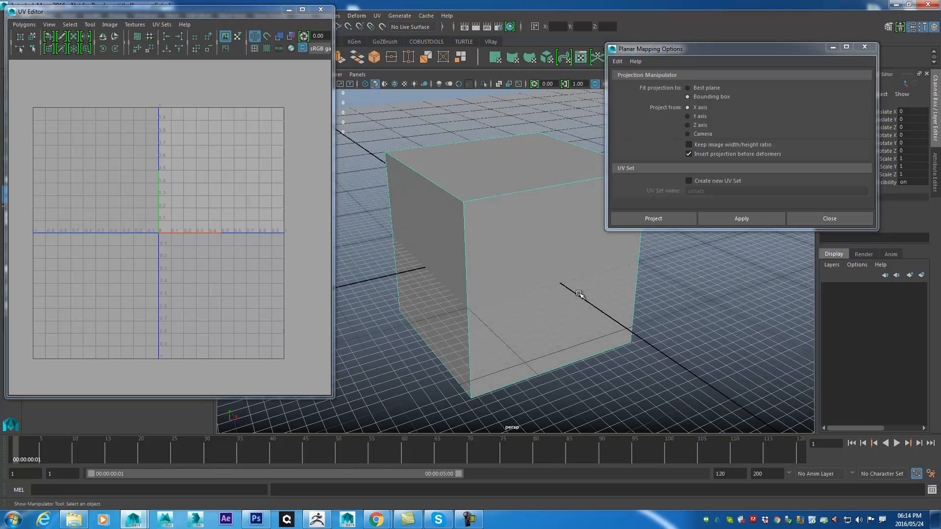
click(741, 219)
alt+drag(504, 312, 492, 141)
alt+drag(431, 252, 498, 288)
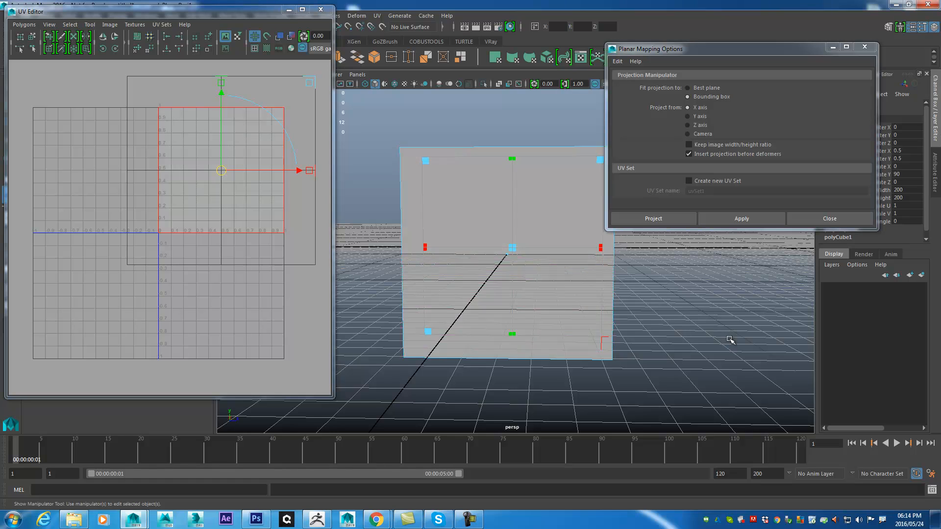
alt+drag(729, 342, 624, 343)
alt+drag(541, 286, 435, 284)
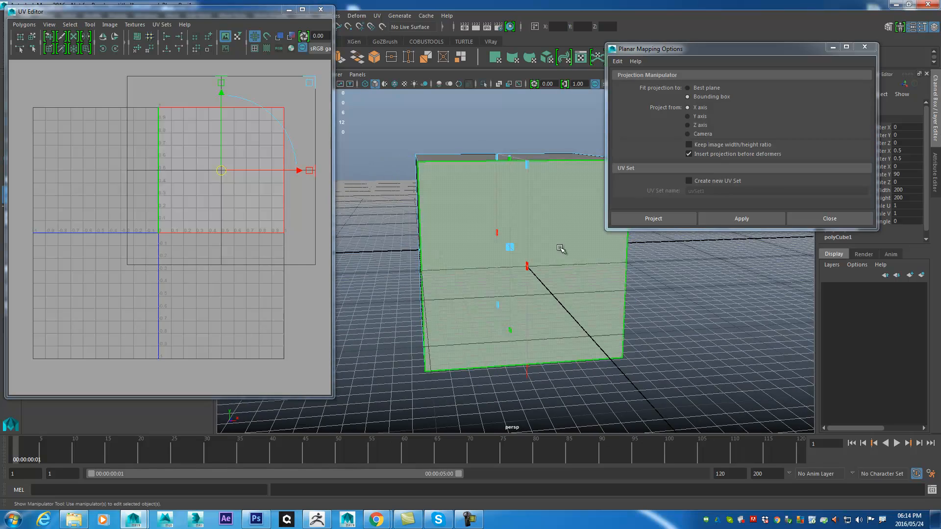
alt+drag(513, 291, 473, 296)
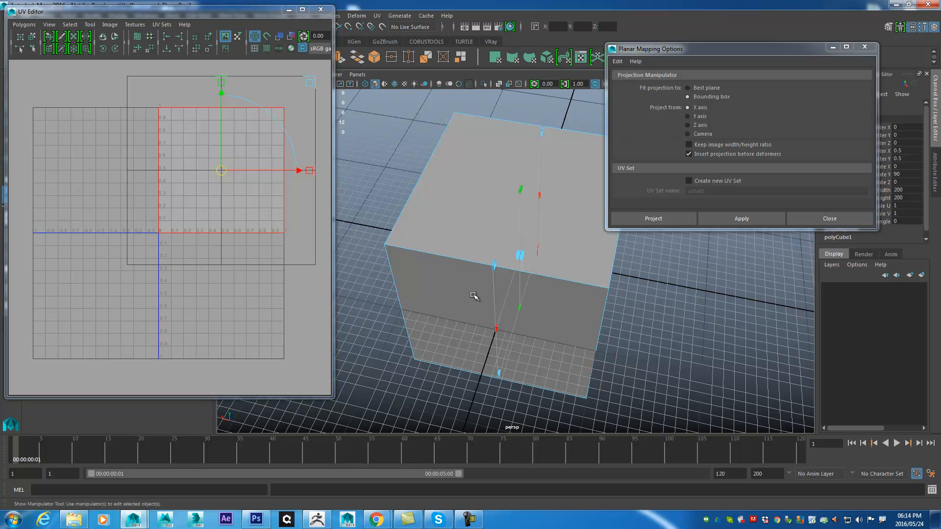
Return the cube to object mode and display checkered tiles to examine the projected UVs on its sides
right_drag(490, 203, 533, 186)
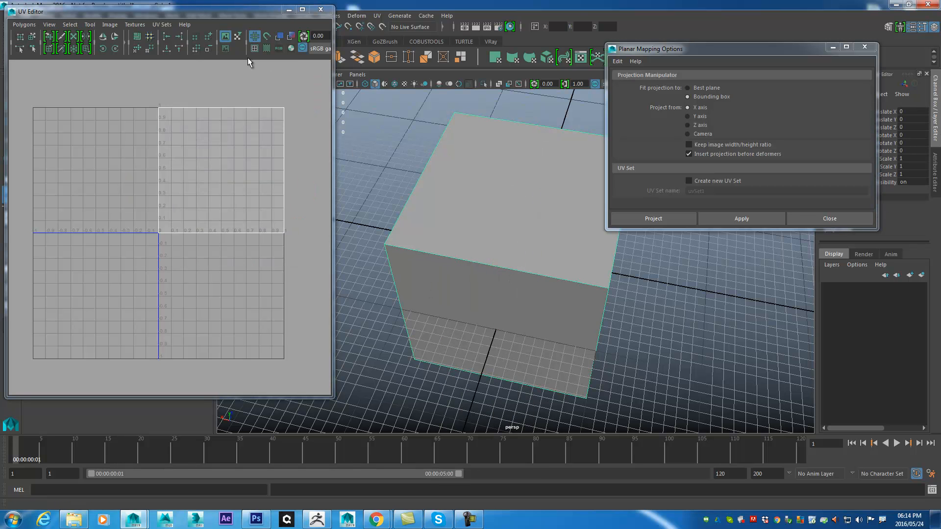
click(267, 49)
alt+drag(630, 374, 544, 326)
alt+right_drag(544, 326, 588, 319)
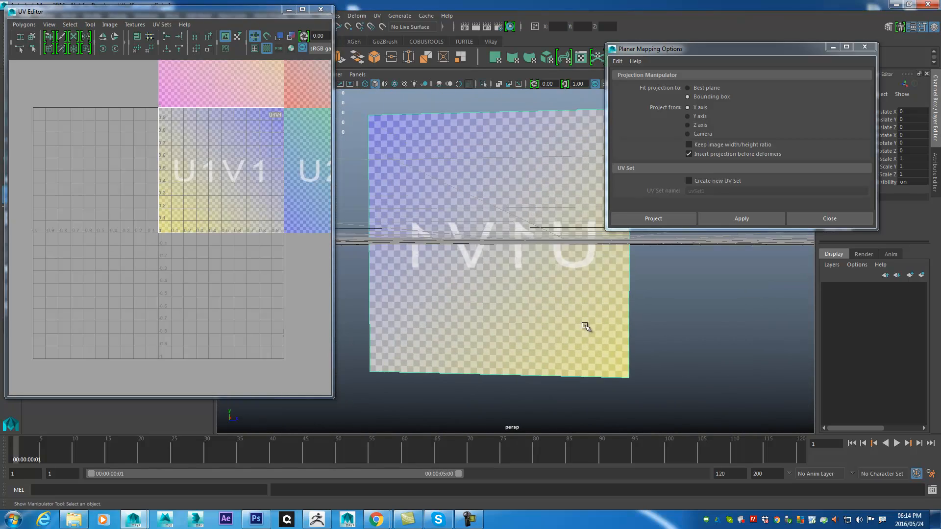
alt+drag(493, 307, 553, 385)
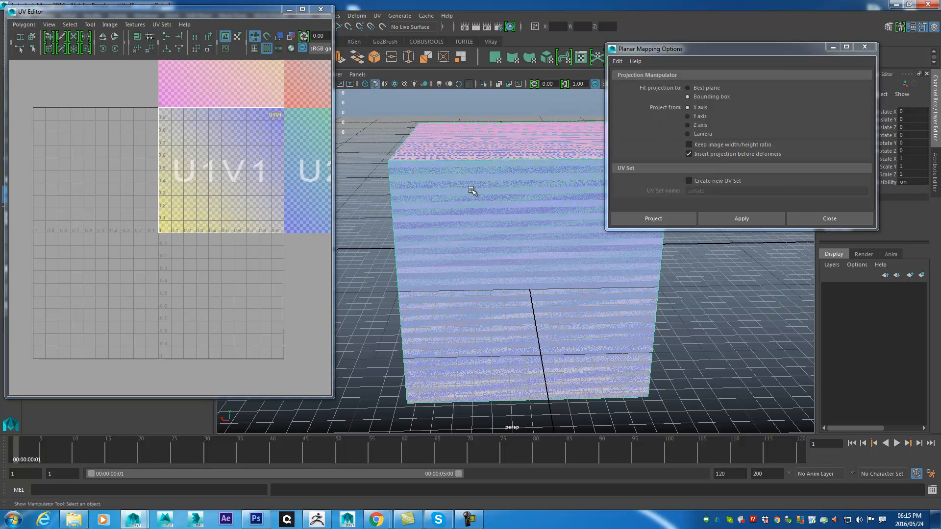
Undo the whole cube's X-axis planar projection
key(ctrl+z)
alt+drag(451, 235, 472, 246)
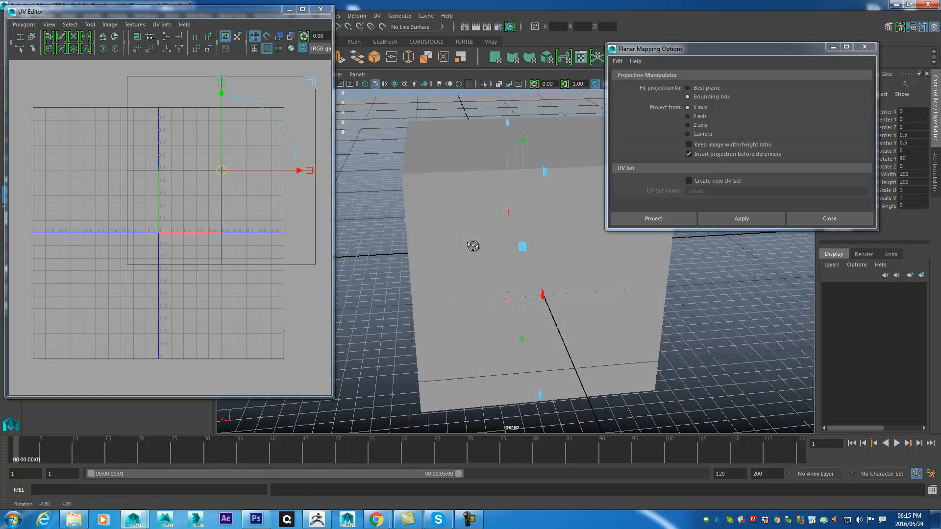
key(ctrl+z)
key(ctrl+z)
Select the single cube face that faces the X axis and apply an X-axis planar projection to it
right_drag(481, 209, 482, 240)
click(472, 273)
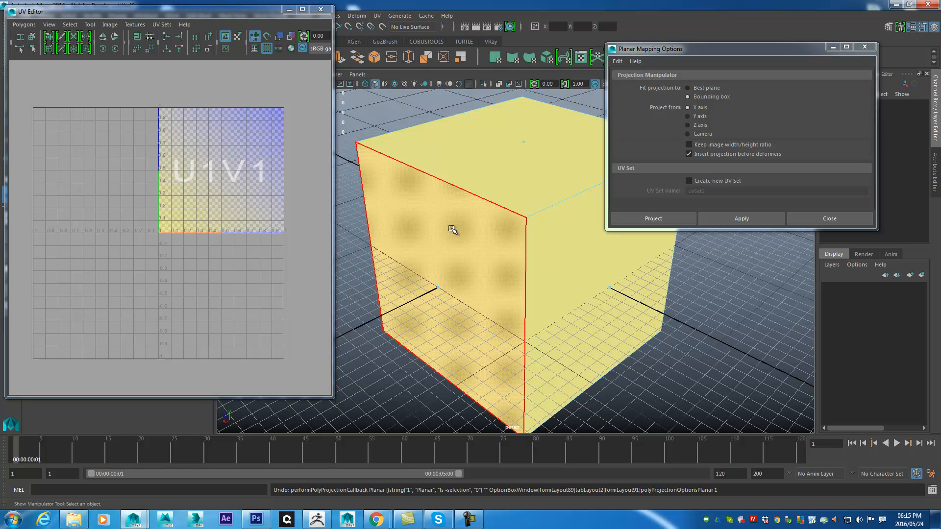
click(446, 310)
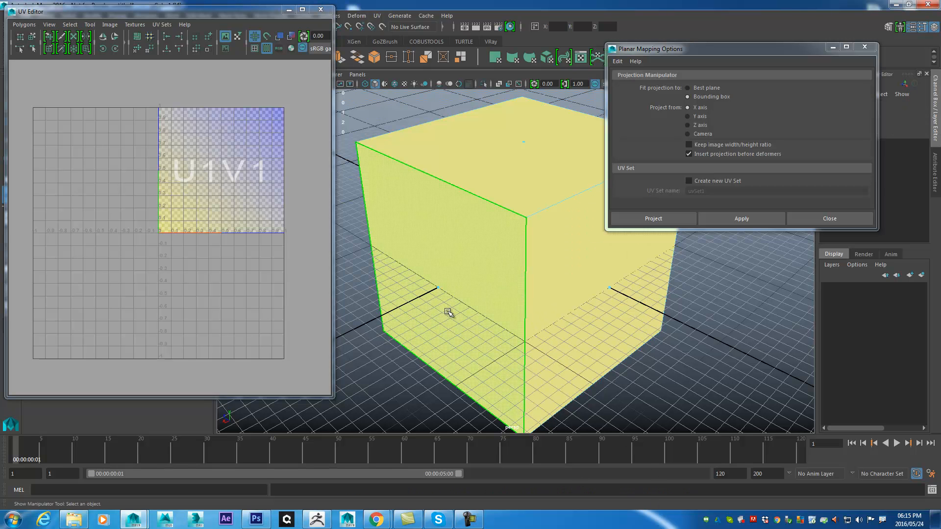
alt+drag(447, 310, 554, 313)
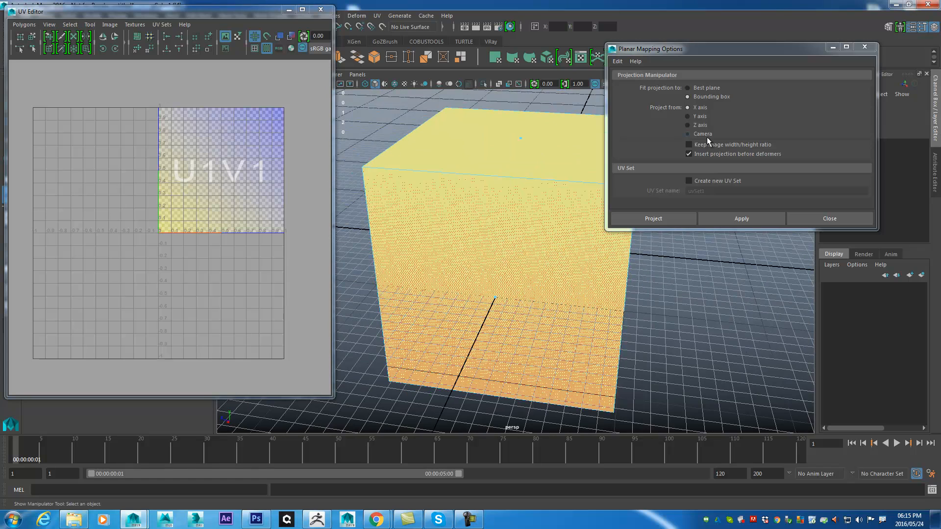
click(743, 221)
alt+drag(634, 356, 521, 315)
alt+drag(597, 428, 708, 421)
alt+drag(549, 304, 617, 317)
alt+drag(497, 257, 499, 238)
alt+middle_drag(487, 245, 476, 238)
alt+drag(477, 238, 494, 290)
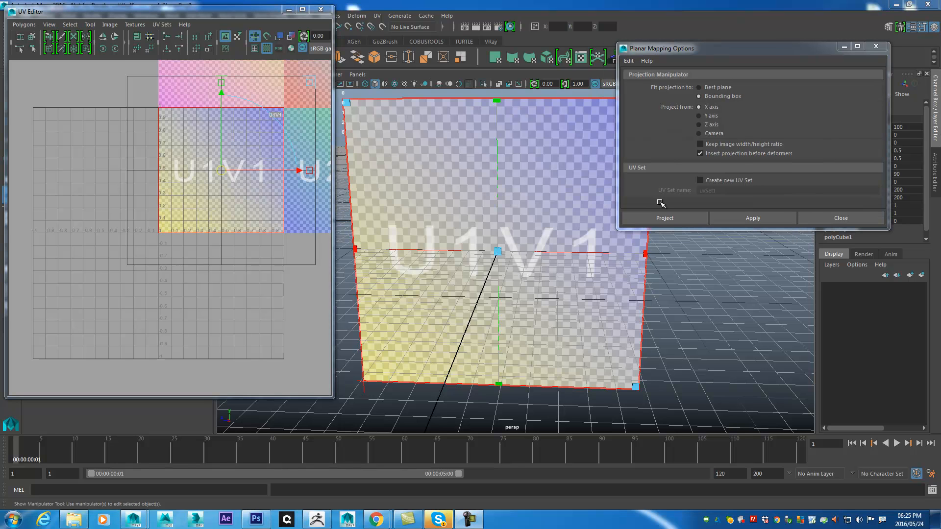
Close the Planar Mapping options, minimize the UV Editor and examine the checker pattern on the projected face
alt+drag(701, 308, 626, 256)
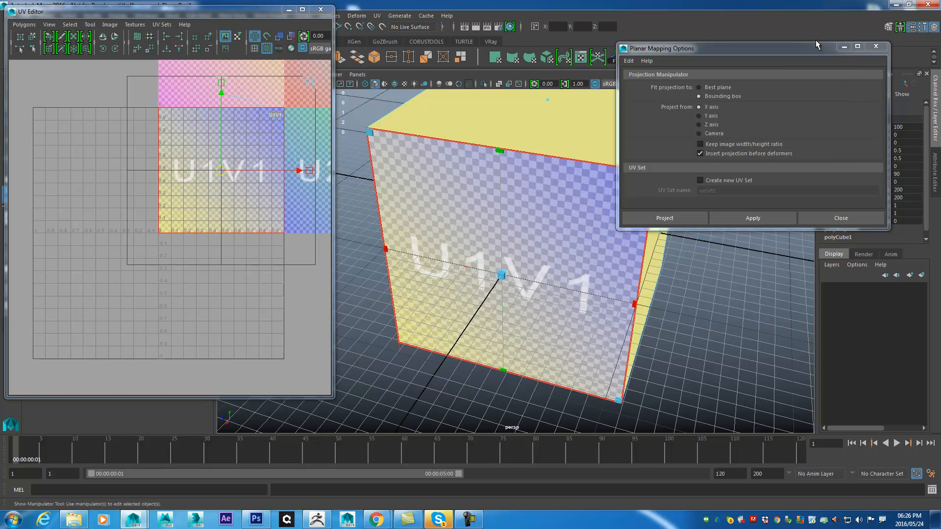
click(838, 222)
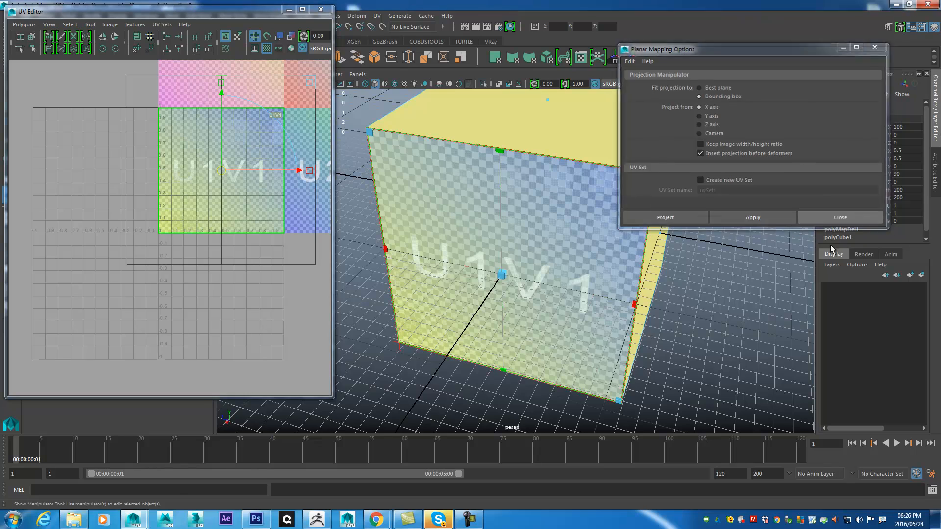
alt+drag(745, 275, 683, 268)
drag(308, 399, 308, 397)
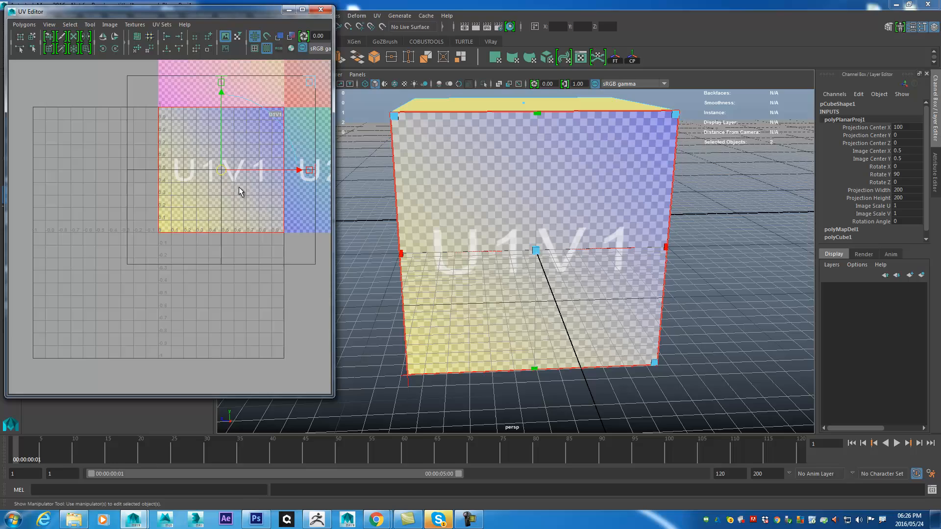
click(289, 10)
alt+drag(529, 274, 602, 261)
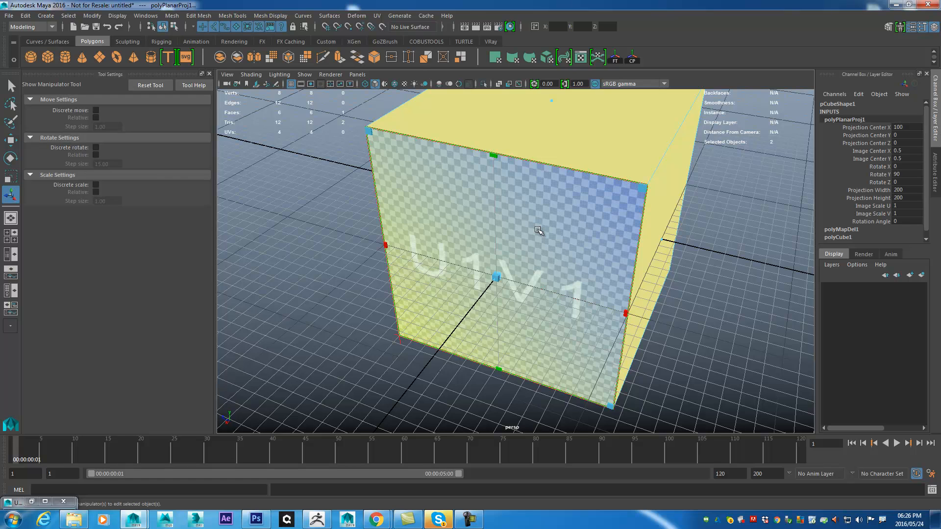
alt+drag(509, 270, 337, 199)
scroll(490, 259, up, 3)
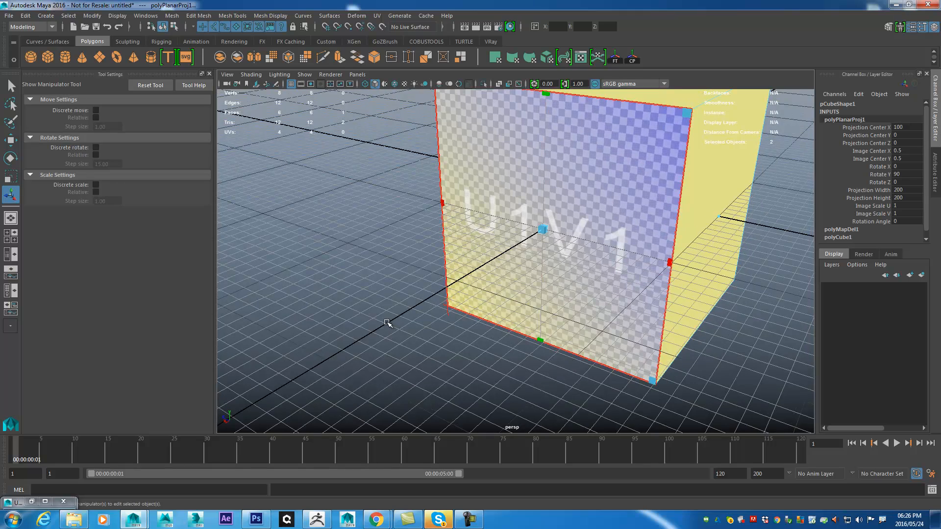
alt+drag(531, 246, 414, 194)
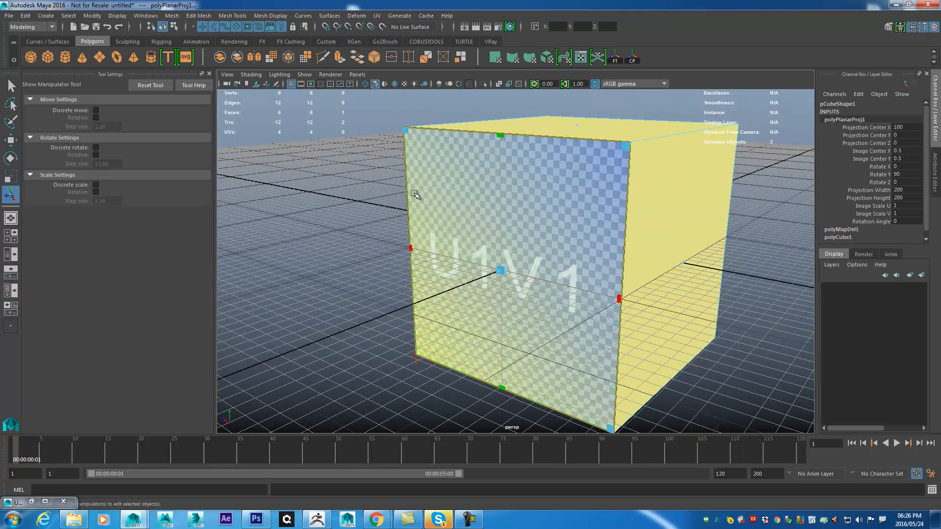
alt+drag(599, 200, 554, 225)
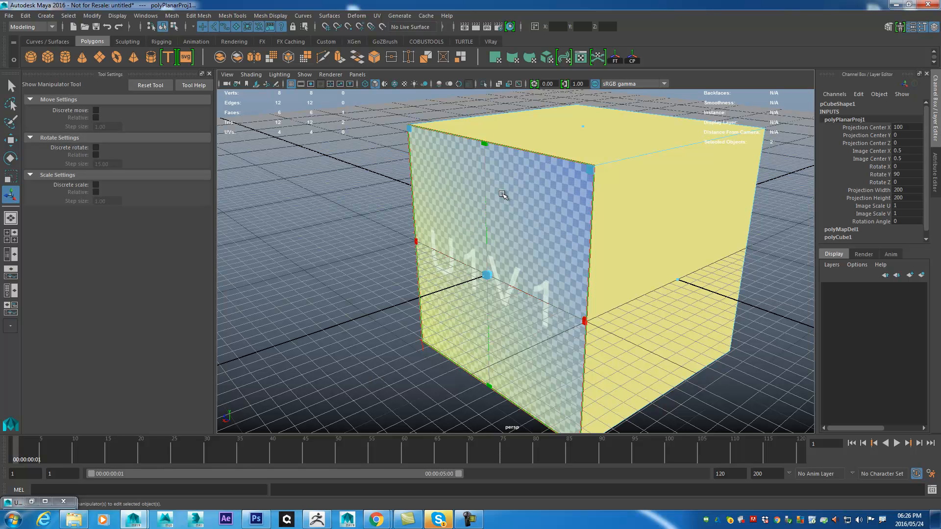
Detach the UV commands into a floating window and review the Planar Mapping options before closing them
click(377, 15)
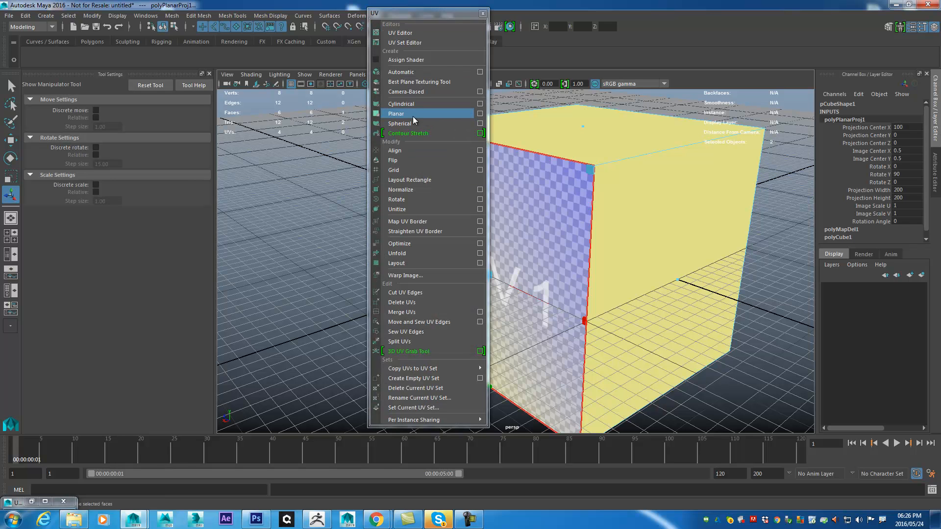
click(480, 114)
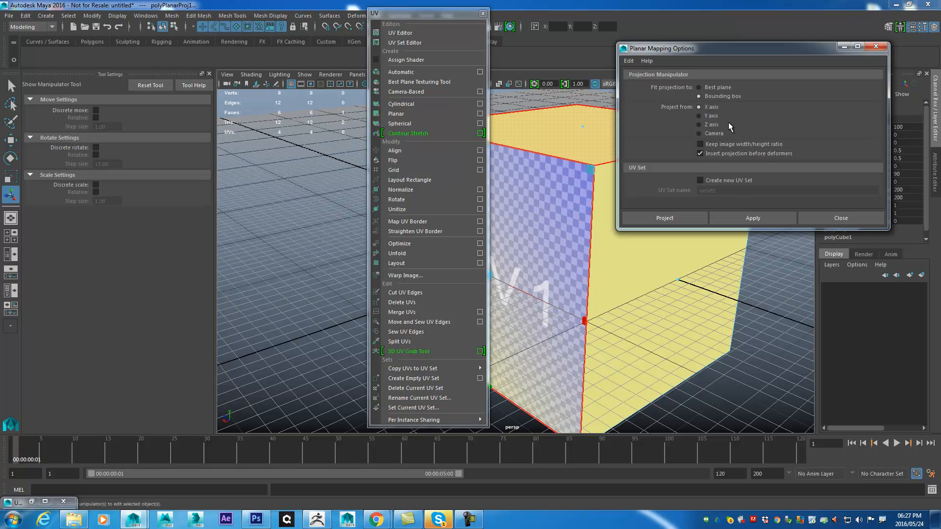
click(809, 218)
Reopen the UV Editor and turn its checkered tiles off and back on
click(455, 31)
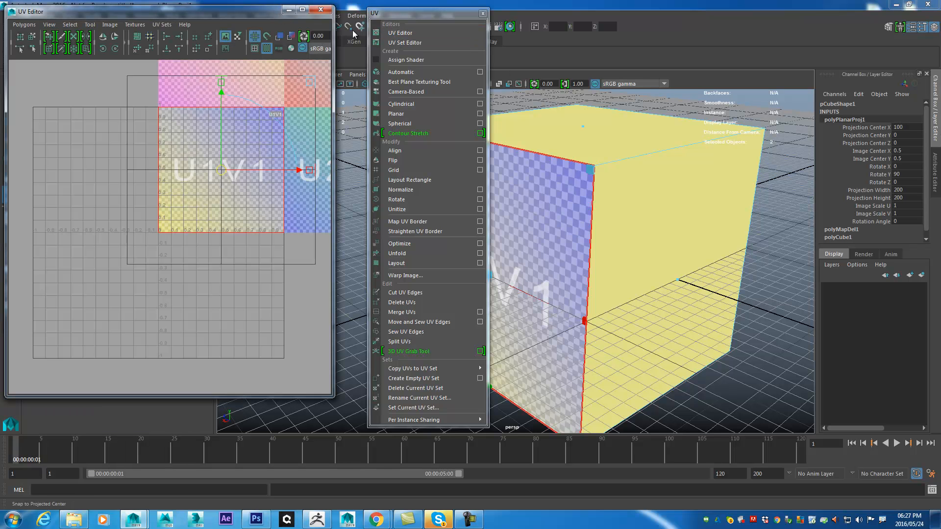
drag(267, 16, 361, 26)
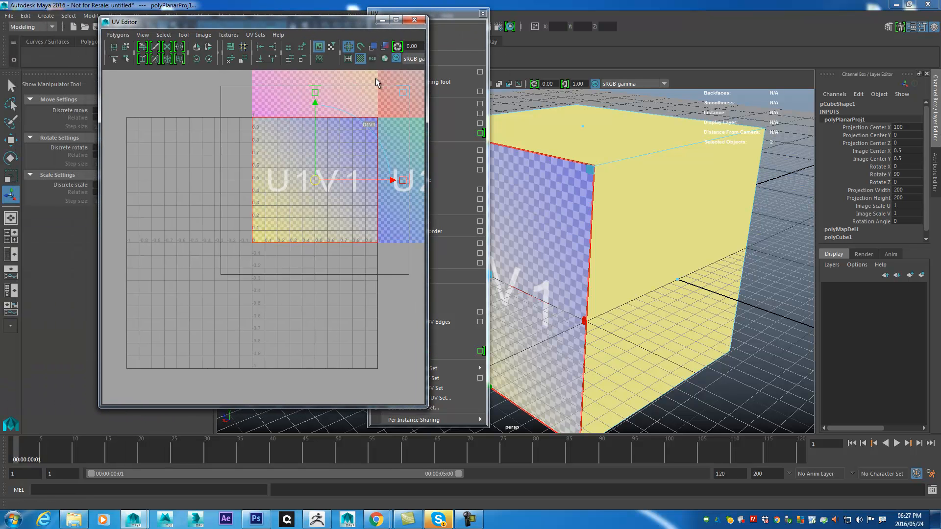
click(360, 60)
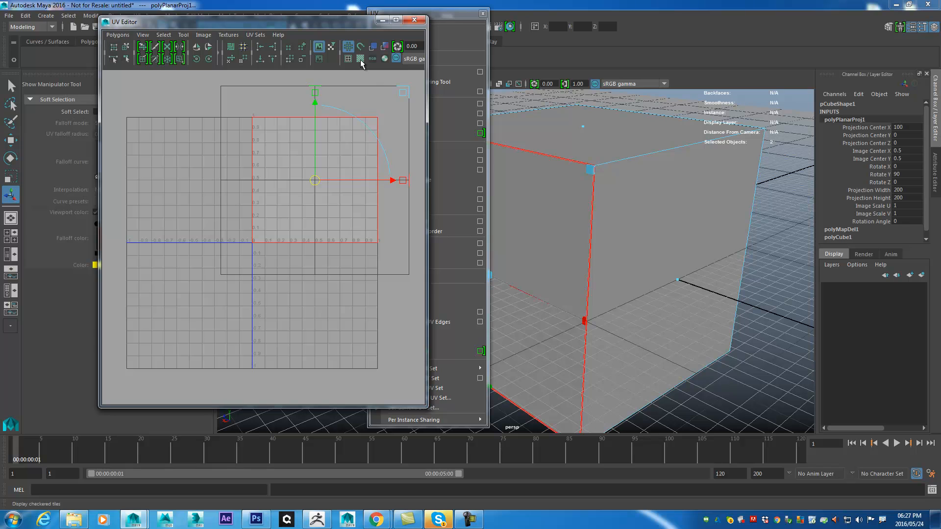
click(361, 60)
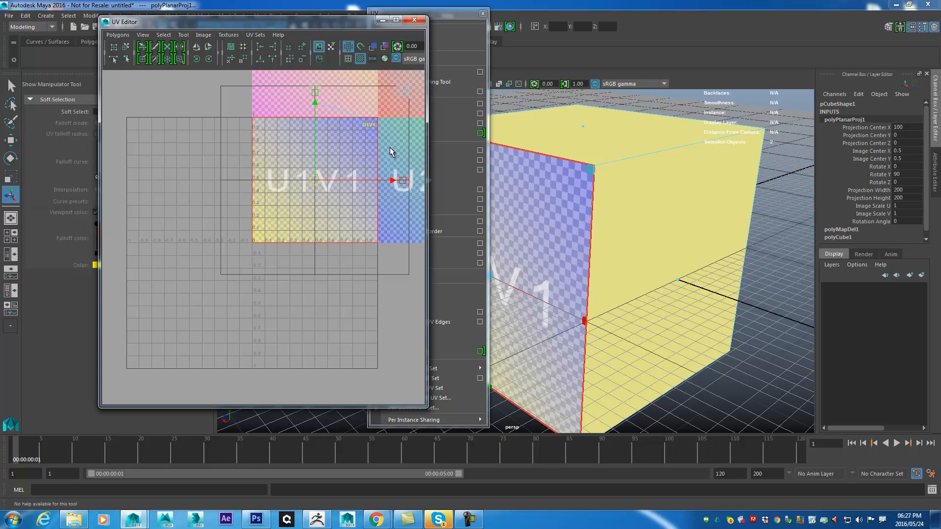
click(362, 58)
click(360, 60)
drag(343, 25, 264, 26)
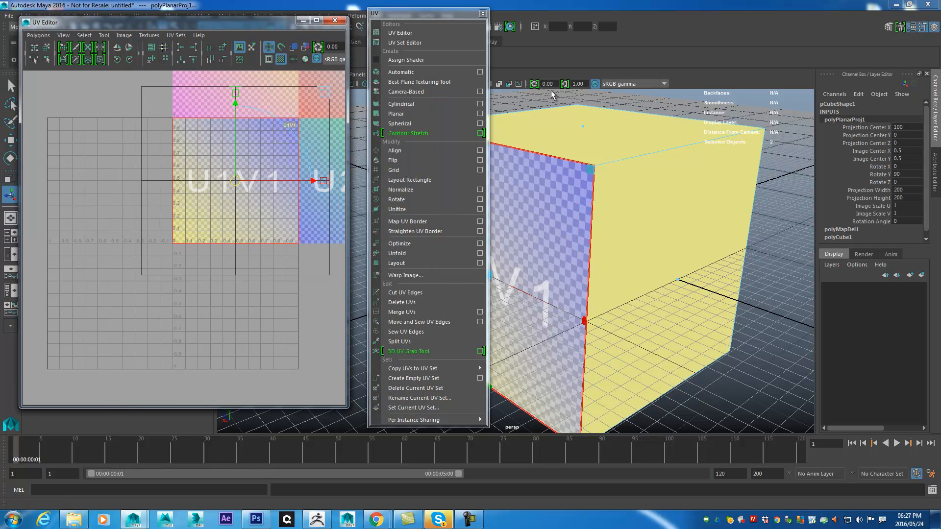
Set the floating UV commands aside, select the cube's adjacent unmapped side face and apply a planar projection to it
drag(454, 15, 879, 22)
alt+drag(627, 212, 629, 233)
click(647, 263)
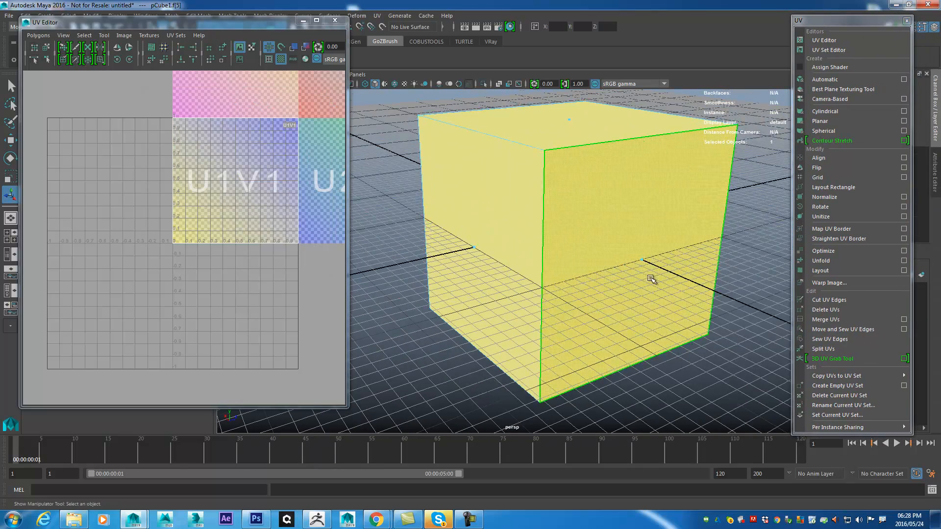
alt+drag(651, 279, 667, 261)
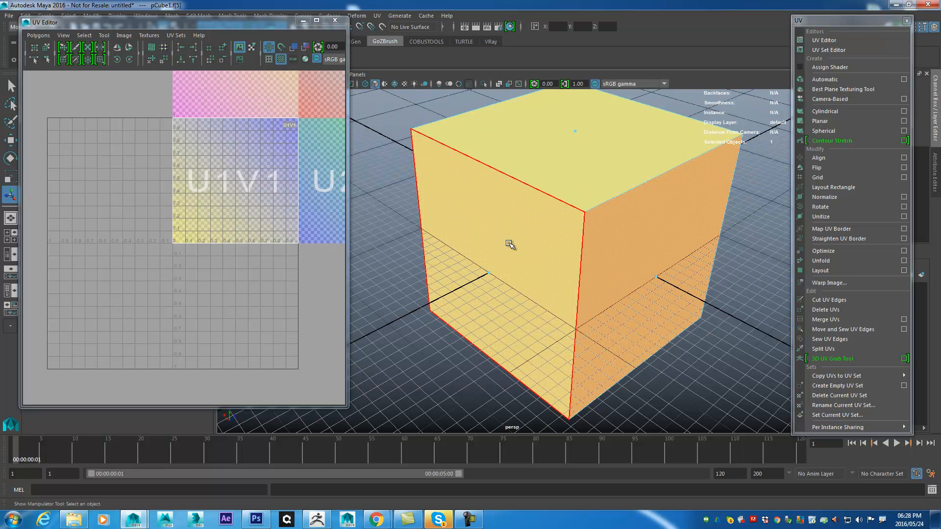
alt+drag(547, 263, 739, 147)
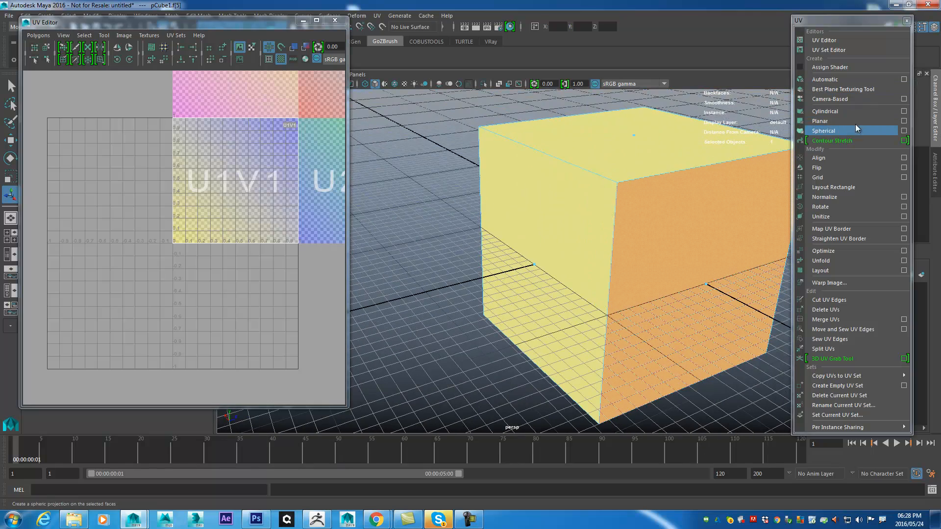
click(884, 122)
Examine the orientation of the checker pattern and lettering on the newly projected face and compare it with the first mapped face
alt+drag(640, 280, 521, 268)
alt+right_drag(520, 269, 583, 284)
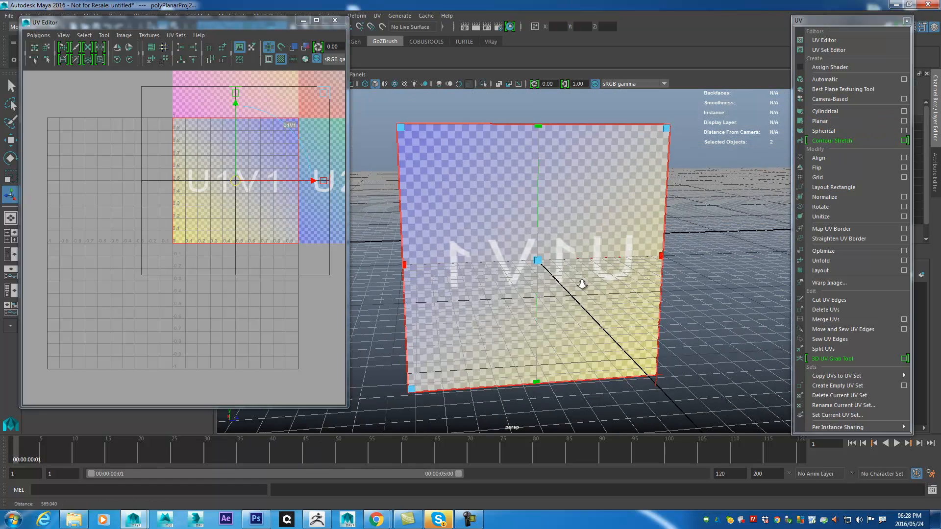
alt+drag(582, 284, 567, 238)
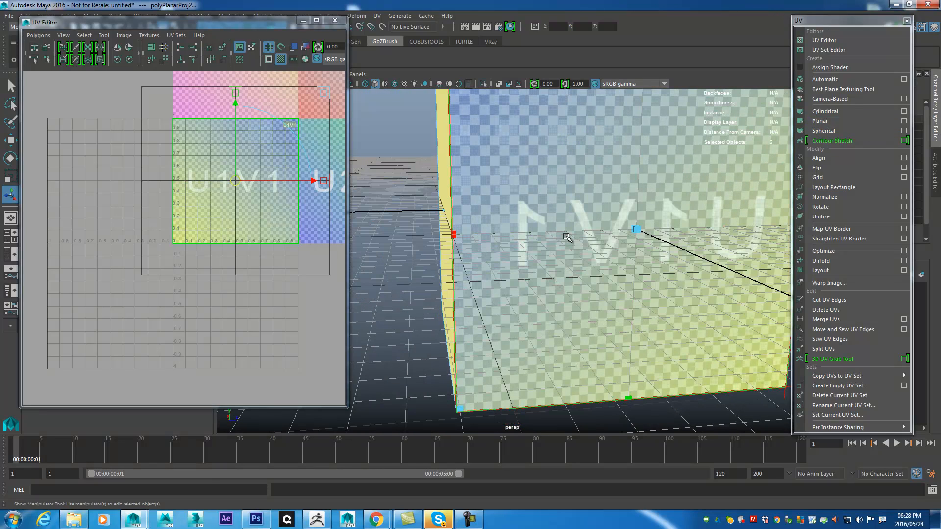
alt+drag(567, 238, 663, 212)
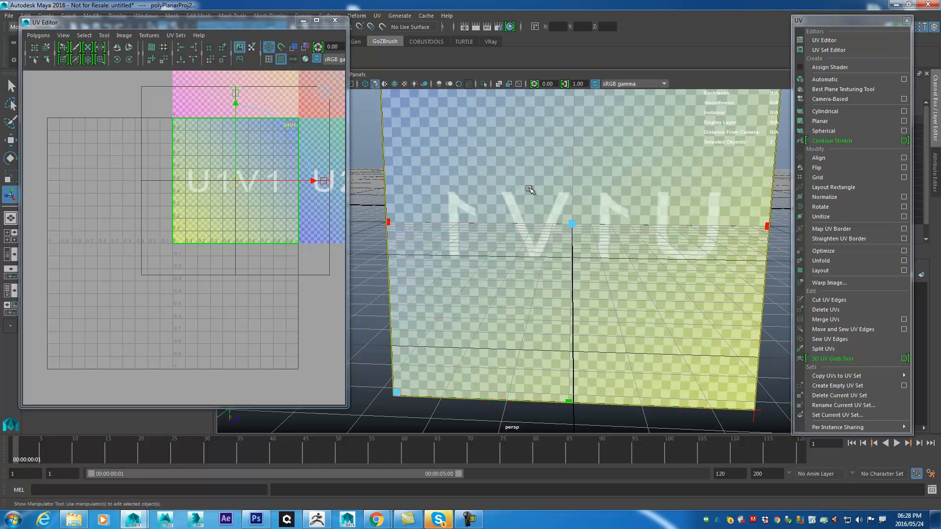
mouse_move(559, 217)
alt+mouse_down()
mouse_move(552, 221)
mouse_move(607, 237)
mouse_move(552, 213)
alt+mouse_up()
click(552, 211)
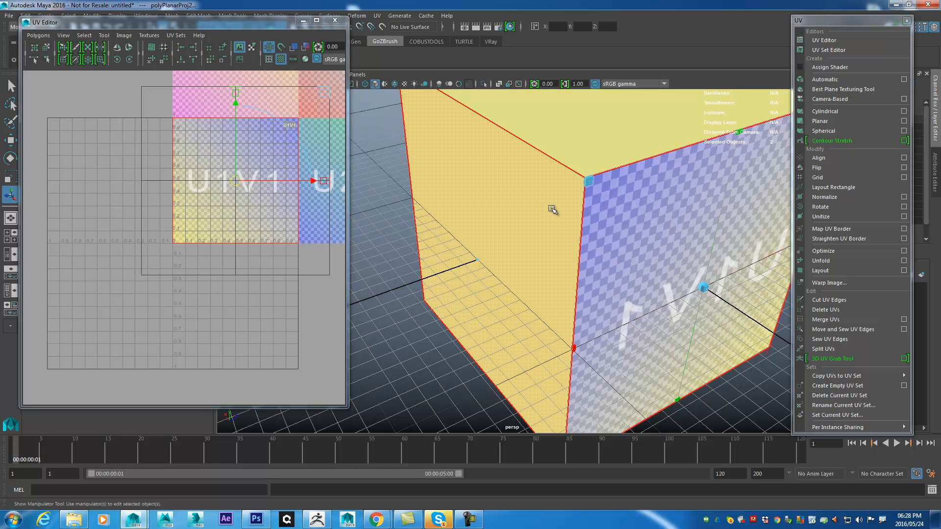
alt+drag(410, 267, 513, 183)
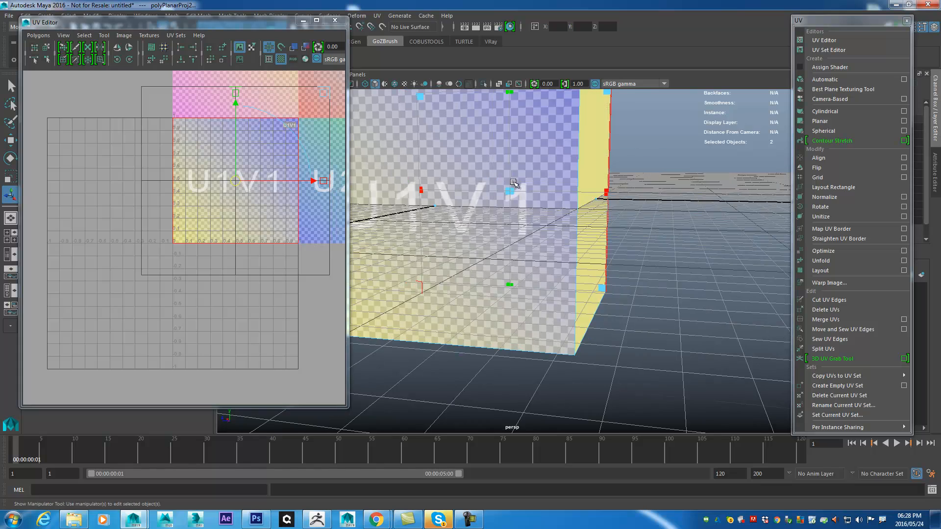
alt+drag(550, 152, 527, 200)
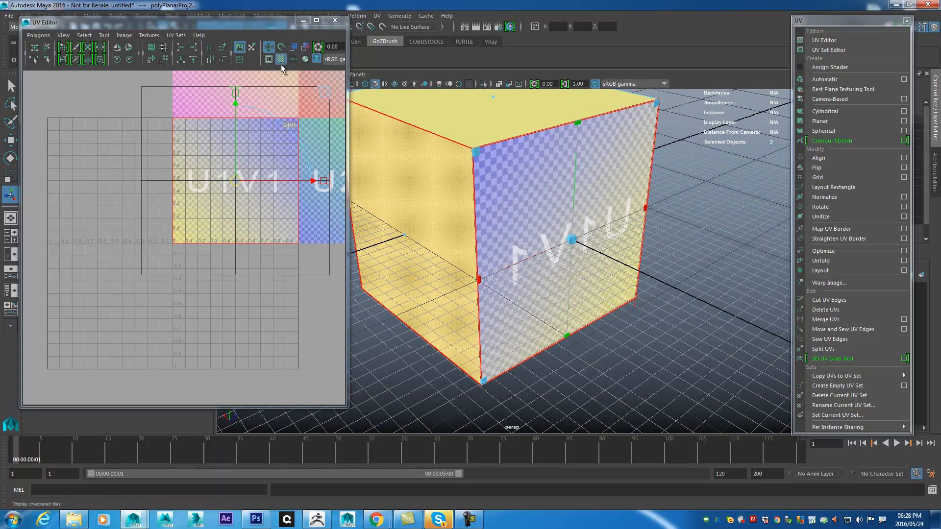
Hide the checkered tiles and move the planar projection manipulator sideways, clear of the selected cube face
click(279, 64)
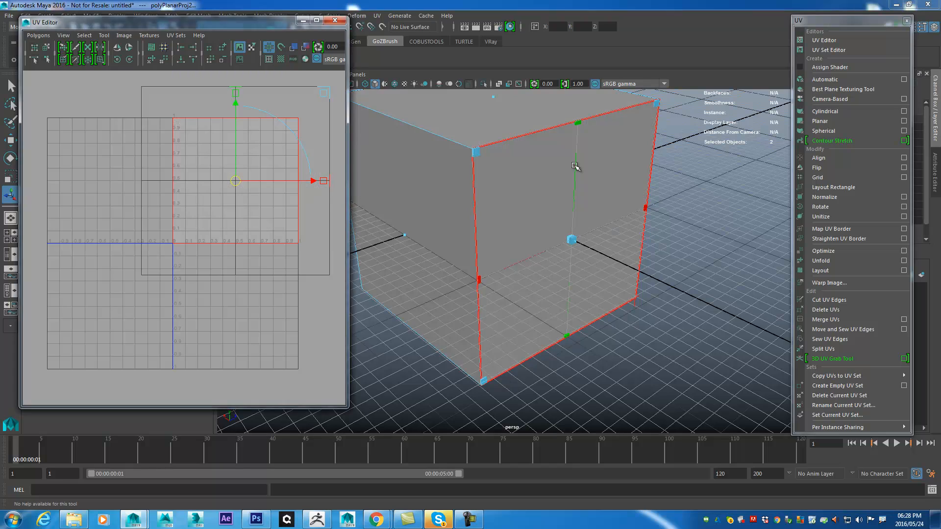
alt+middle_drag(581, 192, 603, 186)
alt+drag(583, 248, 895, 148)
click(596, 234)
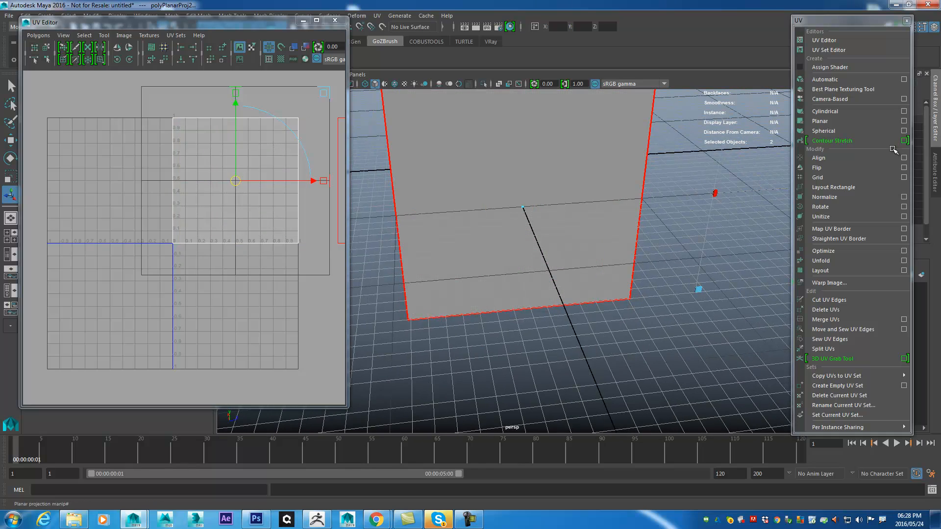
Examine the displaced projection manipulator and its handles, clear the selection and undo that deselection
alt+middle_drag(662, 240, 480, 285)
alt+drag(480, 285, 580, 277)
alt+middle_drag(580, 278, 546, 275)
alt+drag(558, 278, 581, 263)
alt+middle_drag(582, 262, 534, 261)
alt+right_drag(534, 260, 630, 275)
alt+middle_drag(637, 244, 656, 248)
alt+middle_drag(618, 207, 641, 229)
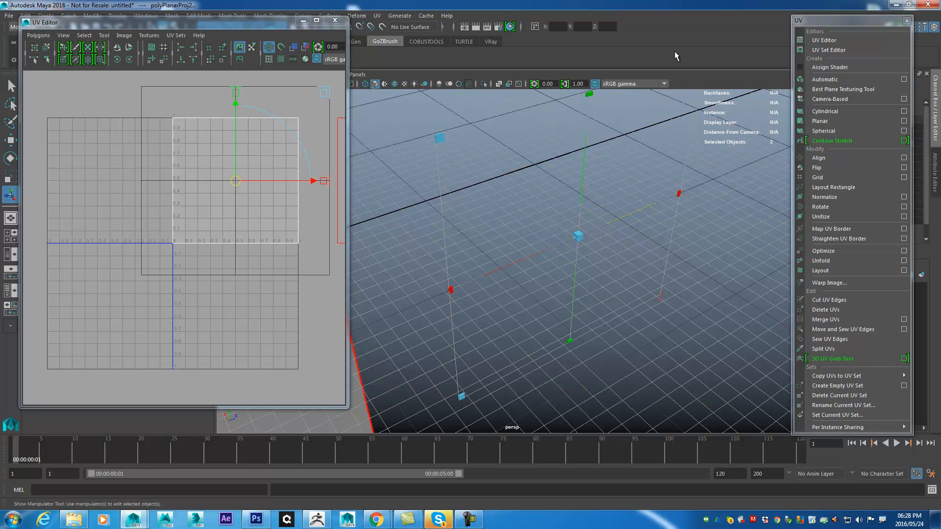
mouse_move(560, 188)
alt+middle_down()
mouse_move(567, 204)
mouse_move(563, 195)
alt+middle_up()
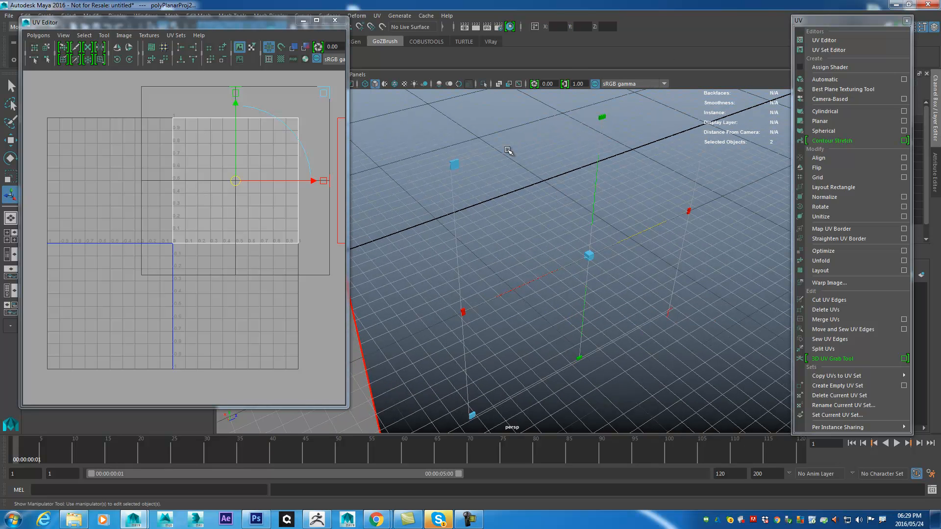
click(611, 136)
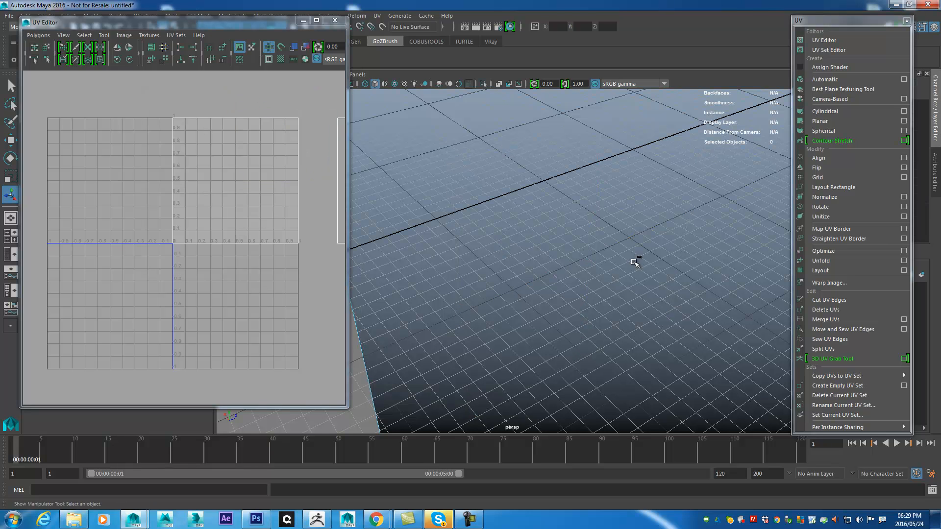
key(ctrl+z)
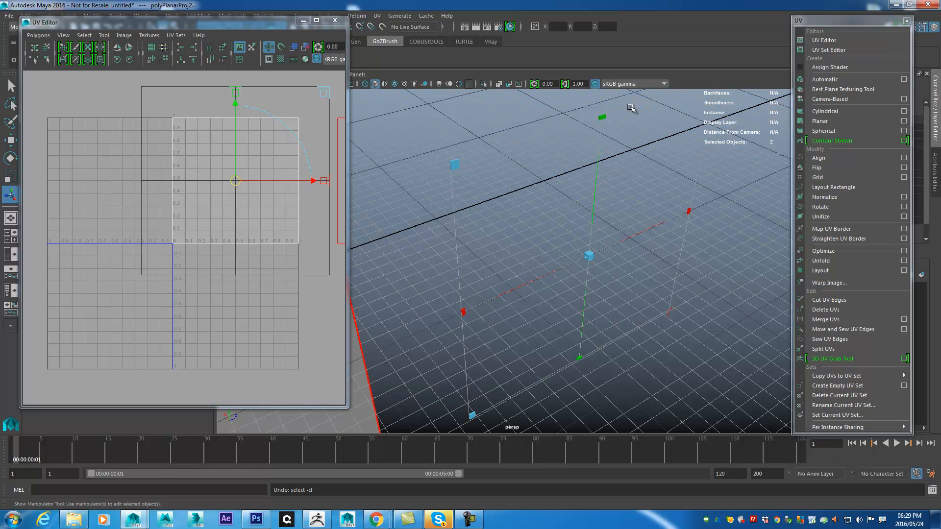
Try resizing the projection's height and width with the manipulator's green, red and corner handles, and undo the resizing
drag(603, 118, 594, 204)
drag(464, 312, 532, 280)
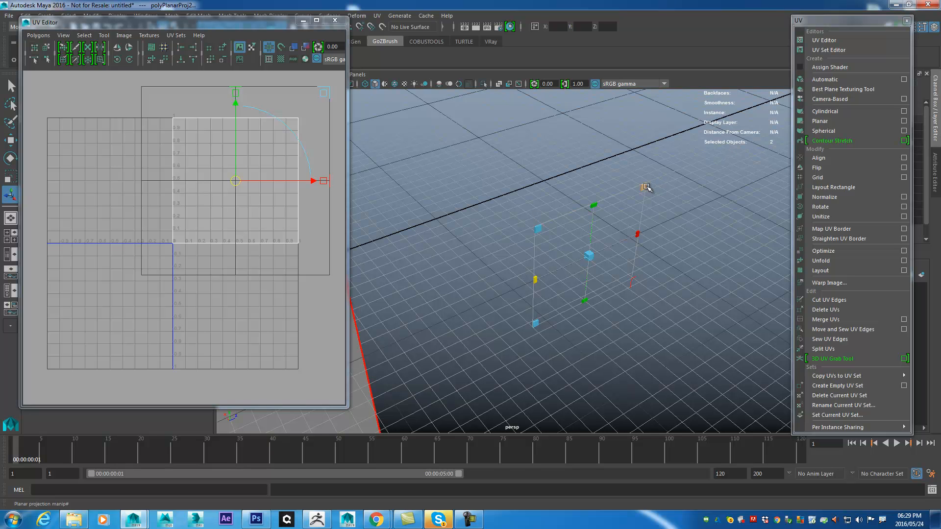
mouse_move(642, 185)
mouse_down()
mouse_move(664, 184)
mouse_move(684, 130)
mouse_move(642, 186)
mouse_up()
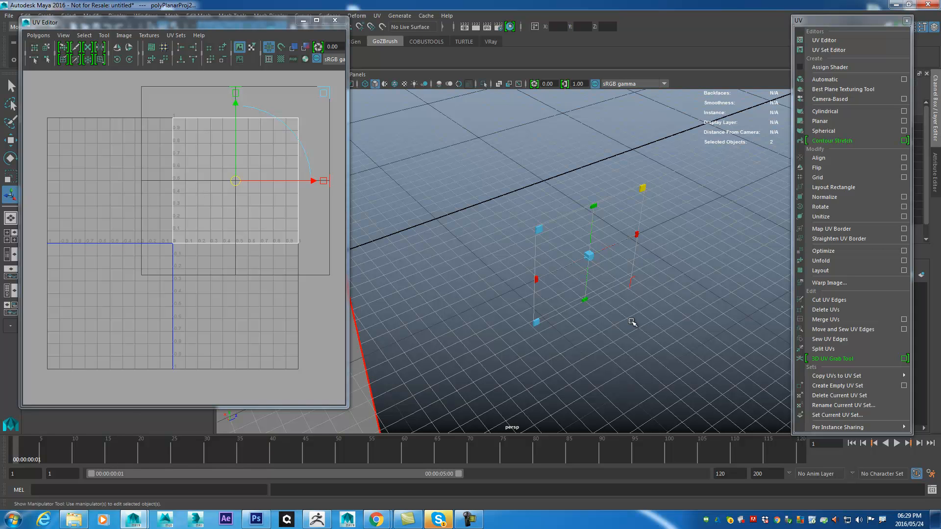
drag(636, 234, 687, 210)
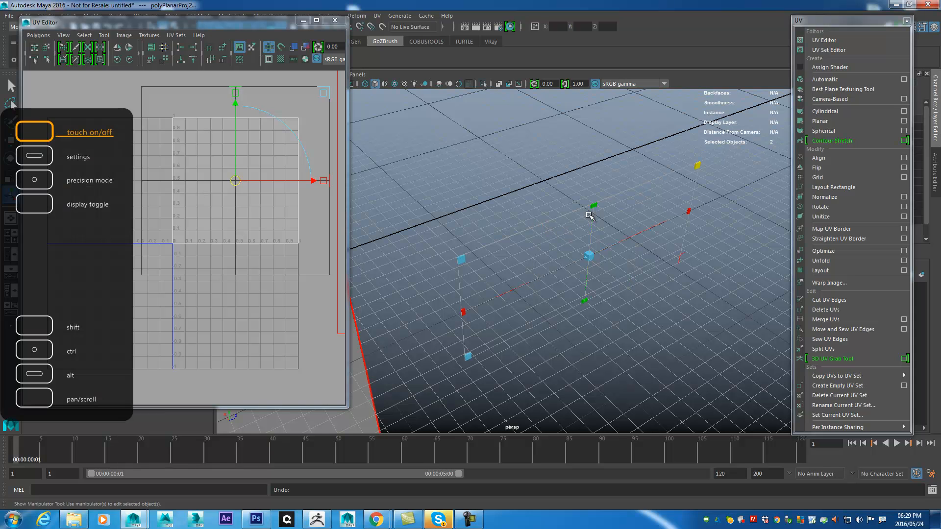
key(ctrl+z)
key(ctrl+z)
key(ctrl+z)
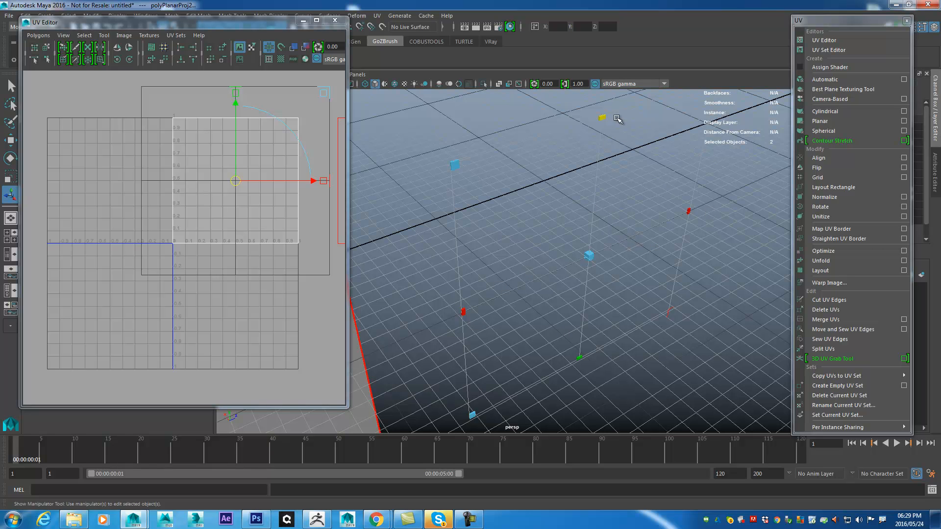
Examine the projection manipulator's corner marker and its position beside the selected cube face, up close and from farther away
mouse_move(639, 236)
mouse_down()
mouse_move(654, 231)
mouse_move(622, 244)
mouse_move(676, 218)
mouse_move(477, 294)
mouse_move(625, 246)
mouse_up()
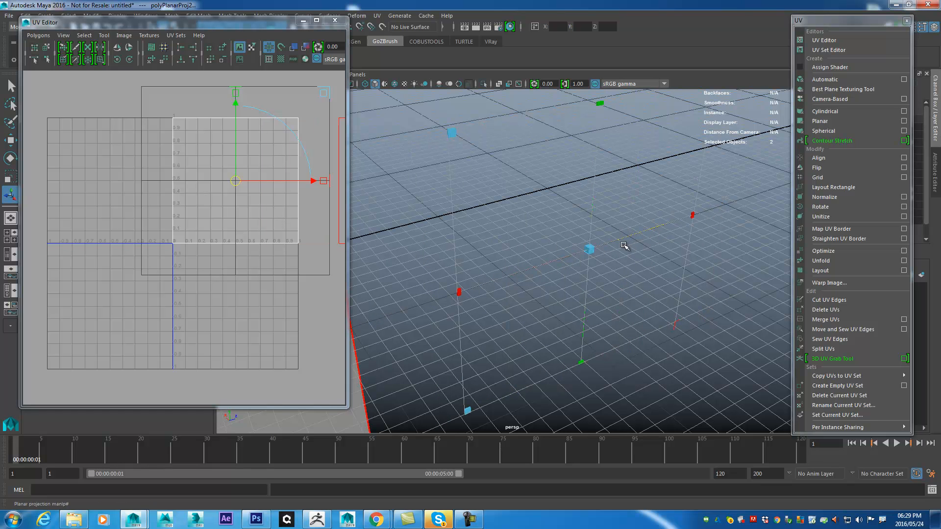
alt+middle_drag(622, 311, 576, 323)
alt+drag(576, 324, 619, 297)
scroll(619, 297, up, 5)
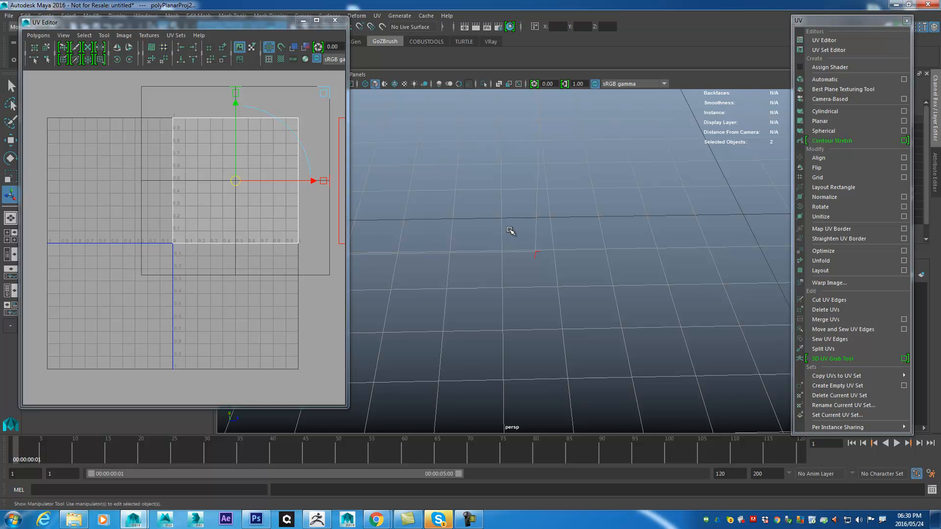
scroll(683, 311, down, 5)
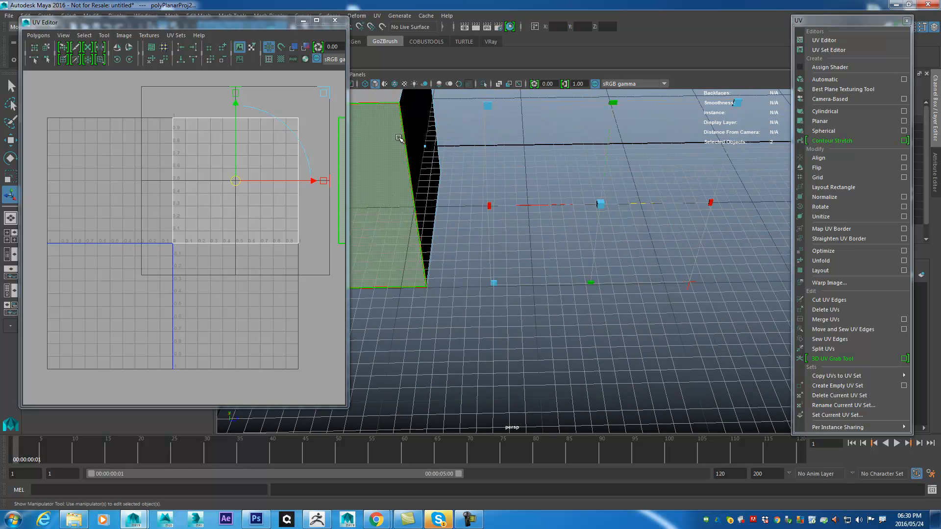
click(398, 139)
scroll(656, 279, up, 4)
scroll(667, 250, down, 4)
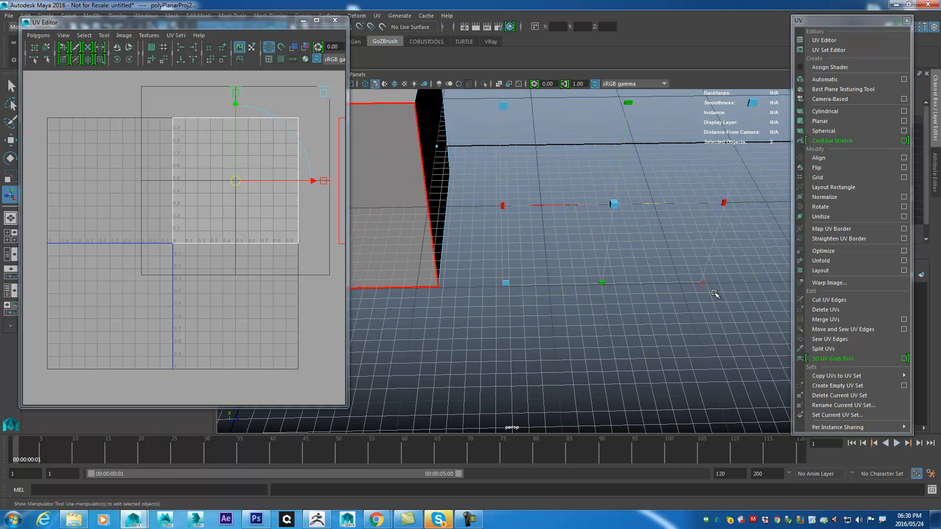
scroll(699, 294, up, 3)
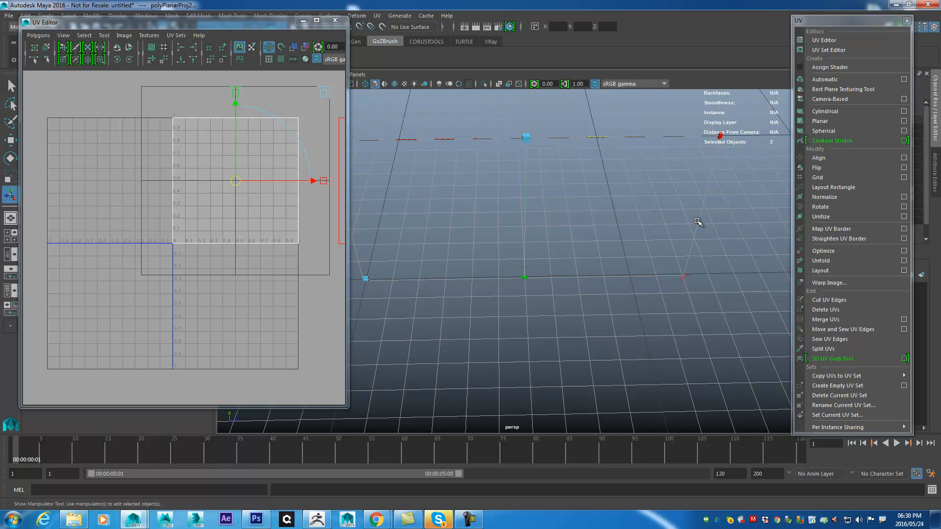
Maximize the UV Editor, examine the UV grid's origin and the 0 to 1 tile, and restore the window
drag(240, 32, 556, 85)
click(635, 79)
alt+right_drag(514, 201, 655, 444)
alt+middle_drag(656, 443, 568, 366)
alt+right_drag(568, 365, 706, 451)
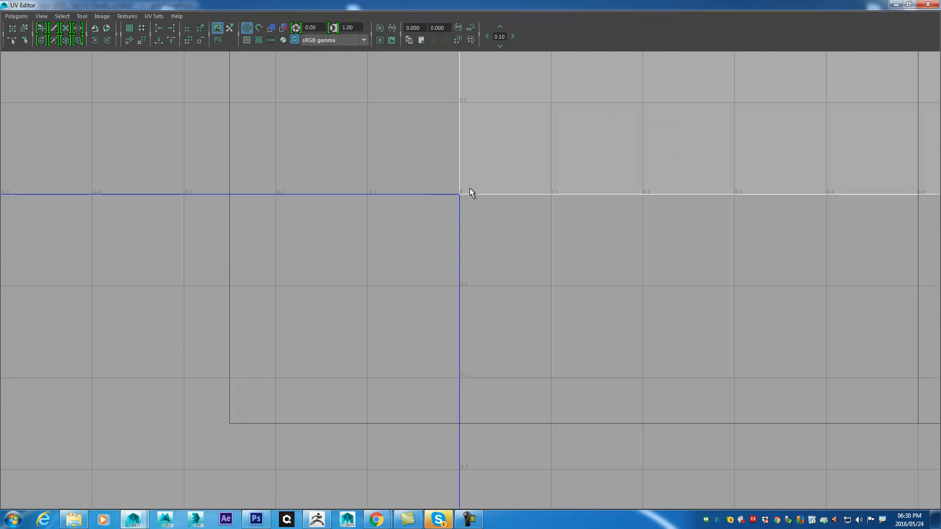
alt+right_drag(624, 246, 563, 158)
alt+middle_drag(563, 157, 401, 322)
alt+right_drag(401, 321, 402, 99)
alt+middle_drag(402, 99, 624, 312)
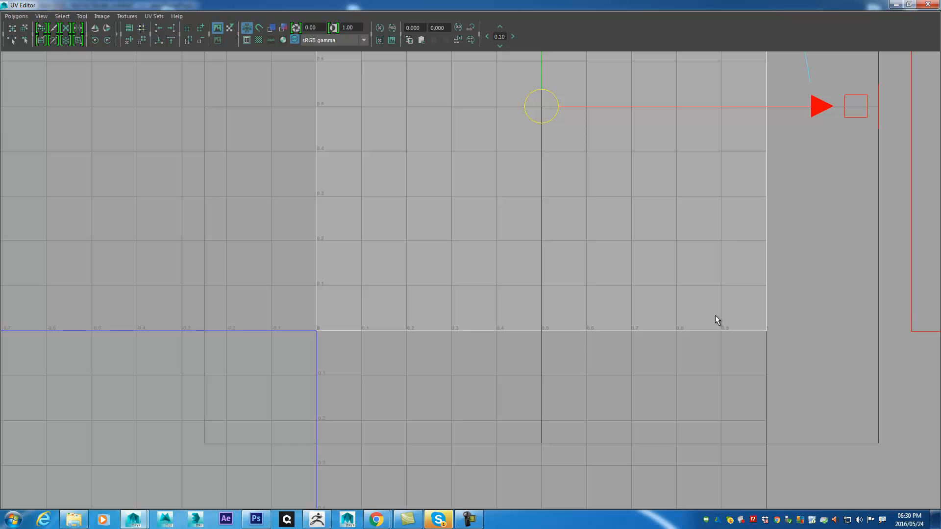
click(909, 5)
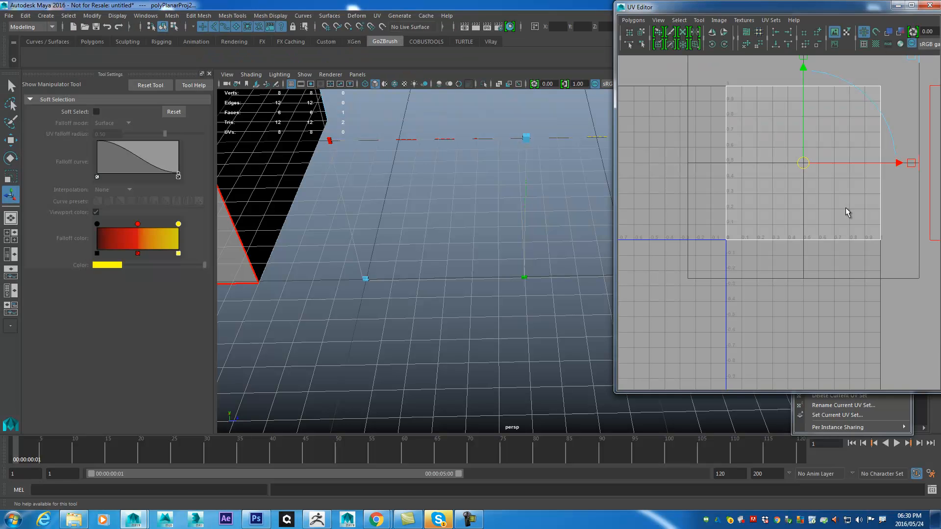
Compare the displaced projection manipulator with the selected cube face, moving the UV Editor out of the way for a clear view
alt+drag(544, 310, 581, 228)
alt+middle_drag(582, 228, 563, 228)
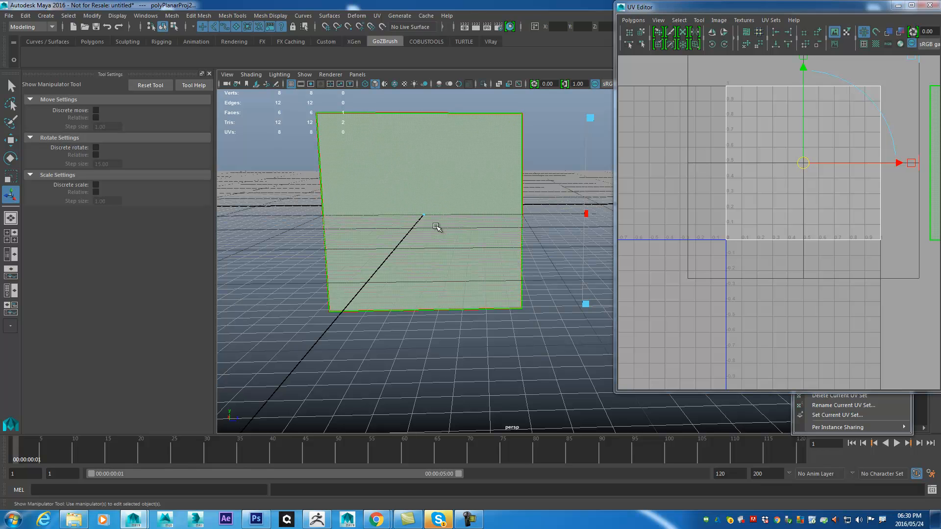
alt+drag(465, 242, 289, 241)
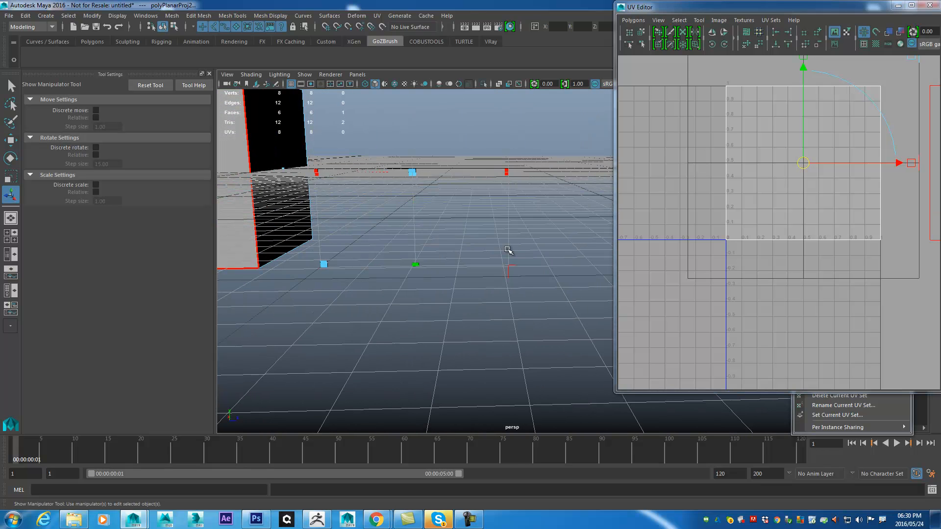
alt+drag(467, 246, 542, 269)
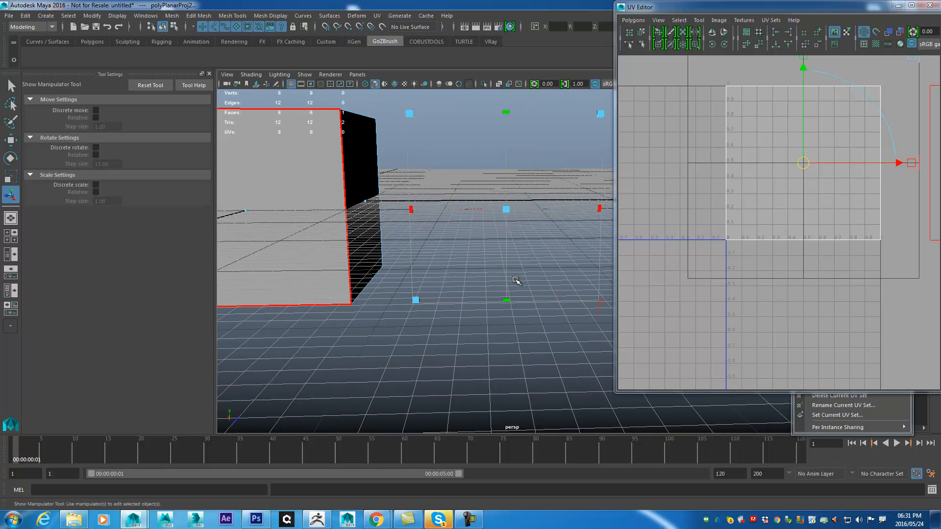
alt+middle_drag(514, 278, 455, 294)
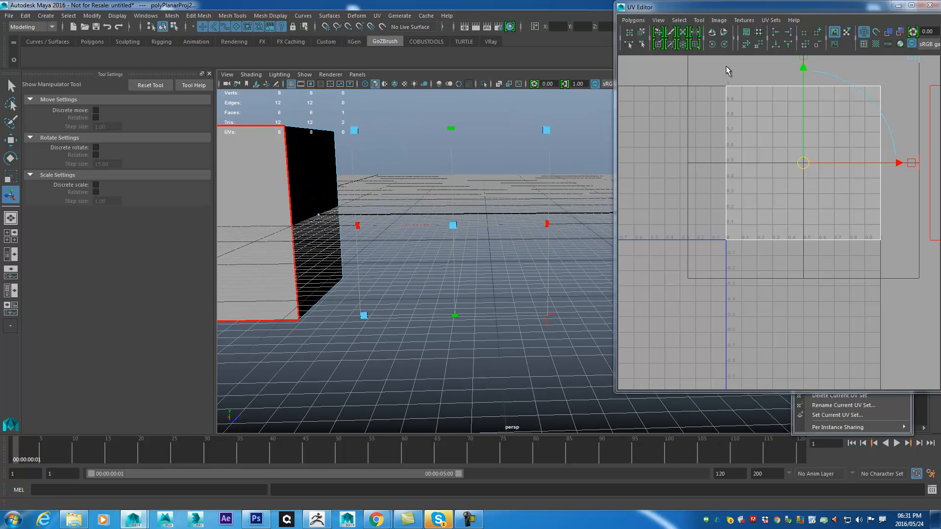
drag(779, 8, 940, 34)
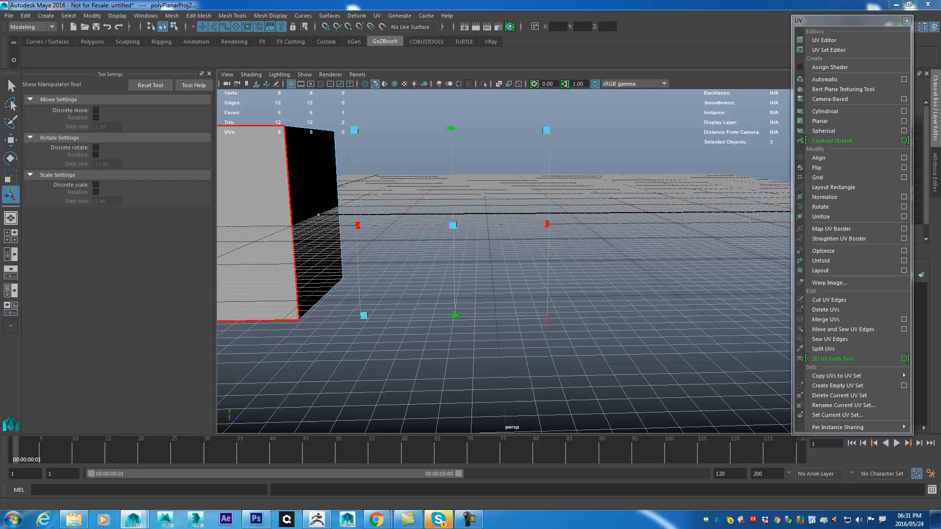
alt+middle_drag(543, 219, 547, 241)
drag(940, 39, 492, 43)
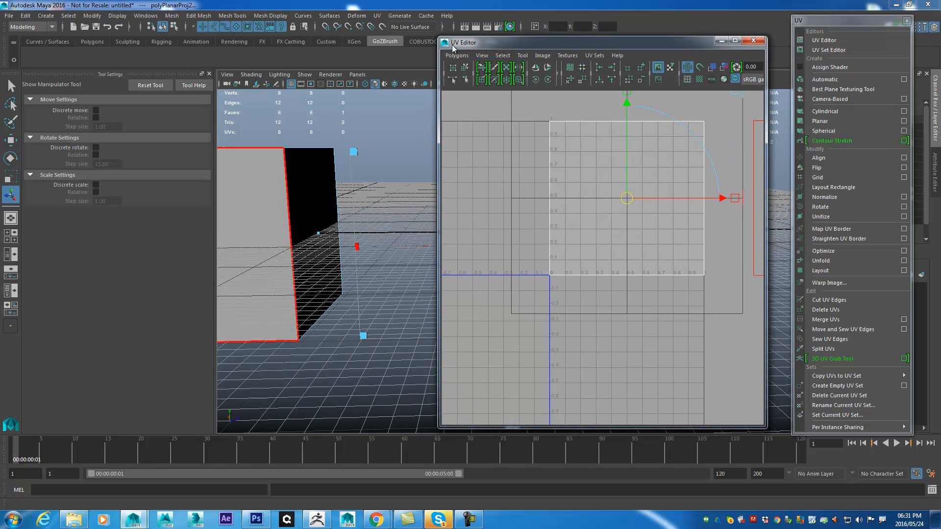
click(456, 56)
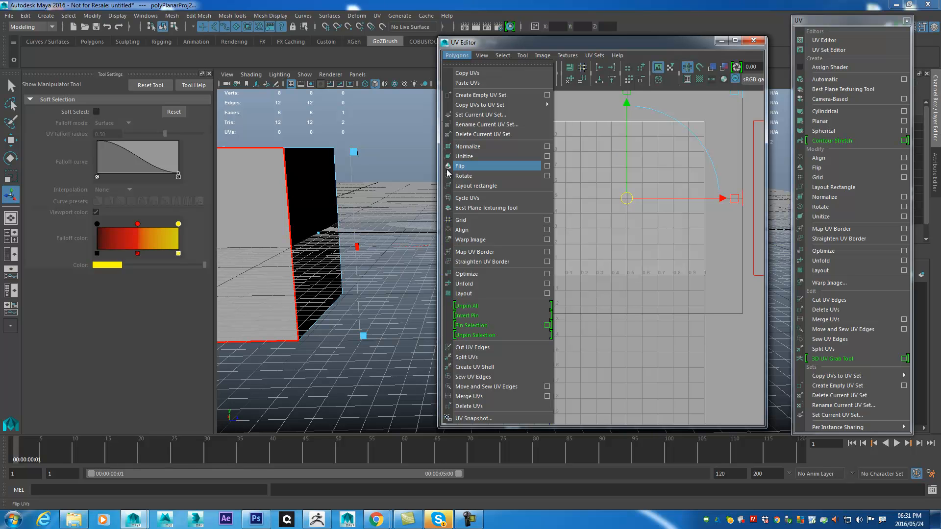
click(515, 166)
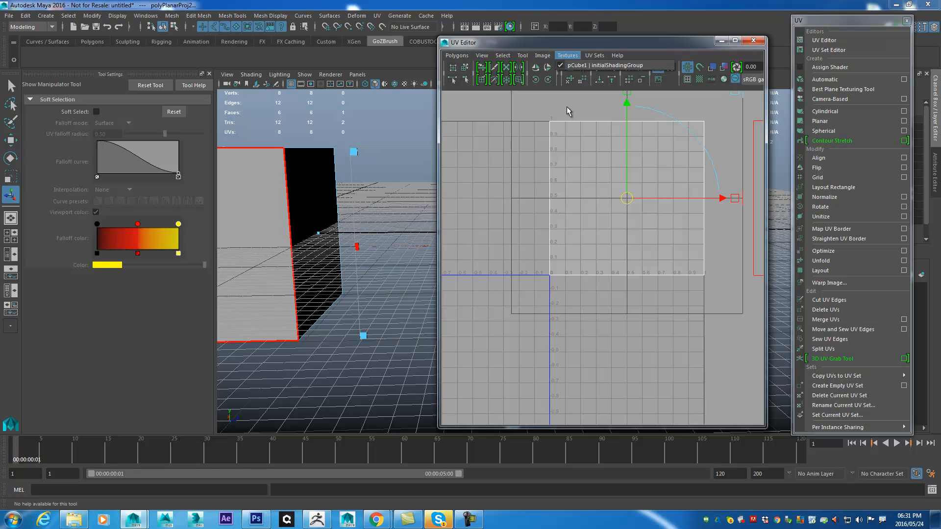
click(721, 40)
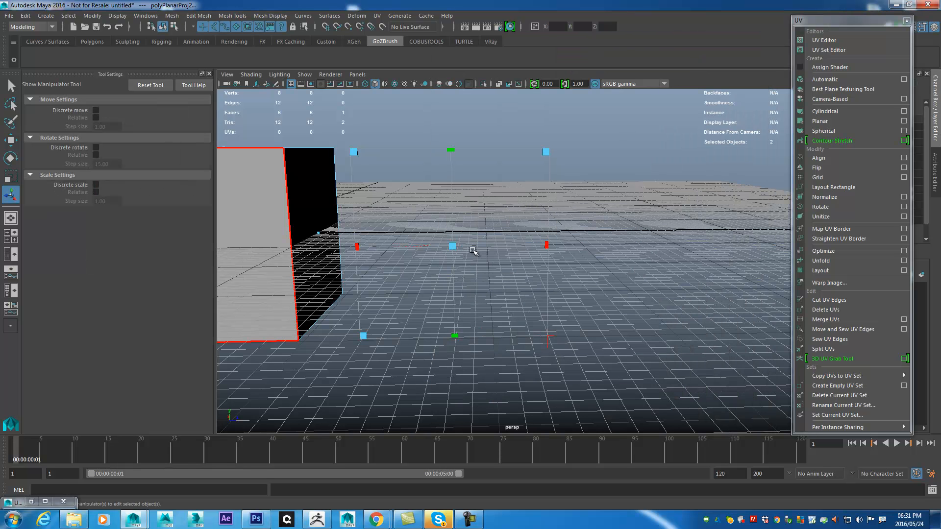
Try rotating the planar projection about Y with the manipulator's rotation ring, close the floating UV window, and undo the rotation
scroll(491, 265, up, 3)
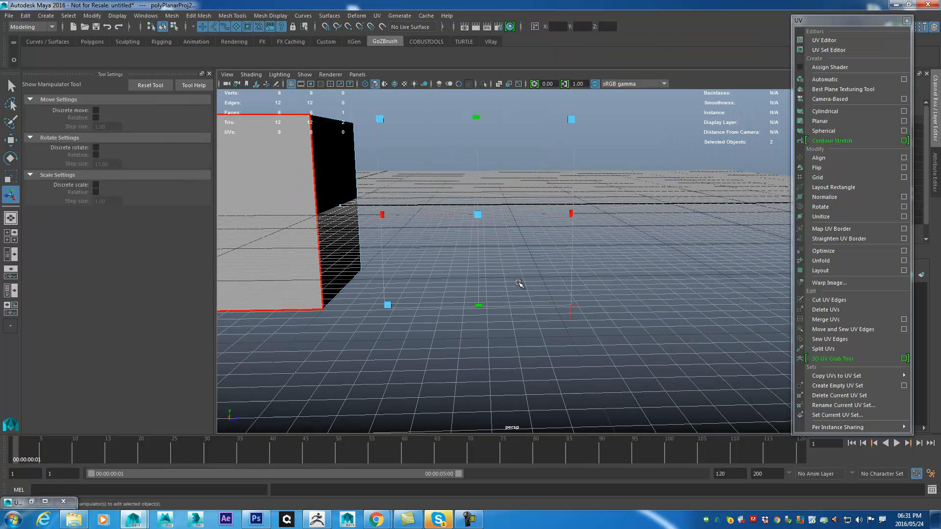
click(571, 312)
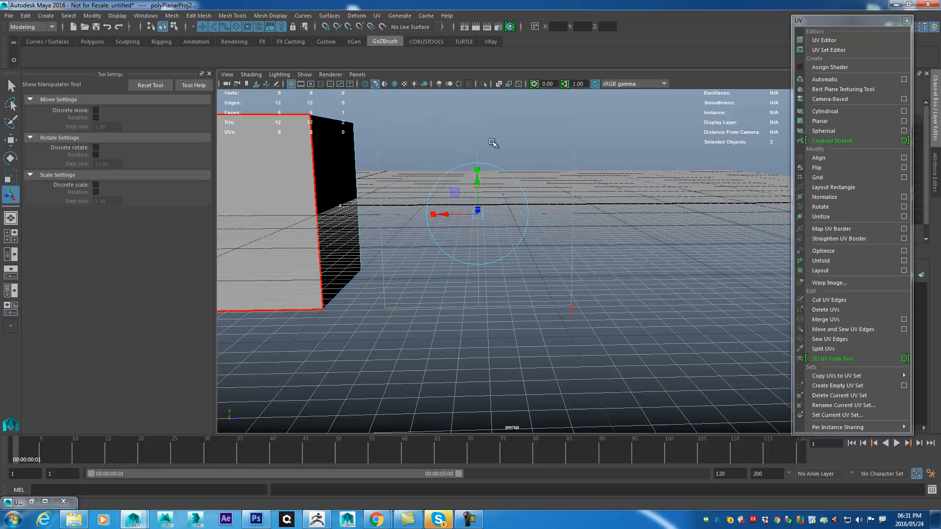
alt+drag(568, 213, 523, 203)
click(520, 205)
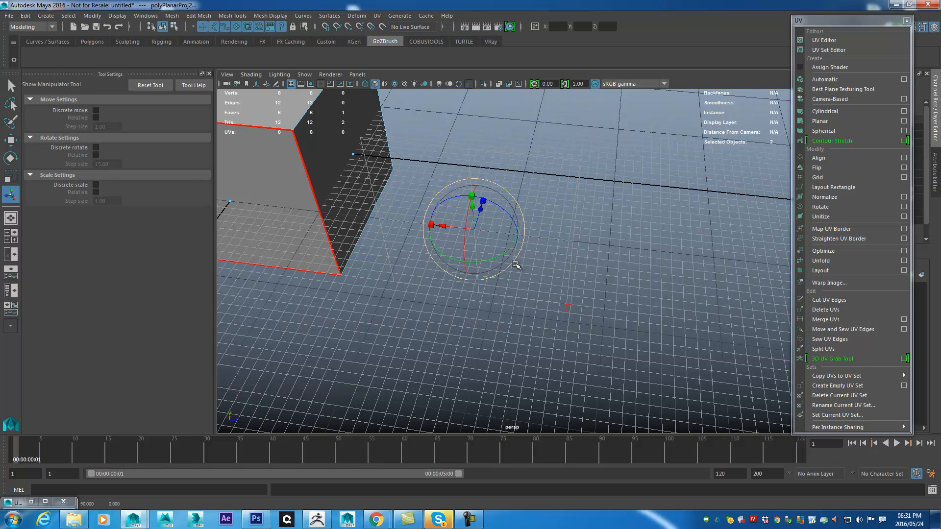
drag(508, 259, 443, 261)
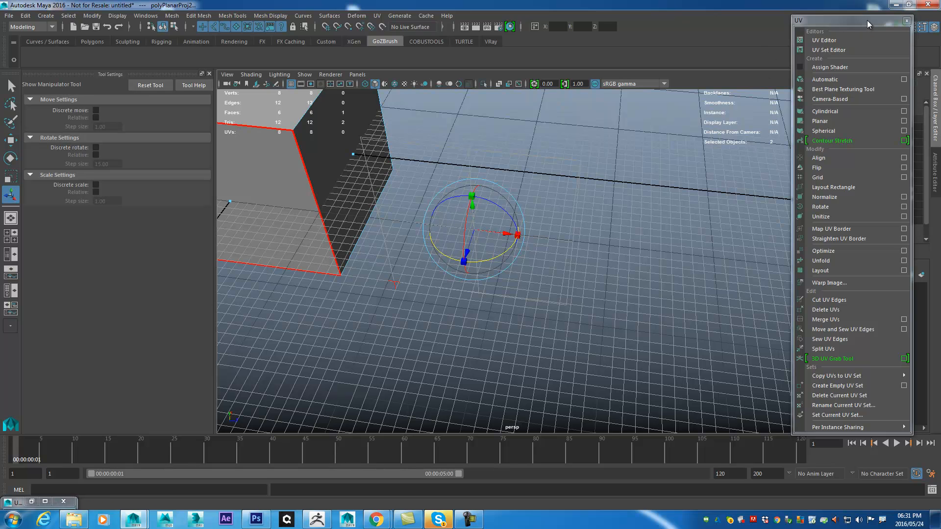
click(906, 21)
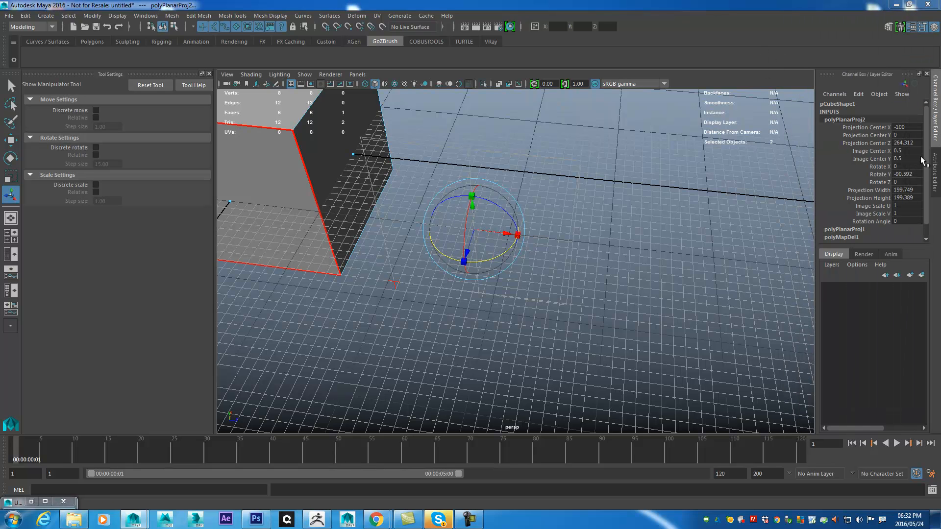
key(ctrl+z)
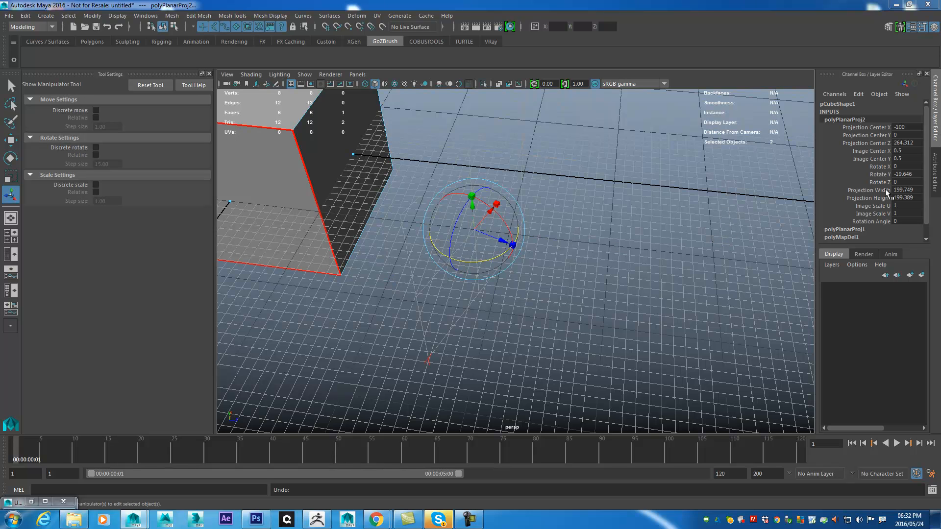
key(ctrl+z)
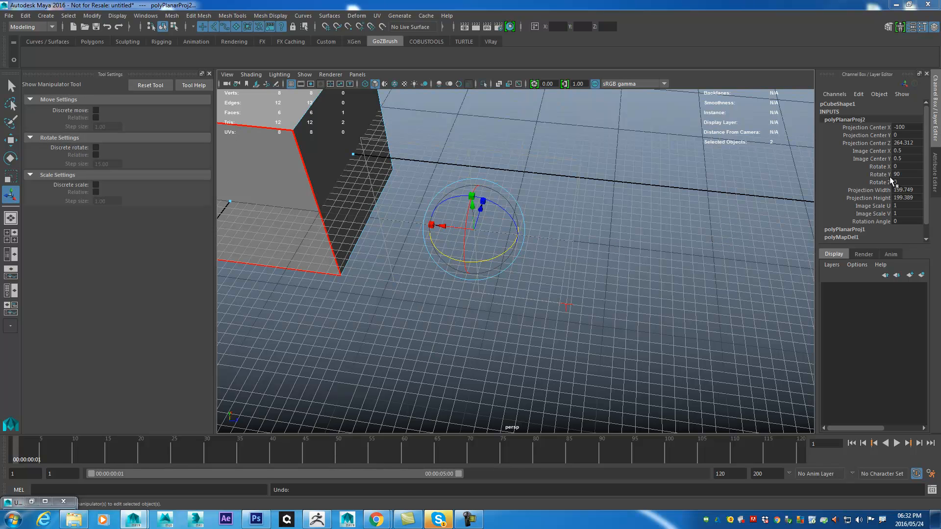
Rotate the projection freely about its vertical axis and set its Rotate Y to -90
drag(514, 254, 431, 214)
double_click(907, 174)
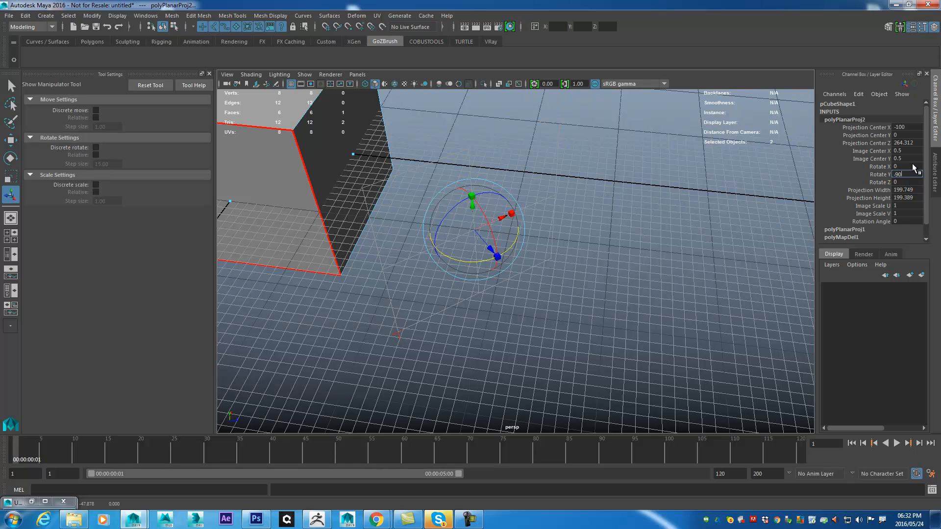
text(-90)
key(Return)
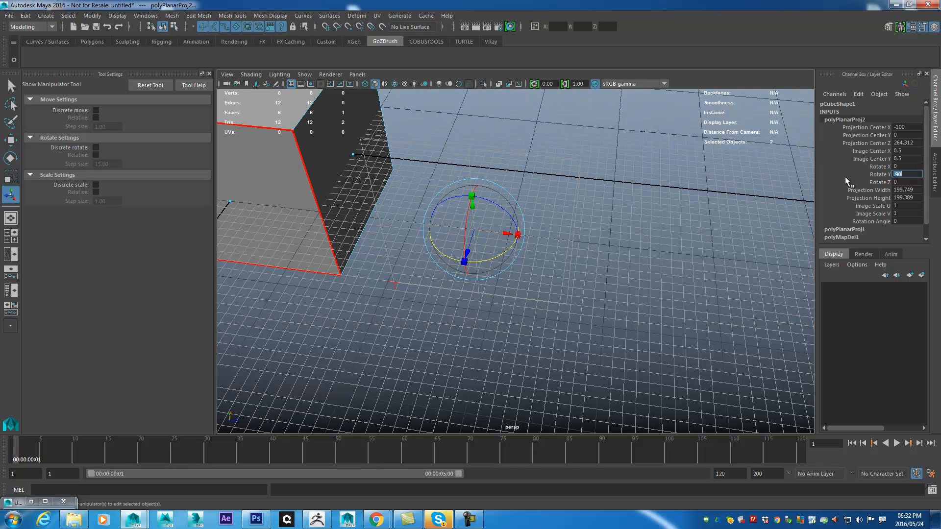
Display the planar projection's detailed attributes and go through its Rotate X, Y and Z values
click(936, 174)
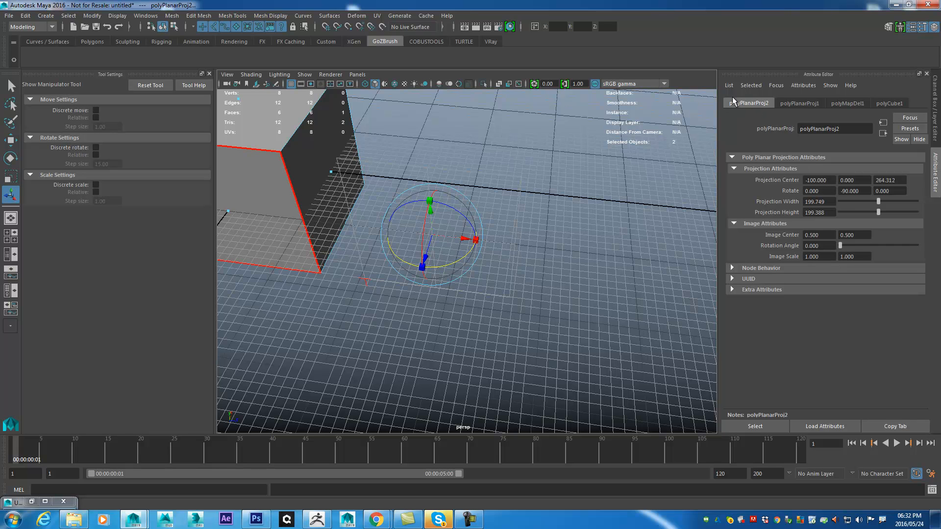
click(834, 191)
key(Tab)
key(Tab)
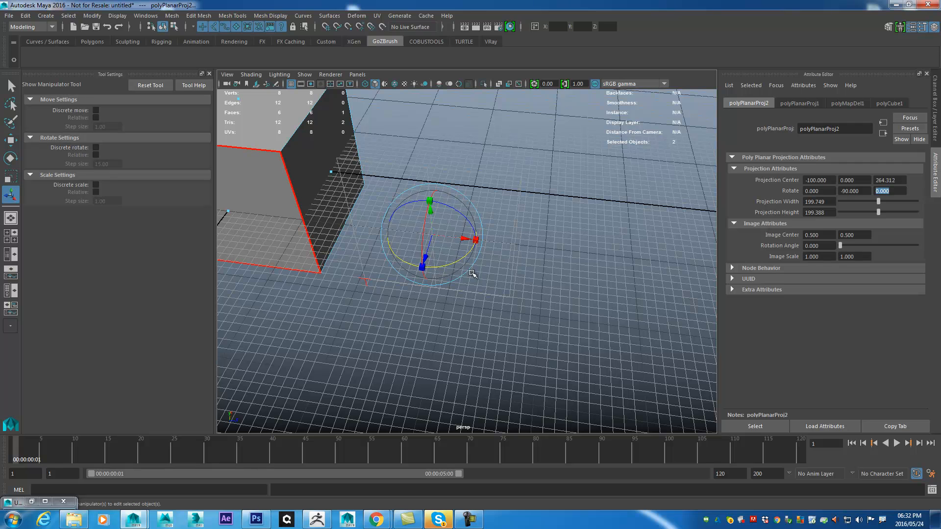
click(863, 191)
Try turning the projection about Y with its rotation ring, and undo this together with the earlier rotations
drag(451, 265, 490, 243)
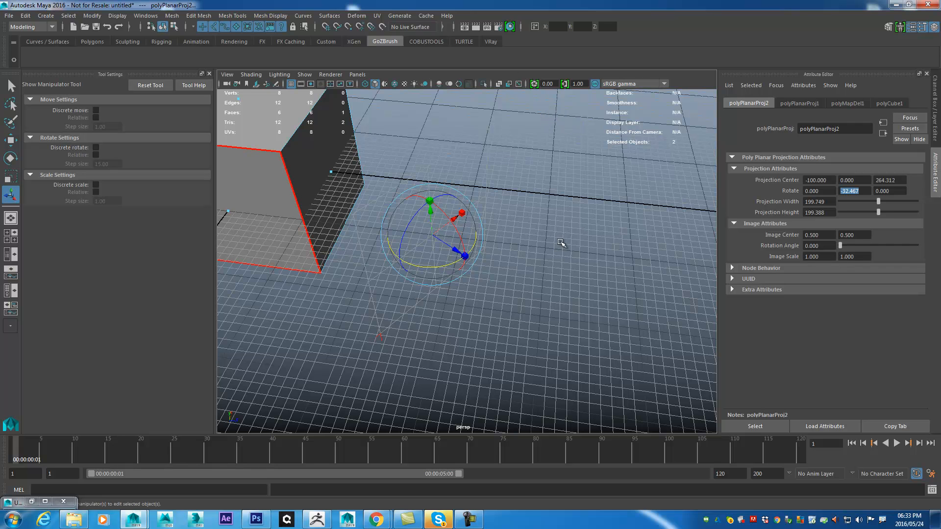
key(ctrl+z)
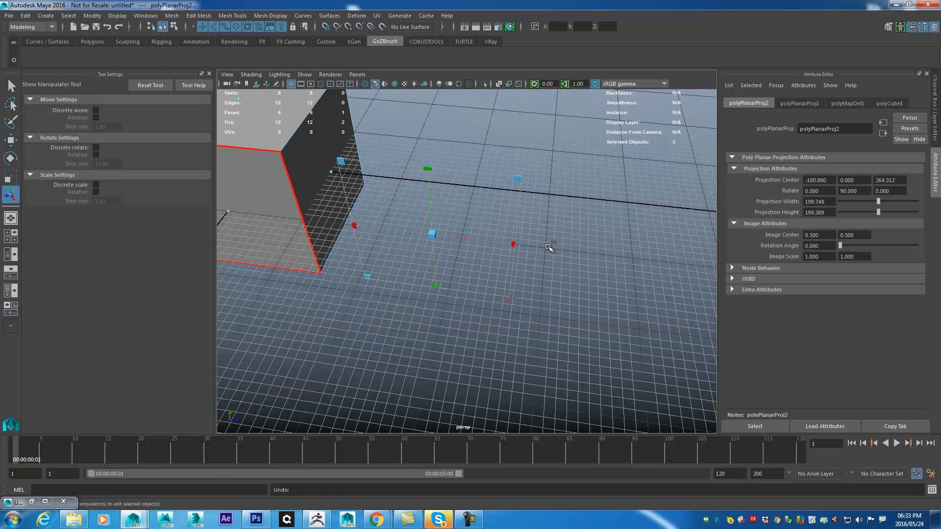
key(ctrl+z)
Reopen the UV Editor beside the cube and display checkered tiles on its faces
alt+drag(636, 245, 475, 245)
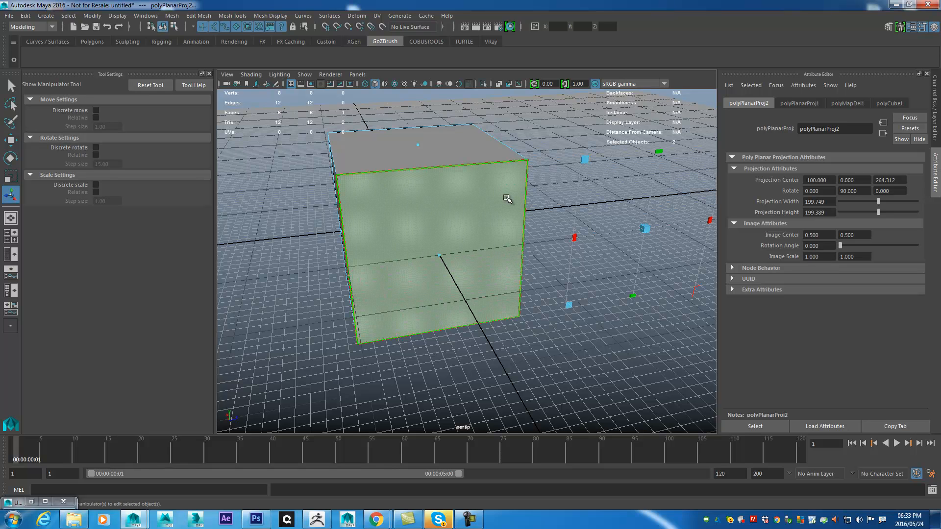
click(377, 16)
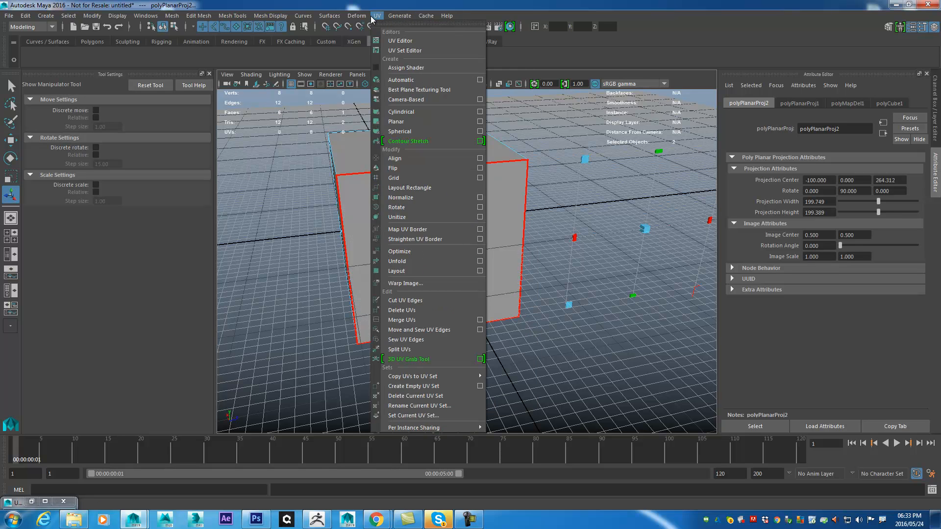
click(400, 40)
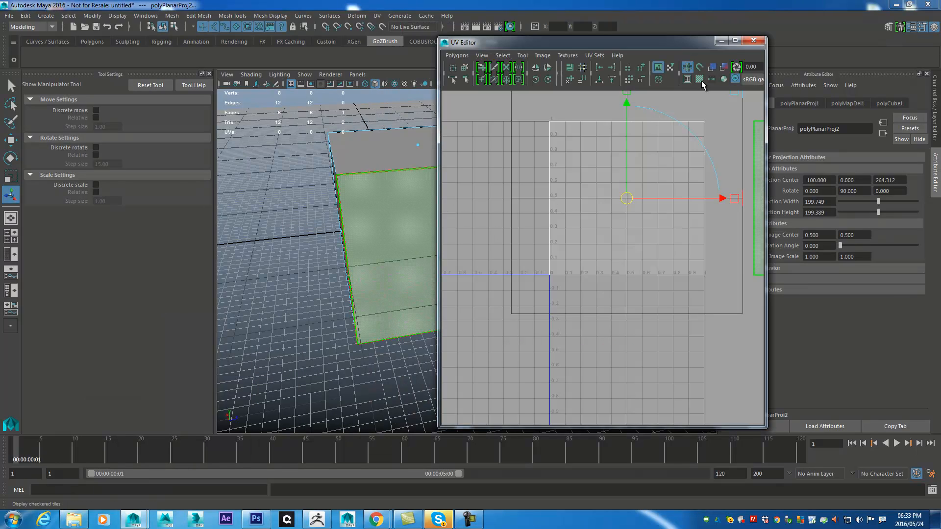
click(700, 79)
drag(563, 42, 700, 13)
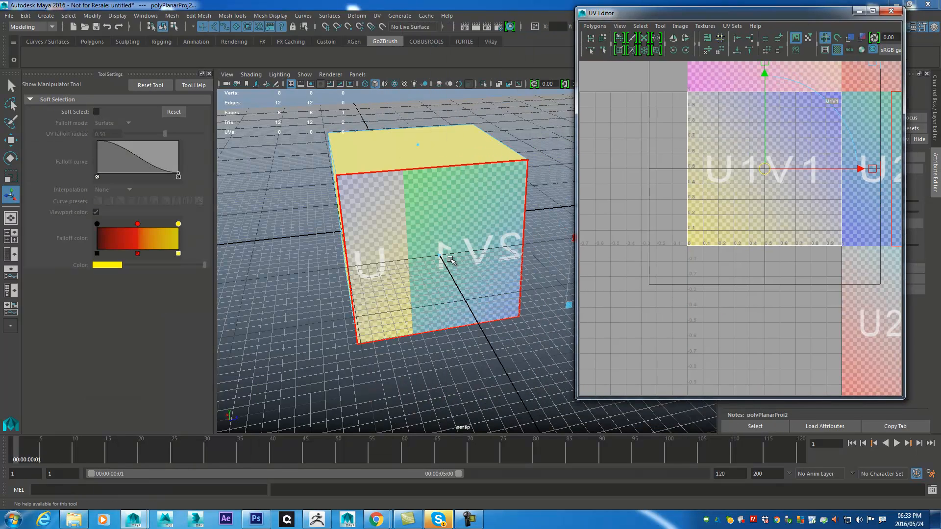
Slide the planar projection along Z back onto the selected cube face, to about -1.83, and inspect the tile lettering
alt+right_drag(450, 260, 510, 254)
alt+middle_drag(553, 231, 186, 257)
alt+middle_drag(392, 230, 523, 198)
alt+right_drag(478, 260, 554, 282)
alt+middle_drag(480, 245, 511, 285)
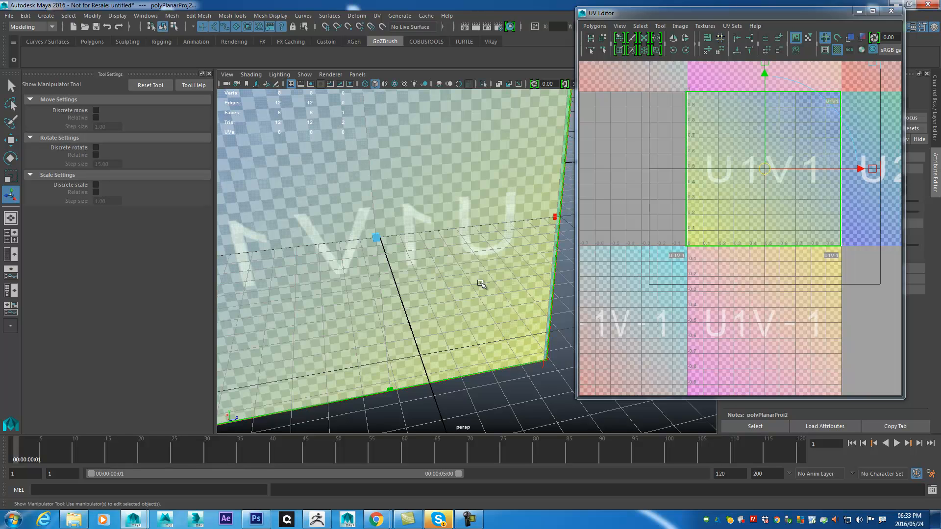
alt+right_drag(518, 272, 383, 231)
alt+drag(382, 231, 392, 243)
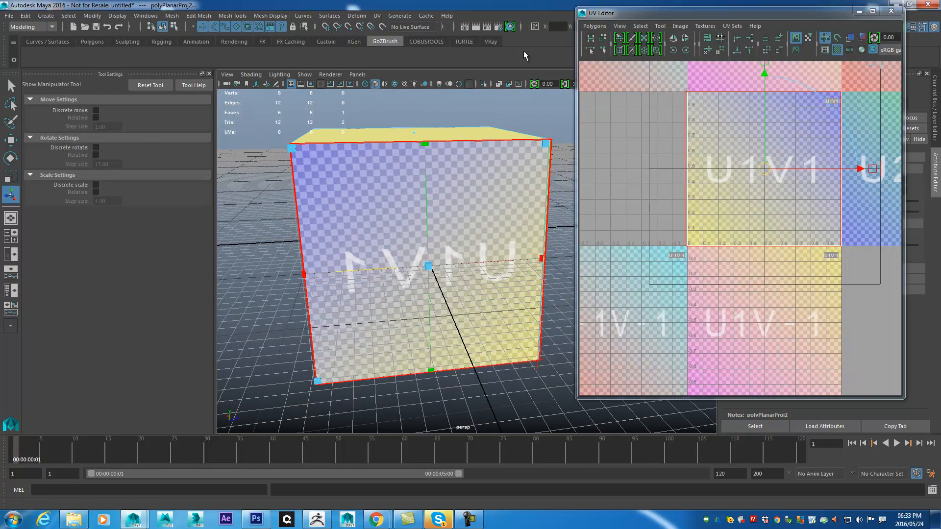
Widen the UV Editor over the viewport, look through its commands, and turn on shaded UV display
drag(803, 13, 553, 24)
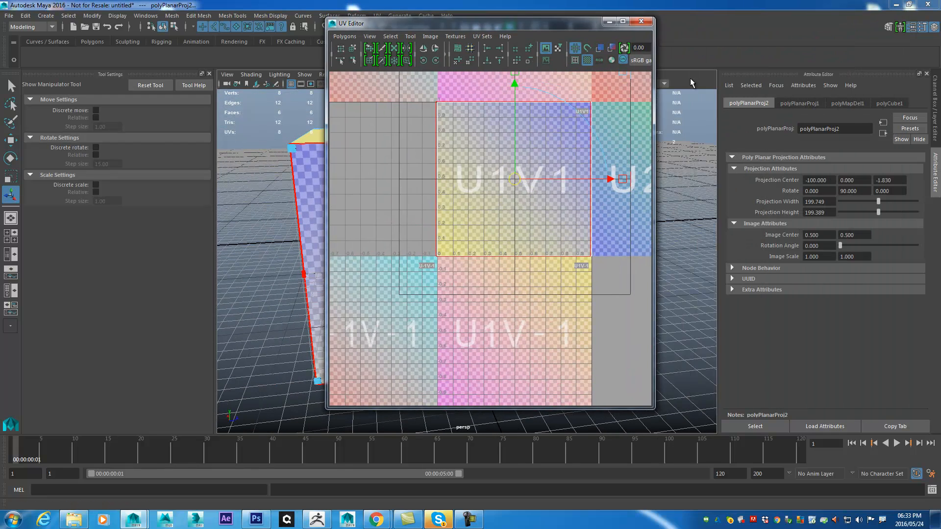
drag(654, 76, 858, 76)
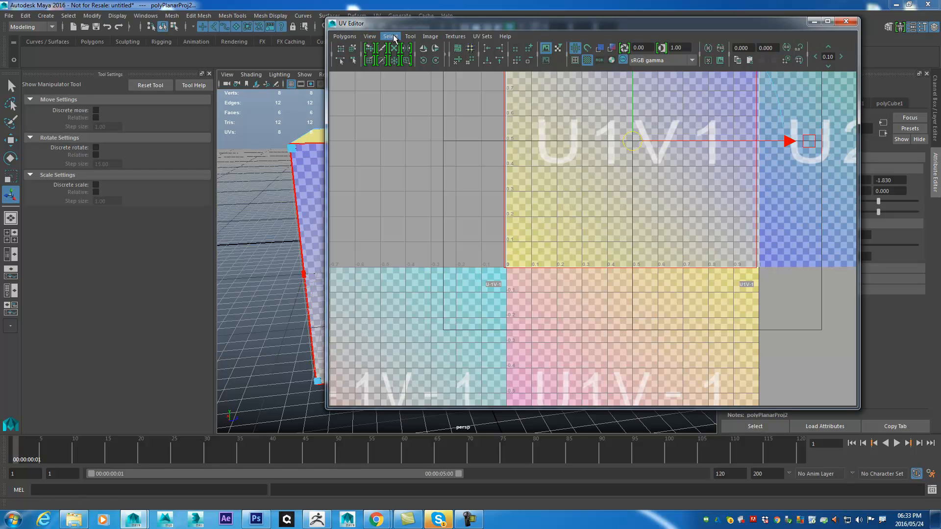
click(349, 36)
mouse_move(370, 37)
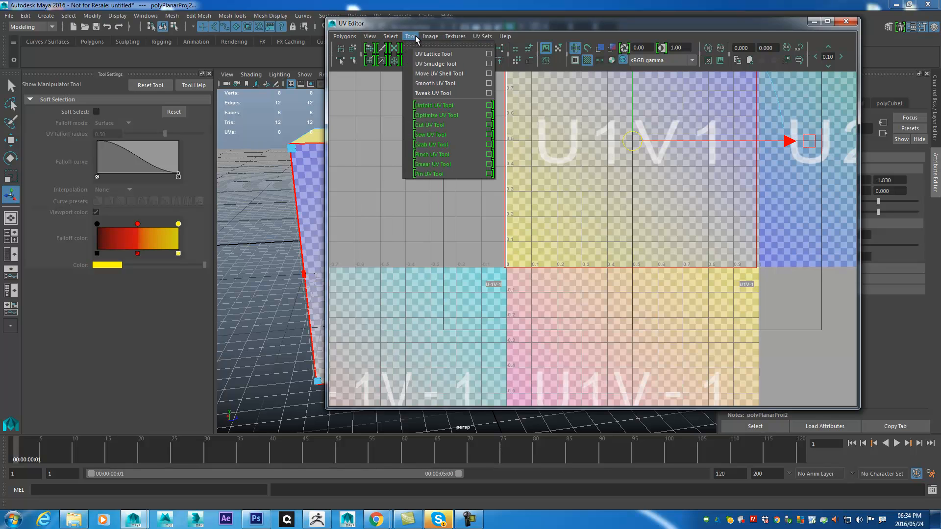
mouse_move(431, 37)
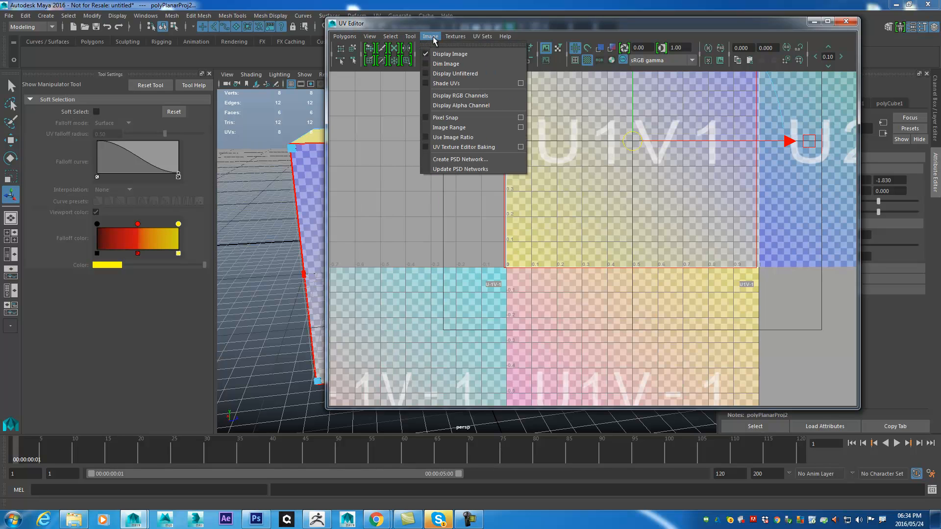
click(438, 84)
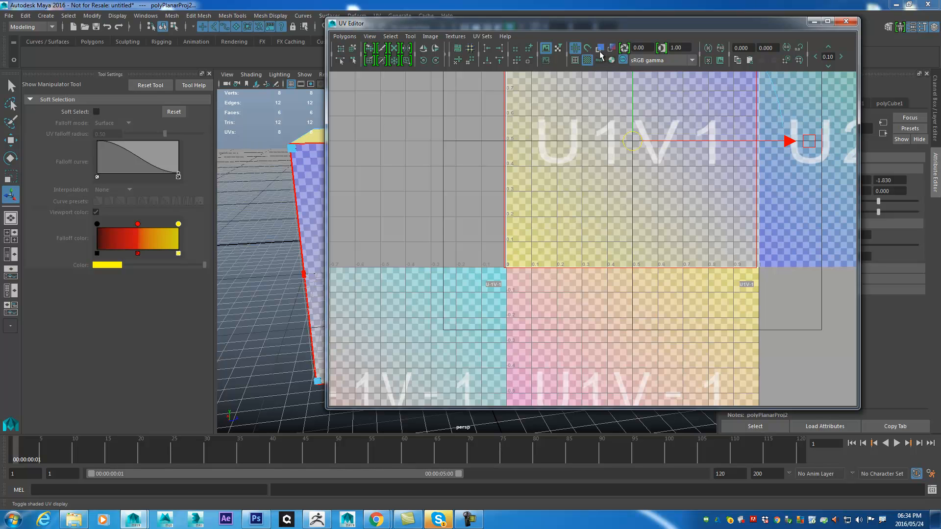
click(600, 50)
Move the selected face's UV shell along negative U, clear of the U1V1 tile, and flip it
alt+middle_drag(663, 216, 741, 205)
scroll(668, 321, down, 3)
drag(823, 187, 571, 188)
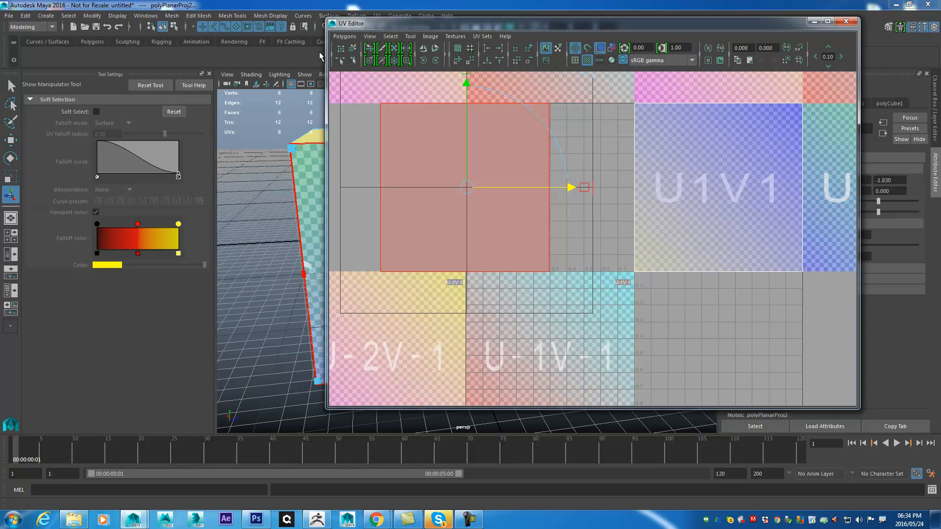
click(345, 37)
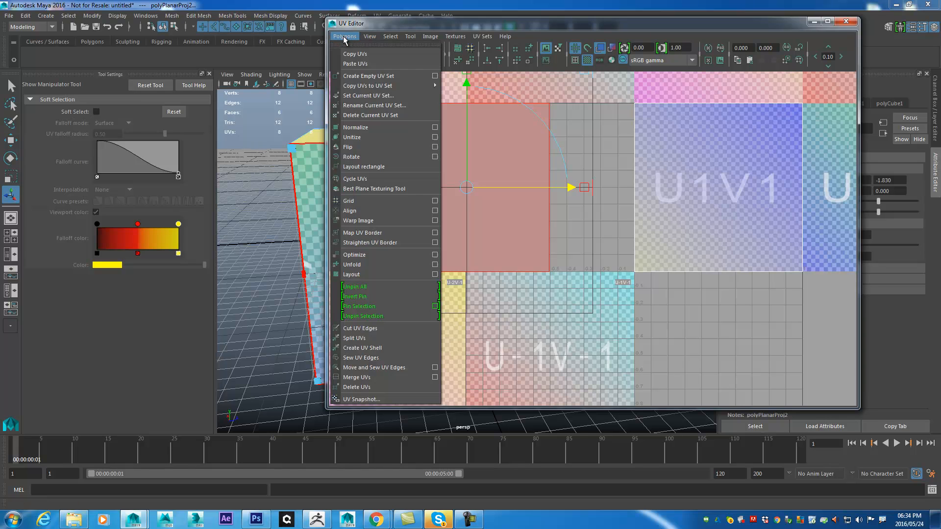
click(354, 148)
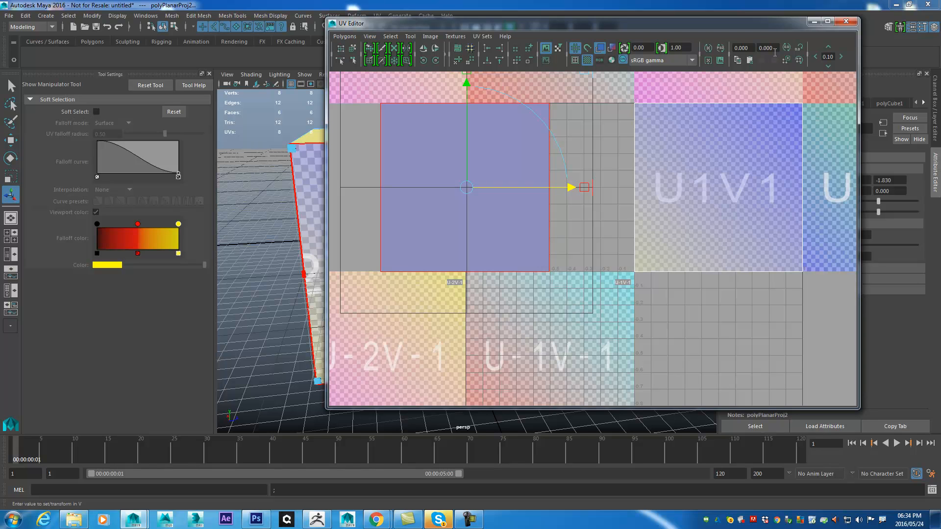
Maximize the UV Editor, move the flipped shell back along U onto the U1V1 tile, and minimize the editor
drag(773, 24, 750, 0)
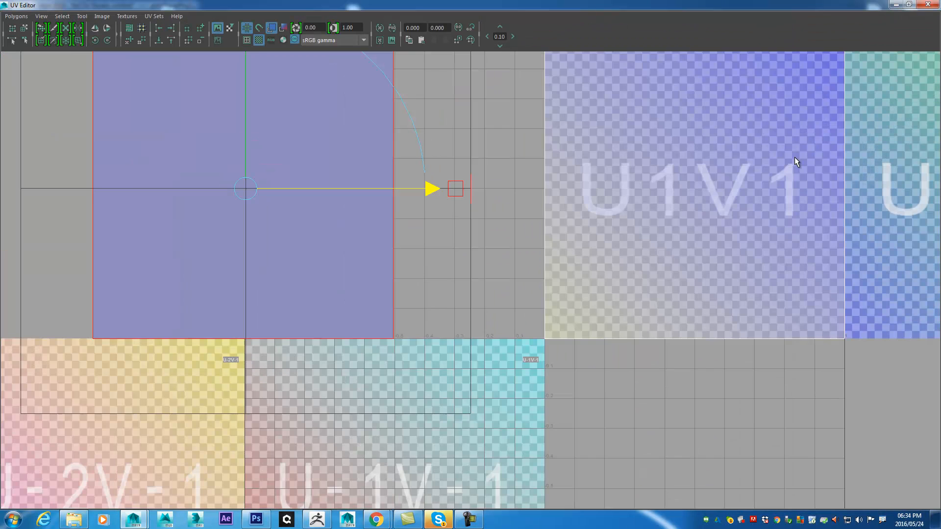
drag(431, 193, 881, 166)
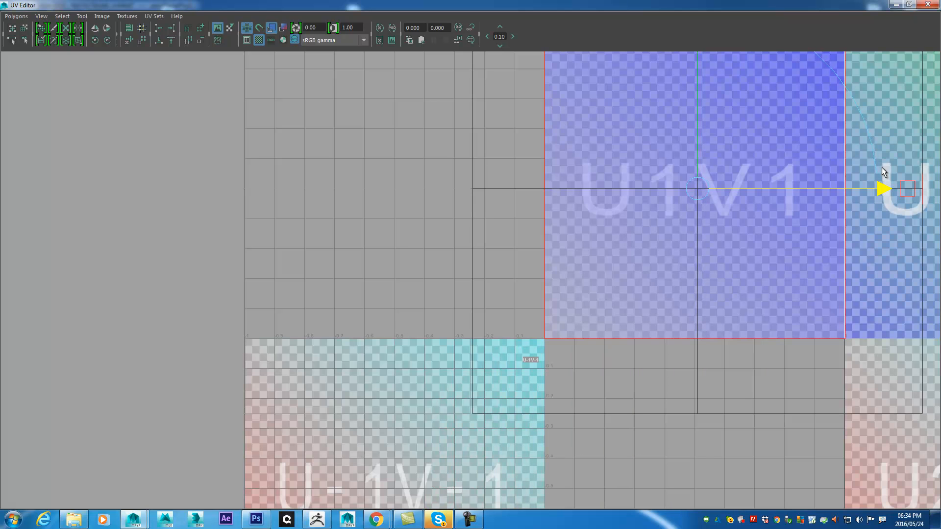
click(895, 5)
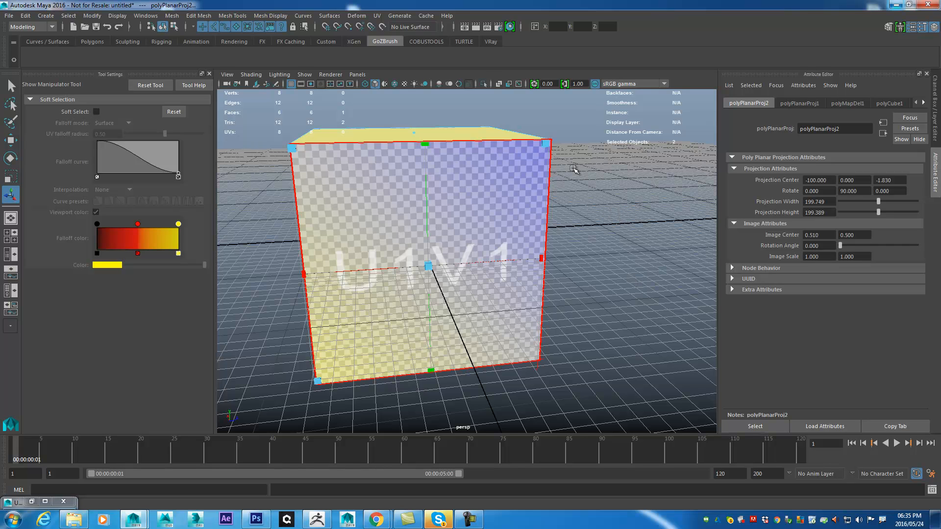
Reopen the UV Editor, review its flip and rotate commands, and turn off the checkered tiles display
click(377, 15)
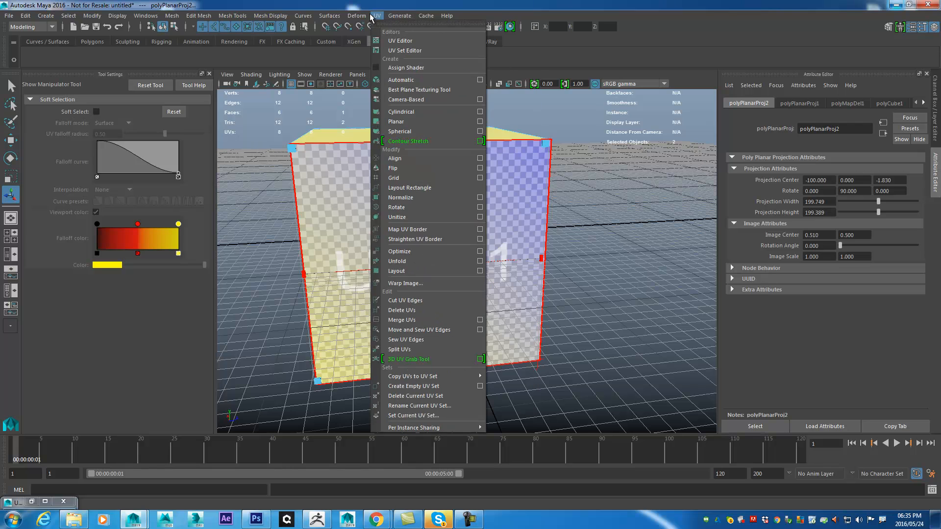
click(387, 41)
click(345, 36)
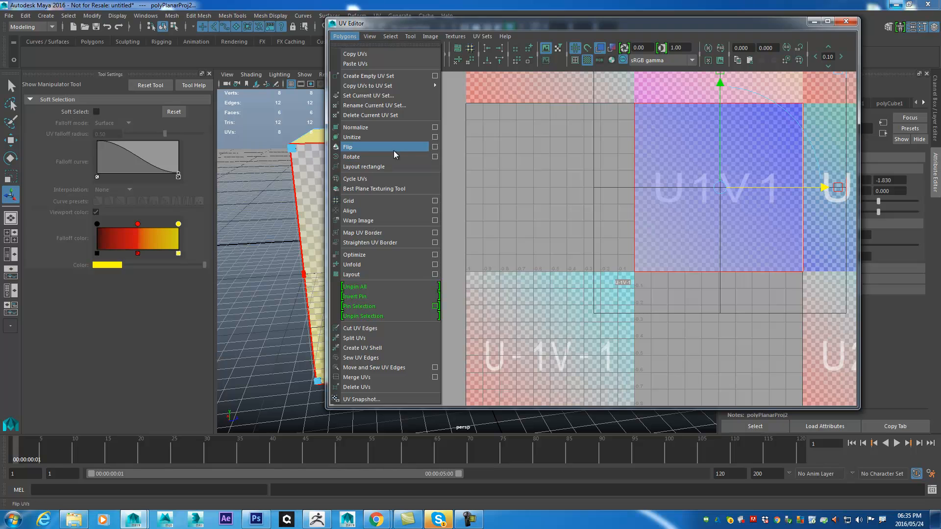
click(387, 158)
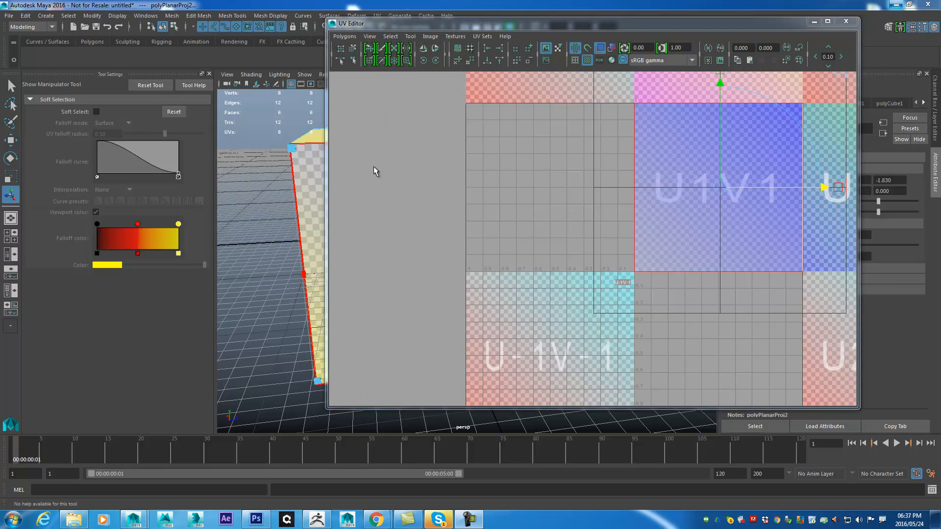
alt+middle_drag(641, 222, 597, 218)
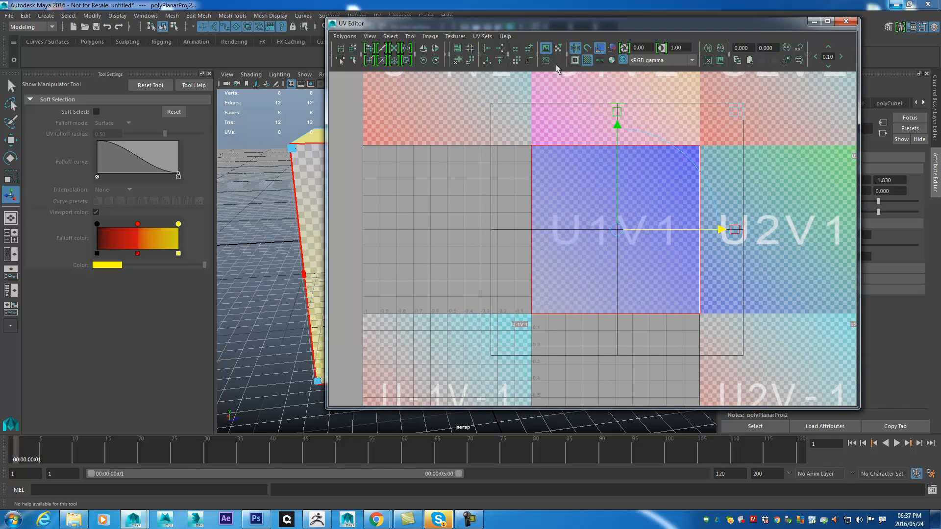
click(587, 60)
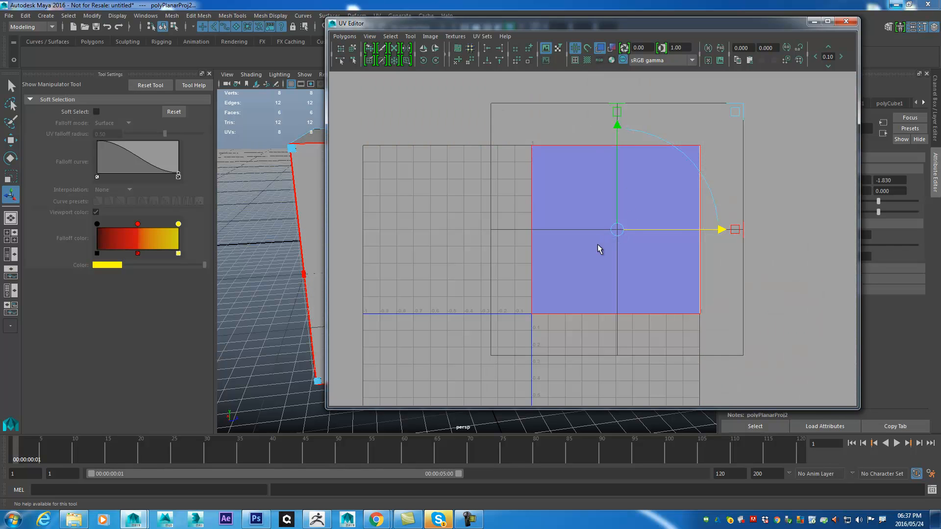
Move the selected face's UV shell well clear of the 0–1 tile, to an image center of about 3.16, 1.74, and close the UV Editor
drag(618, 231, 785, 233)
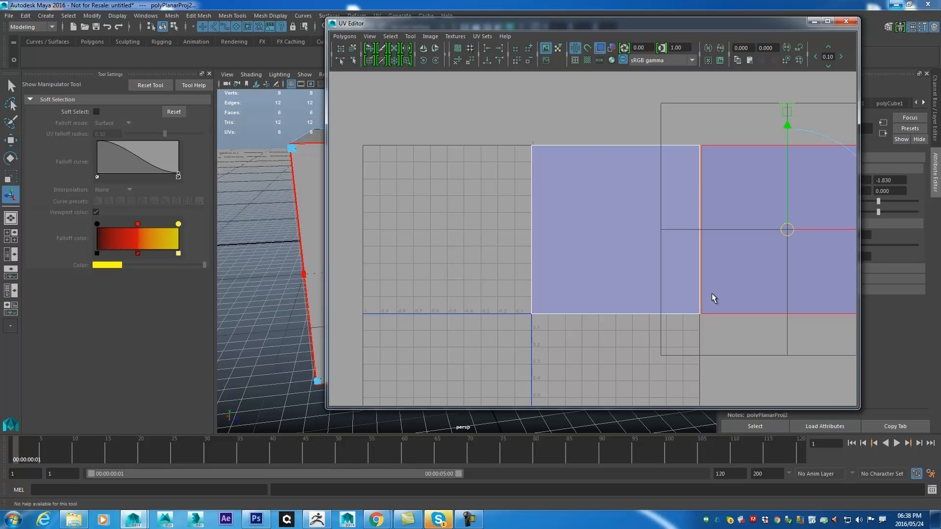
alt+middle_drag(682, 195, 577, 184)
drag(633, 217, 921, 11)
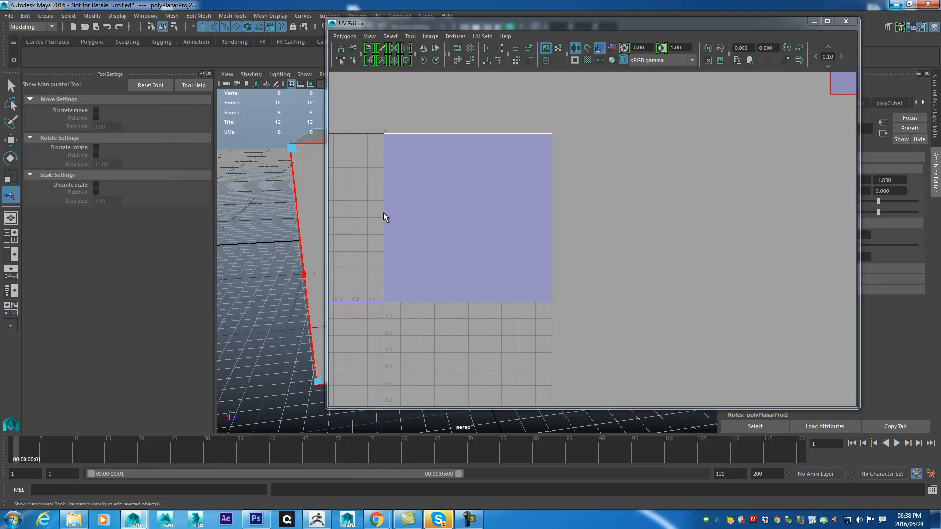
drag(557, 26, 580, 28)
click(870, 23)
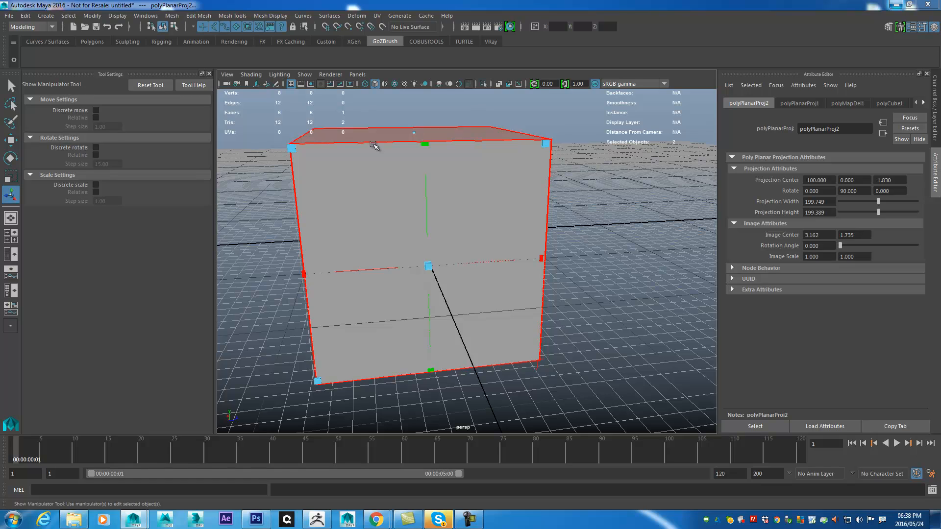
Select the adjacent side face of the cube and apply a bounding-box planar projection from the Z axis
alt+drag(437, 149, 495, 166)
click(338, 297)
alt+drag(337, 297, 526, 305)
alt+drag(531, 220, 313, 132)
click(377, 15)
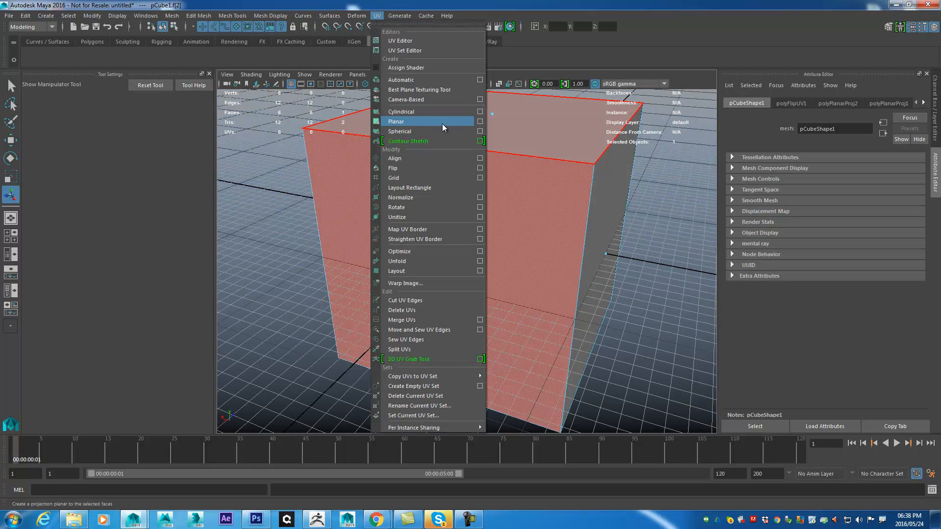
click(480, 121)
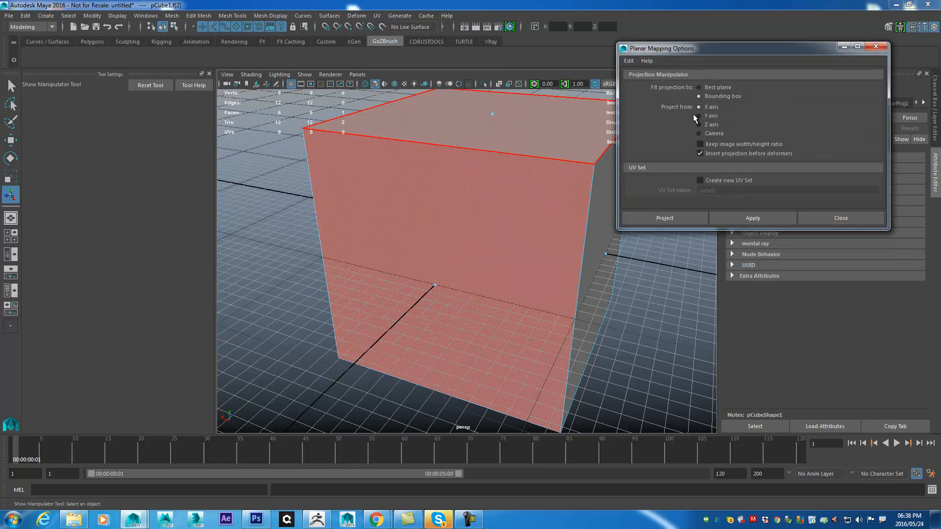
alt+drag(567, 212, 323, 371)
click(699, 124)
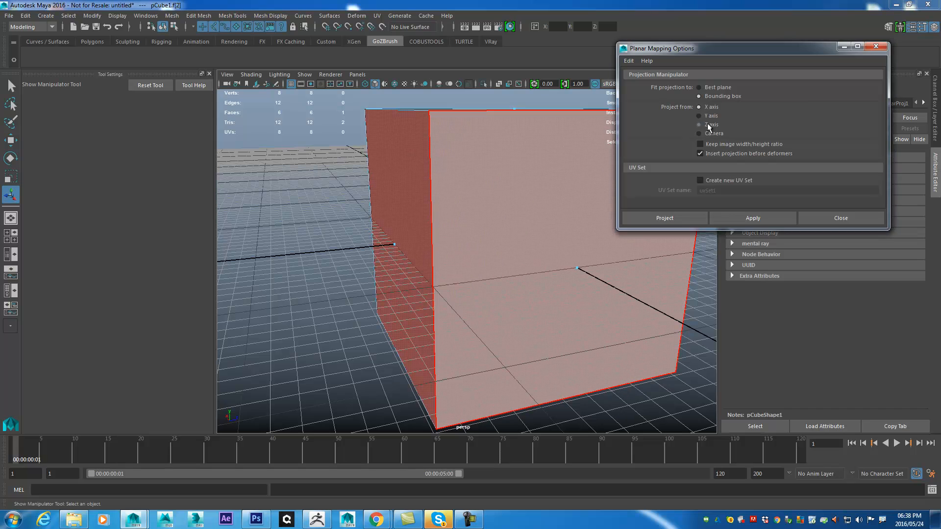
click(750, 219)
alt+drag(638, 304, 596, 318)
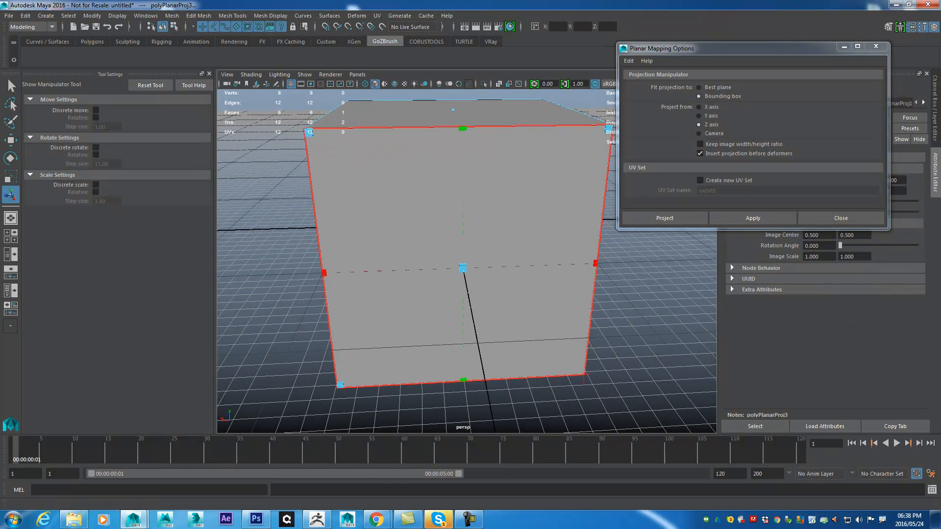
Bring up the UV Editor, move the newly projected shell off the 0–1 tile along U, and flip it
drag(0, 45, 400, 45)
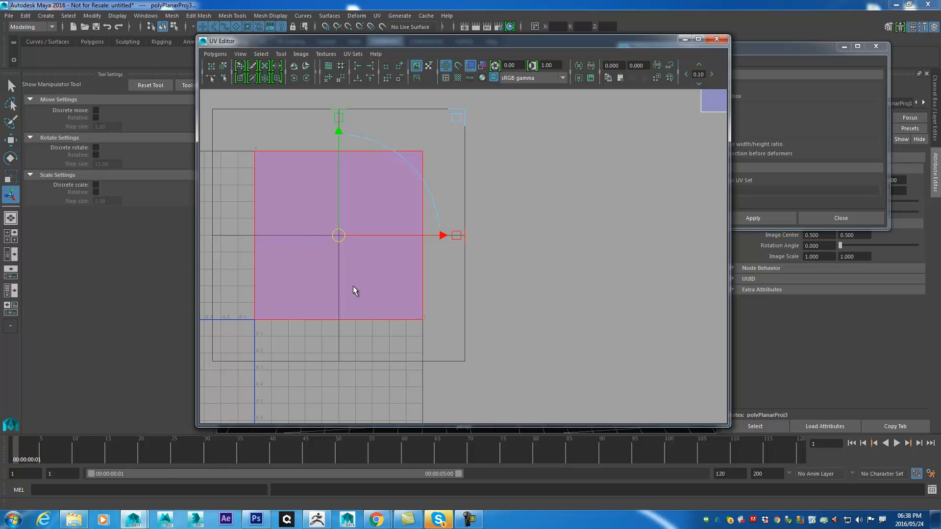
drag(335, 240, 648, 249)
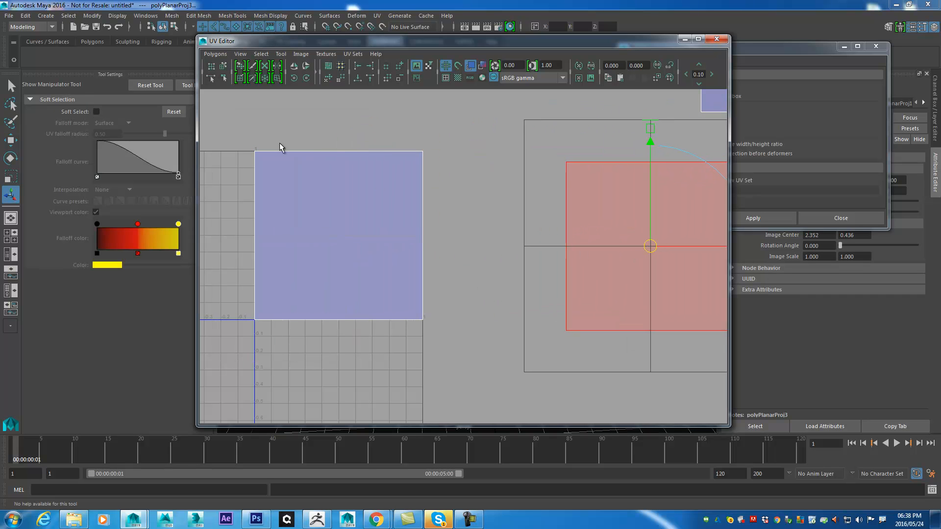
click(215, 54)
click(220, 165)
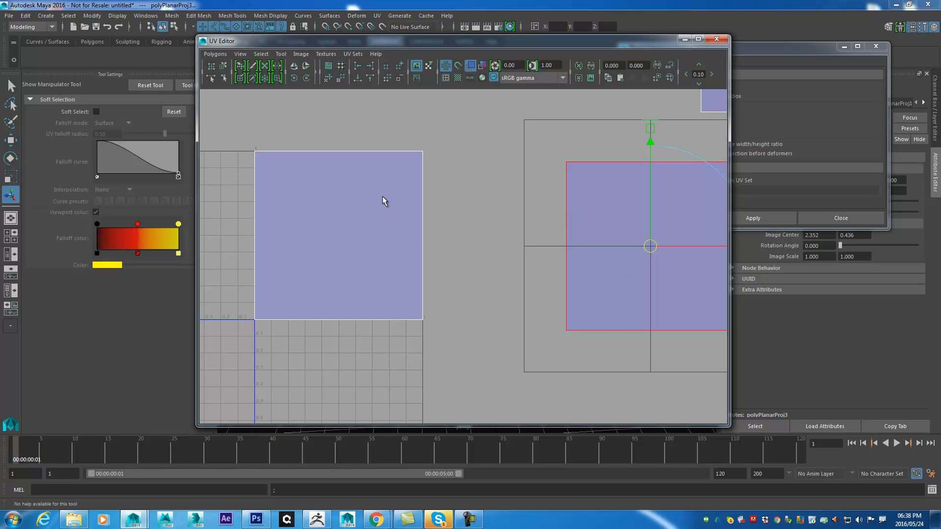
alt+middle_drag(680, 279, 575, 330)
drag(549, 298, 616, 274)
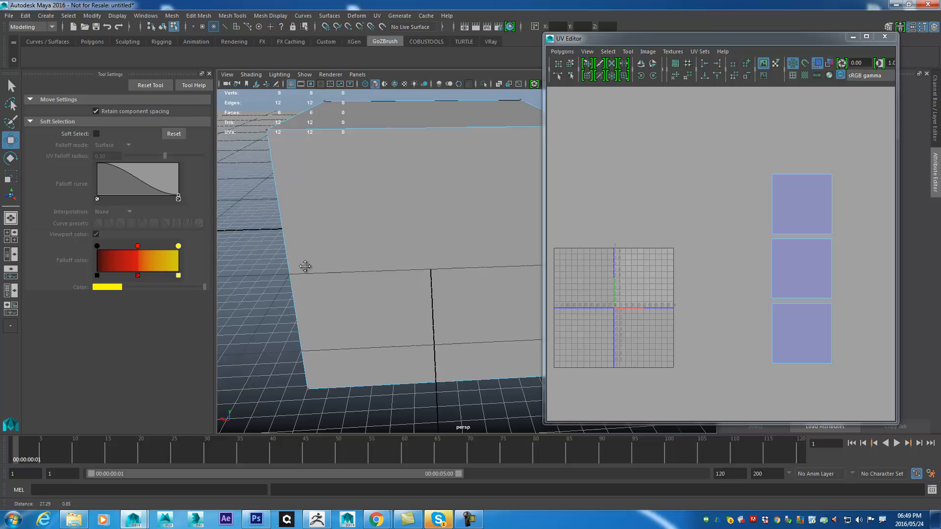
Activate the Move tool and select two adjacent cube faces in face selection mode
key(w)
alt+drag(295, 266, 434, 166)
click(444, 198)
right_drag(408, 149, 407, 176)
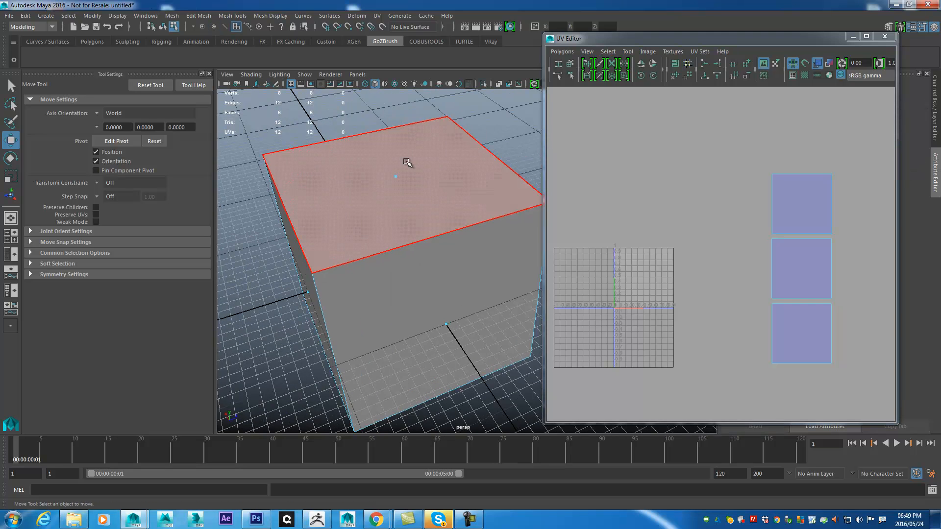
click(407, 163)
alt+drag(441, 237, 451, 287)
shift+click(435, 269)
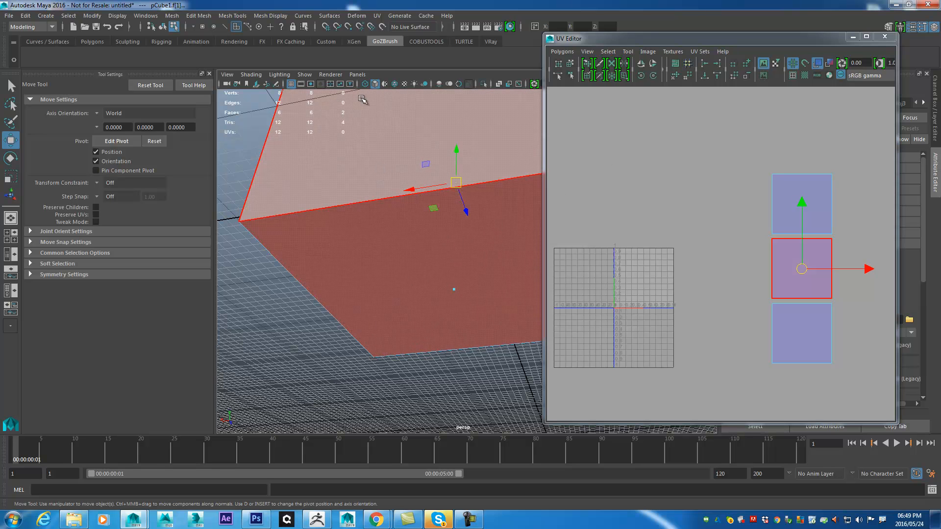
Examine the planar mapping and other UV commands available for the two selected cube faces
click(378, 18)
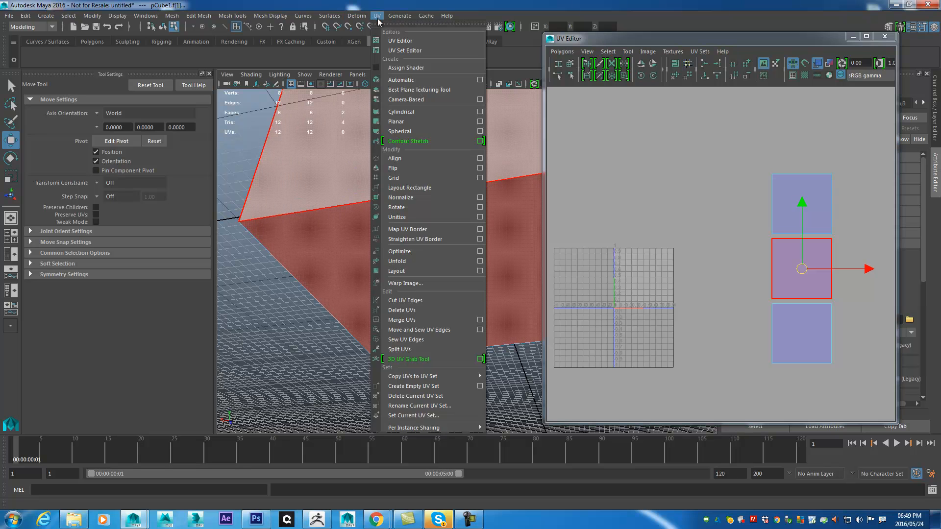
click(480, 121)
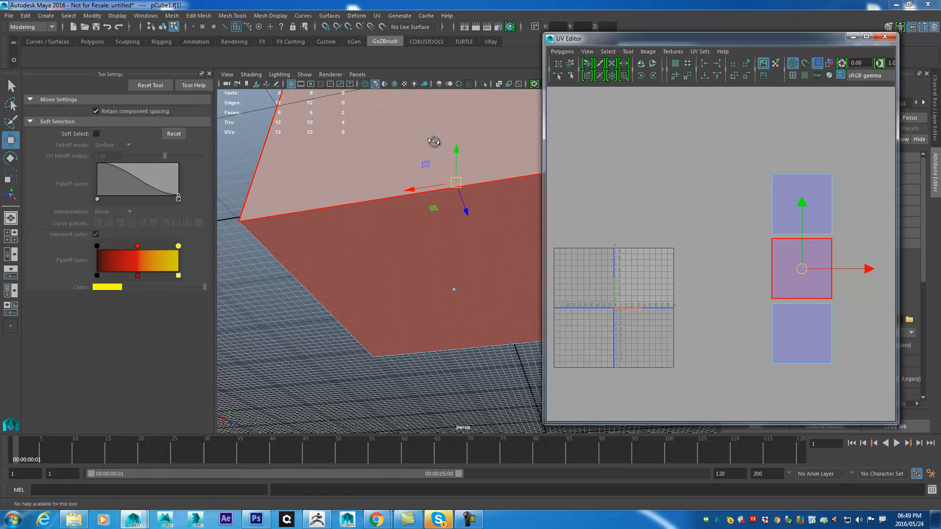
alt+drag(435, 142, 409, 187)
click(409, 189)
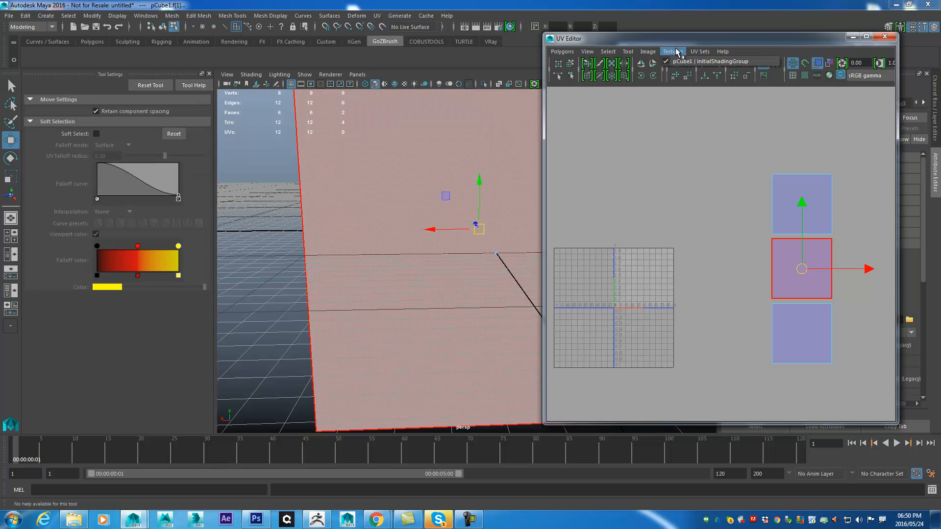
click(647, 51)
click(377, 15)
click(376, 15)
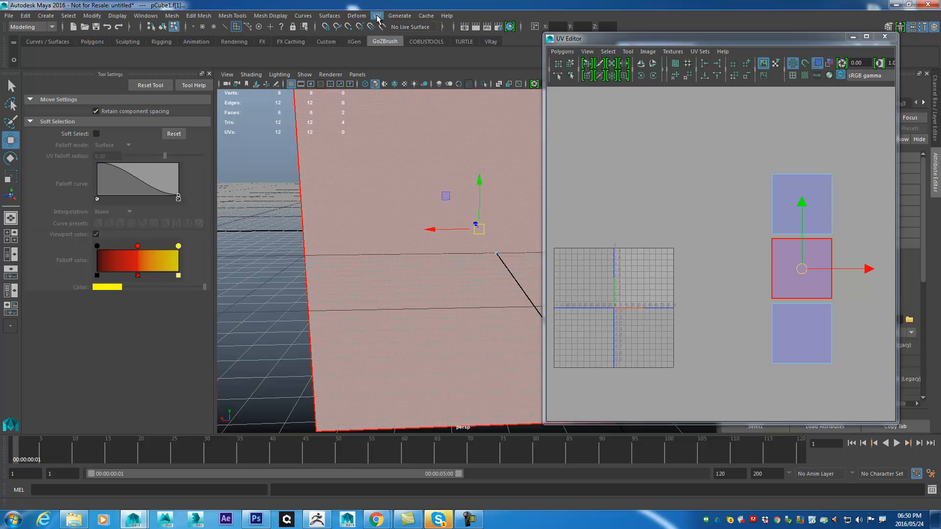
Planar-project the cube's selected top and bottom faces from the Y axis, fitted to the bounding box
click(480, 121)
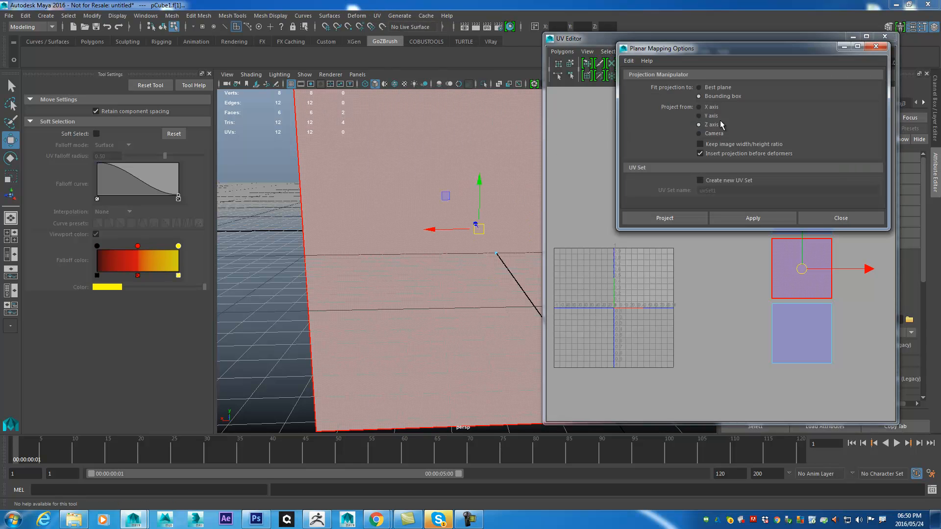
click(754, 222)
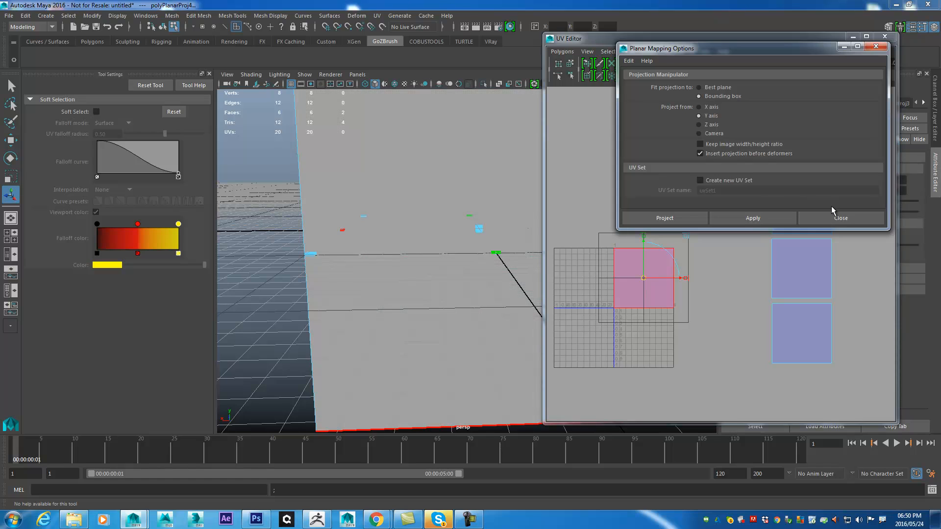
Examine the planar projection on the cube's top face from directly above
alt+drag(410, 255, 357, 242)
alt+right_drag(357, 241, 314, 208)
alt+drag(314, 208, 294, 240)
mouse_move(294, 239)
alt+middle_down()
mouse_move(321, 199)
mouse_move(295, 234)
alt+middle_up()
alt+drag(306, 233, 509, 231)
alt+middle_drag(424, 237, 441, 151)
alt+right_drag(441, 230, 495, 237)
alt+drag(454, 237, 418, 236)
alt+middle_drag(417, 235, 392, 234)
alt+drag(418, 235, 401, 250)
alt+middle_drag(413, 232, 398, 217)
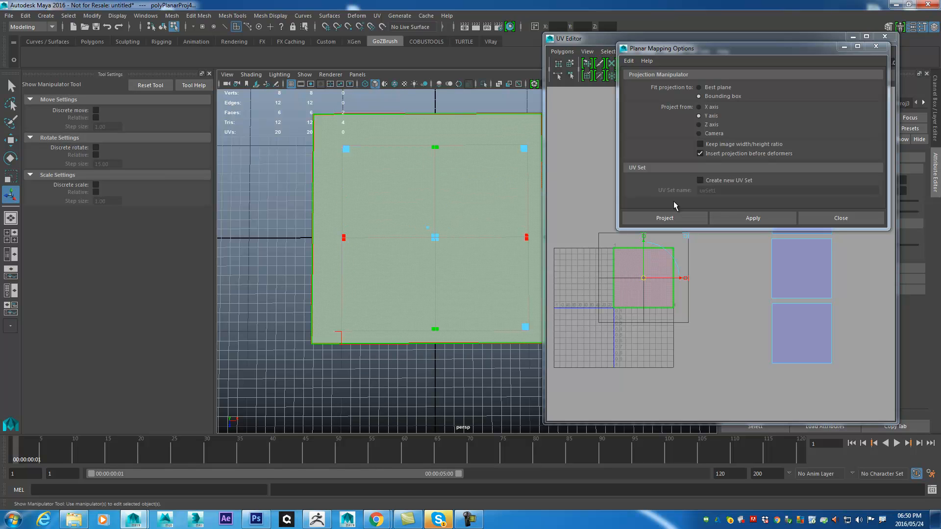
Close the planar mapping options and move the newly projected UVs above the UV grid, clear of the other shells
click(818, 220)
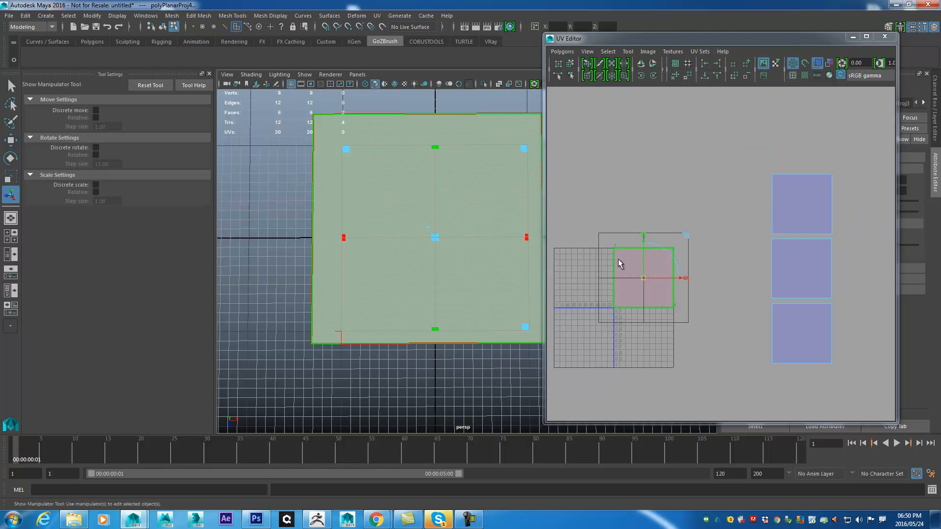
drag(645, 278, 651, 180)
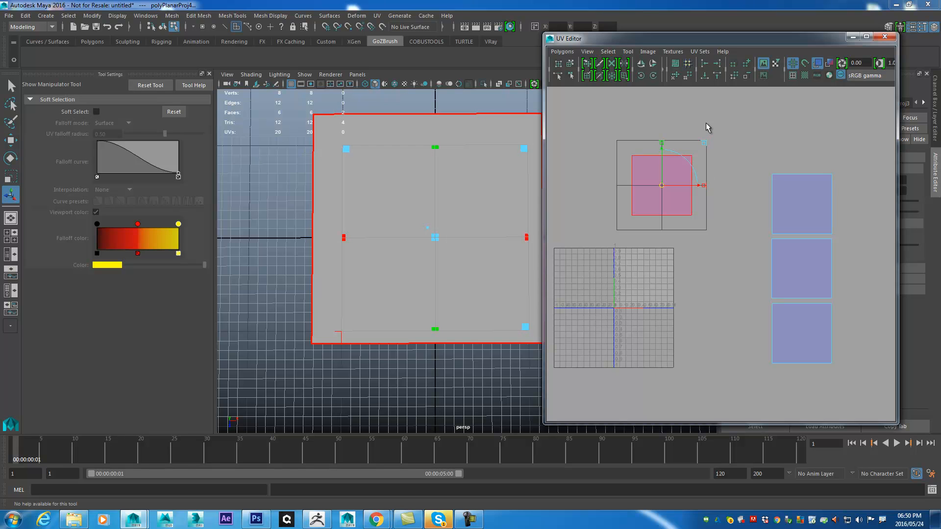
click(651, 169)
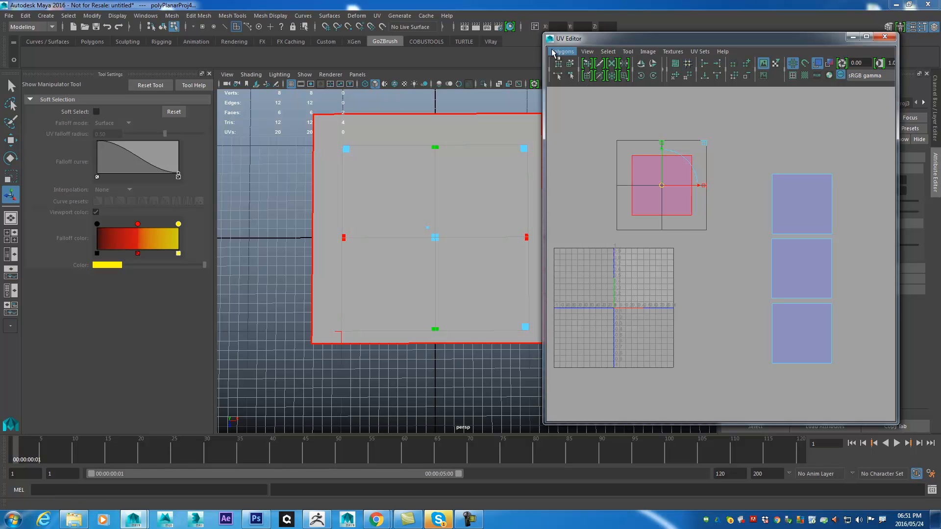
Try to pick out the newly projected UVs with Select Shell
click(565, 53)
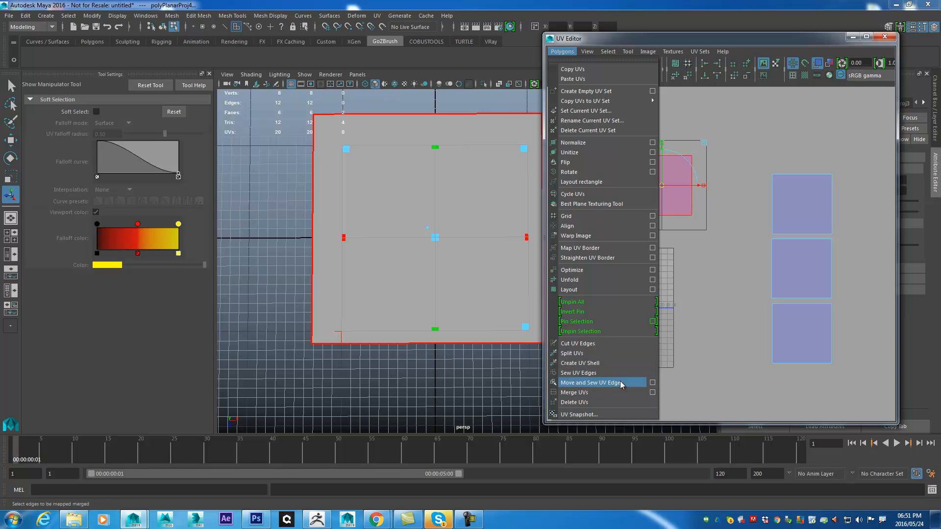
mouse_move(583, 103)
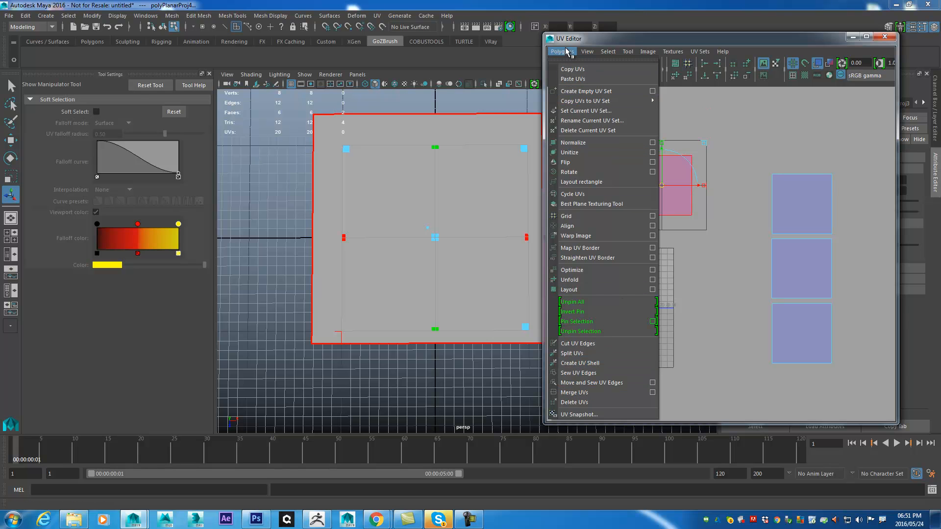
click(608, 52)
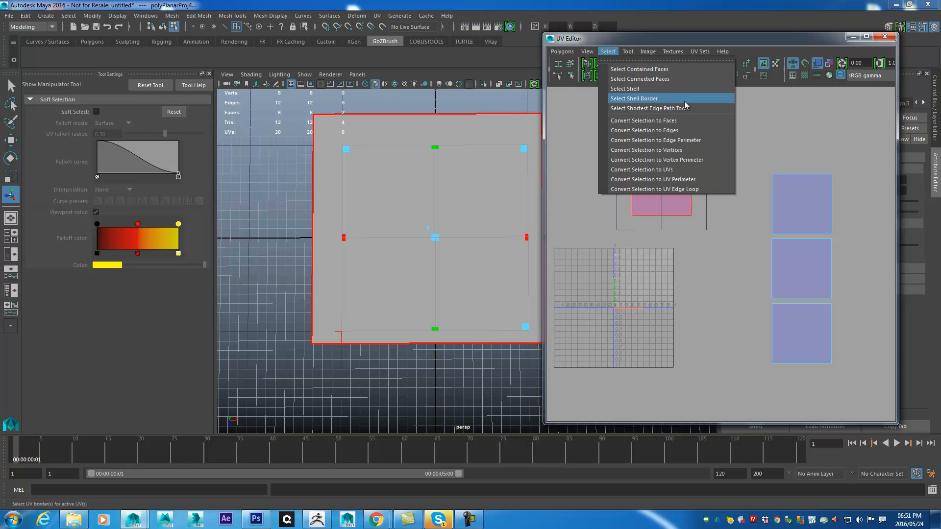
click(631, 89)
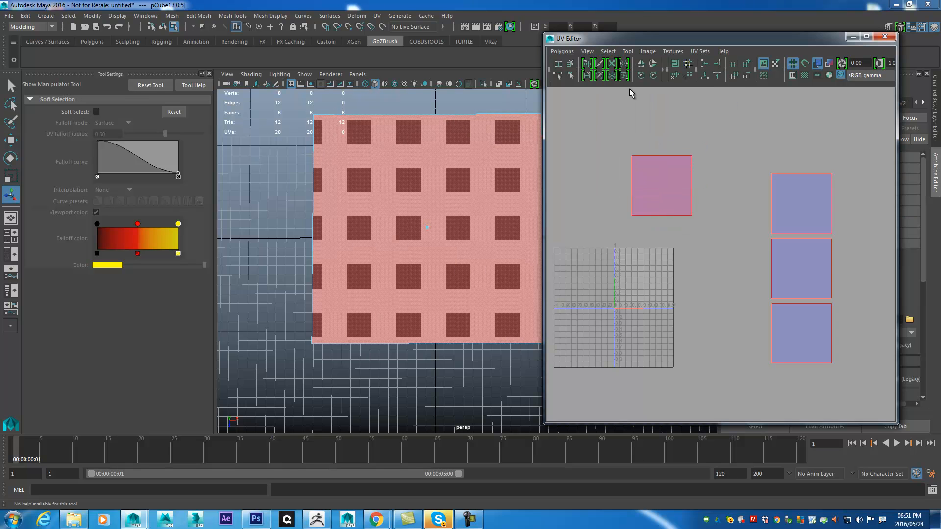
Separate the two overlapping UV shells with the Move UV Shell Tool, placing one above the column of three shells
click(570, 65)
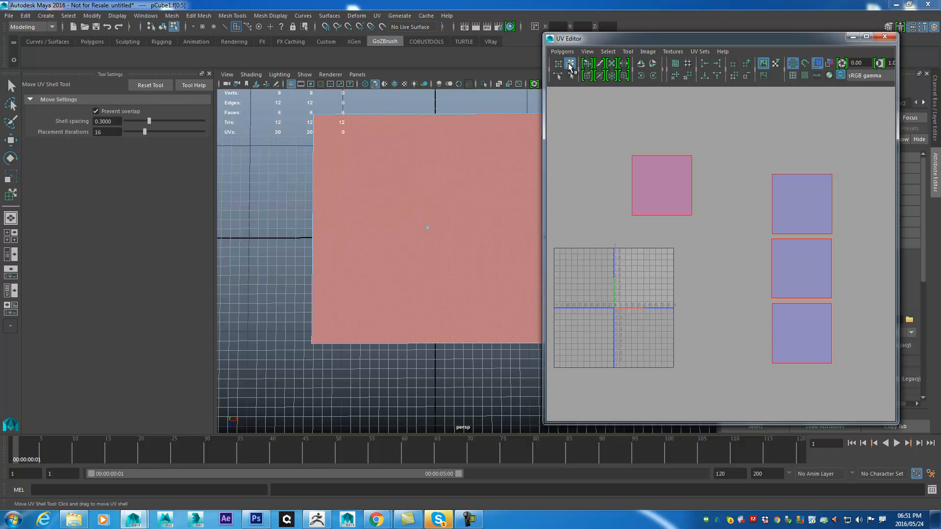
click(666, 202)
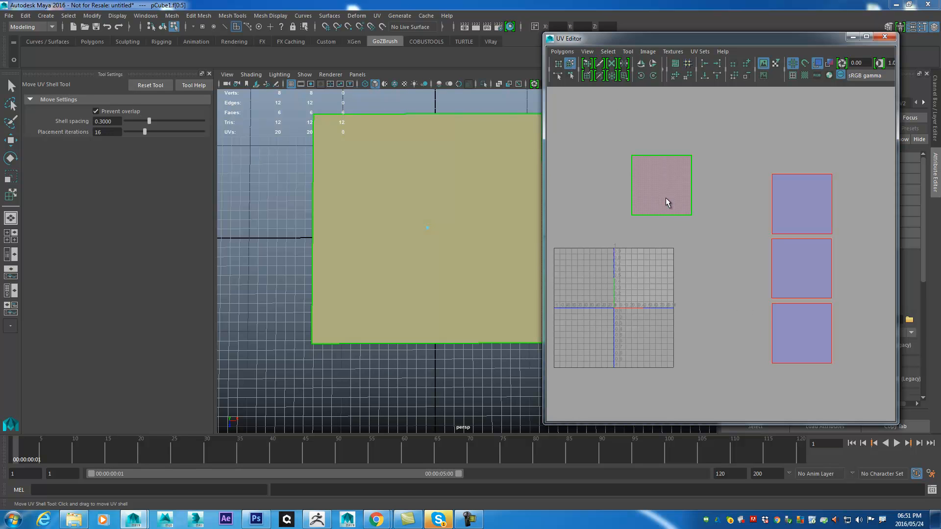
click(668, 193)
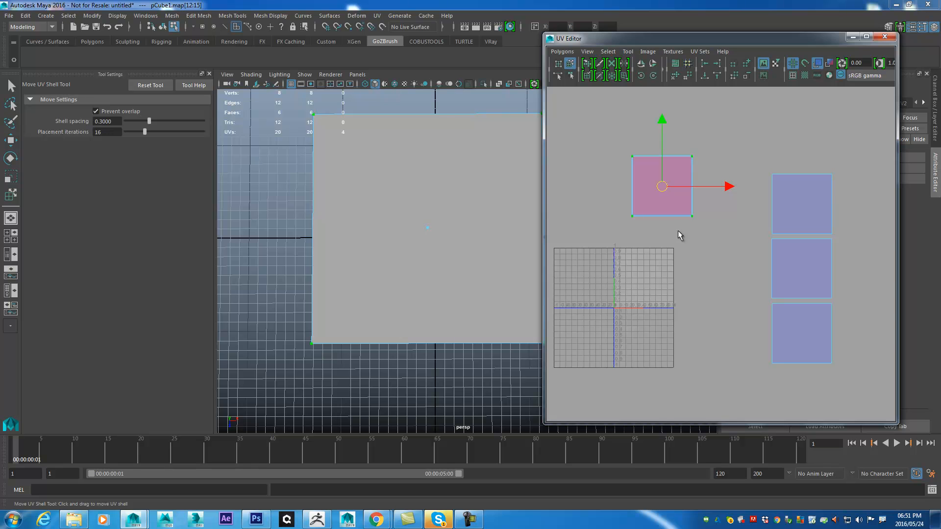
drag(670, 193, 784, 124)
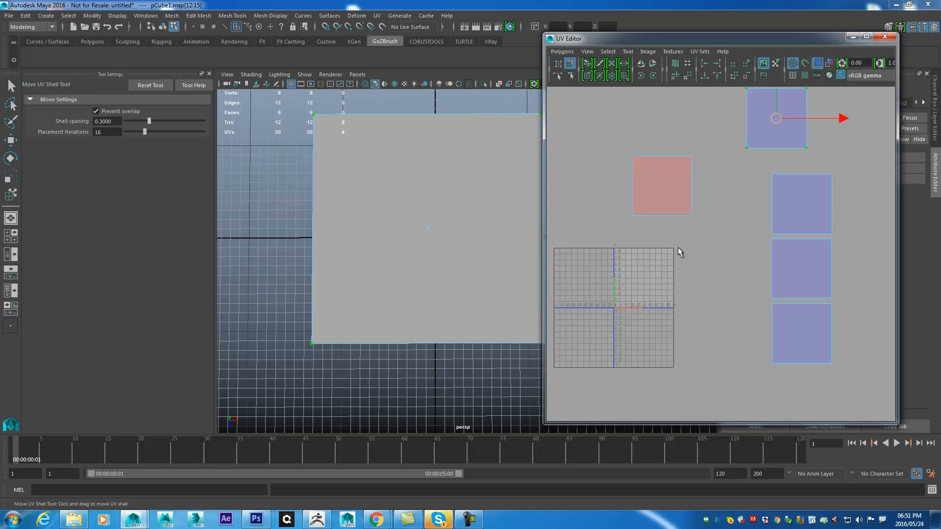
click(665, 182)
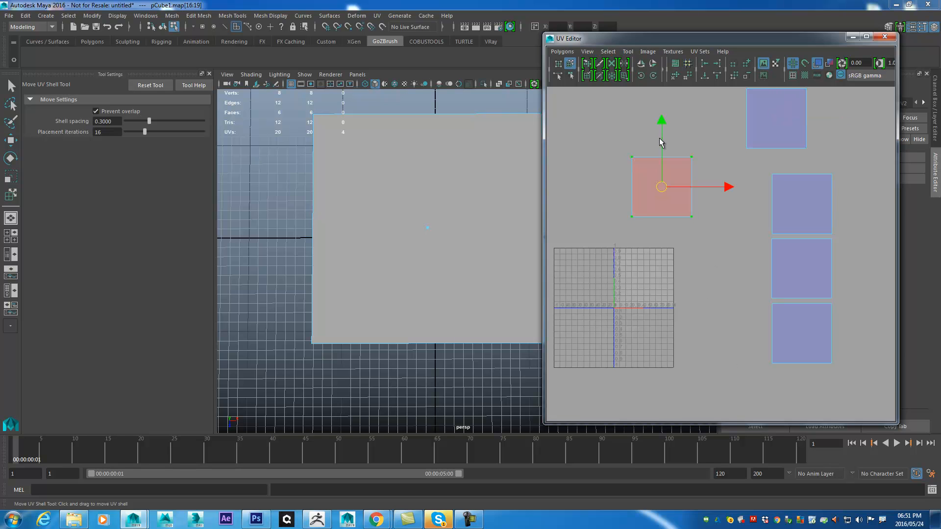
click(560, 51)
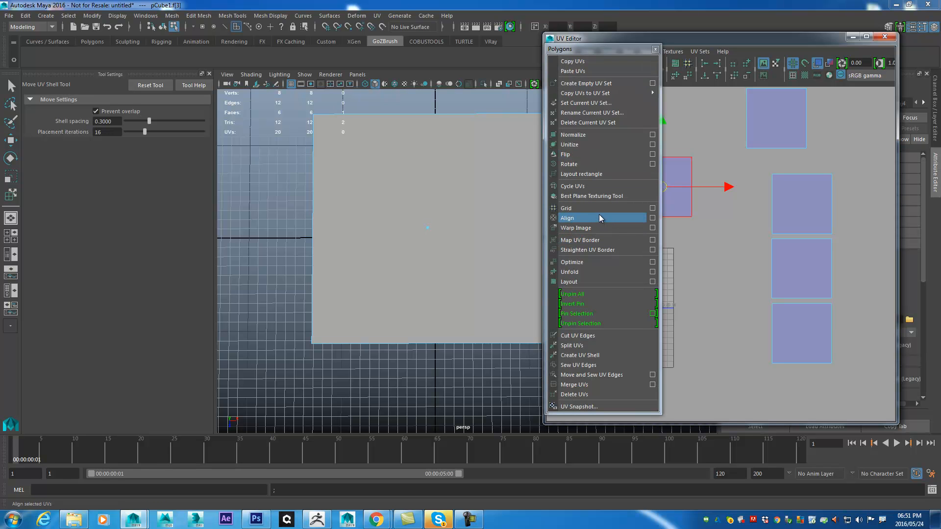
drag(702, 39, 702, 42)
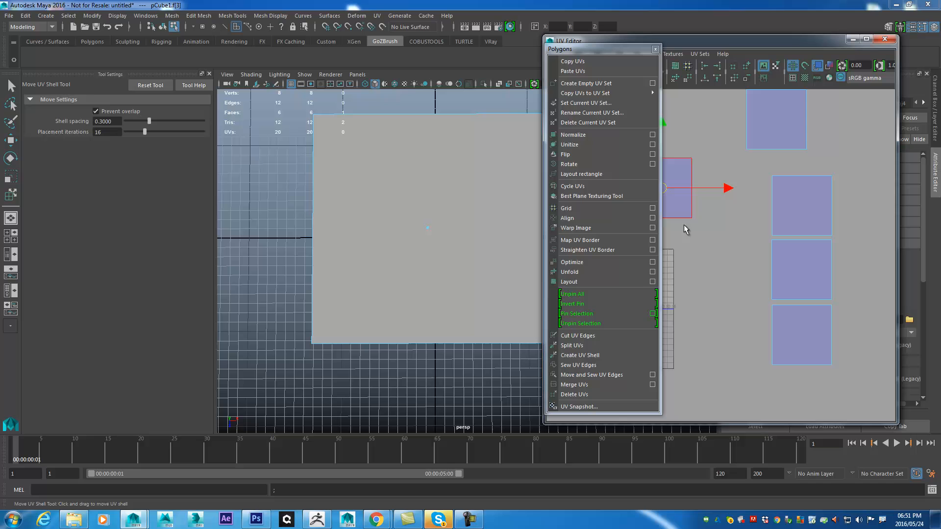
click(664, 186)
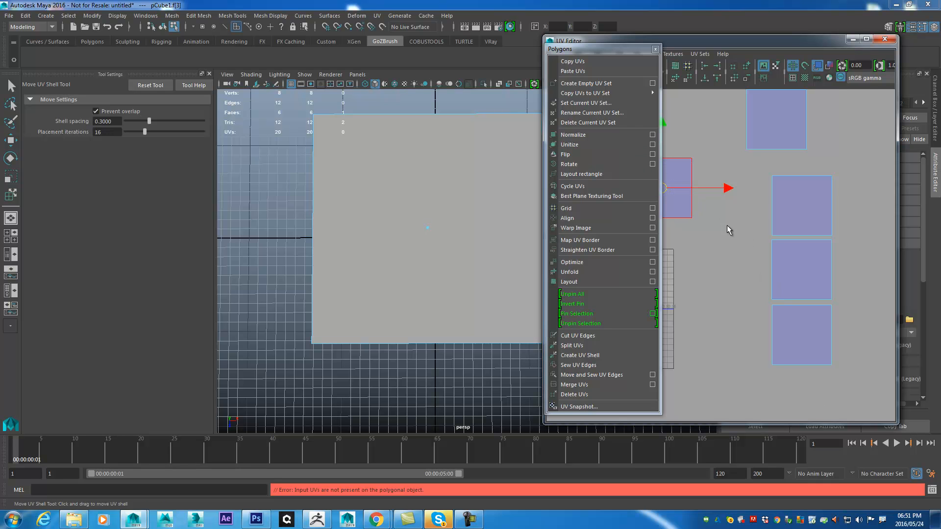
alt+middle_drag(727, 230, 790, 205)
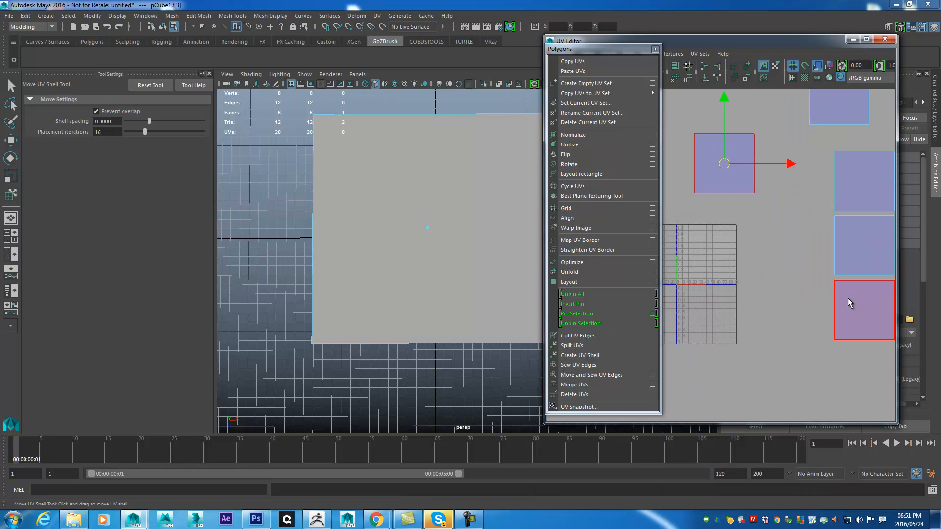
drag(700, 36, 700, 37)
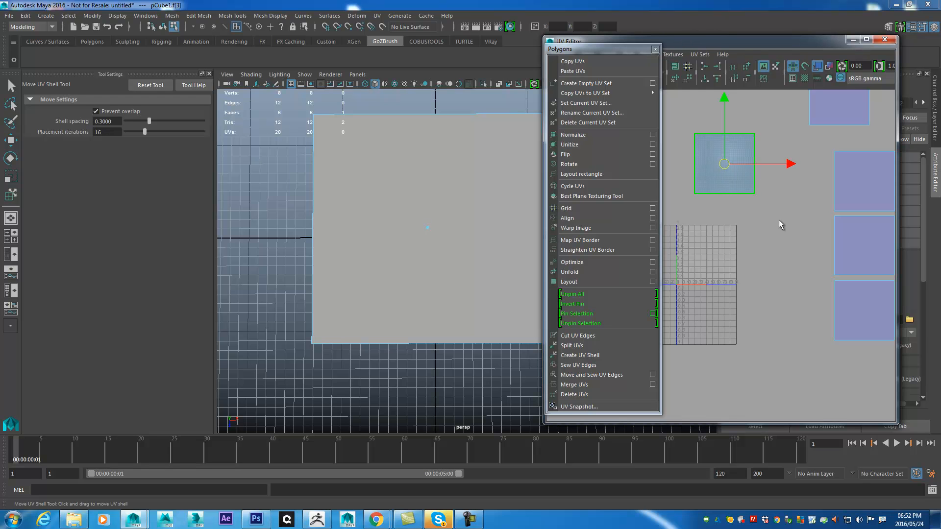
scroll(750, 211, down, 2)
click(732, 195)
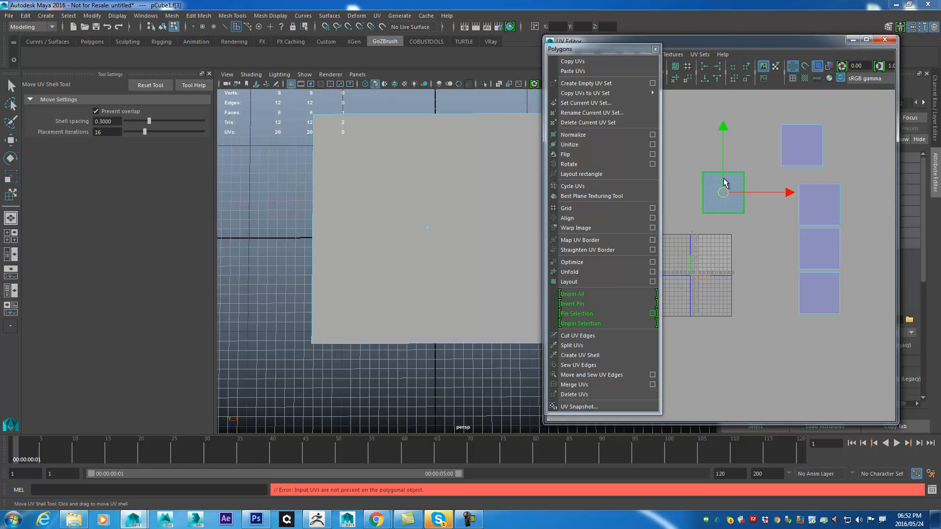
key(w)
click(655, 49)
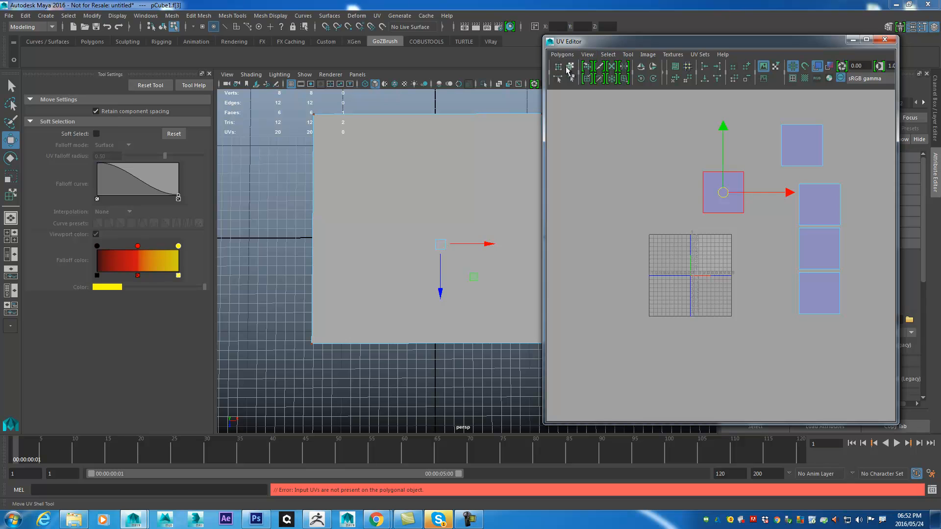
Move the remaining shell above the UV grid beside the one just separated, using the Move UV Shell Tool
click(570, 66)
drag(735, 201, 849, 141)
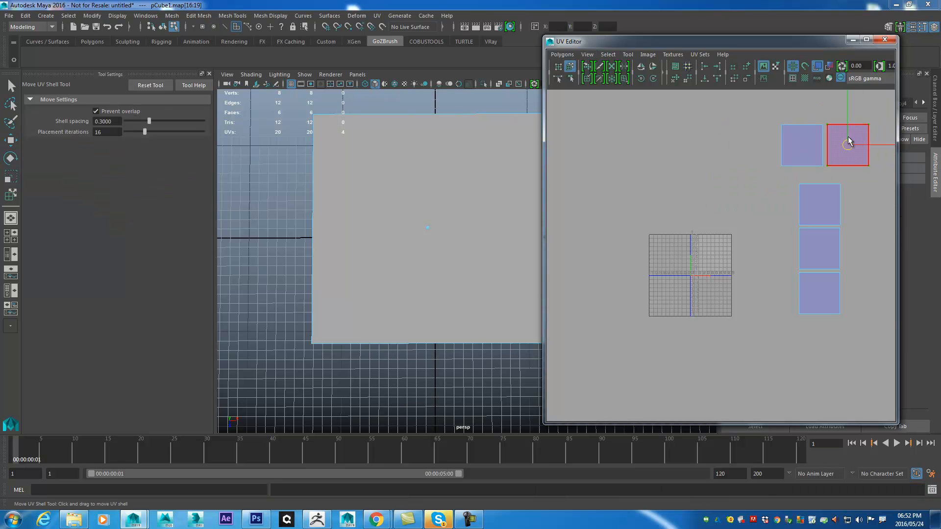
key(q)
Match the column's UV shells to the cube's faces and check which face has no UV shell
alt+drag(480, 275, 713, 218)
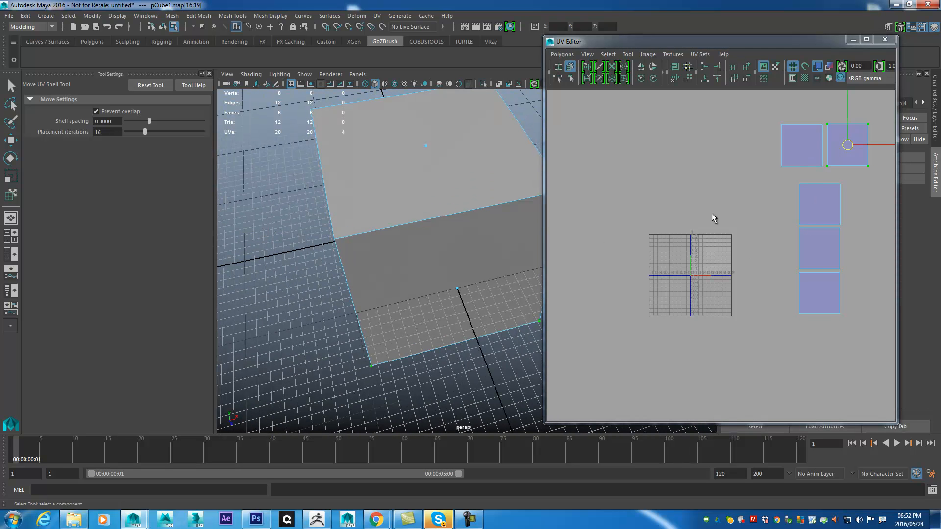
click(816, 205)
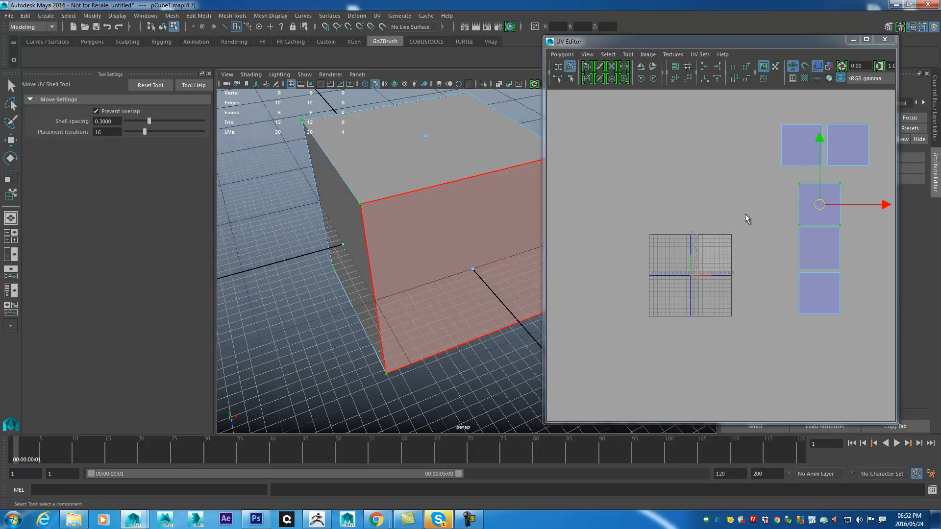
alt+drag(490, 294, 675, 229)
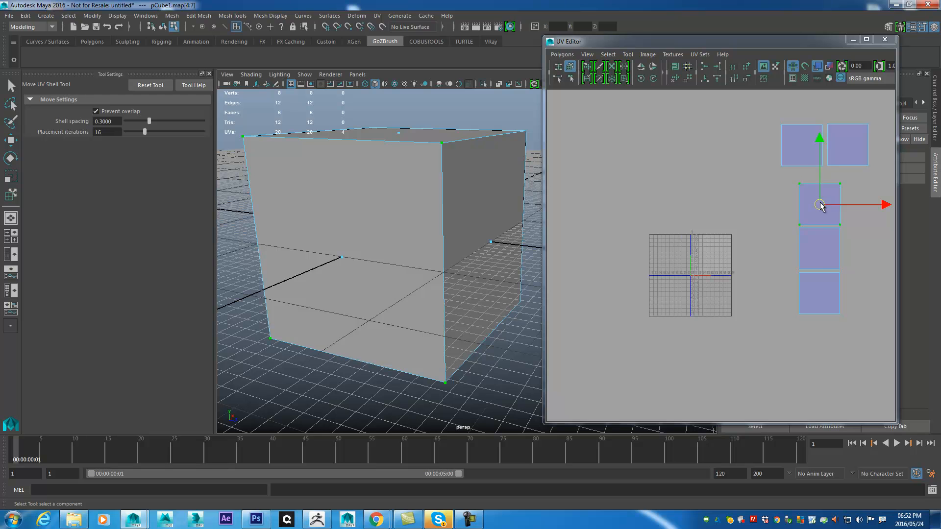
alt+drag(514, 275, 508, 235)
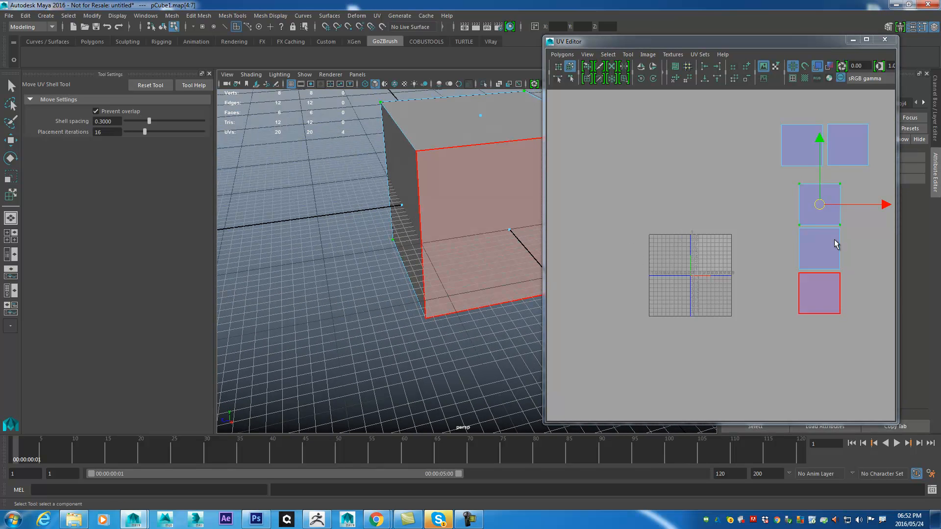
click(822, 295)
click(811, 252)
alt+drag(451, 285, 431, 259)
click(466, 287)
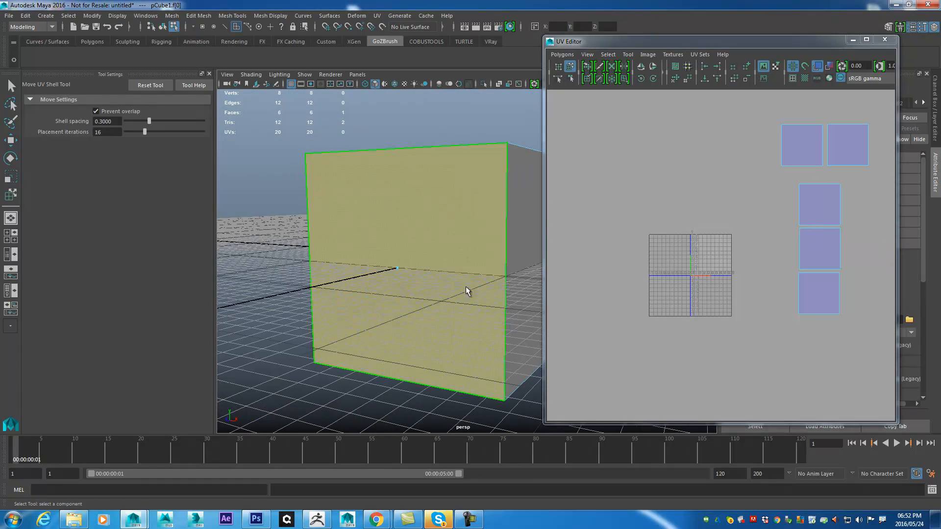
Turn on the checkered tile display for the UVs and check the unmapped face against the view axes
click(805, 79)
alt+drag(443, 351, 340, 266)
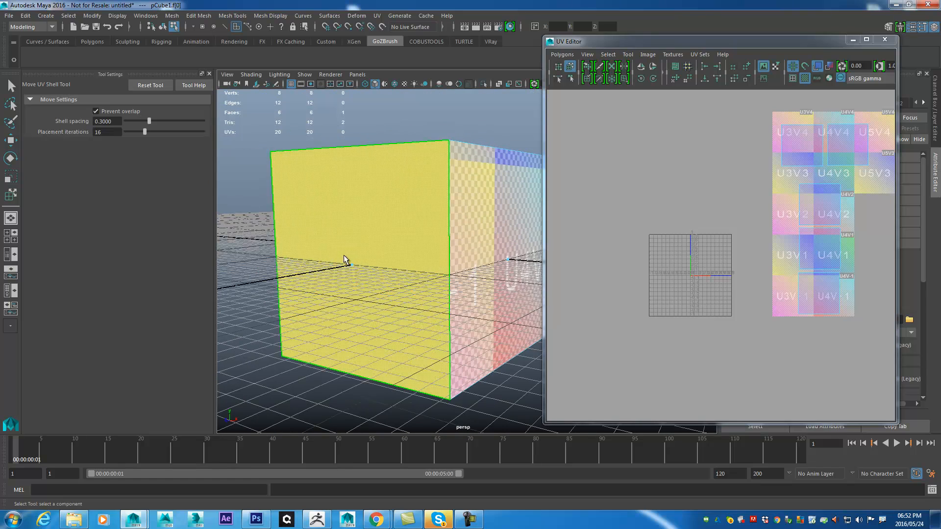
click(377, 15)
alt+drag(319, 274, 220, 434)
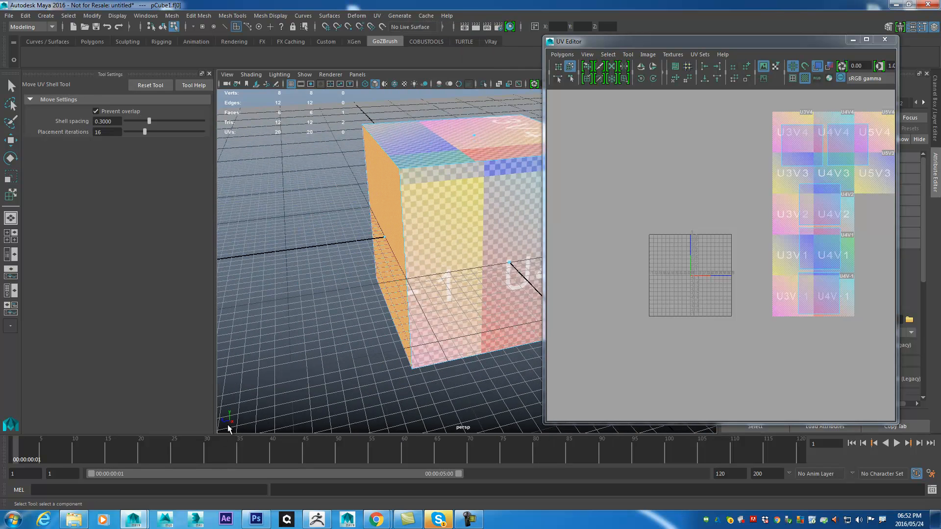
click(228, 426)
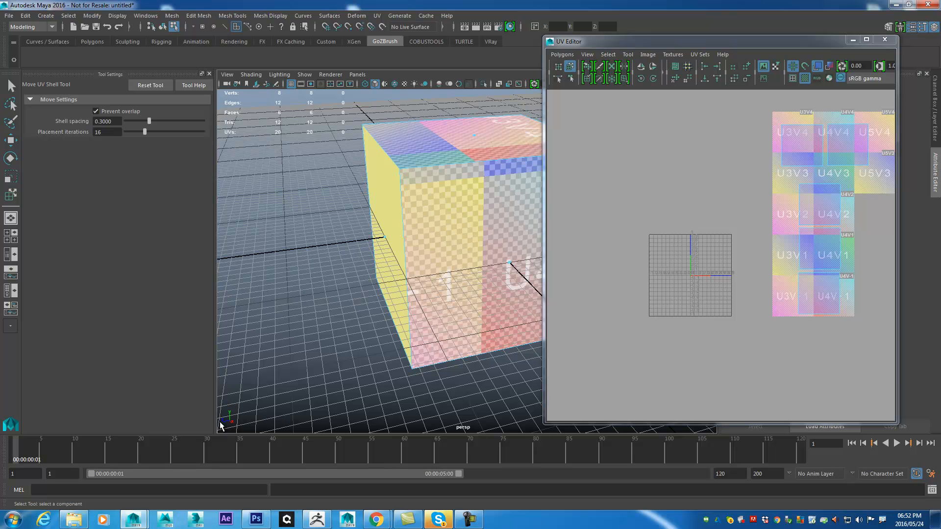
alt+drag(249, 408, 414, 278)
Planar-project the cube's unmapped side face from the Z axis, fitted to the bounding box, and close the mapping options
click(454, 281)
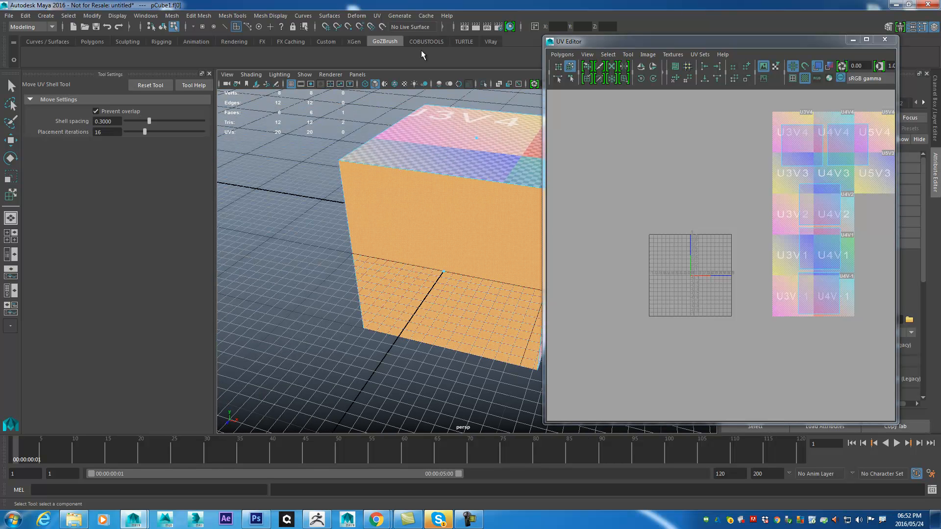
click(375, 16)
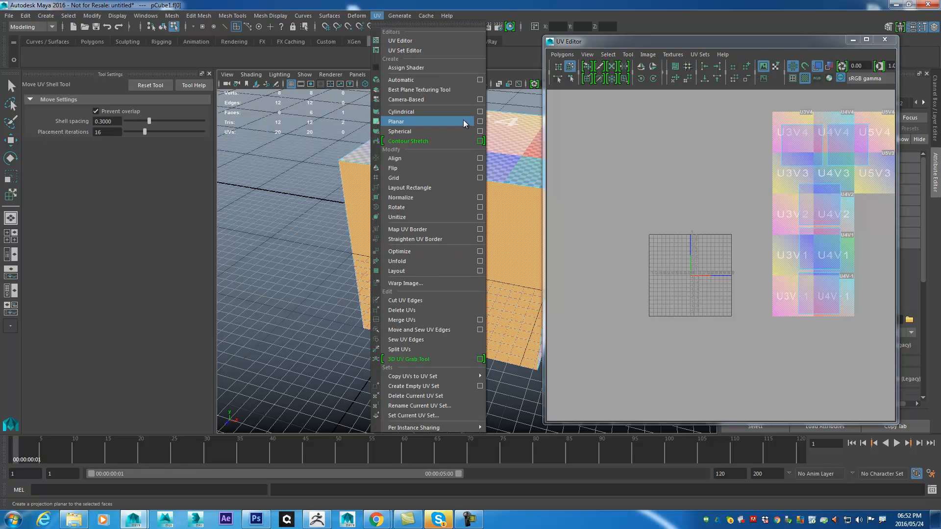
click(481, 122)
click(711, 126)
click(754, 219)
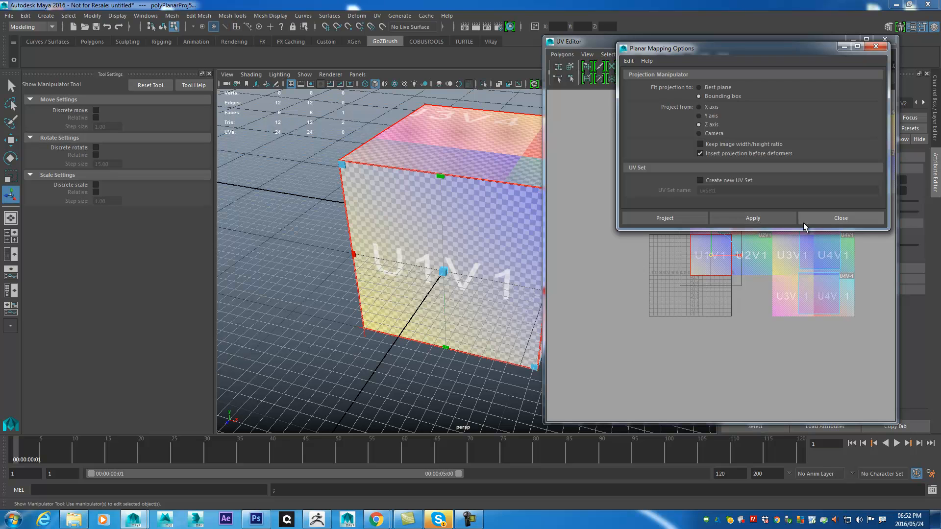
click(825, 220)
scroll(686, 206, up, 2)
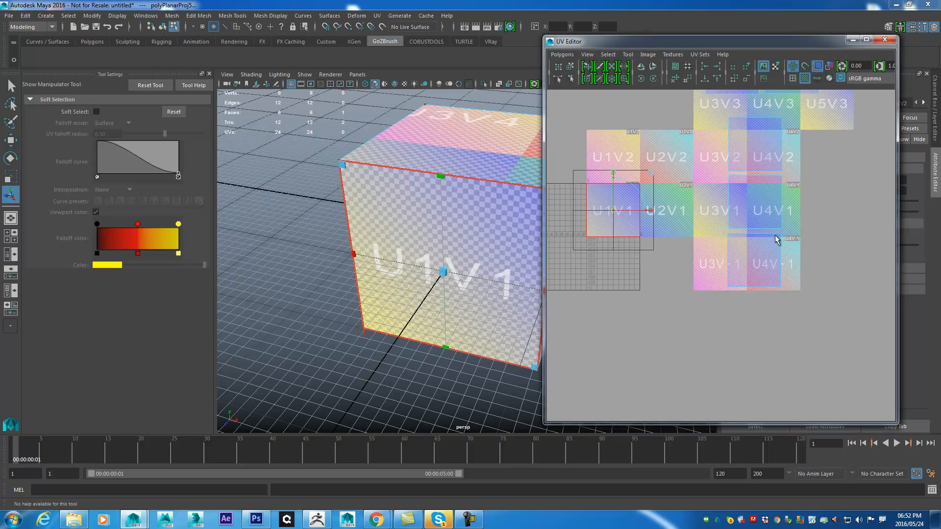
Turn off the checkered tile display and move the newly projected UV shell to the lower end of the shell column
click(805, 80)
alt+middle_drag(647, 177, 630, 289)
drag(637, 277, 771, 386)
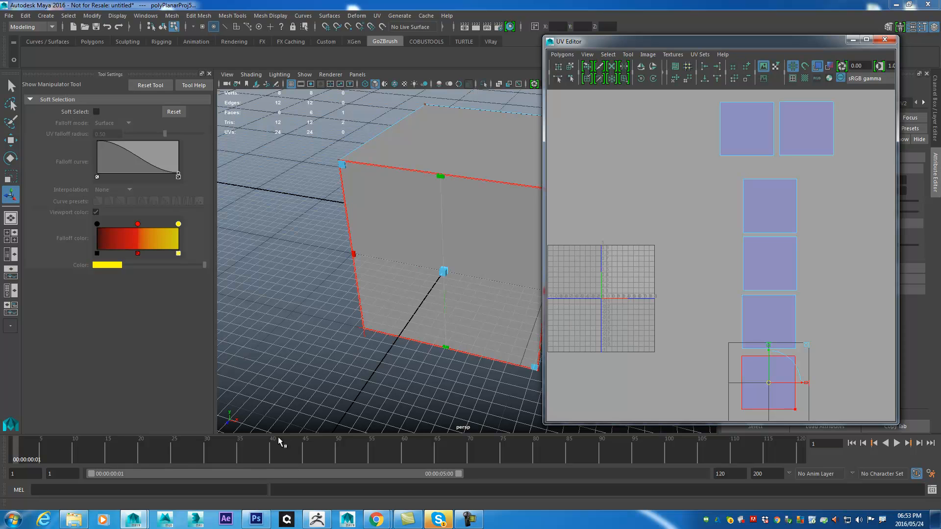
Switch to Photoshop, review the UV mapping types in the workflow notes of Untitled-2, and return to Maya
click(255, 519)
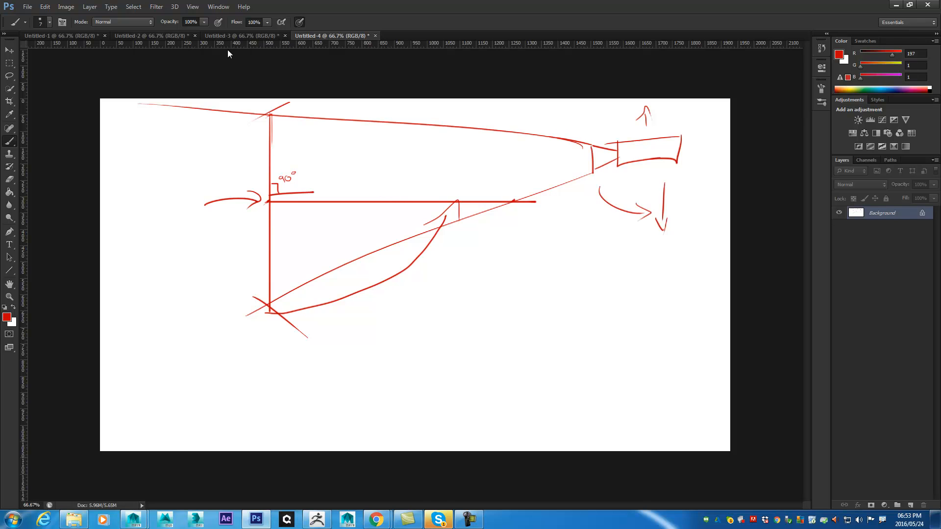
click(165, 37)
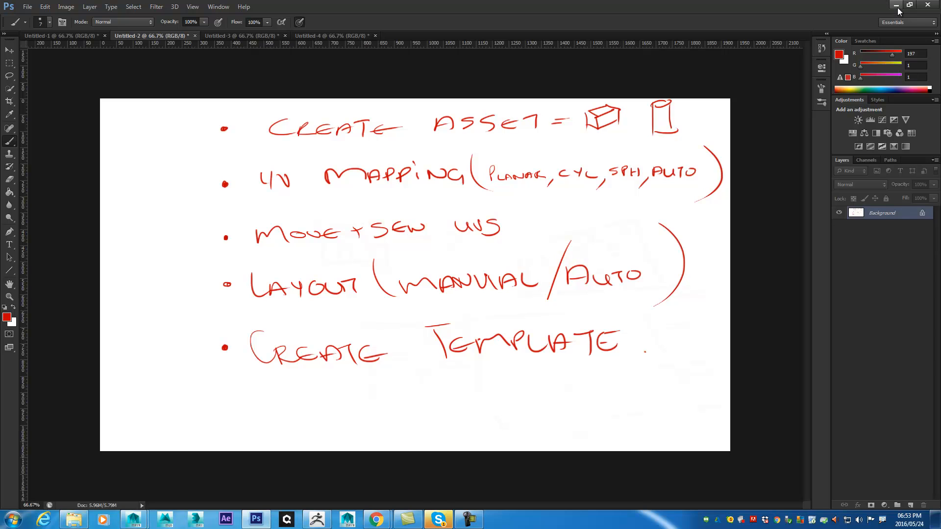
drag(558, 168, 572, 167)
drag(660, 162, 672, 164)
click(894, 6)
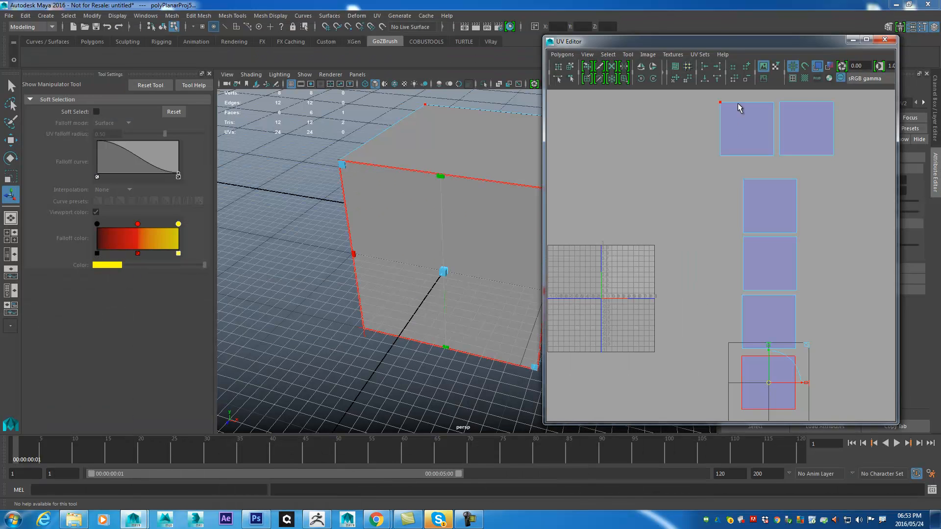
Duplicate the mapped cube in object mode and hide the copy, leaving the original cube selected
drag(785, 42, 751, 29)
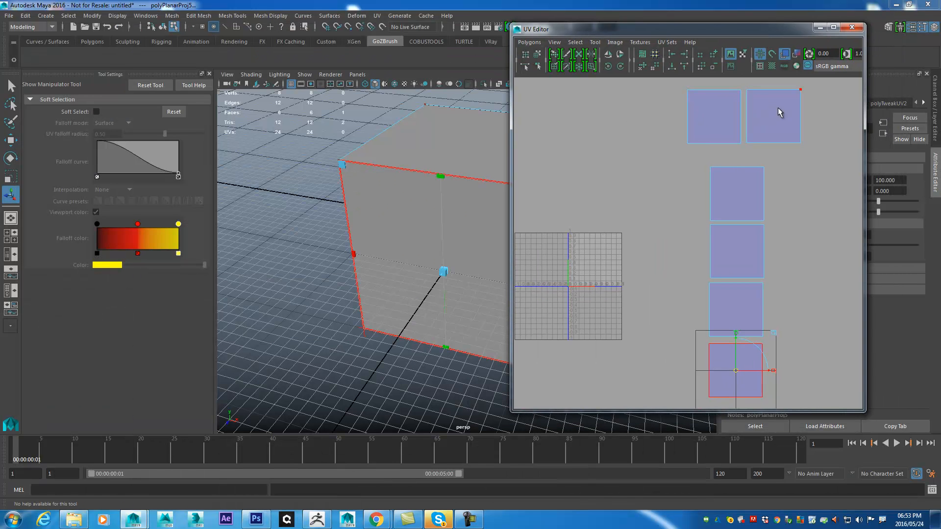
click(471, 206)
alt+middle_drag(405, 211, 292, 207)
right_drag(424, 177, 455, 148)
scroll(408, 261, down, 4)
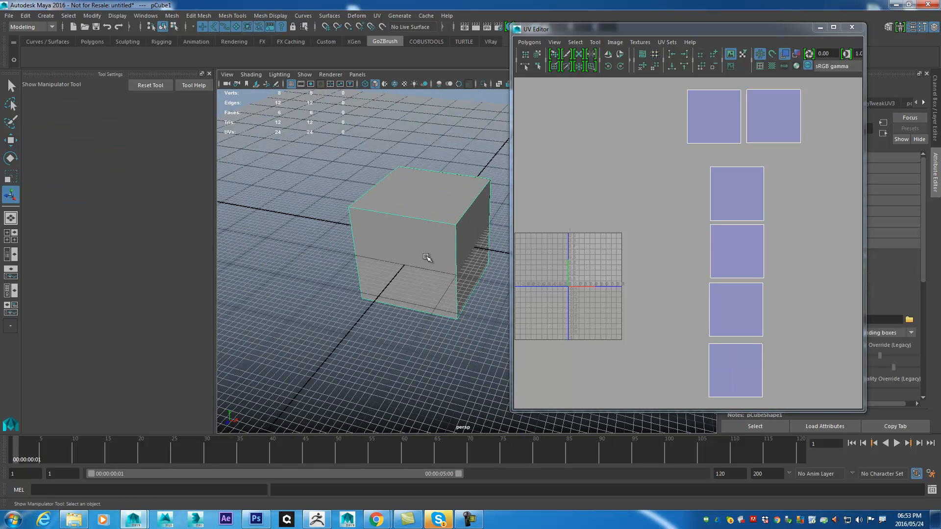
key(ctrl+d)
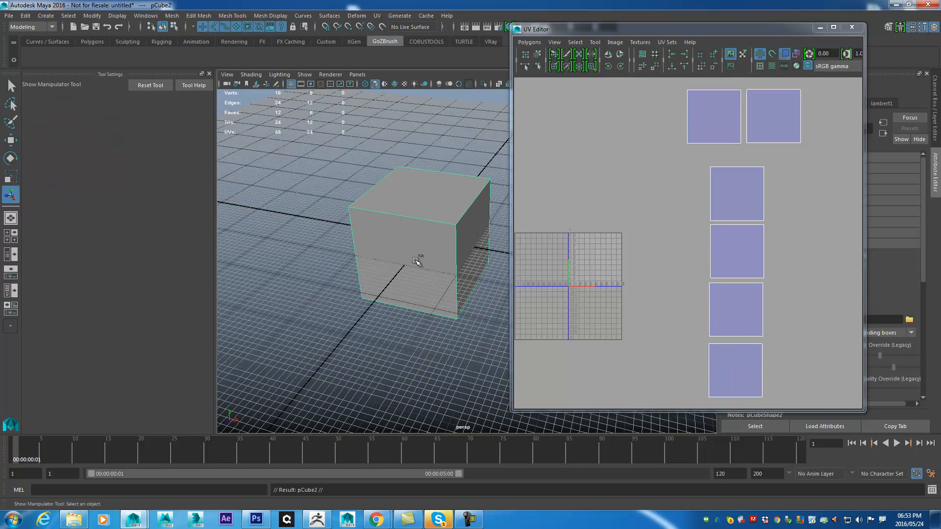
key(ctrl+h)
click(440, 223)
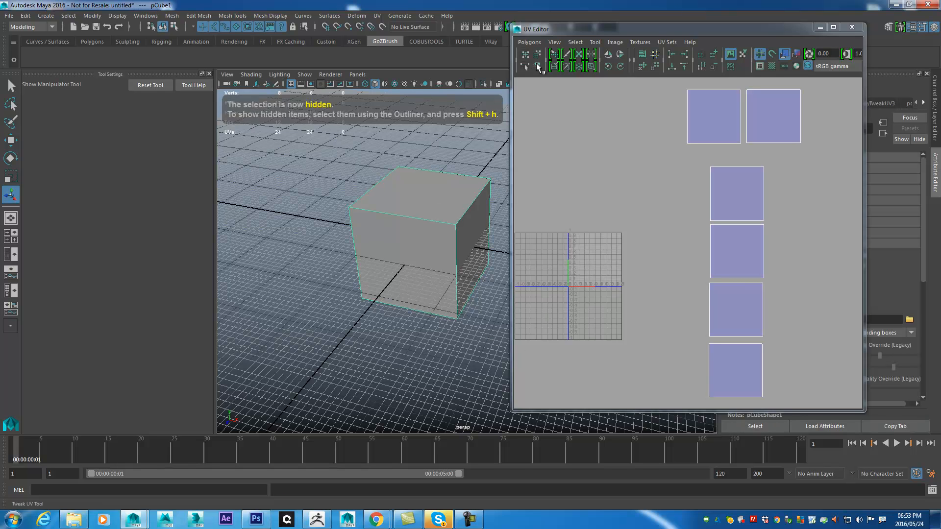
Delete all UVs of the selected cube and move the UV Editor clear of the cube
click(530, 42)
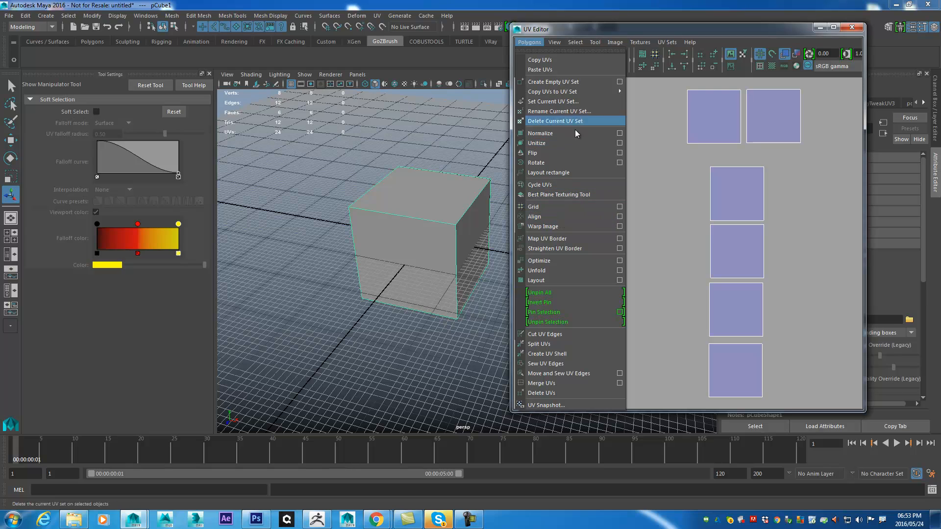
click(544, 394)
alt+right_drag(275, 274, 370, 278)
alt+middle_drag(370, 277, 344, 301)
alt+right_drag(328, 275, 372, 282)
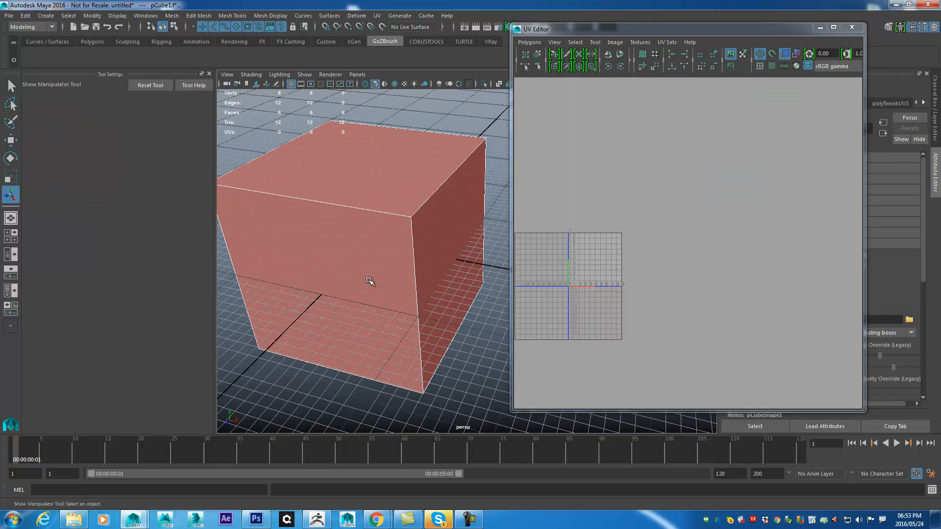
alt+middle_drag(338, 210, 358, 207)
drag(623, 31, 654, 89)
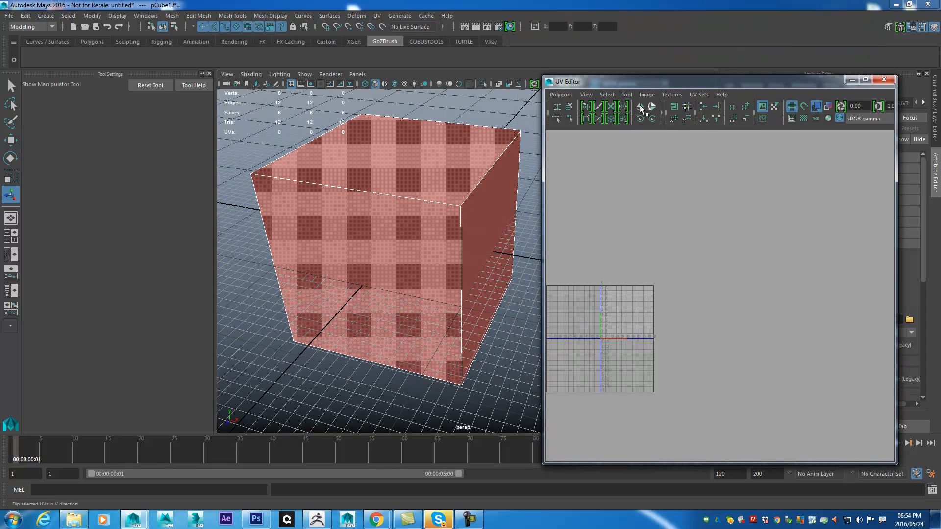
Try automatic mapping on the cube with 4 planes and inspect the projection planes around it
click(377, 16)
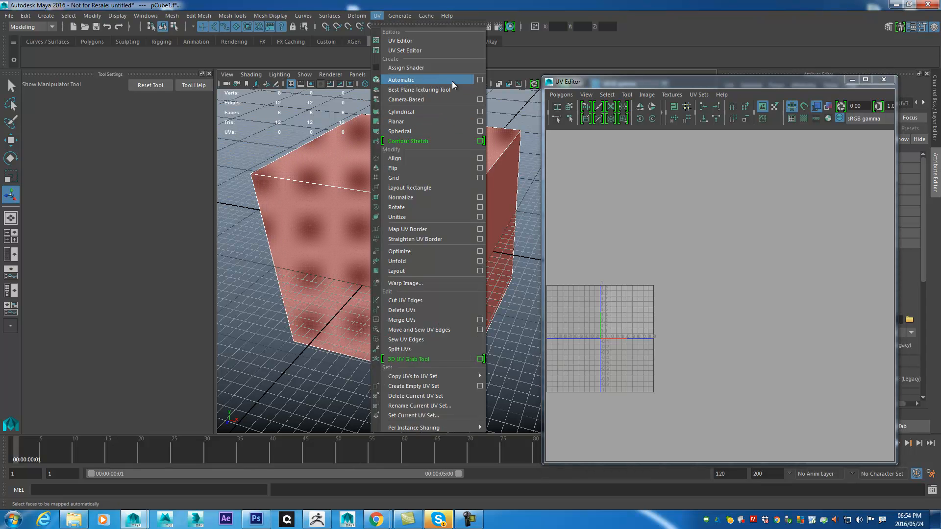
click(480, 79)
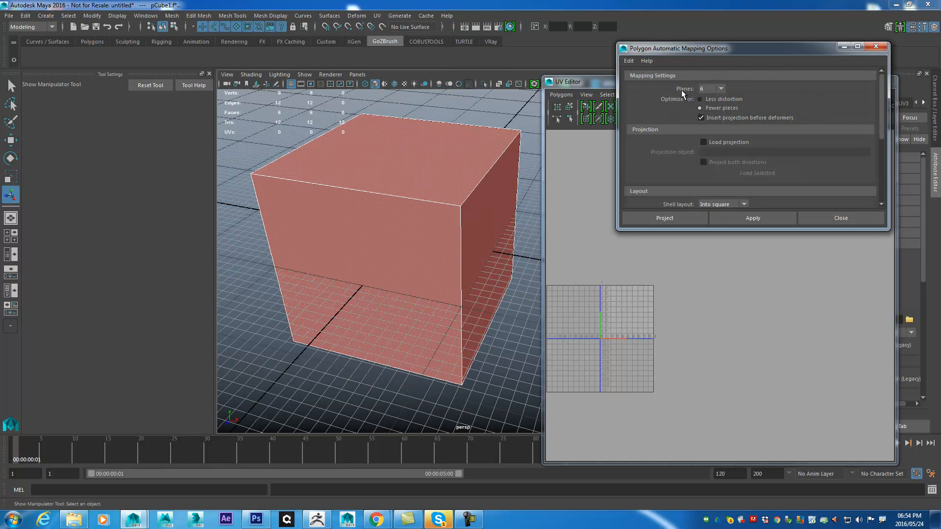
click(715, 90)
click(754, 218)
alt+middle_drag(445, 303, 425, 213)
alt+drag(424, 212, 405, 244)
alt+right_drag(406, 244, 375, 159)
alt+drag(375, 159, 493, 142)
alt+drag(463, 194, 399, 275)
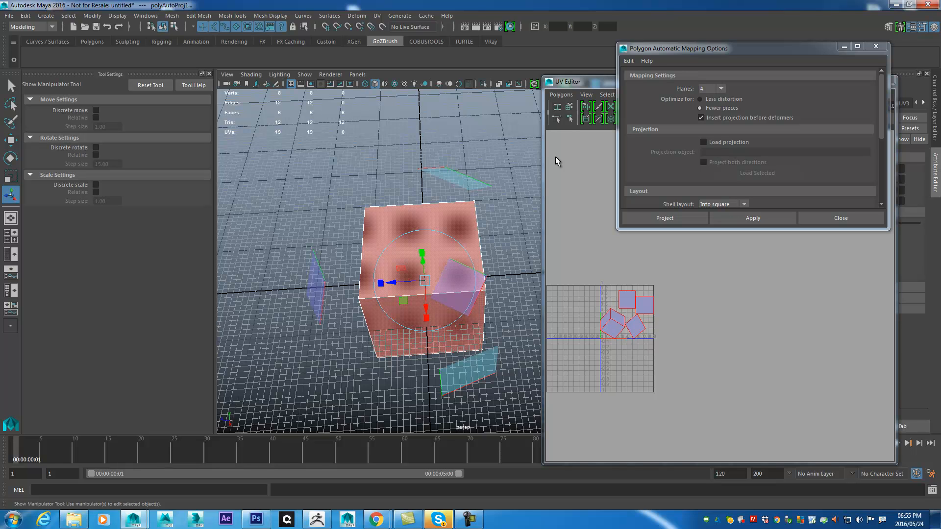
Undo the four-plane automatic mapping and the deletion of the cube's UVs
click(424, 188)
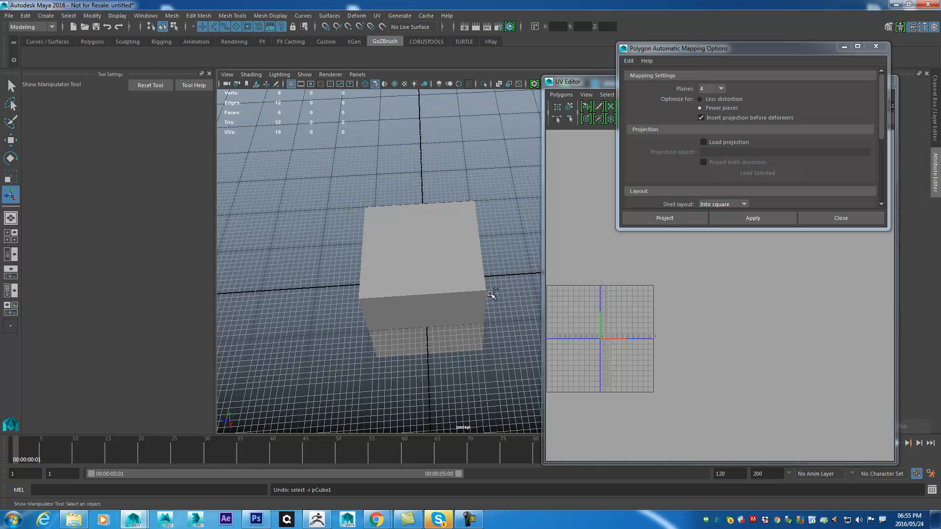
key(ctrl+z)
key(ctrl+z)
key(ctrl+z)
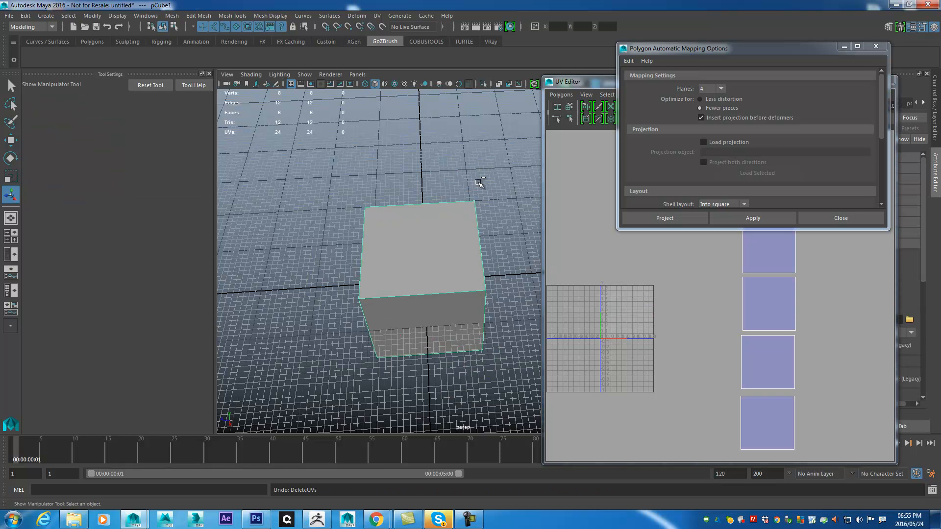
Apply automatic mapping to the cube with 6 planes and bring the UV Editor to the front
click(716, 89)
click(709, 130)
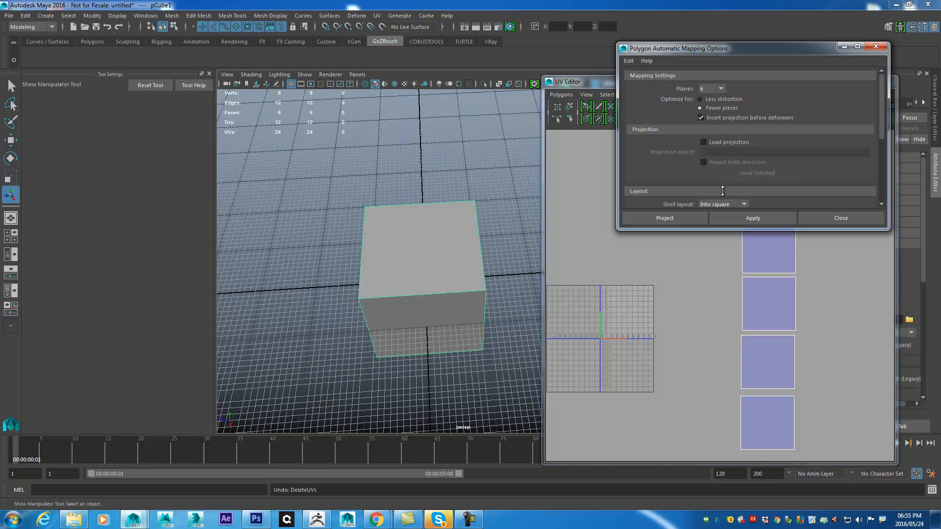
click(759, 218)
click(674, 419)
Examine the six projection planes around the cube and the arrangement of its shells in the UV Editor
alt+drag(432, 303, 456, 150)
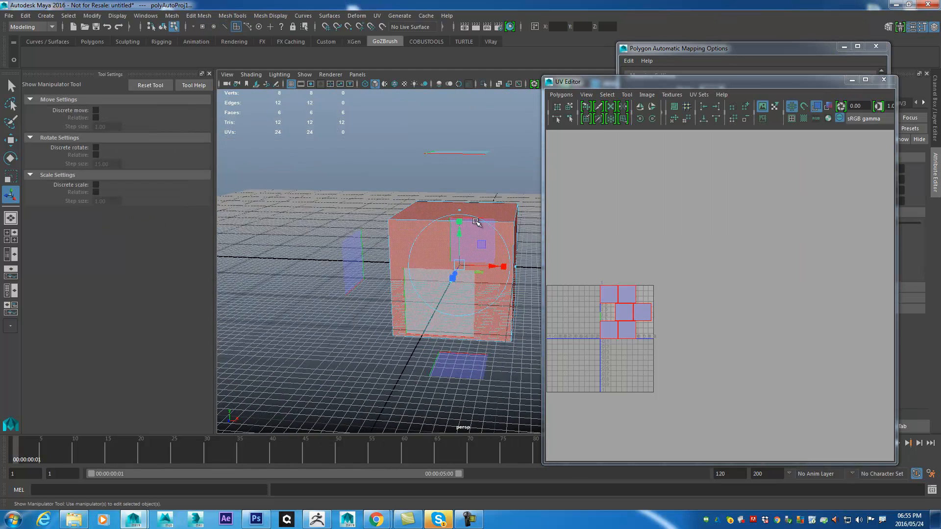
alt+drag(435, 289, 458, 286)
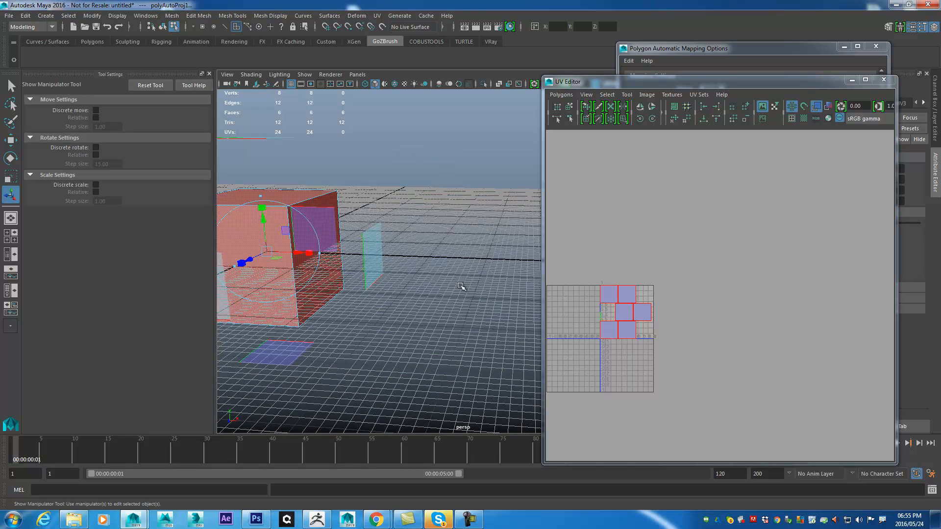
alt+drag(417, 253, 508, 190)
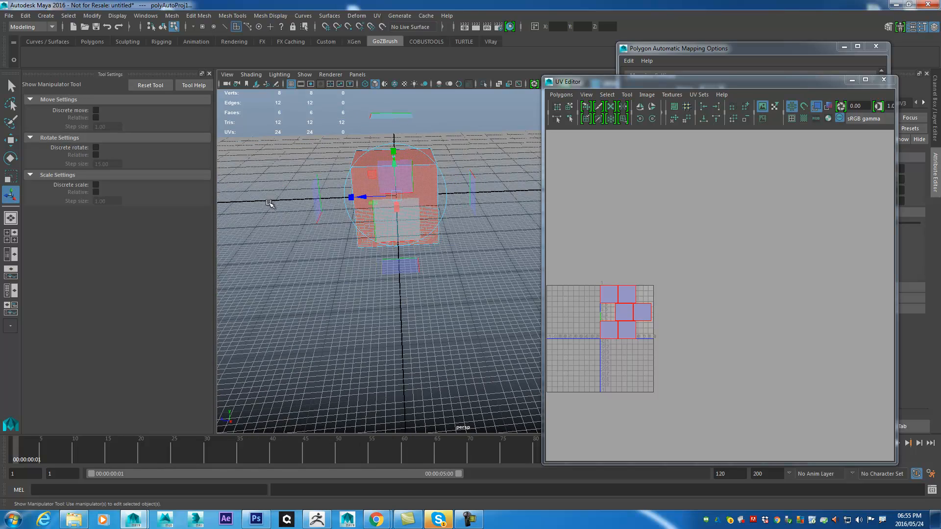
alt+drag(275, 205, 525, 299)
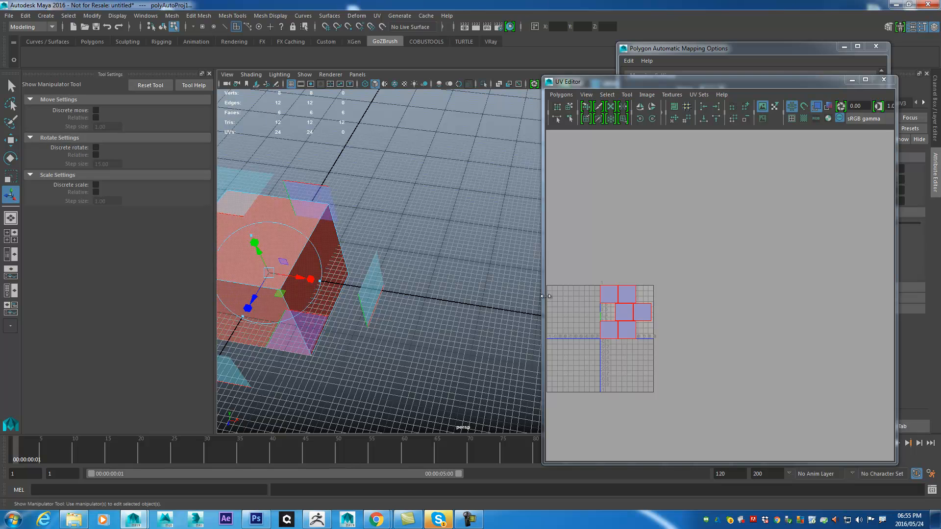
click(666, 277)
scroll(654, 249, up, 5)
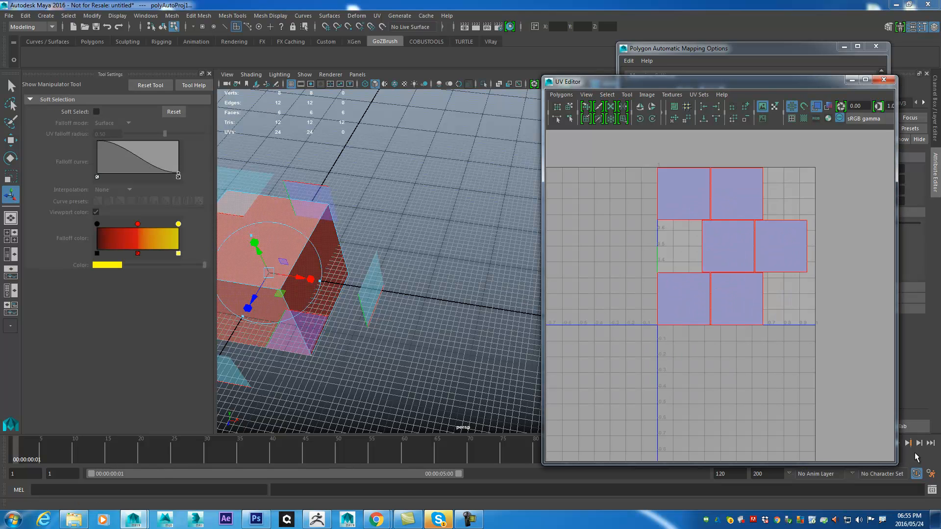
scroll(720, 295, up, 3)
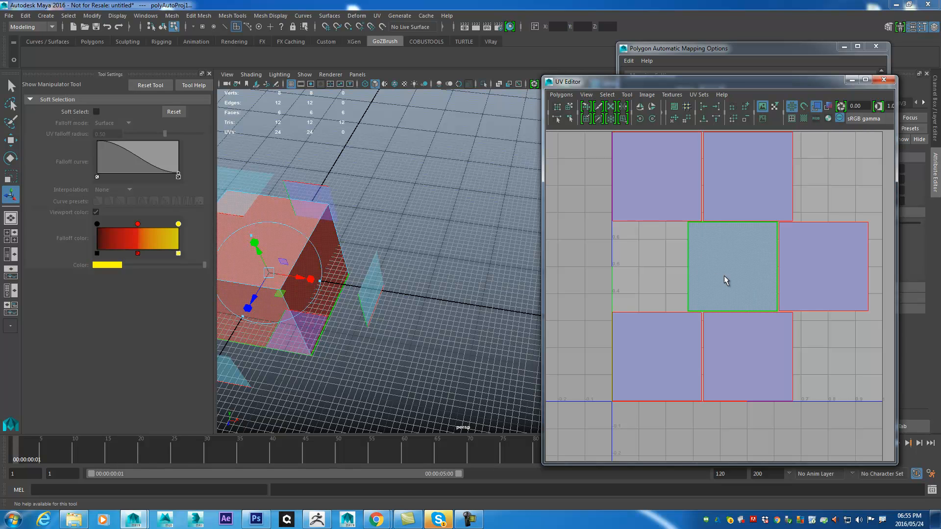
scroll(695, 181, down, 3)
alt+middle_drag(726, 230, 686, 215)
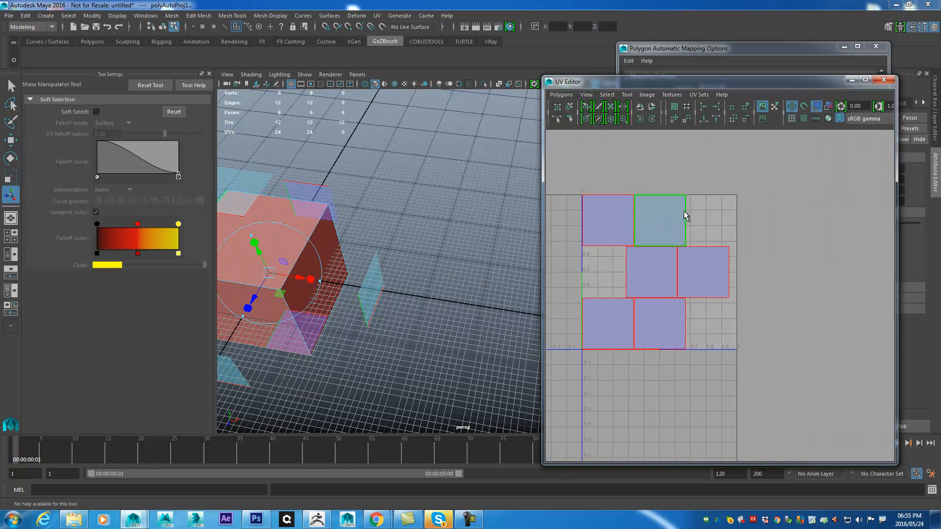
scroll(686, 230, down, 4)
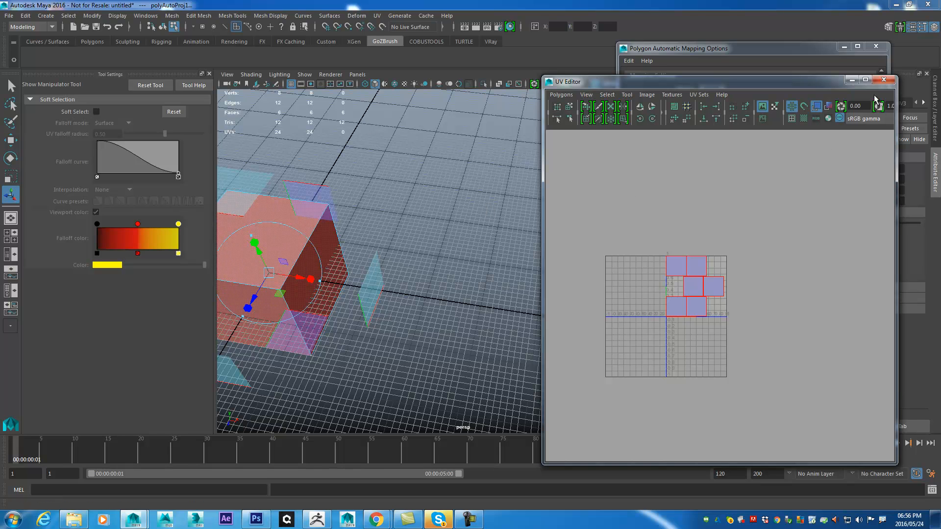
Close the UV Editor and delete the automatically mapped cube
drag(772, 86, 661, 64)
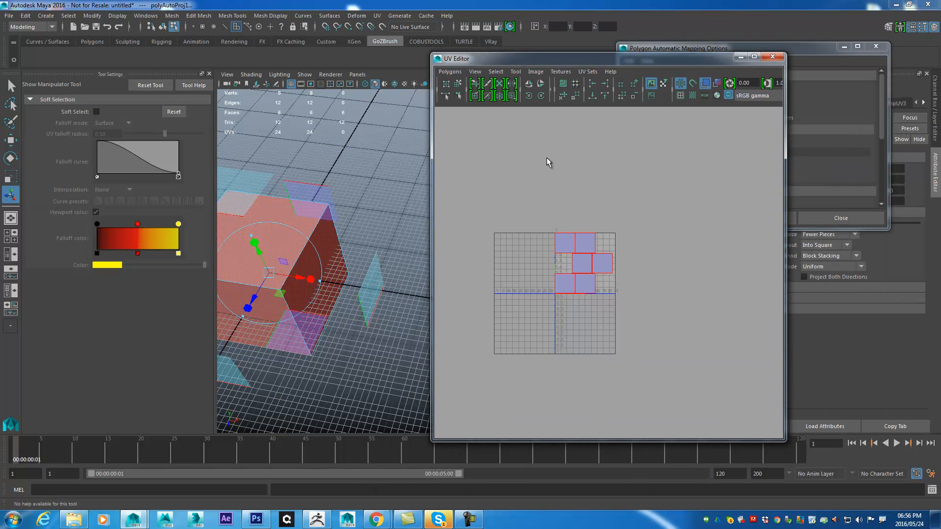
alt+middle_drag(320, 191, 509, 172)
click(772, 57)
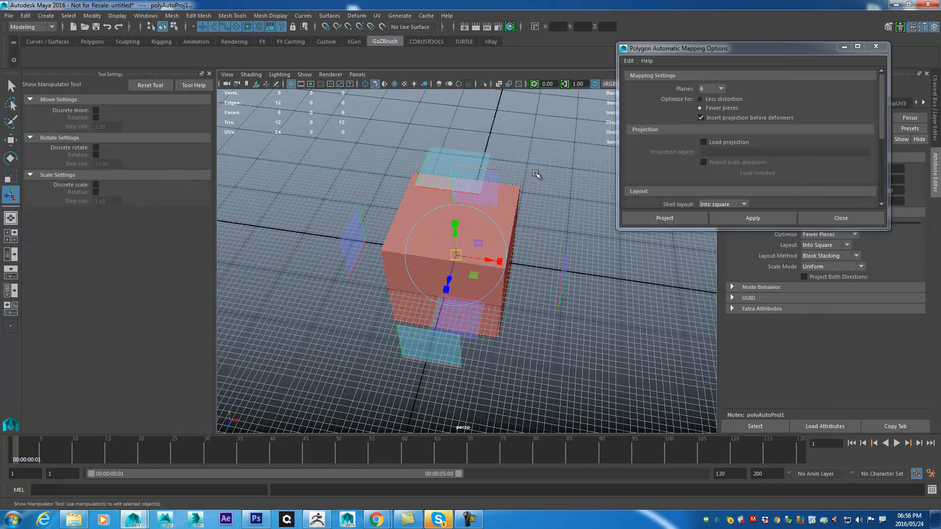
click(462, 253)
key(Delete)
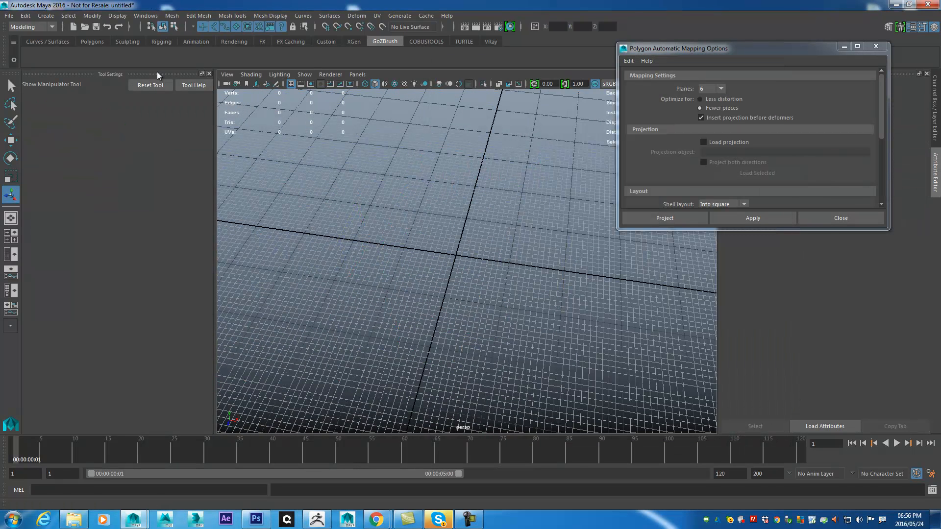
Create a polygon cylinder at the origin and scale it up uniformly
click(99, 43)
click(65, 57)
click(460, 251)
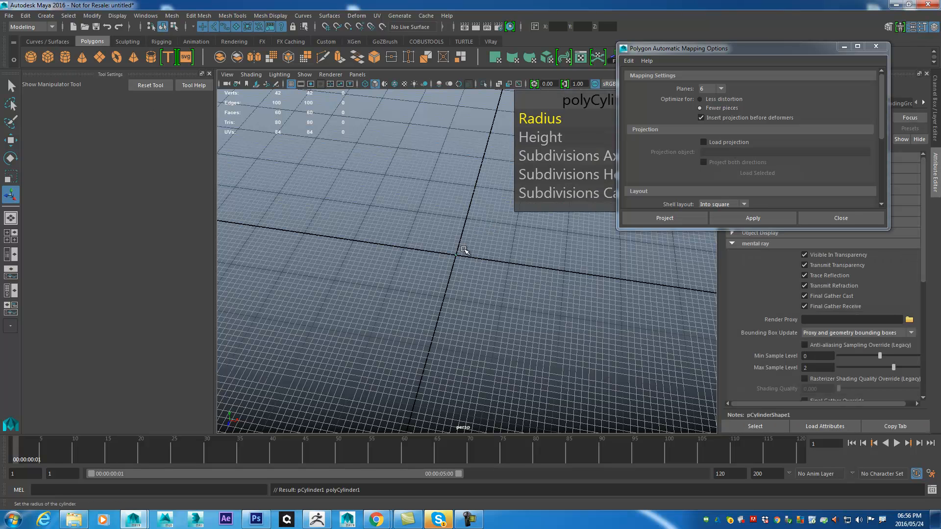
key(r)
drag(456, 256, 343, 102)
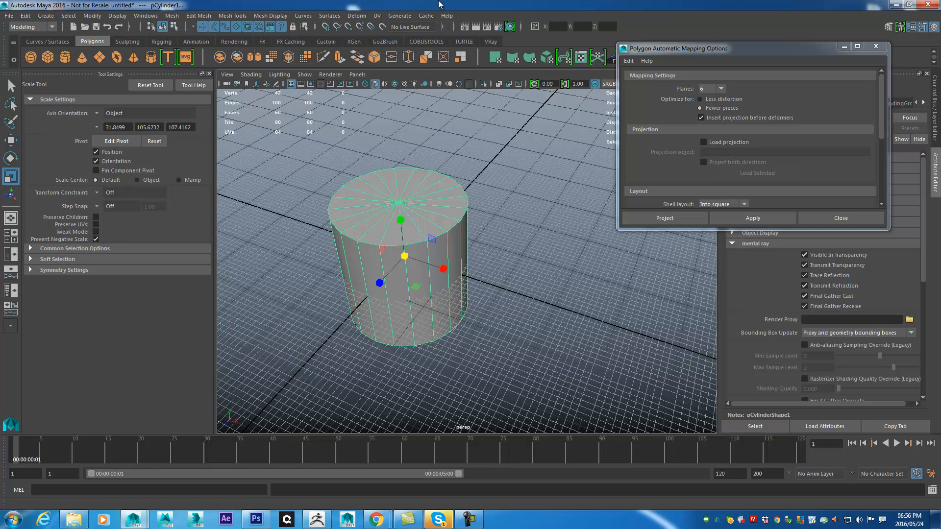
Delete all default UVs of the cylinder
click(366, 20)
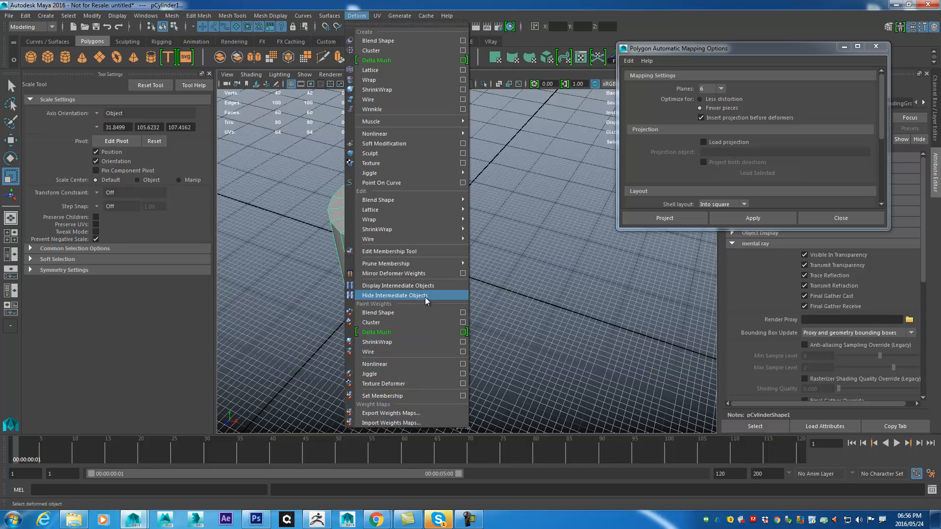
mouse_move(377, 15)
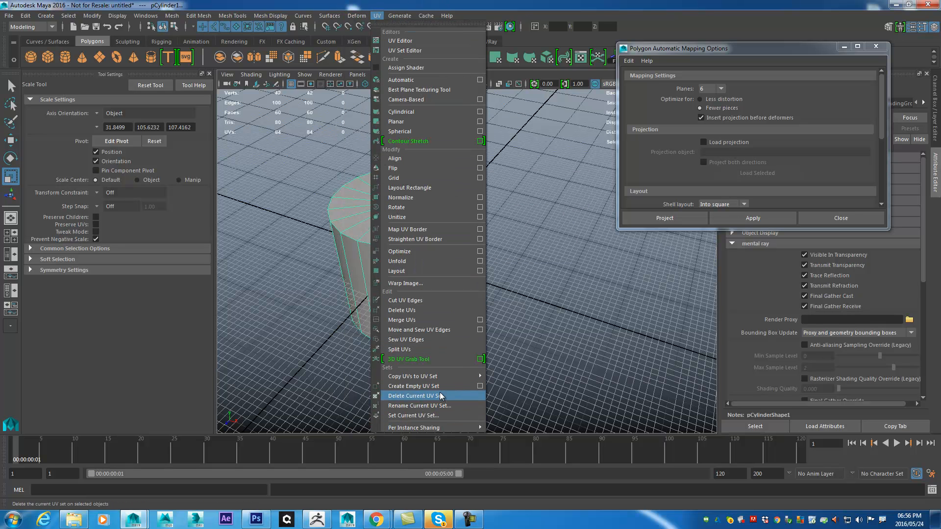
click(434, 310)
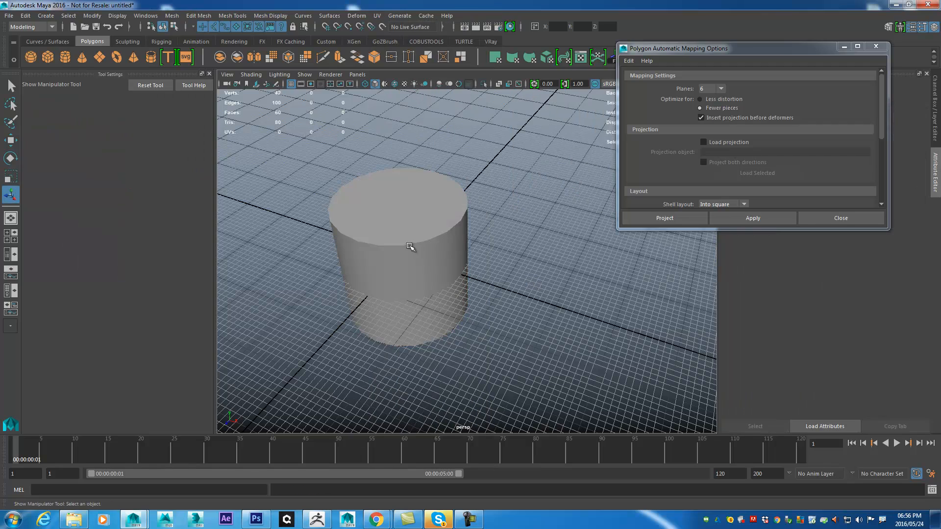
Apply a cylindrical UV projection to the cylinder, examine its manipulator and close the Polygon Automatic Mapping options
alt+drag(436, 137, 471, 147)
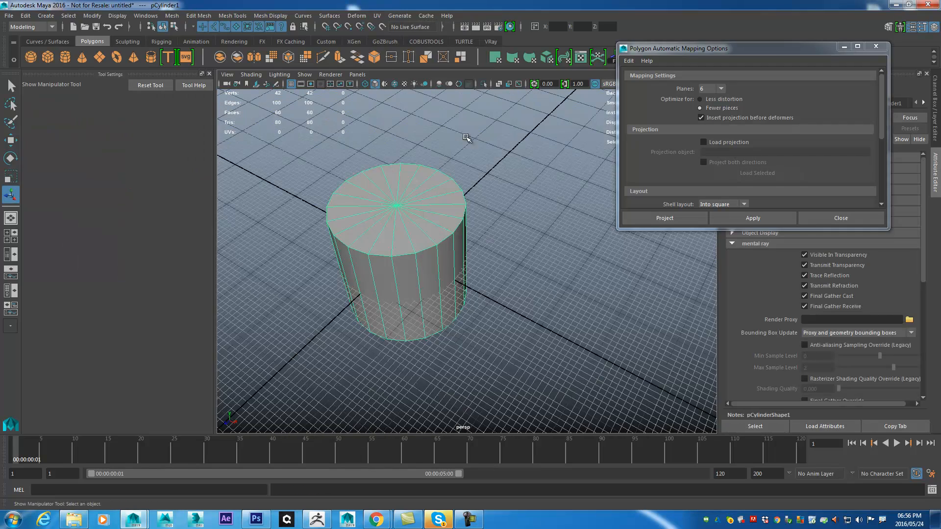
click(377, 16)
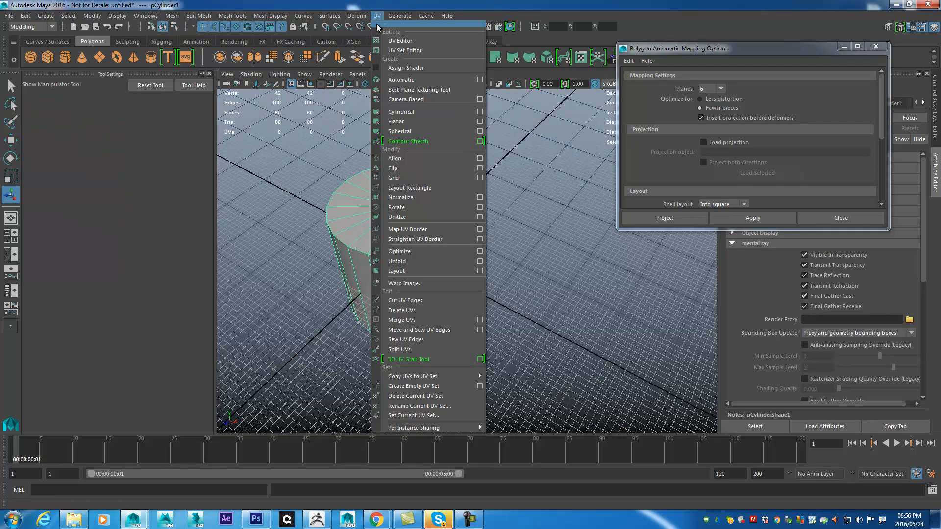
click(456, 111)
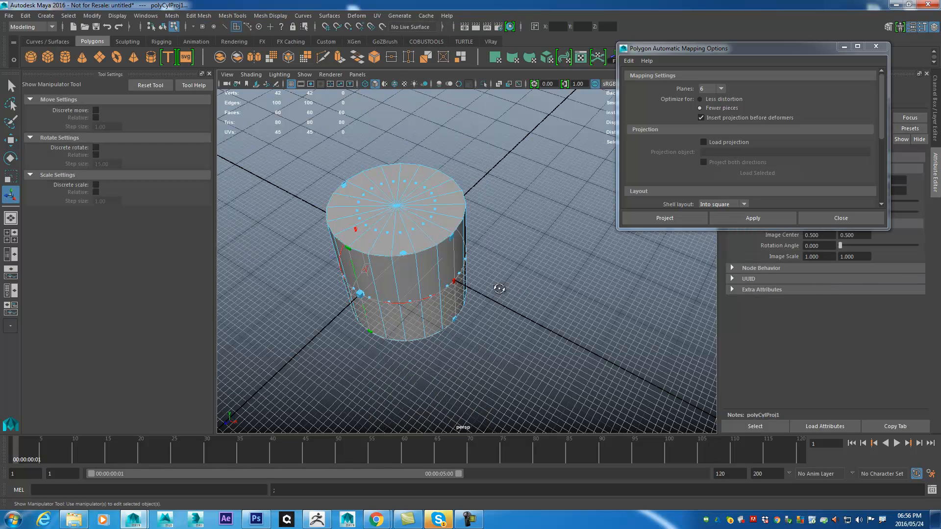
alt+drag(499, 290, 500, 275)
alt+right_drag(500, 274, 598, 310)
alt+drag(598, 310, 510, 277)
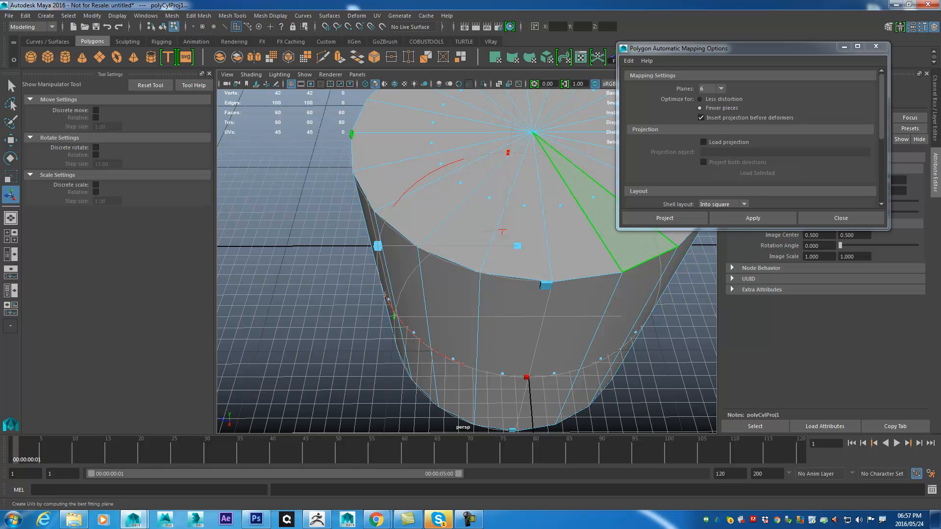
click(828, 218)
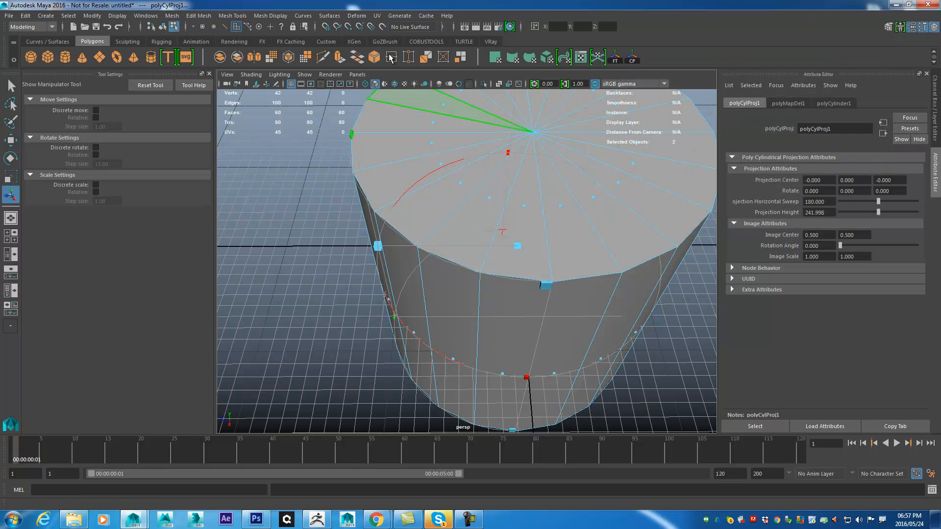
Return to object mode and delete the cylindrically mapped cylinder
click(403, 16)
mouse_move(377, 15)
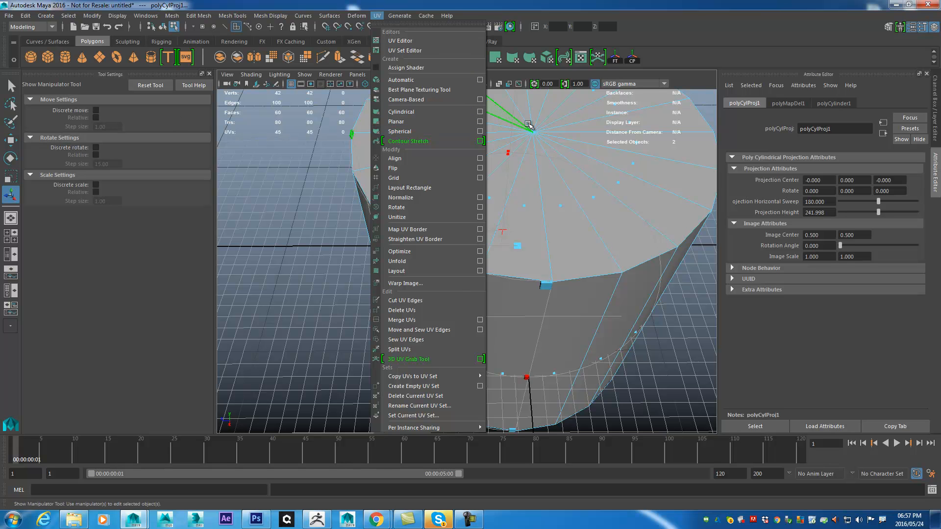
alt+right_drag(655, 262, 544, 221)
key(F8)
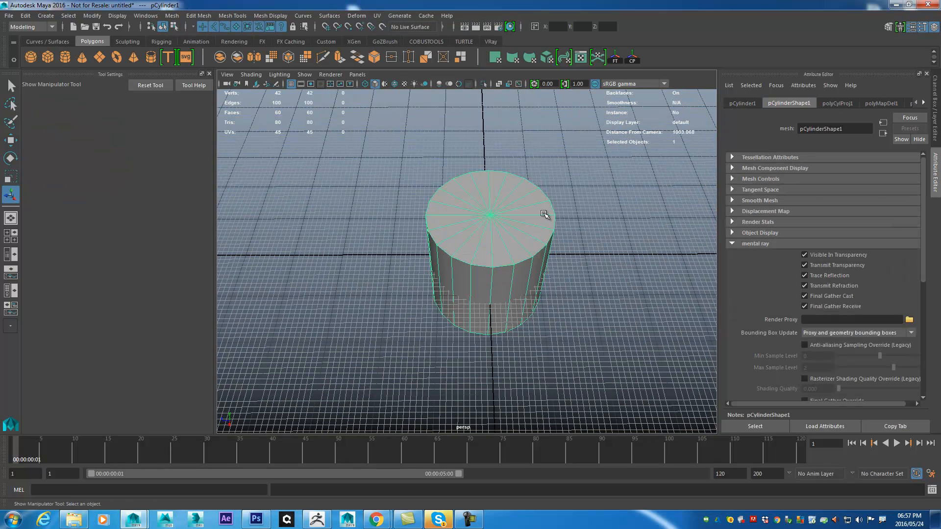
key(Delete)
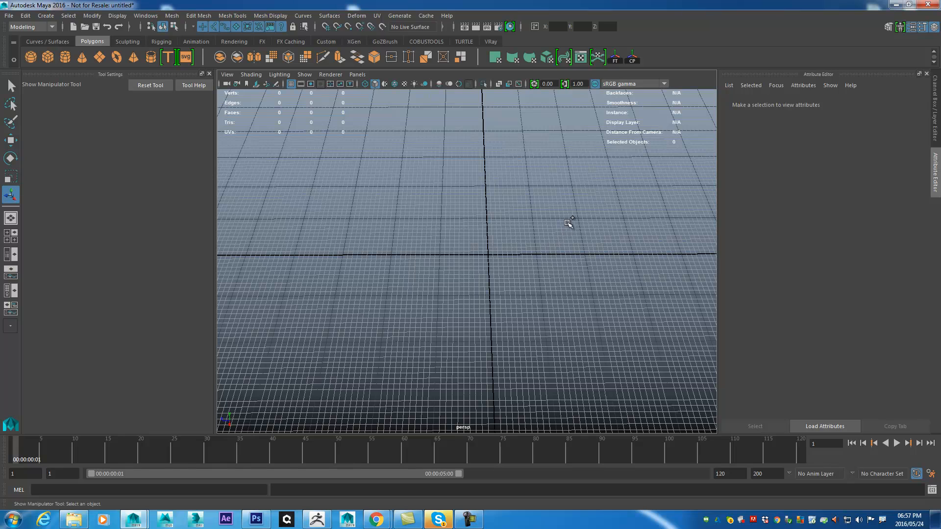
Create a polygon cube at the origin and frame it in the perspective view
shift+right_drag(565, 224, 551, 236)
click(528, 237)
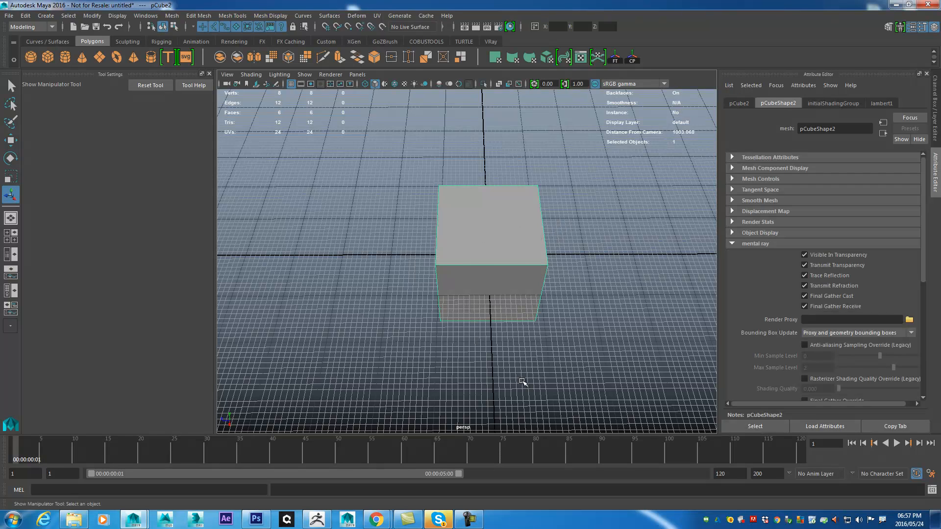
alt+drag(523, 382, 513, 281)
alt+right_drag(513, 282, 564, 288)
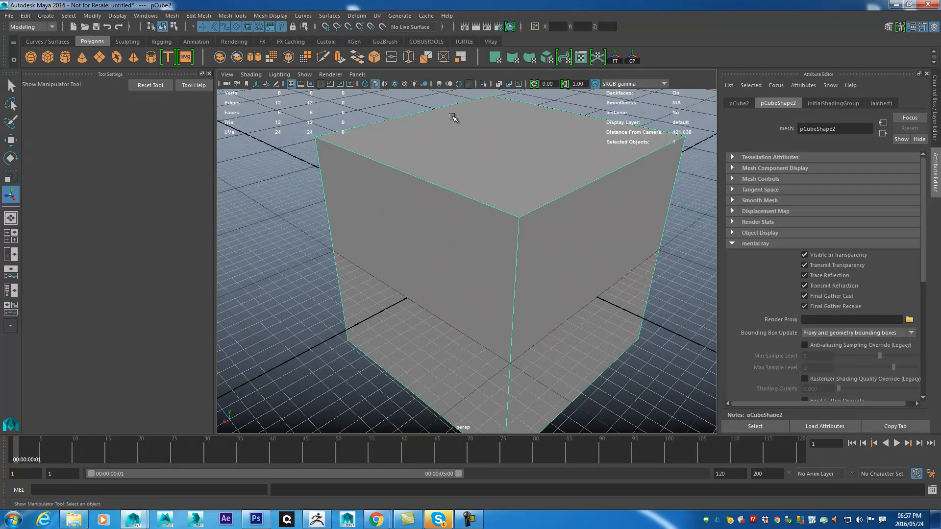
key(f)
Open the UV Editor for the new cube and move its window aside so the model stays visible
click(399, 17)
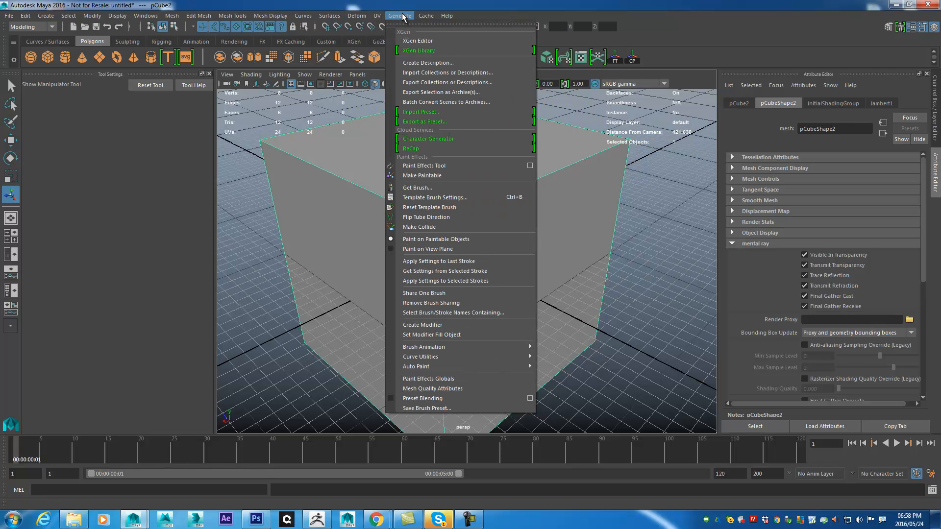
mouse_move(375, 18)
click(396, 41)
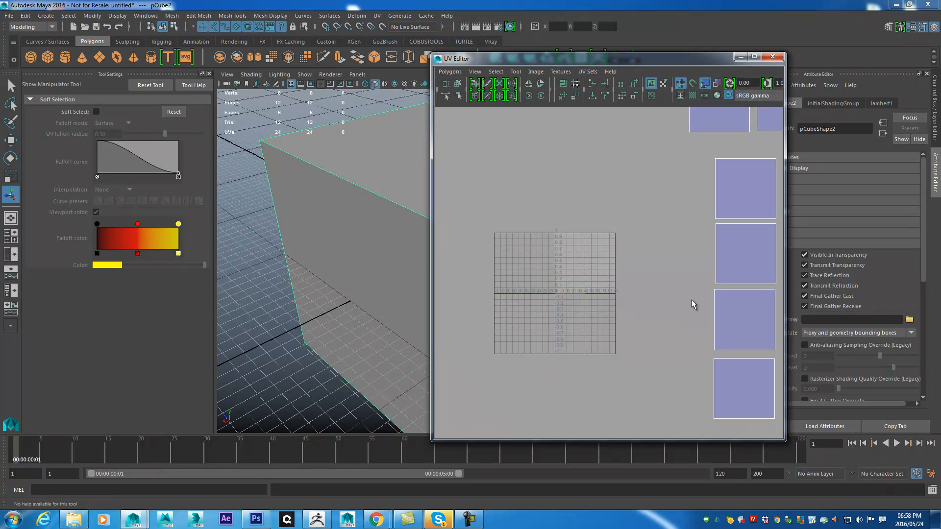
drag(607, 60, 635, 38)
alt+middle_drag(671, 202, 666, 172)
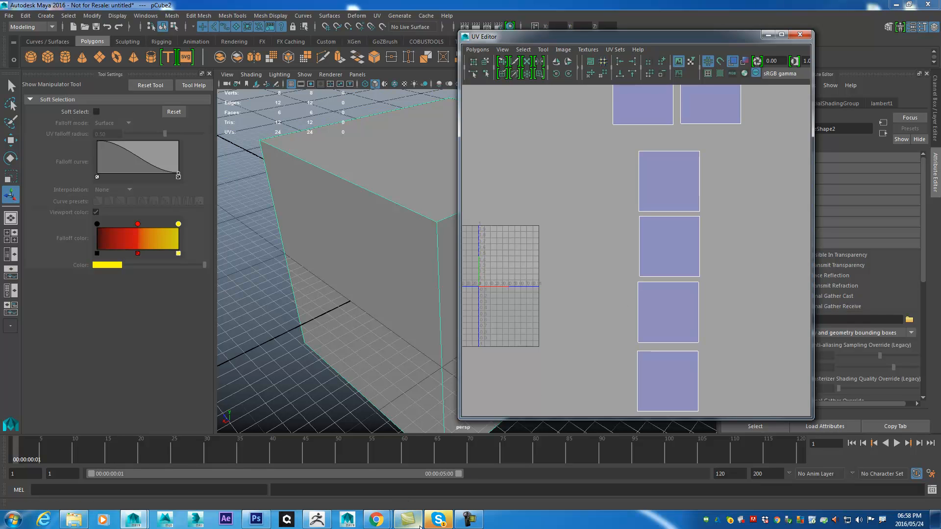
mouse_move(381, 524)
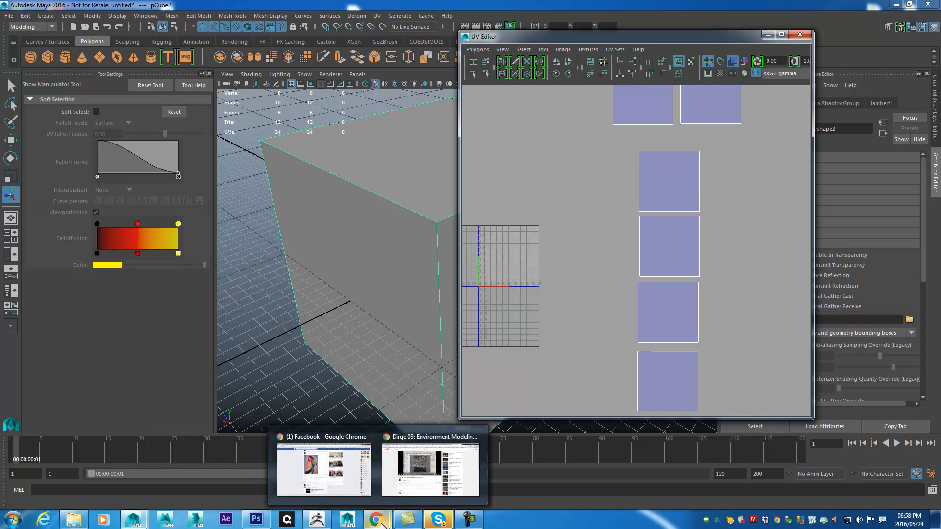
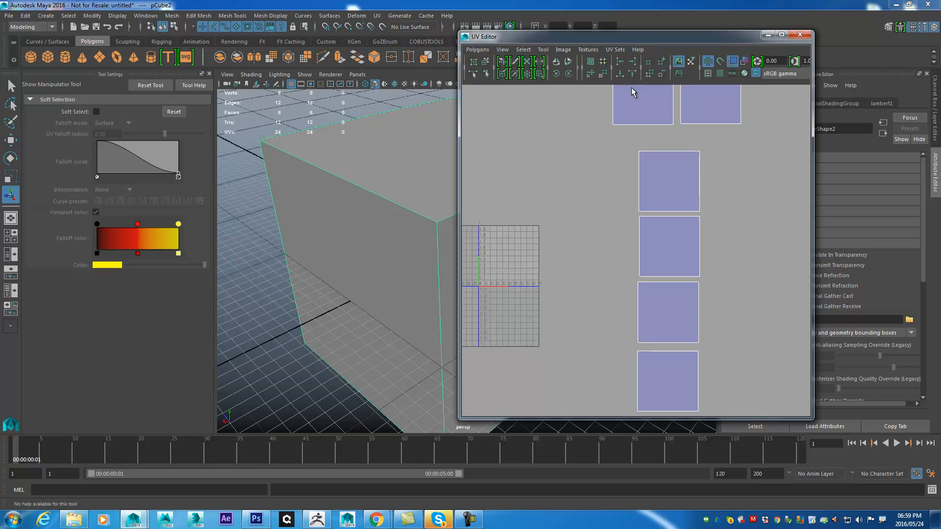
drag(603, 37, 686, 36)
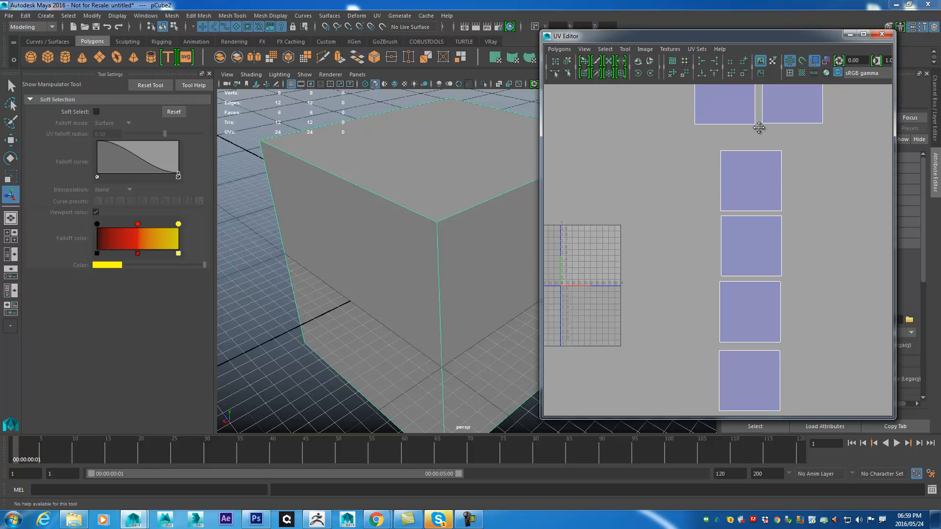
Examine the arrangement of the cube's default UV shells in the UV Editor
alt+middle_drag(759, 127, 775, 177)
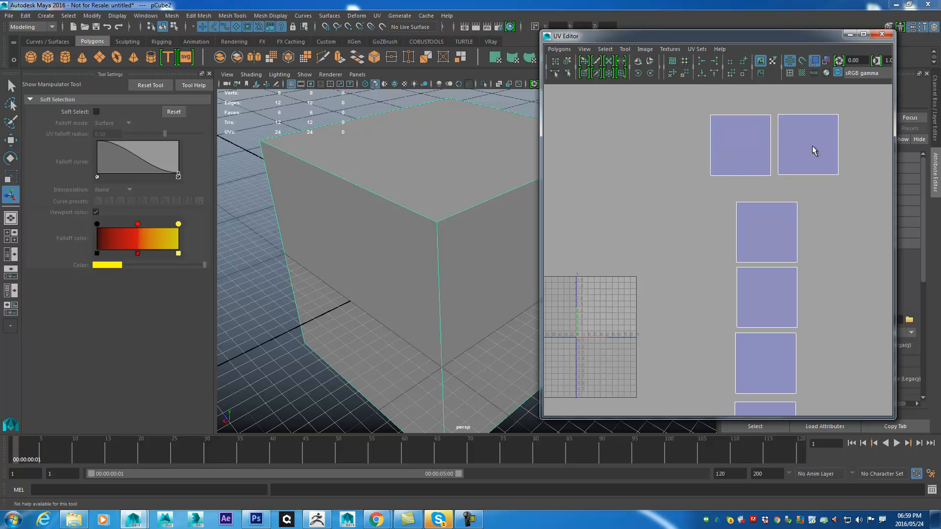
scroll(739, 151, up, 3)
alt+middle_drag(739, 151, 686, 183)
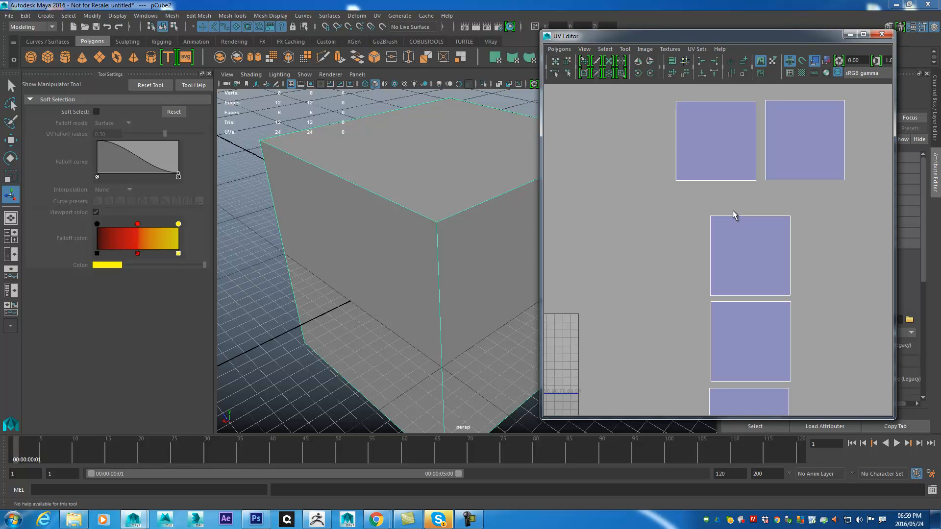
alt+middle_drag(687, 149, 696, 127)
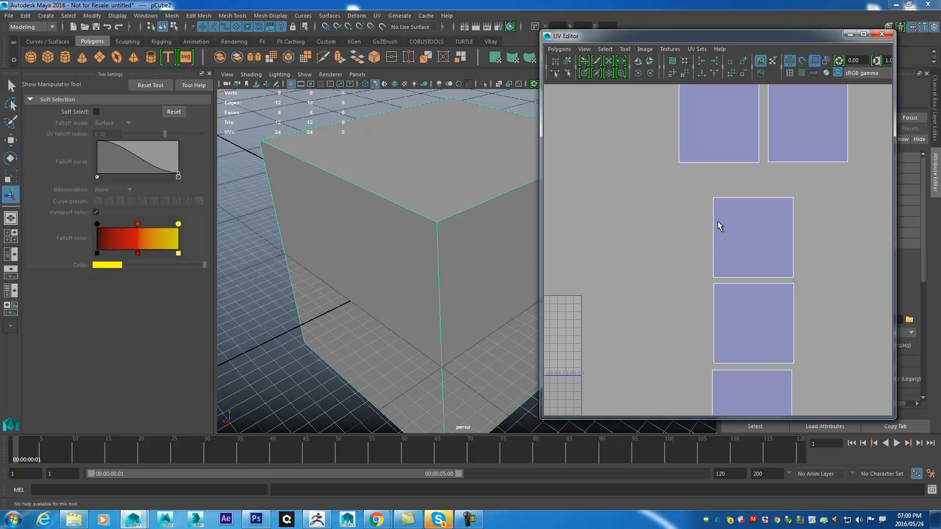
alt+middle_drag(671, 147, 664, 198)
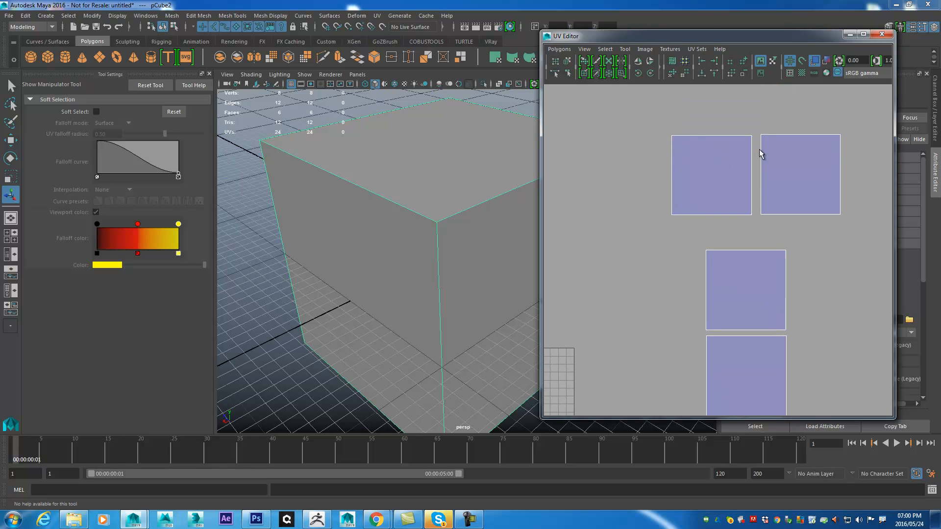
Switch to edge selection in the UV Editor and select the upper edge of the upper-right shell
mouse_move(792, 148)
right_down()
mouse_move(835, 150)
mouse_move(822, 158)
mouse_move(839, 113)
mouse_move(726, 137)
mouse_move(809, 192)
mouse_move(854, 155)
mouse_move(764, 139)
mouse_move(767, 222)
mouse_move(860, 162)
mouse_move(779, 143)
mouse_move(804, 157)
right_up()
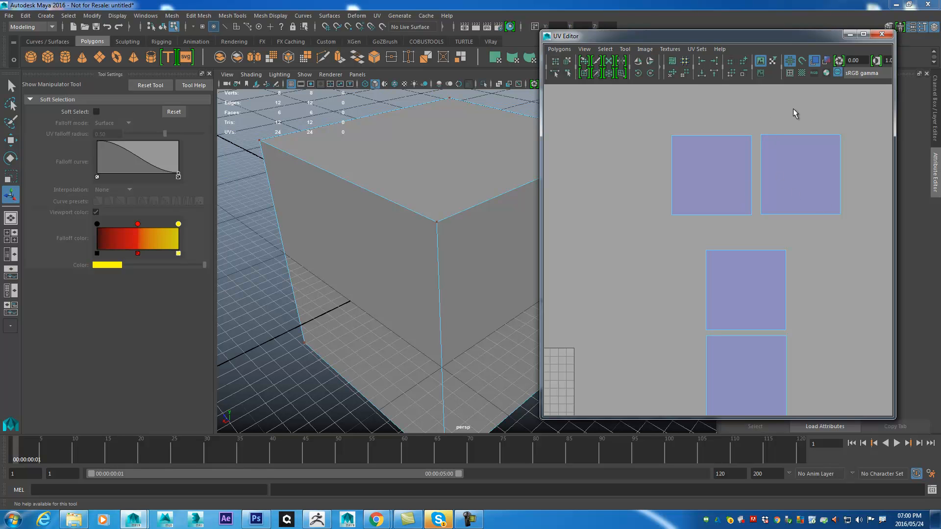
right_drag(806, 148, 806, 123)
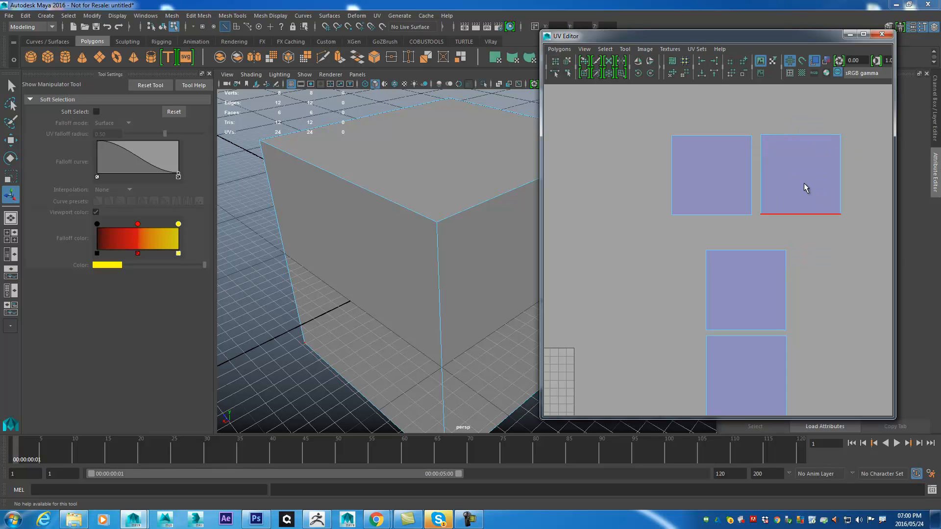
click(802, 141)
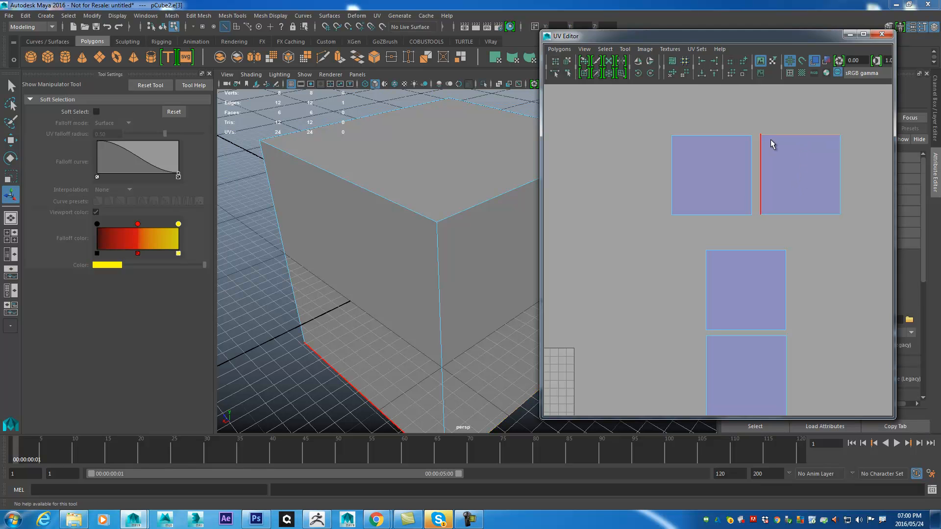
Compare the shared edges of neighbouring shells and reselect the upper edge of the upper-right shell
alt+middle_drag(777, 315, 771, 89)
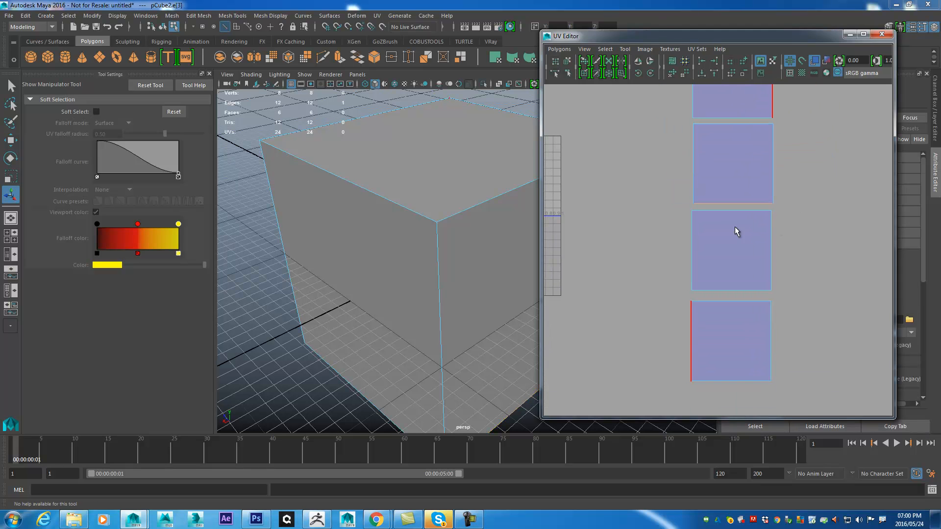
scroll(706, 210, up, 5)
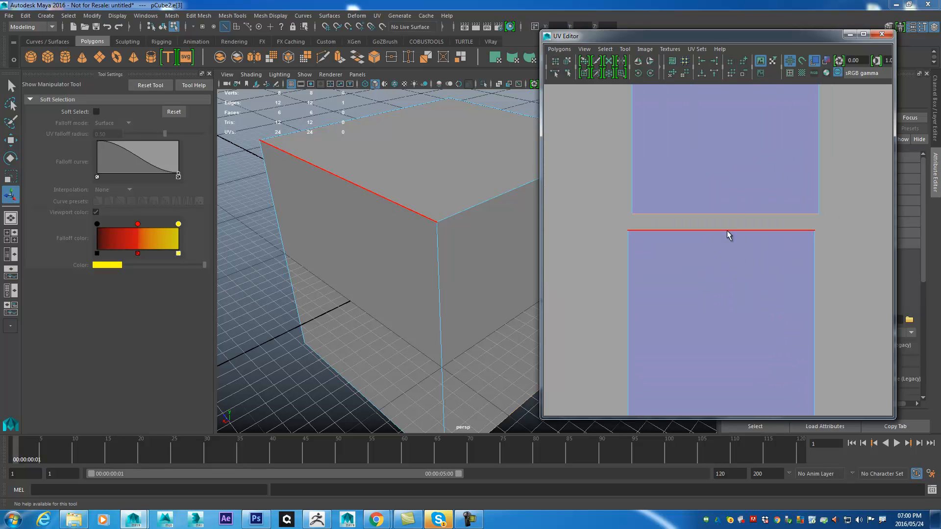
alt+right_drag(813, 258, 744, 236)
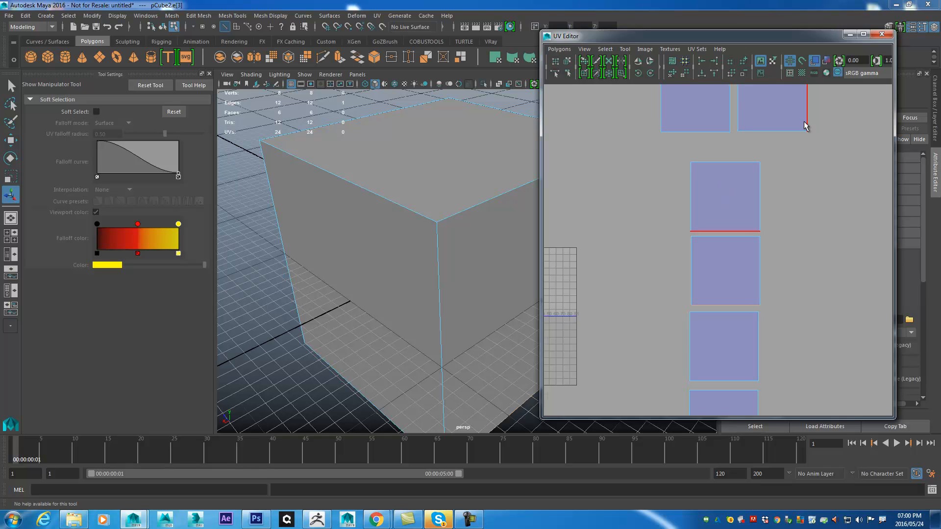
alt+middle_drag(804, 122, 760, 158)
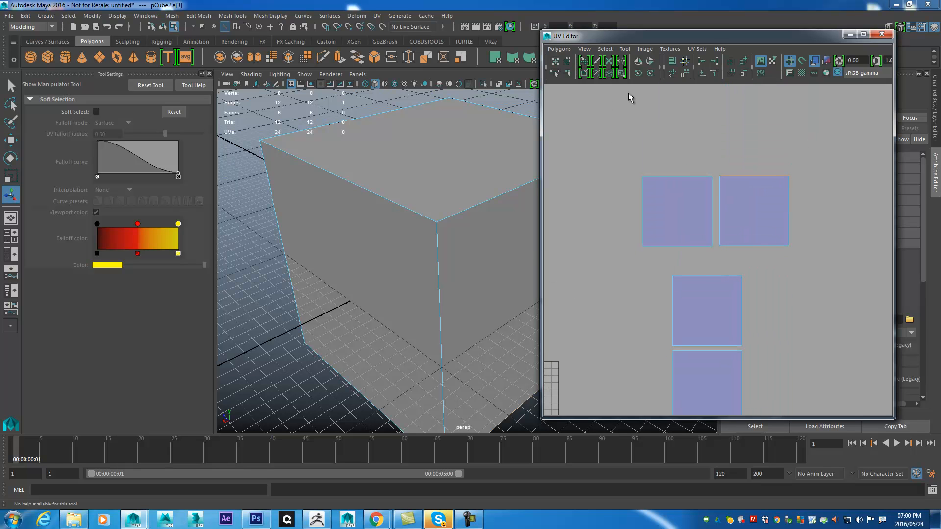
click(748, 190)
click(723, 177)
Minimize the UV Editor, inspect the selected edge on the cube's underside, and restore the editor
click(850, 33)
alt+drag(556, 289, 530, 210)
alt+middle_drag(514, 185, 635, 129)
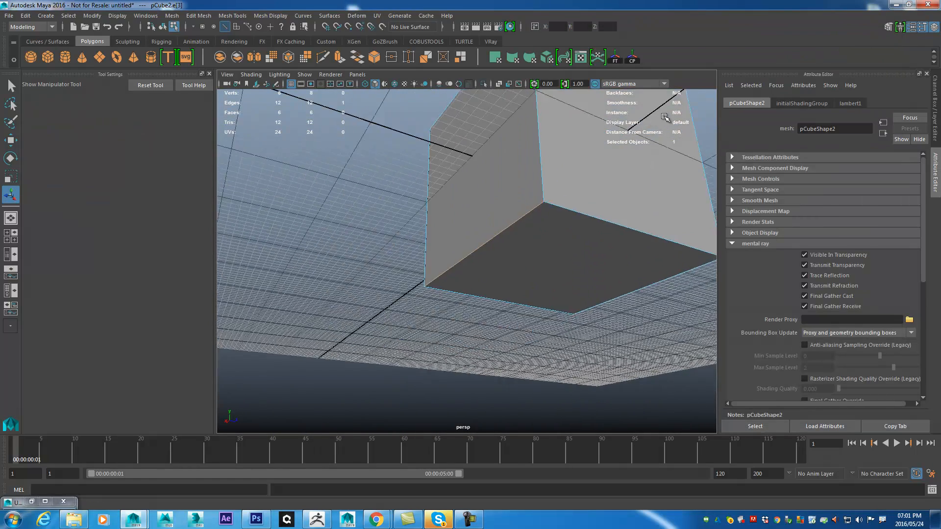
alt+right_drag(539, 274, 601, 305)
alt+middle_drag(600, 305, 472, 318)
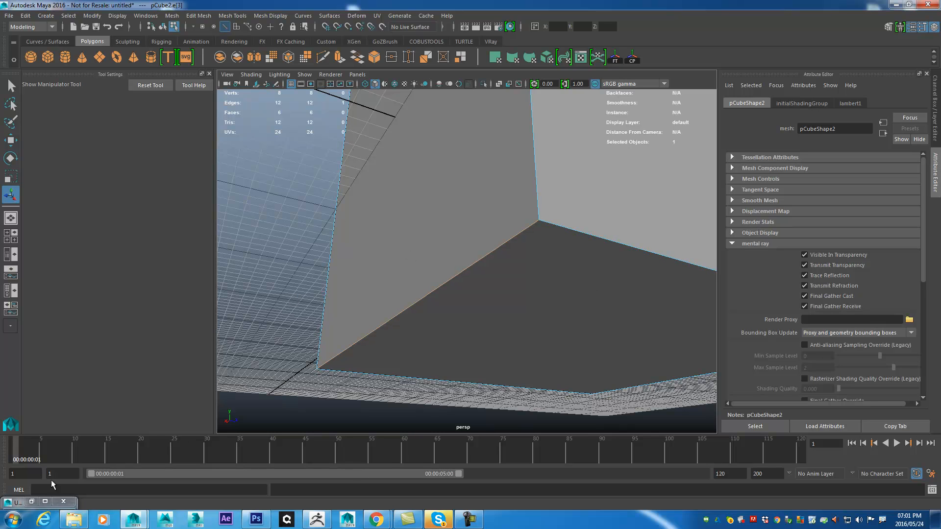
click(32, 501)
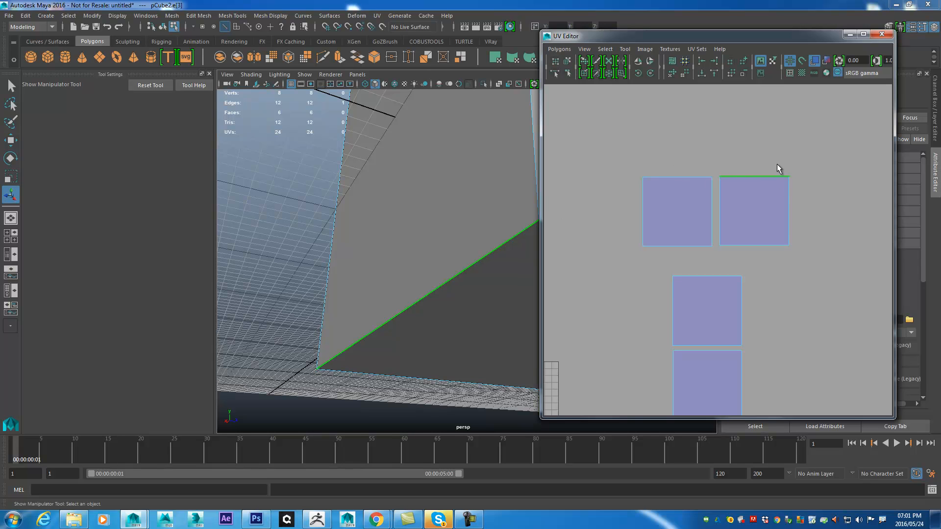
Try Sew UV Edges on the upper edge of the upper-right shell, then undo the sew
drag(761, 170, 770, 193)
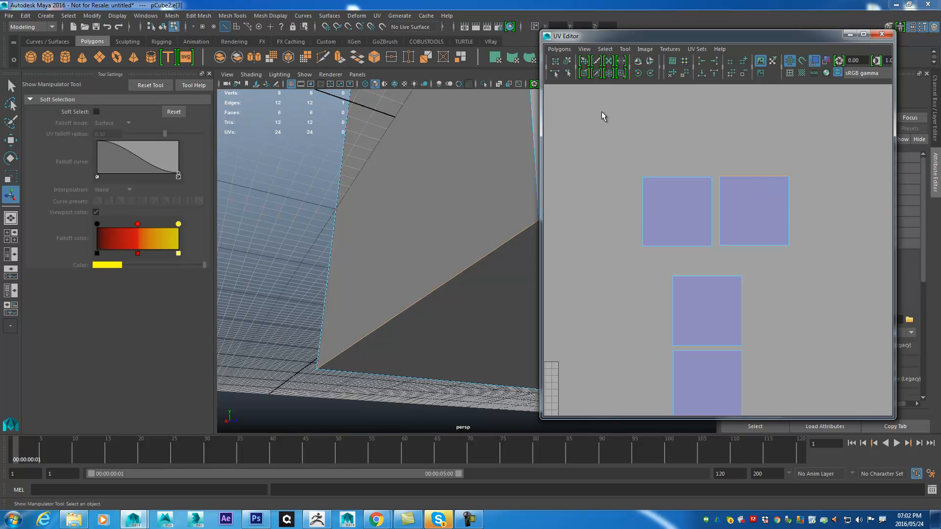
click(557, 49)
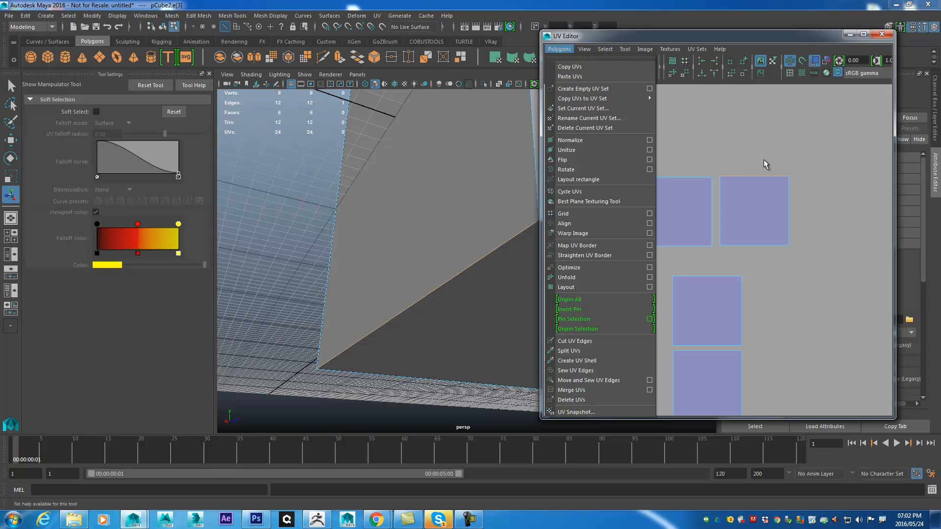
click(576, 371)
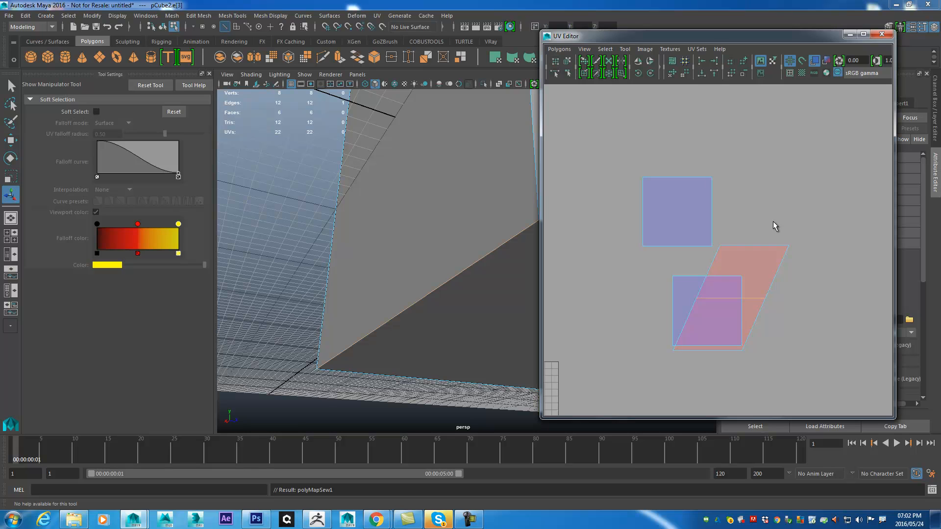
key(ctrl+z)
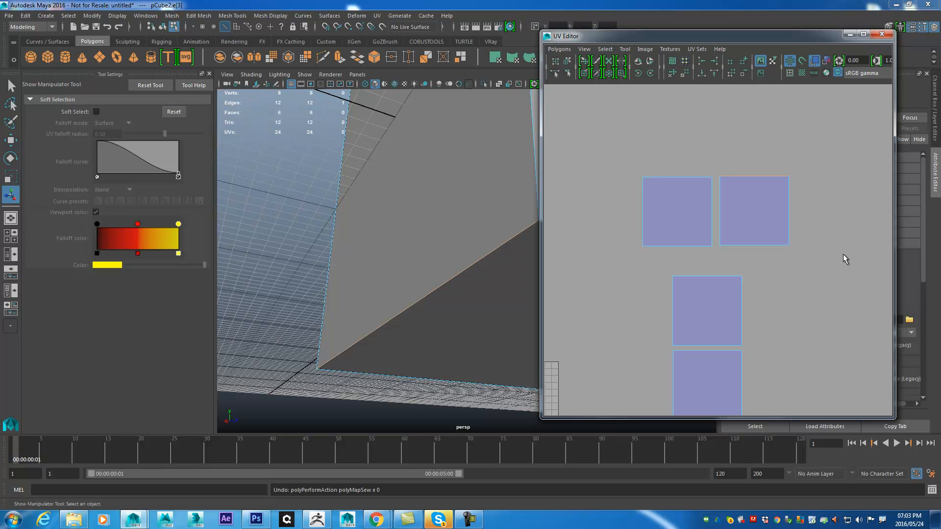
Join the upper-right shell to its neighbour along the selected edge with Move and Sew UV Edges
click(559, 49)
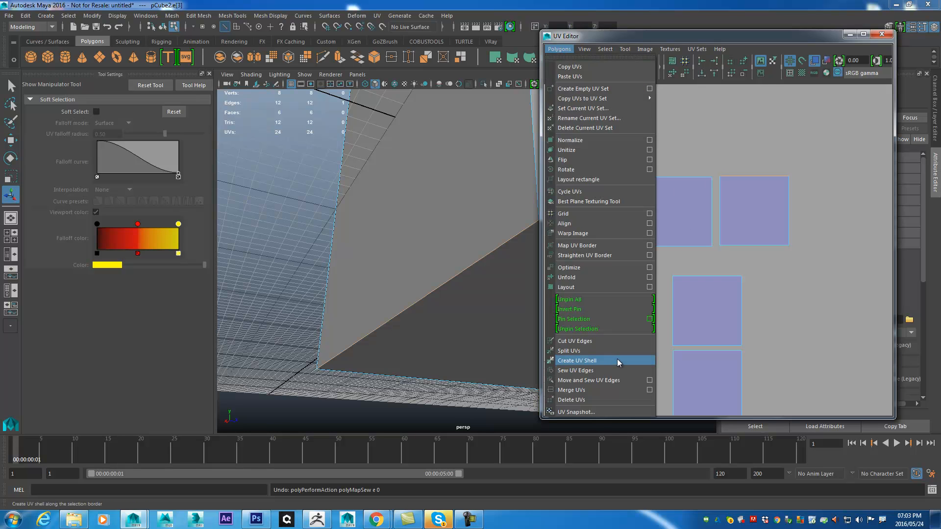
click(588, 381)
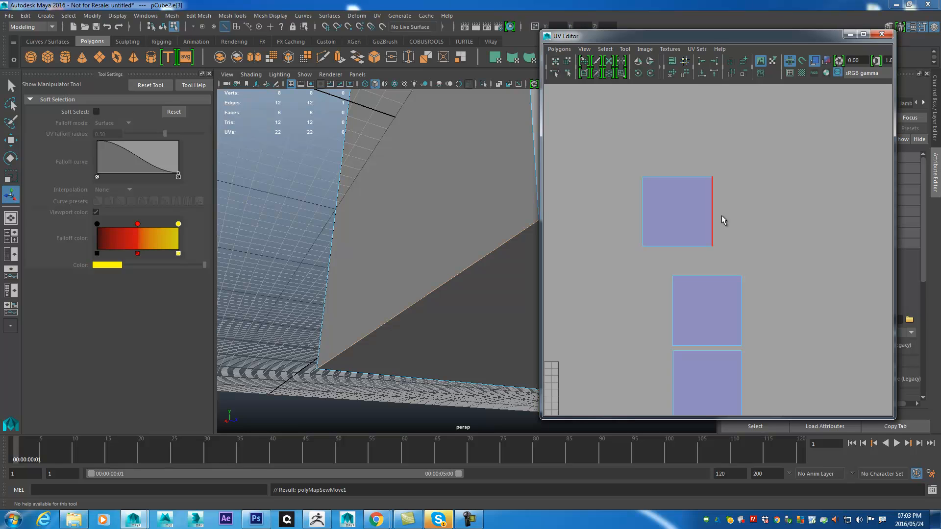
alt+middle_drag(747, 306, 754, 111)
alt+right_drag(691, 240, 823, 350)
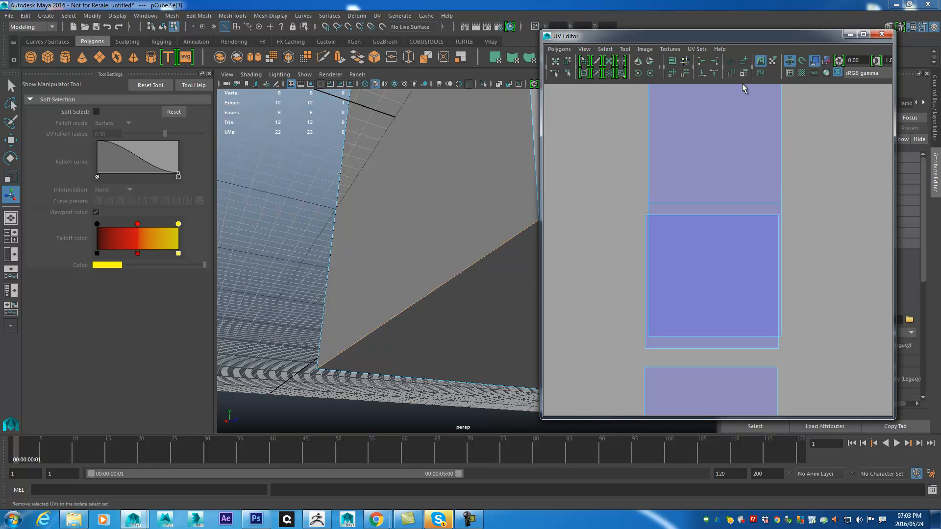
Show the labelled checker texture and inspect how it continues across the sewn edge on the cube
click(802, 74)
alt+drag(444, 214, 459, 267)
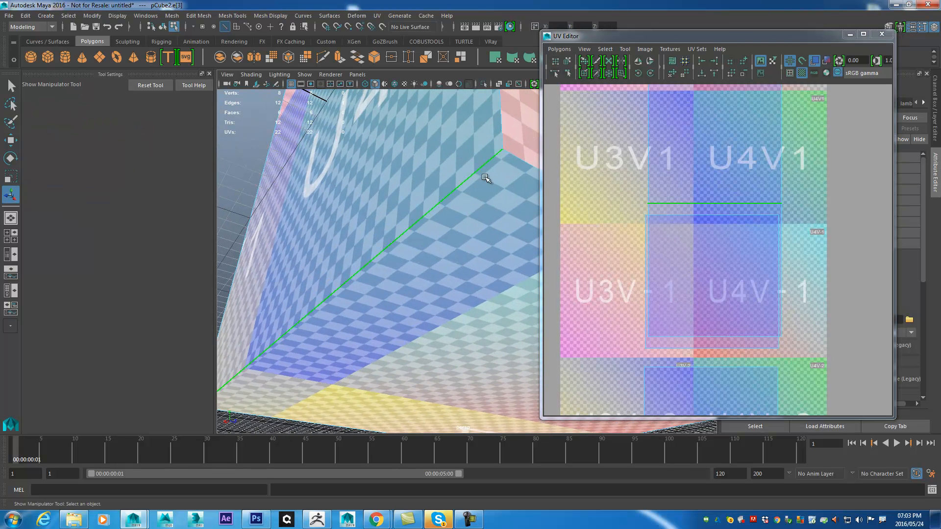
alt+drag(442, 294, 360, 248)
alt+right_drag(359, 248, 289, 221)
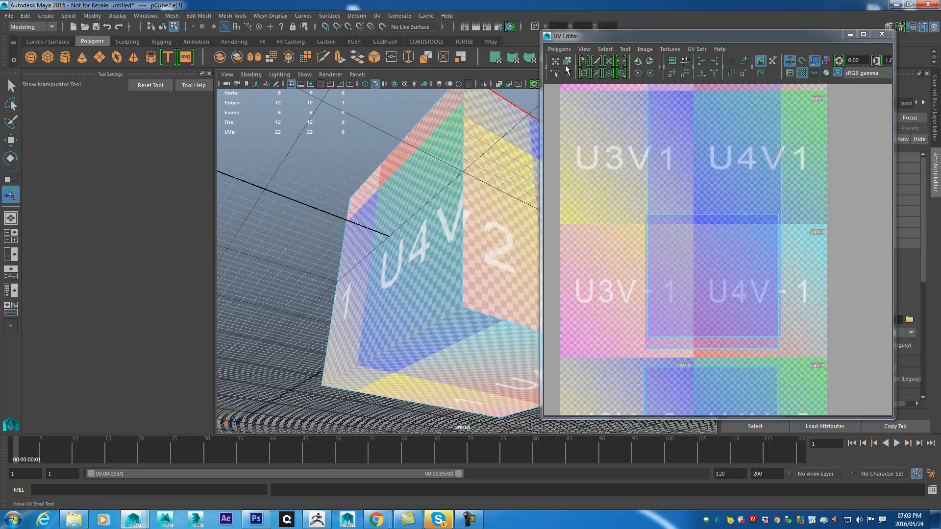
Select the sewn two-face shell with the Move UV Shell tool and move it off the shell it overlaps
click(567, 61)
click(775, 164)
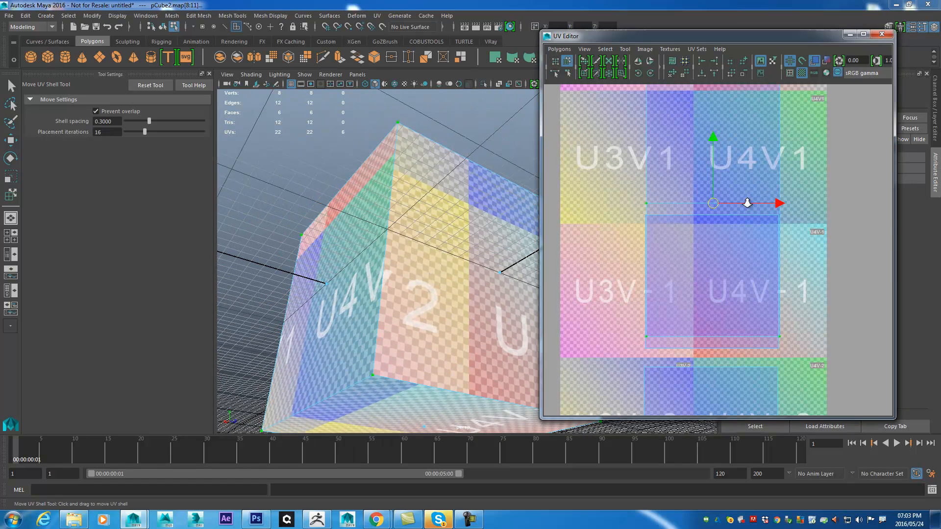
scroll(745, 216, down, 3)
drag(728, 219, 844, 190)
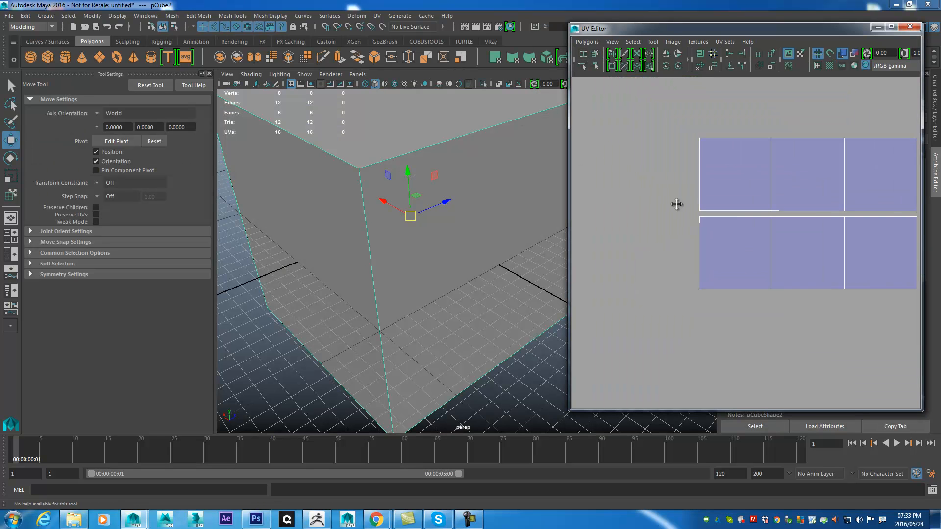
Frame the whole cube and its two three-face shells, and display the labelled checker texture on them
alt+middle_drag(676, 204, 707, 191)
alt+middle_drag(764, 216, 665, 239)
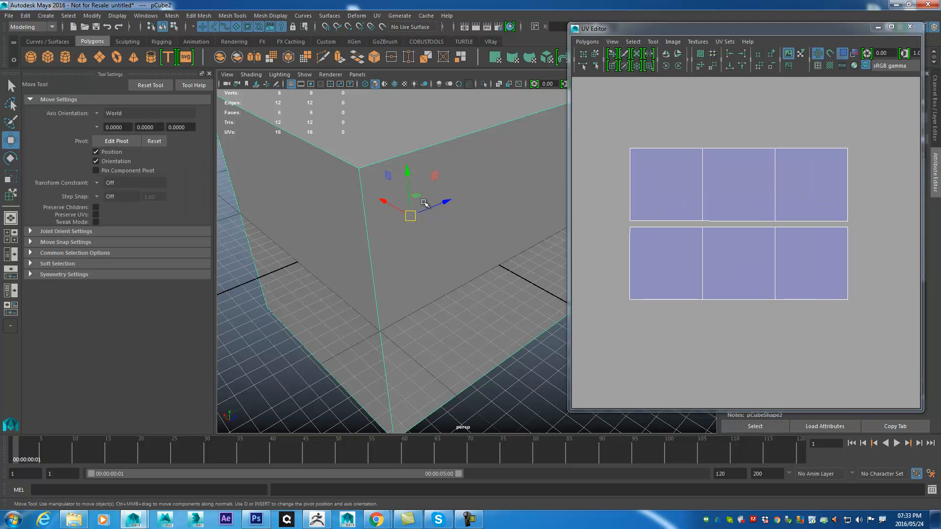
alt+middle_drag(423, 203, 479, 211)
alt+drag(483, 228, 496, 207)
alt+middle_drag(495, 207, 484, 314)
alt+right_drag(484, 314, 416, 253)
click(830, 65)
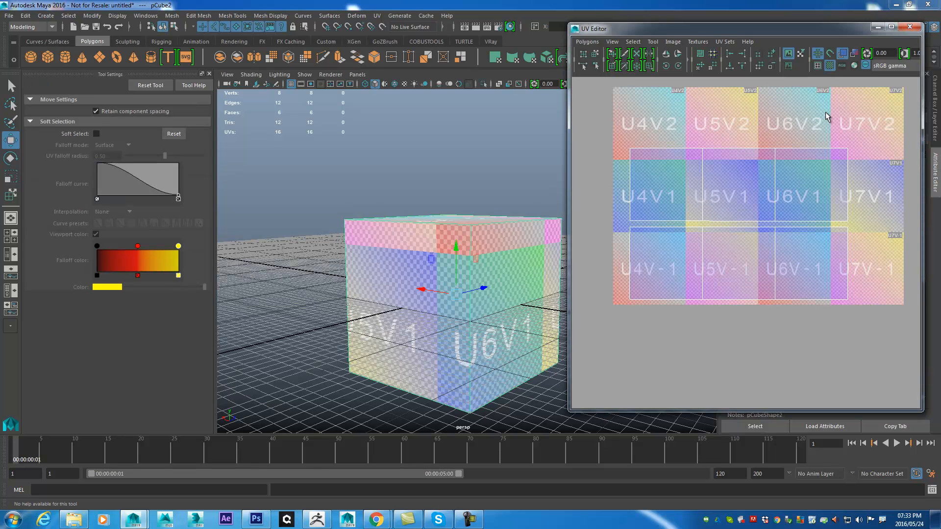
Examine how the two rows of UV faces line up with the labelled texture tiles and the cube's faces
alt+middle_drag(772, 170, 778, 198)
scroll(735, 215, up, 2)
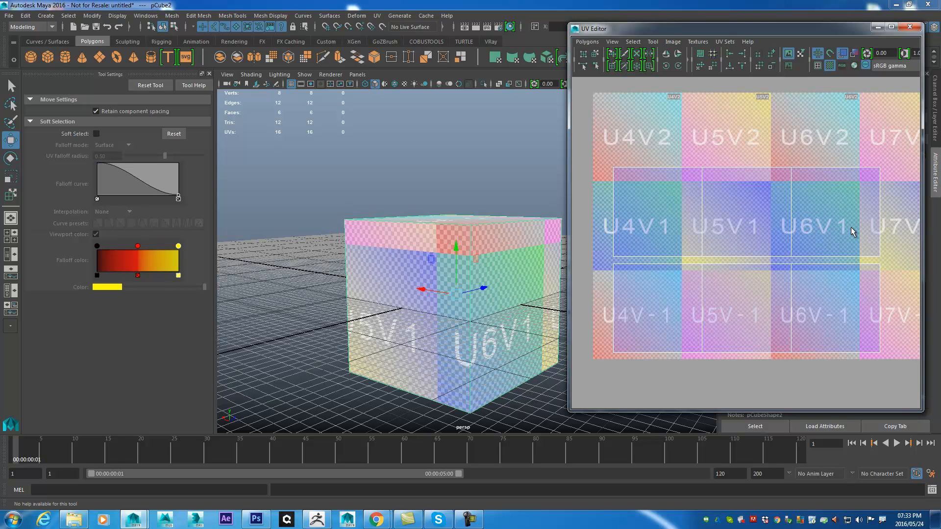
alt+middle_drag(692, 231, 738, 214)
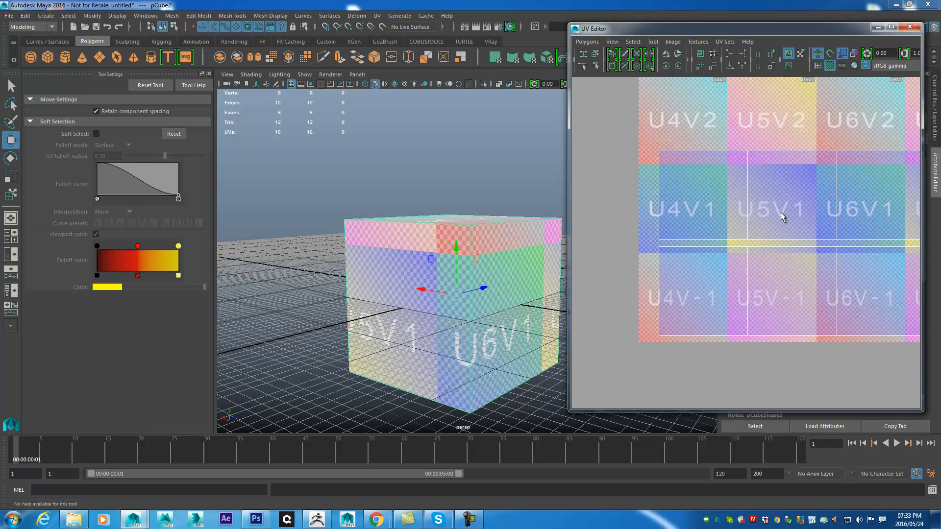
alt+middle_drag(668, 220, 931, 143)
alt+middle_drag(685, 169, 717, 267)
alt+right_drag(716, 267, 721, 318)
alt+middle_drag(721, 317, 772, 198)
alt+right_drag(772, 197, 725, 203)
alt+middle_drag(794, 205, 654, 129)
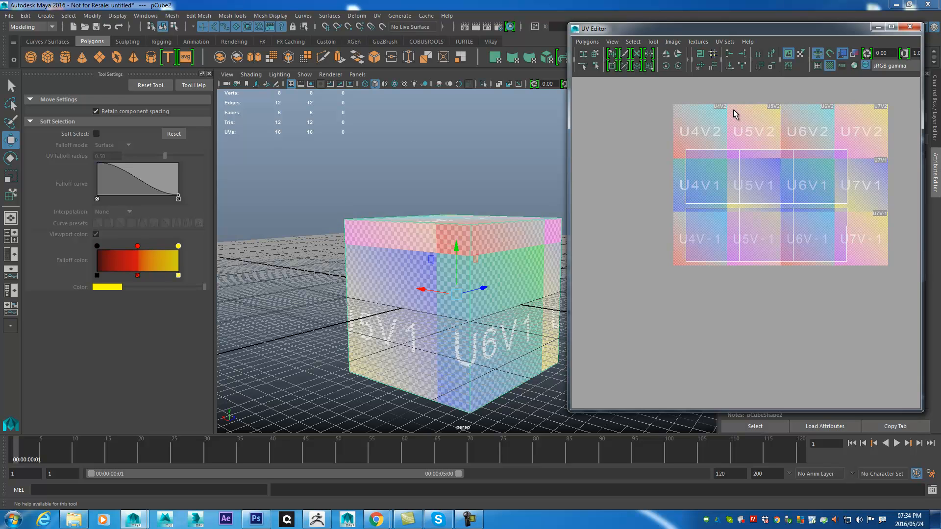
alt+middle_drag(437, 237, 417, 223)
Switch to UV selection, select all the cube's UVs, and move them over to the 0–1 UV square
right_drag(799, 179, 855, 173)
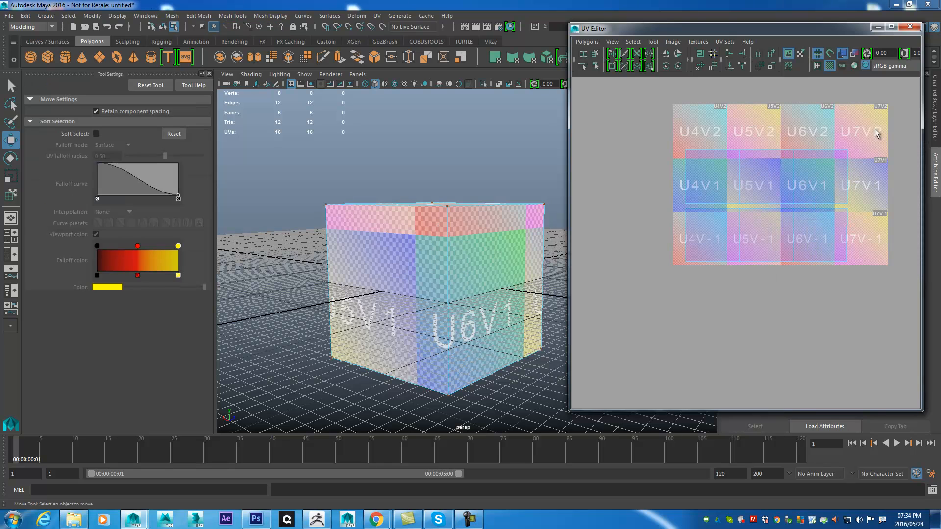
drag(886, 122, 662, 305)
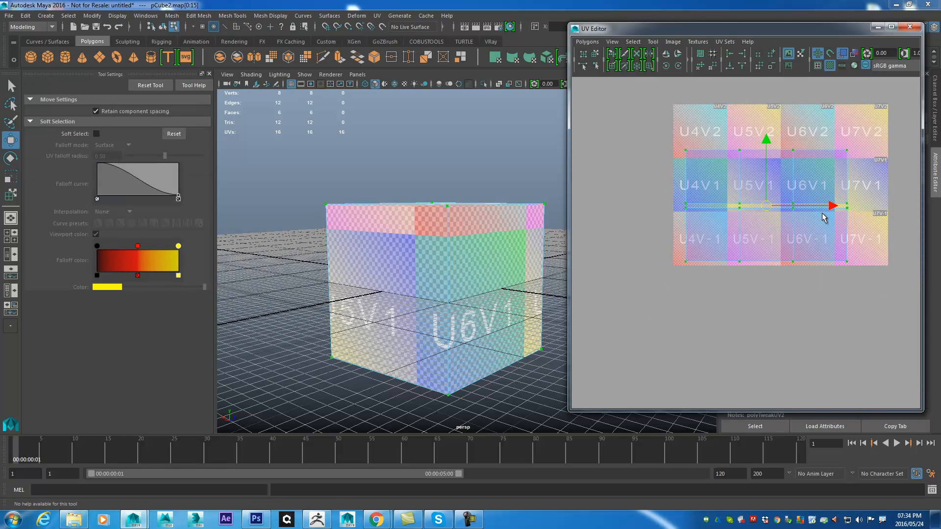
alt+middle_drag(671, 237, 846, 204)
alt+right_drag(846, 203, 746, 210)
alt+middle_drag(745, 209, 656, 266)
drag(831, 235, 640, 221)
Turn off the checker texture display and bring the shells around the 0–1 square into view
alt+right_drag(659, 236, 714, 296)
alt+middle_drag(672, 244, 885, 296)
alt+right_drag(885, 297, 887, 380)
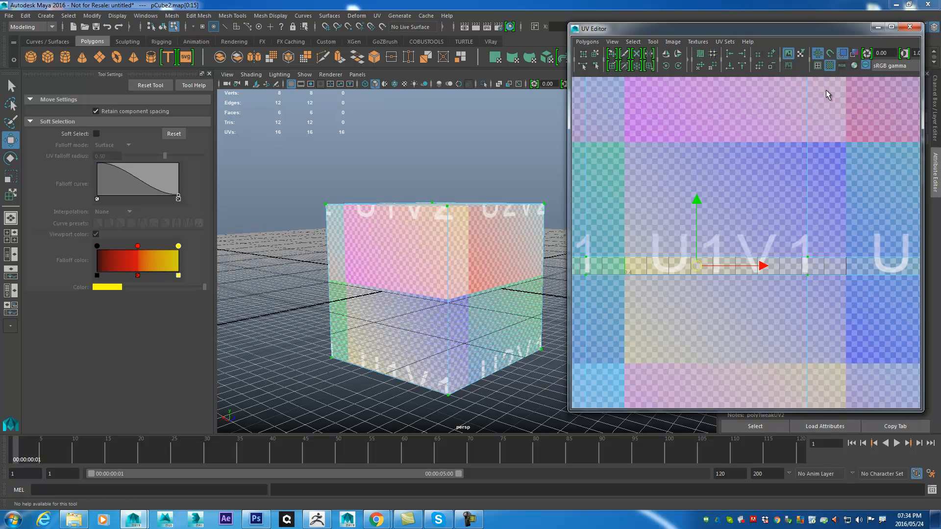
alt+right_drag(730, 340, 714, 216)
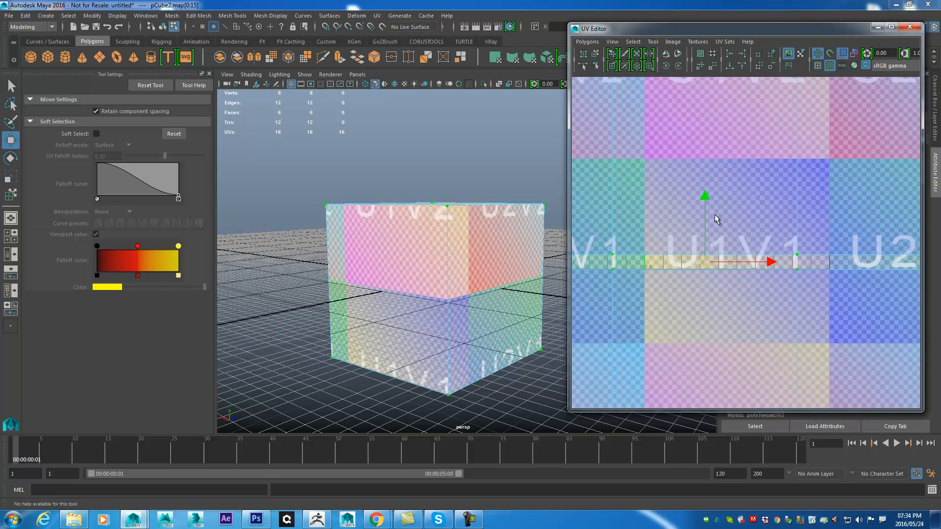
click(834, 70)
alt+right_drag(820, 332, 670, 190)
alt+middle_drag(670, 189, 660, 142)
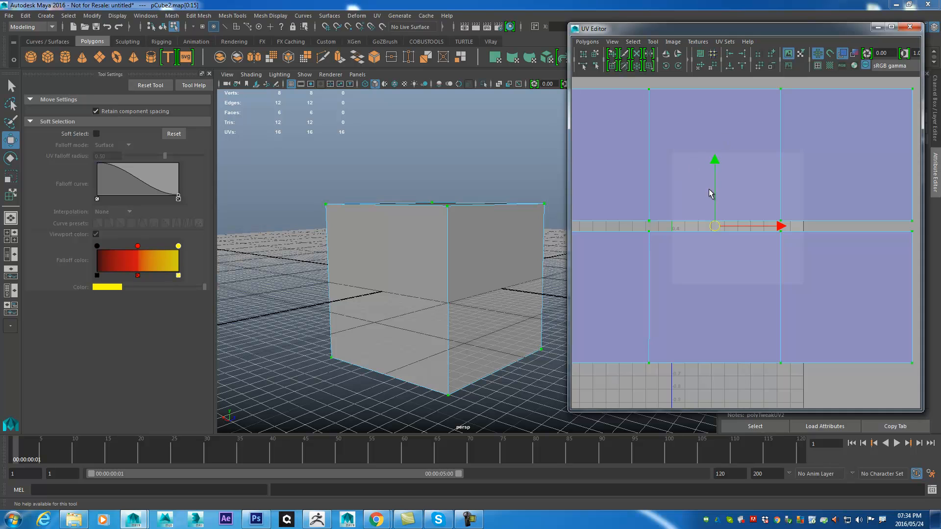
Scale all the UVs down uniformly until both shells fit inside the 0–1 square's width
key(r)
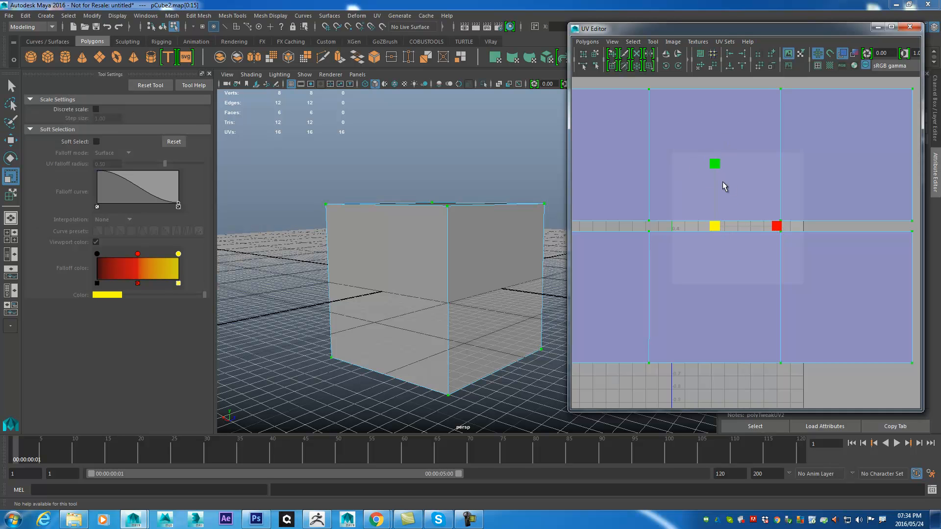
drag(714, 232, 739, 198)
key(w)
scroll(739, 206, up, 3)
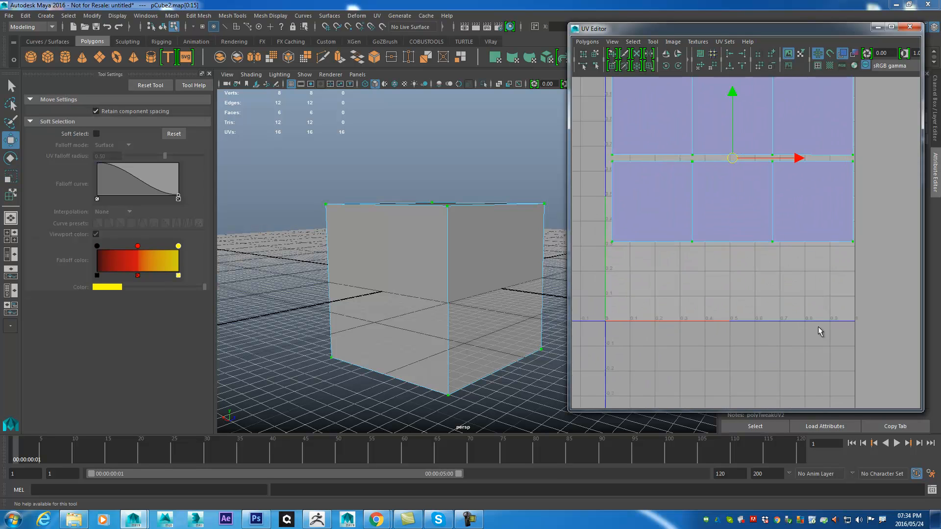
alt+middle_drag(734, 160, 760, 273)
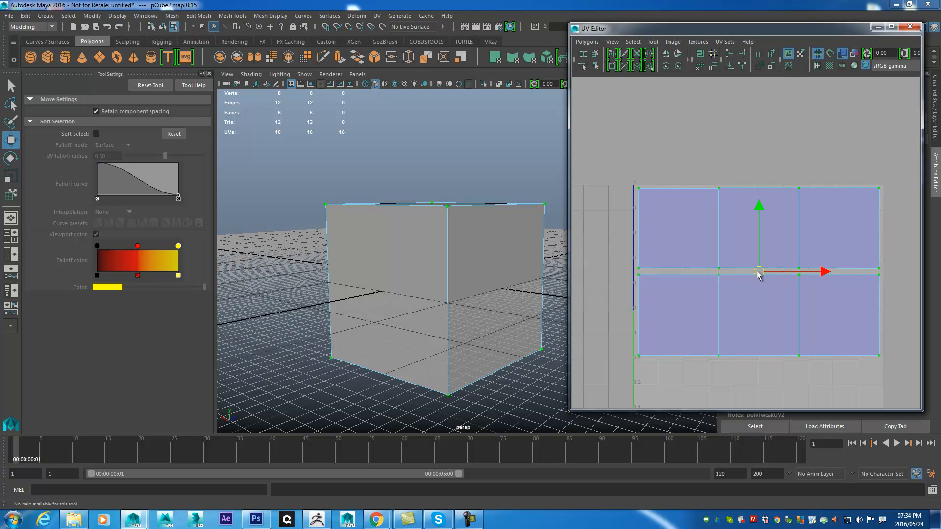
Fine-tune the uniform scale so both shells span nearly the full width of the 0–1 square
key(r)
drag(759, 276, 765, 274)
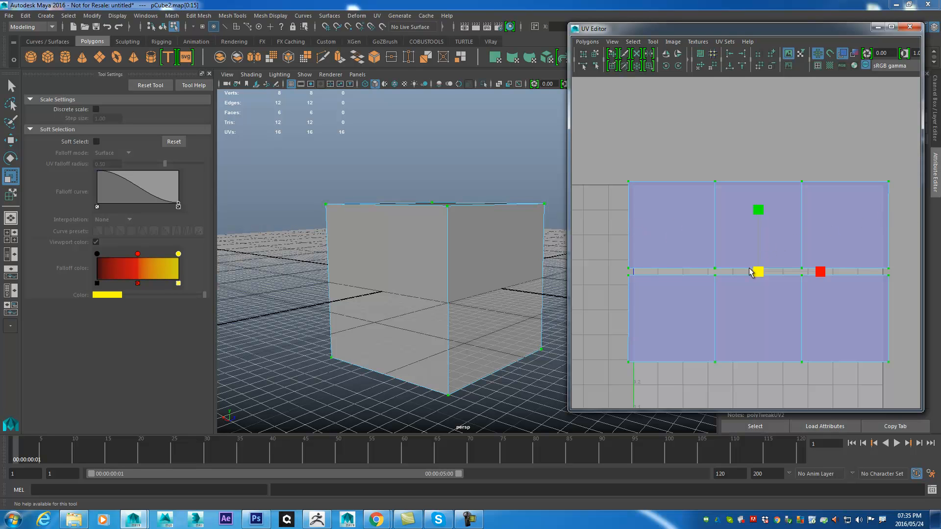
drag(755, 276, 765, 266)
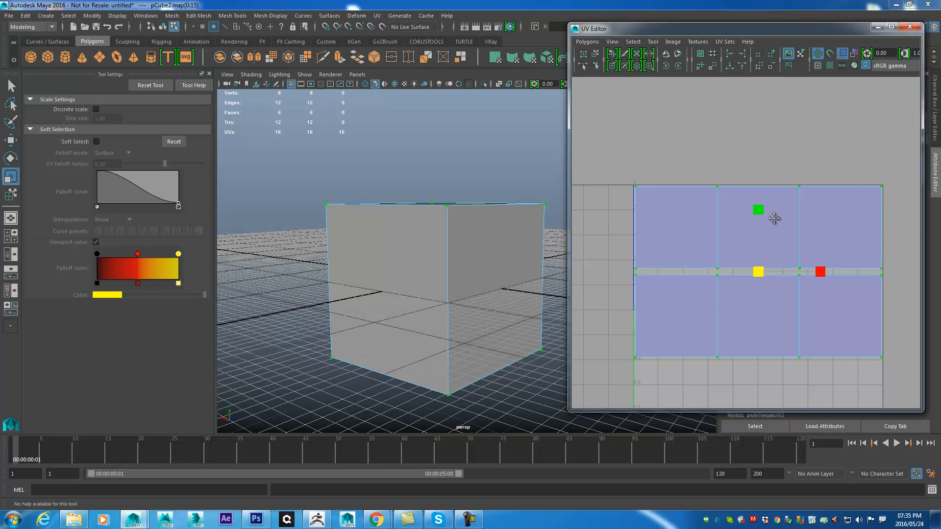
Inspect the margin between the upper shell and the 0–1 boundary at its upper-right corner and along its side
scroll(773, 216, up, 6)
alt+right_drag(750, 279, 855, 343)
alt+middle_drag(679, 229, 690, 278)
alt+middle_drag(801, 267, 482, 284)
alt+middle_drag(880, 256, 584, 244)
alt+middle_drag(883, 221, 522, 246)
alt+middle_drag(718, 238, 543, 242)
alt+middle_drag(770, 222, 698, 184)
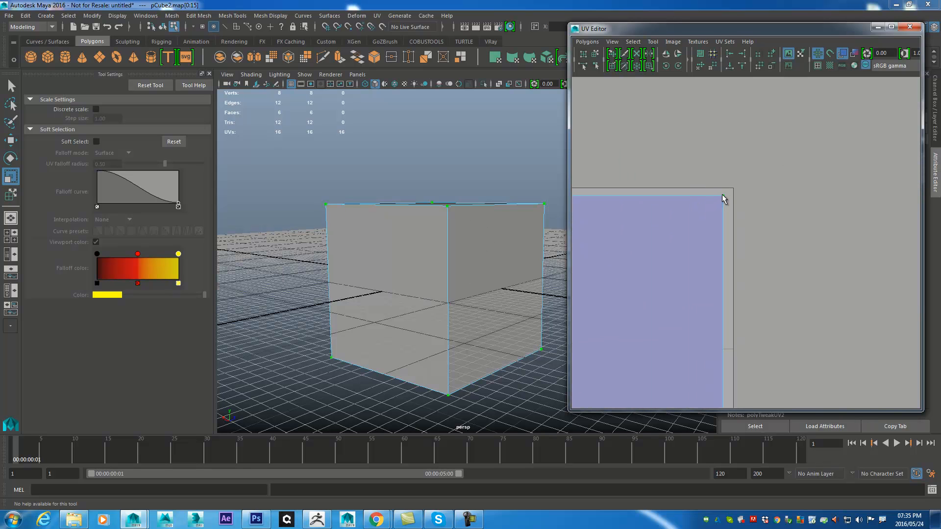
alt+right_drag(727, 199, 792, 290)
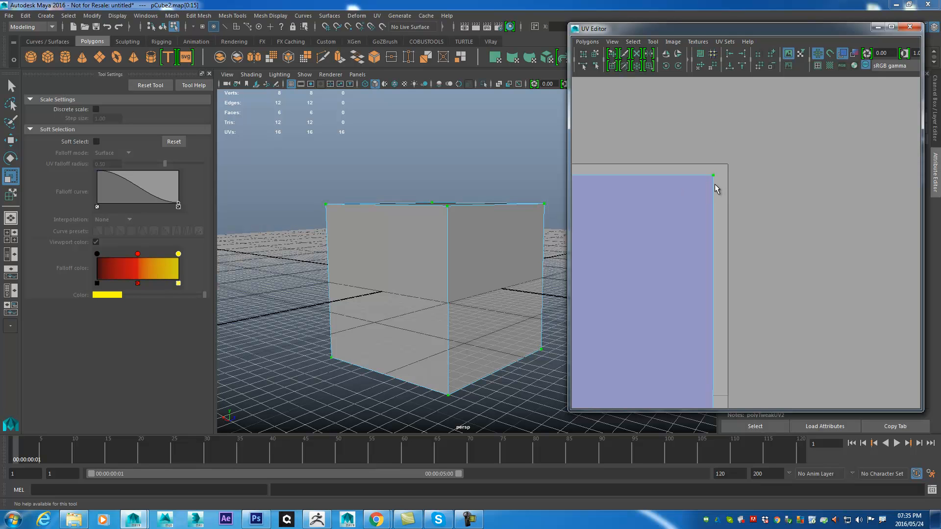
alt+middle_drag(663, 277, 668, 55)
alt+middle_drag(658, 324, 738, 50)
alt+middle_drag(714, 318, 717, 83)
alt+right_drag(755, 244, 712, 198)
Select the lower shell's UVs and move them up close to the upper shell
alt+right_drag(738, 343, 490, 265)
alt+middle_drag(610, 276, 779, 211)
drag(639, 319, 934, 188)
alt+middle_drag(813, 234, 781, 248)
key(w)
drag(756, 197, 758, 192)
scroll(731, 212, up, 2)
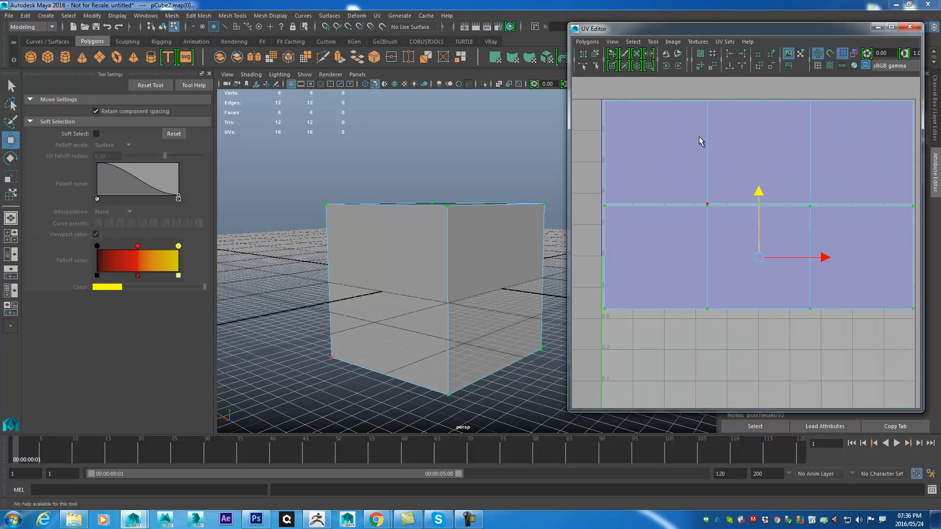
Adjust the lower shell's vertical position to leave a narrow gap below the upper shell
scroll(750, 316, up, 1)
scroll(750, 316, up, 3)
alt+middle_drag(679, 199, 902, 268)
alt+middle_drag(630, 201, 847, 256)
alt+middle_drag(728, 247, 760, 237)
middle_drag(815, 277, 791, 266)
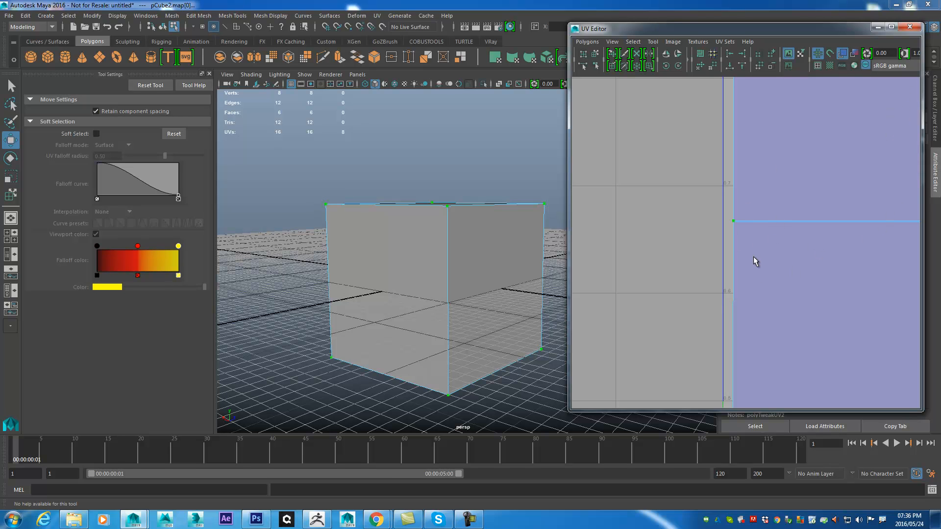
middle_drag(860, 304, 858, 313)
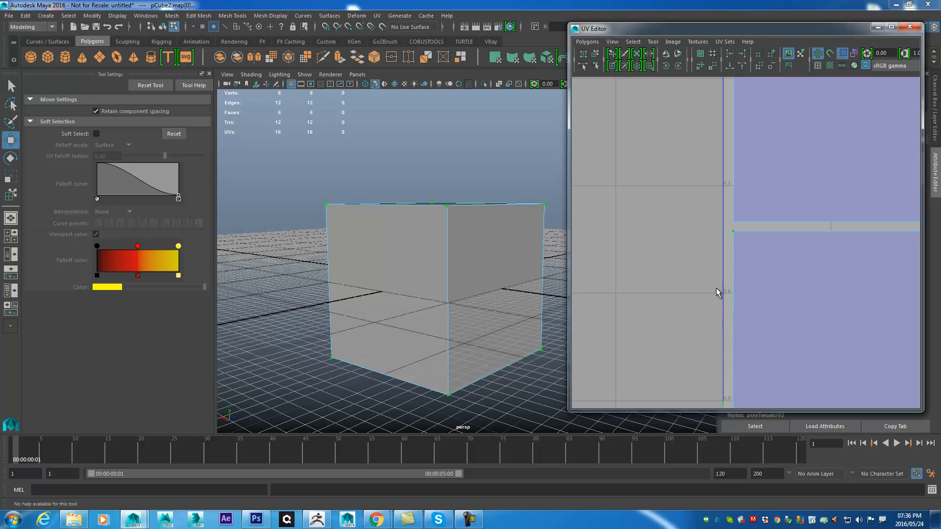
Check the gap between the two shells and their fit inside the 0–1 square
scroll(800, 275, down, 2)
scroll(762, 272, down, 2)
mouse_move(709, 249)
alt+middle_down()
mouse_move(597, 222)
mouse_move(553, 223)
mouse_move(725, 247)
alt+middle_up()
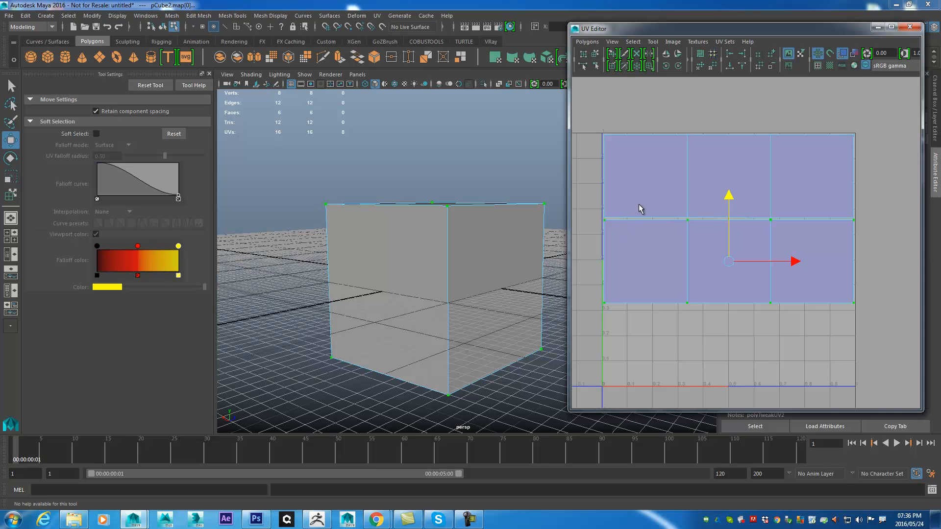
alt+right_drag(641, 210, 683, 187)
alt+middle_drag(603, 183, 893, 201)
alt+middle_drag(809, 267, 676, 228)
mouse_move(836, 214)
alt+right_down()
mouse_move(817, 219)
mouse_move(822, 210)
alt+right_up()
alt+middle_drag(795, 260, 746, 226)
alt+right_drag(746, 226, 574, 100)
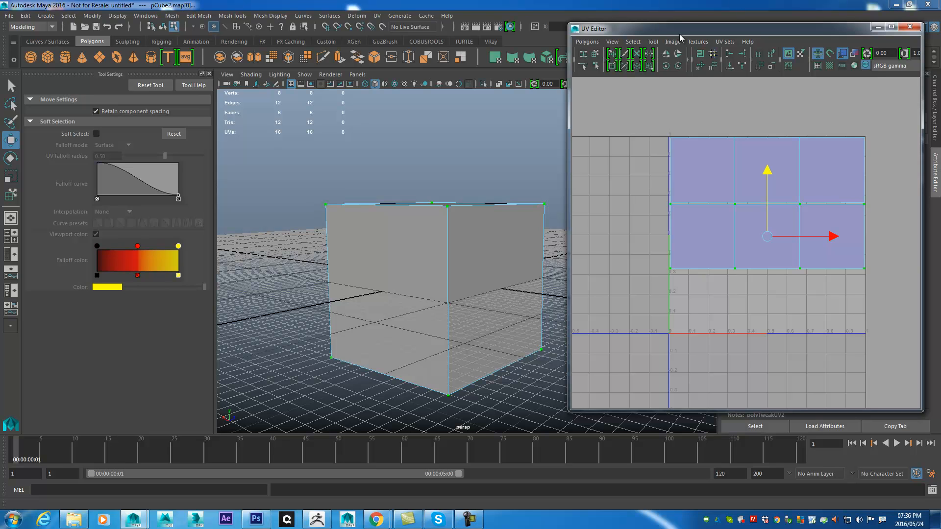
Open the Layout UVs options, reset the settings to their defaults, and enlarge the window to show all options
click(587, 42)
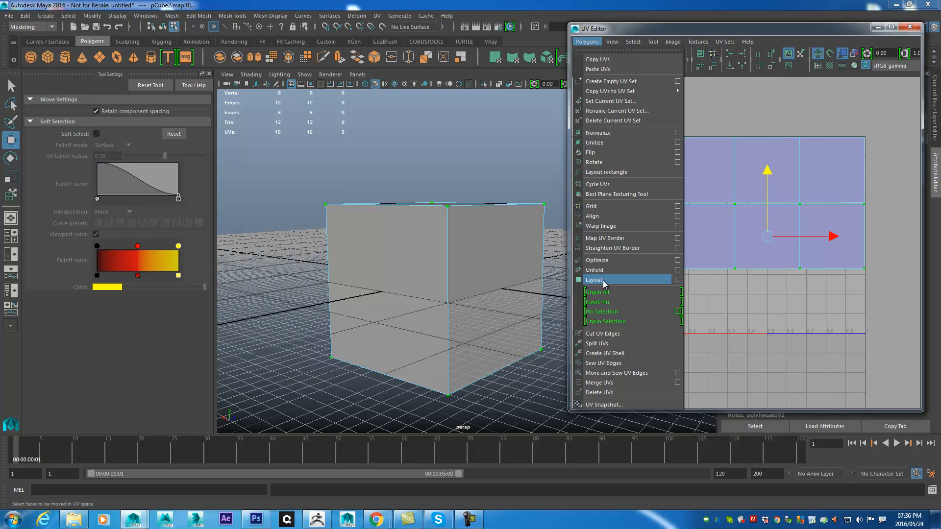
click(678, 280)
drag(723, 49, 387, 10)
click(293, 21)
click(310, 42)
drag(523, 190, 522, 378)
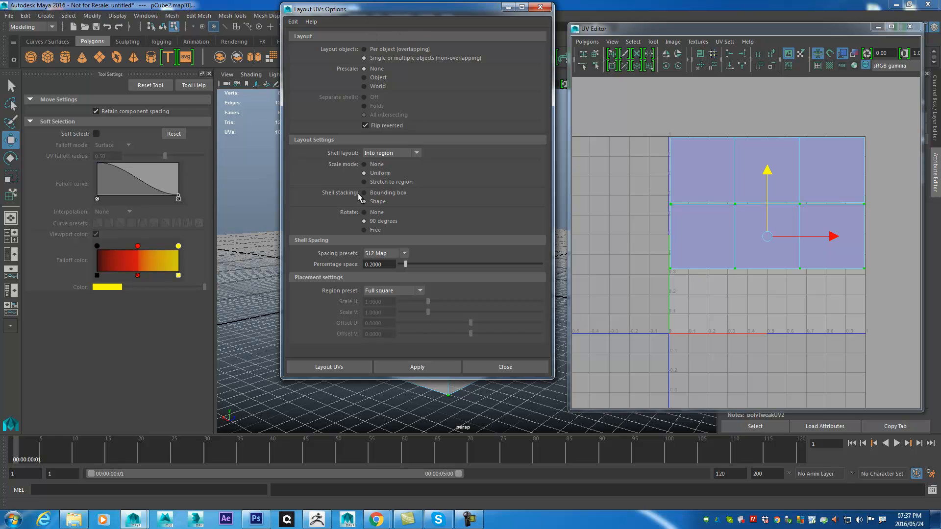
Apply Layout UVs with the 512 Map spacing preset and inspect the margin at the layout's upper-left corner
click(425, 372)
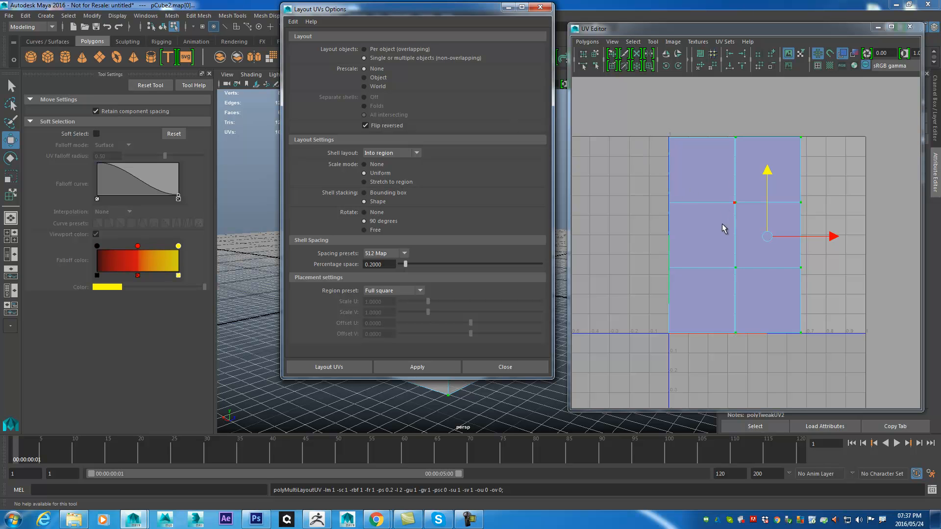
scroll(658, 145, up, 3)
alt+middle_drag(658, 145, 735, 310)
scroll(735, 311, up, 3)
alt+middle_drag(662, 196, 703, 247)
scroll(799, 253, up, 2)
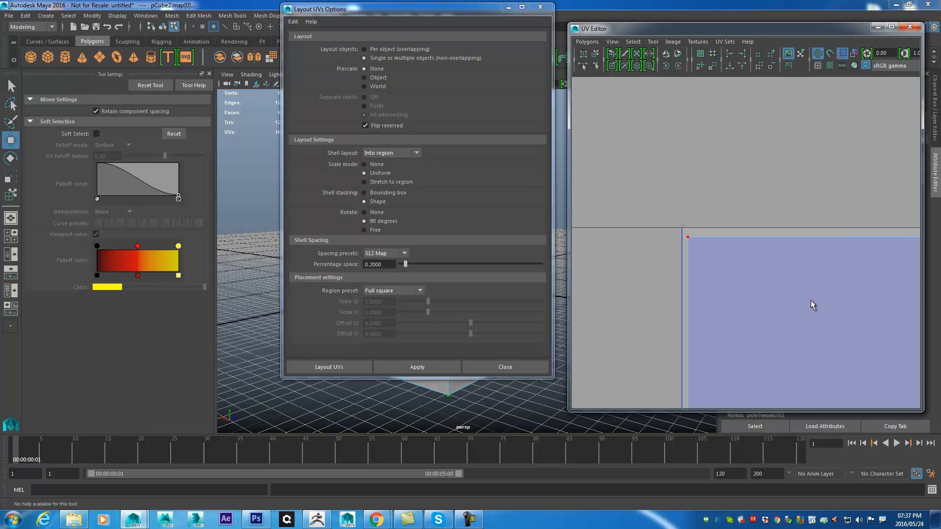
Compare the rearranged shells with the 0–1 square and undo the automatic UV layout
alt+right_drag(817, 186, 652, 162)
alt+middle_drag(735, 205, 670, 112)
alt+right_drag(764, 171, 686, 166)
alt+middle_drag(686, 167, 672, 95)
alt+middle_drag(729, 374, 657, 361)
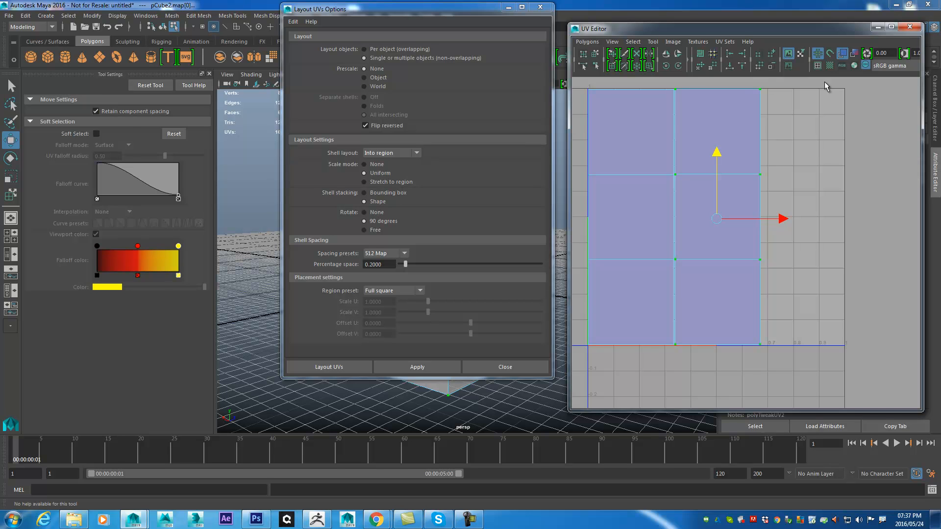
key(ctrl+z)
key(ctrl+z)
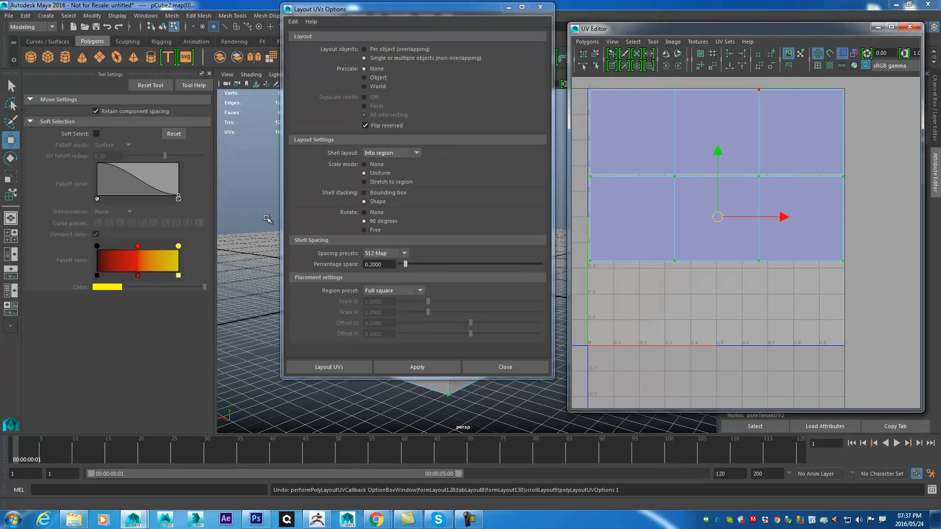
Apply Layout UVs with Rotate set to None and reposition the options window so the resulting shells can be seen
drag(322, 12, 573, 50)
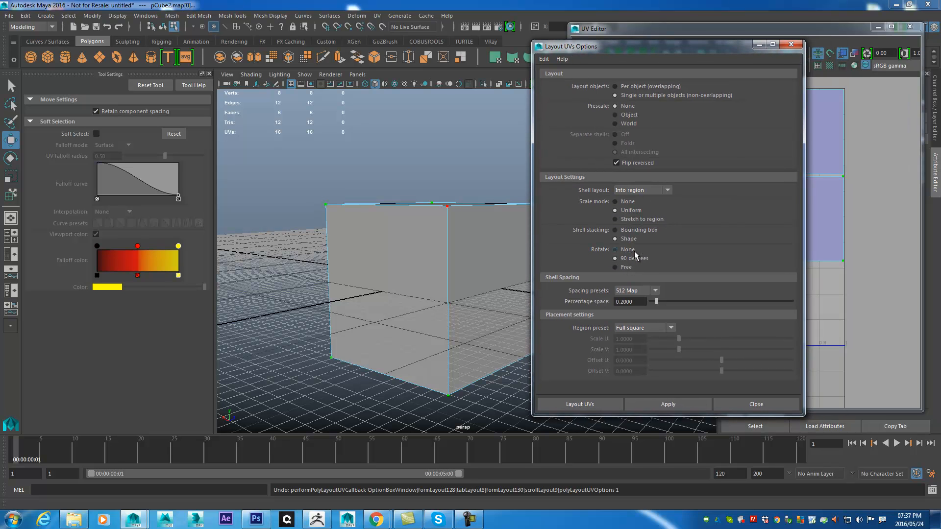
click(688, 405)
drag(726, 51, 373, 47)
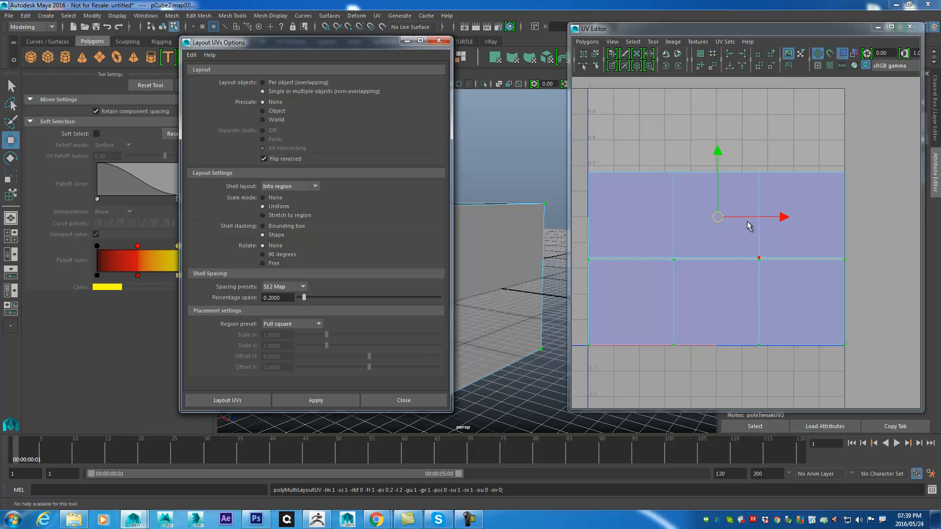
Narrow the lower shell to about a third of its width along U and apply Layout UVs with the Stretch to region scale mode
drag(781, 217, 777, 216)
key(r)
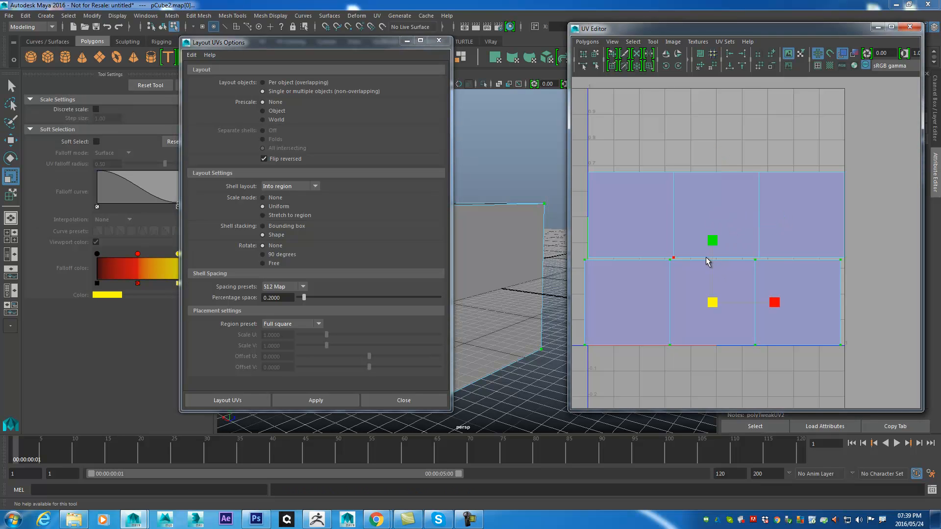
drag(774, 302, 732, 303)
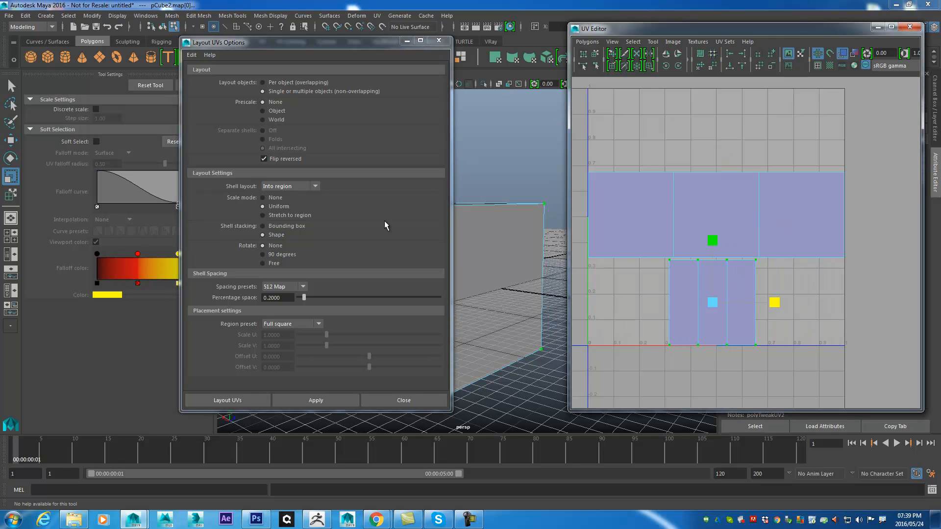
click(276, 216)
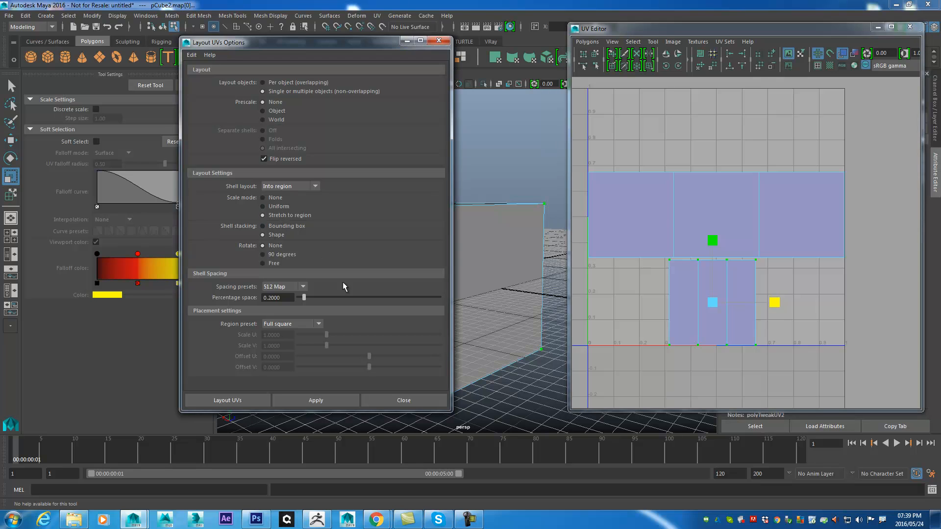
click(335, 402)
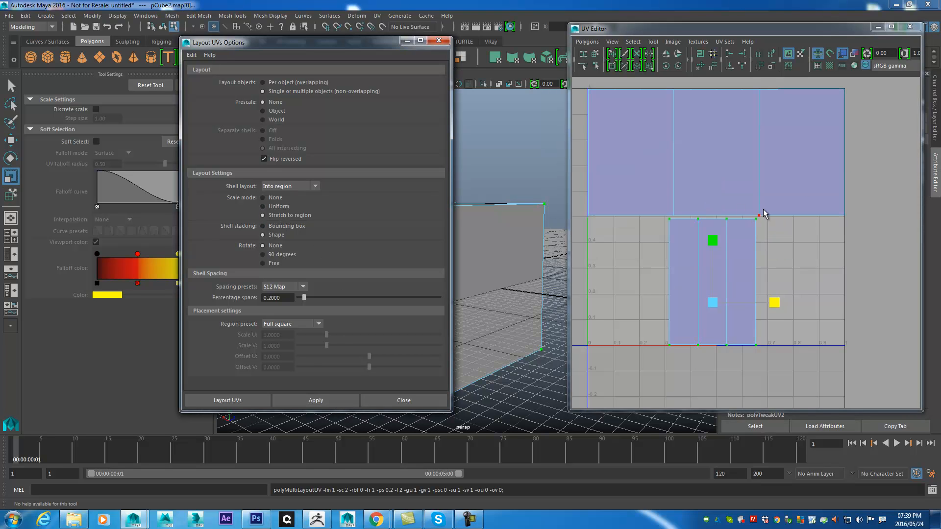
Undo the stretched layout and the lower shell's scaling, and choose the 1024 Map spacing preset
key(ctrl+z)
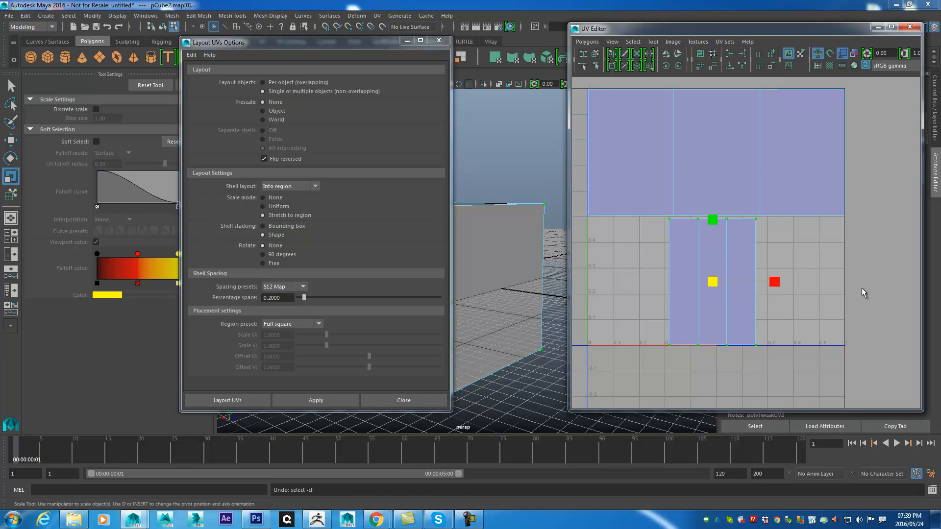
key(ctrl+z)
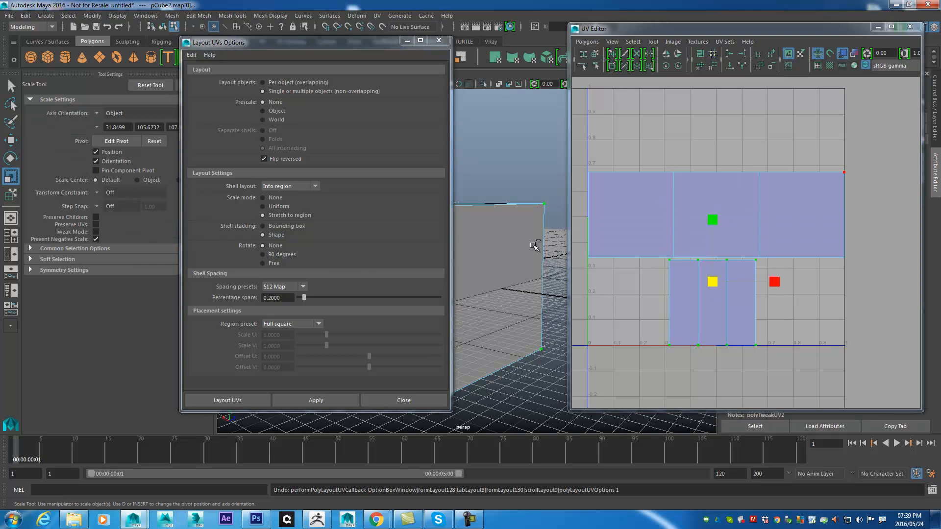
key(ctrl+z)
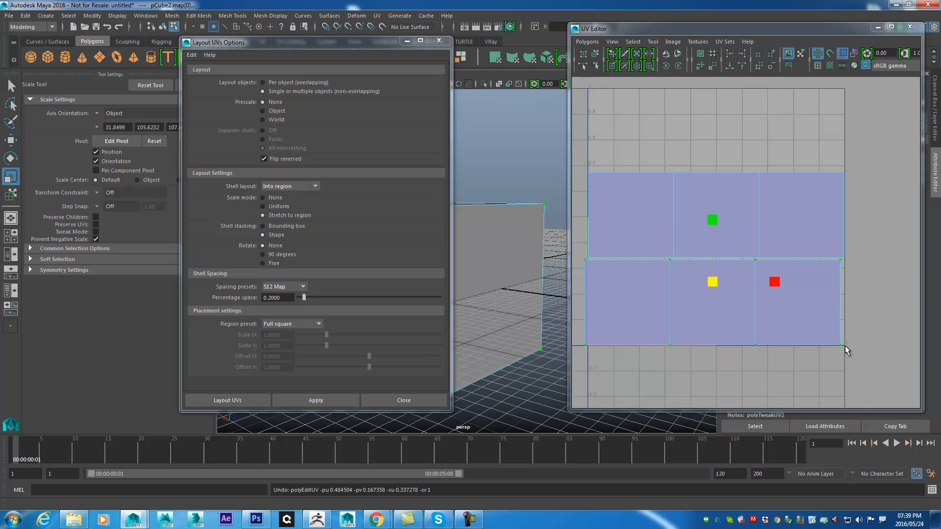
click(287, 287)
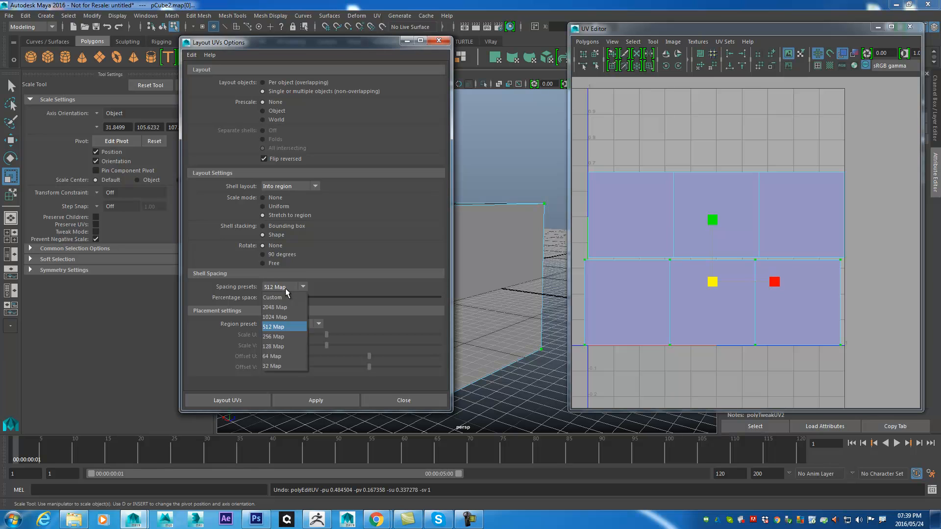
click(292, 316)
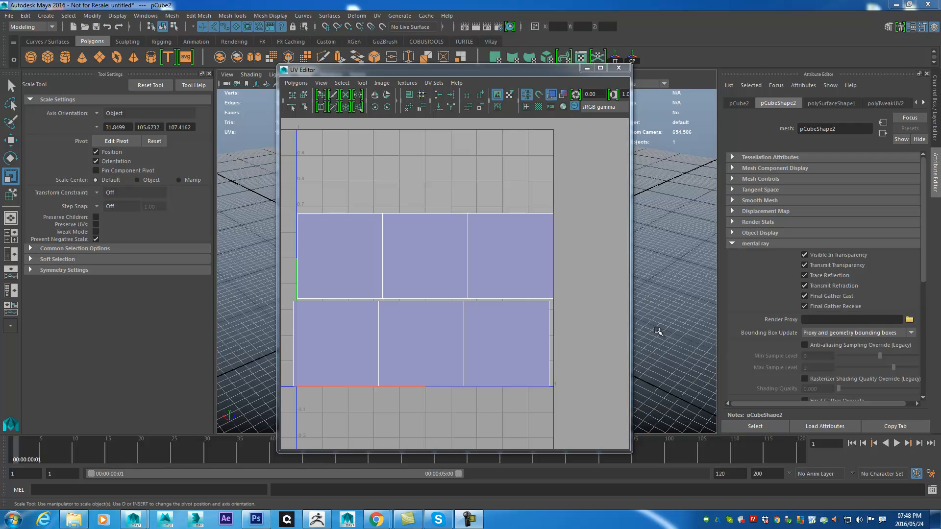
Reset the Layout UVs options to their defaults, apply the layout to the cube, and close the options
drag(487, 74, 383, 41)
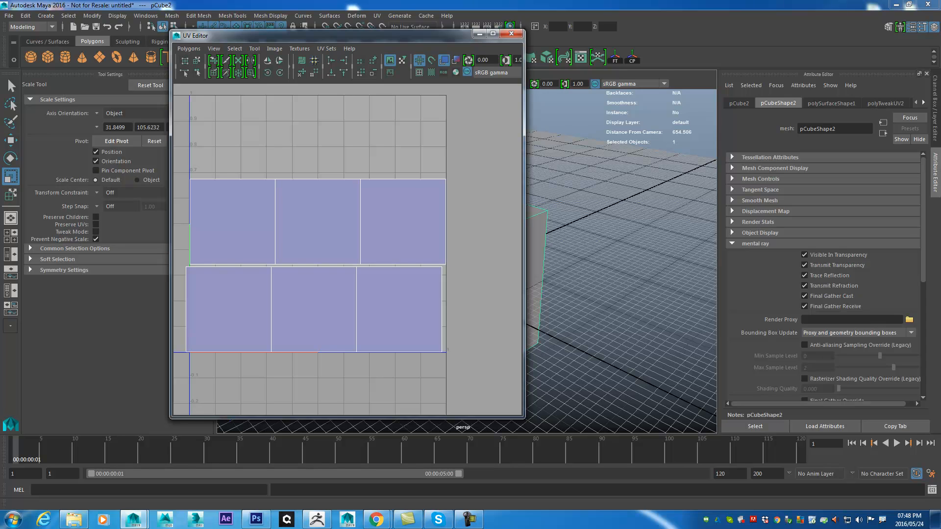
drag(695, 36, 679, 28)
click(562, 34)
click(580, 52)
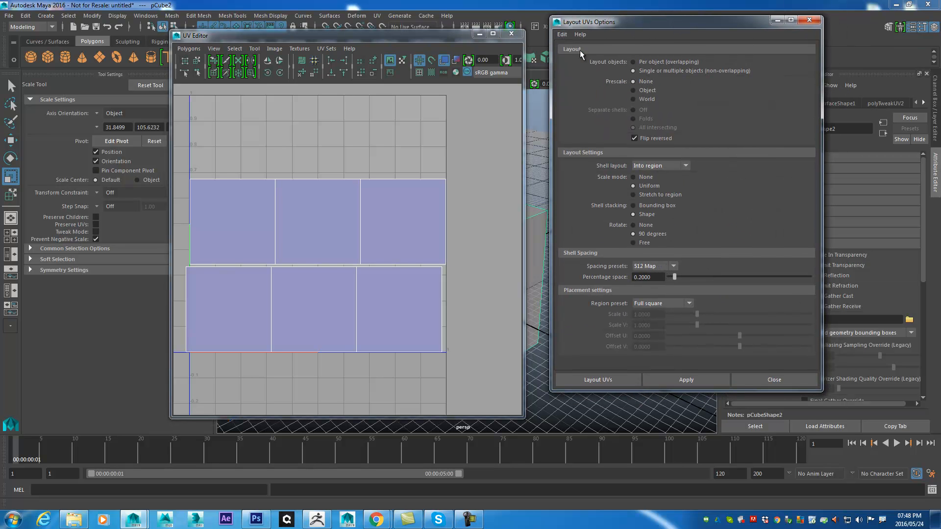
click(688, 380)
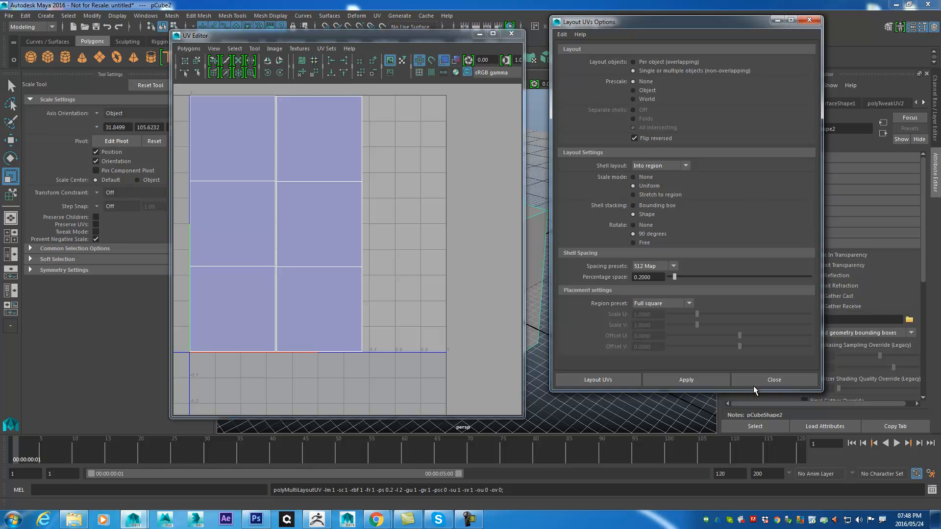
click(769, 382)
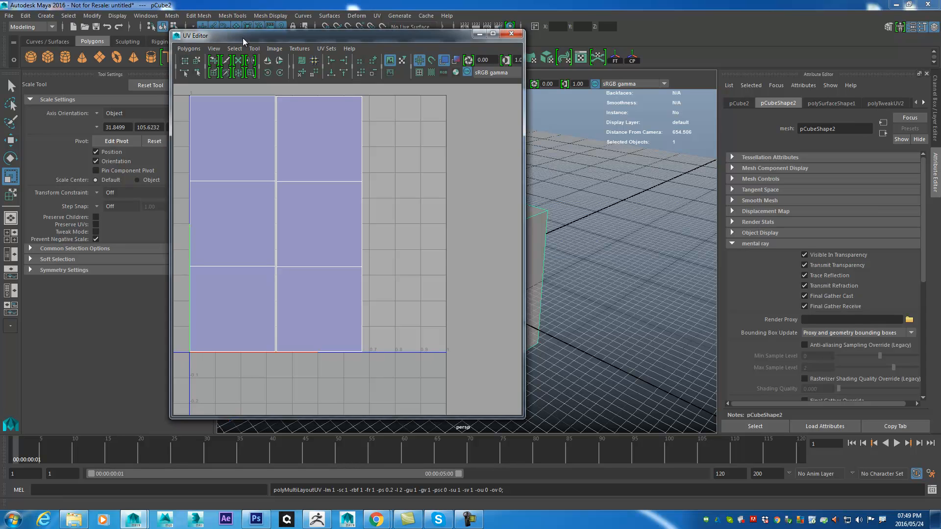
Open the UV Snapshot options for the cube and enlarge the window to show all settings
drag(243, 38, 304, 34)
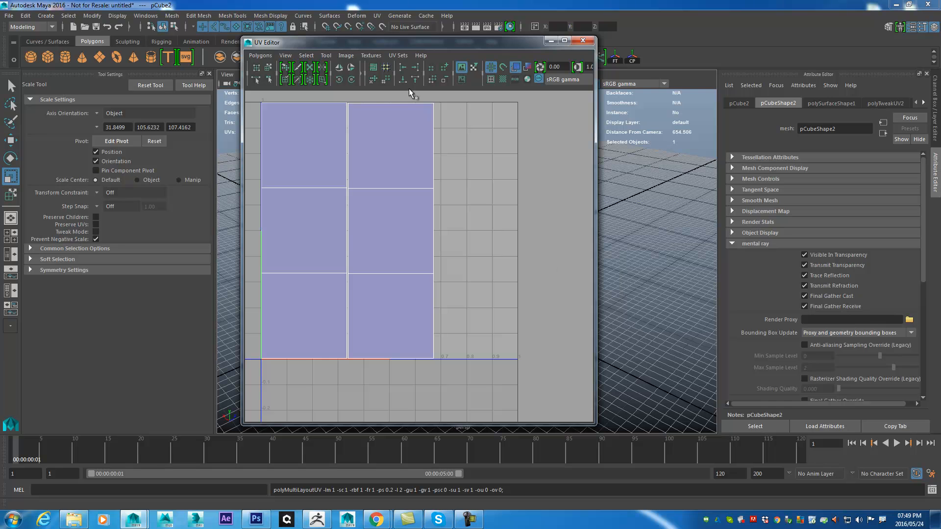
drag(409, 42, 651, 58)
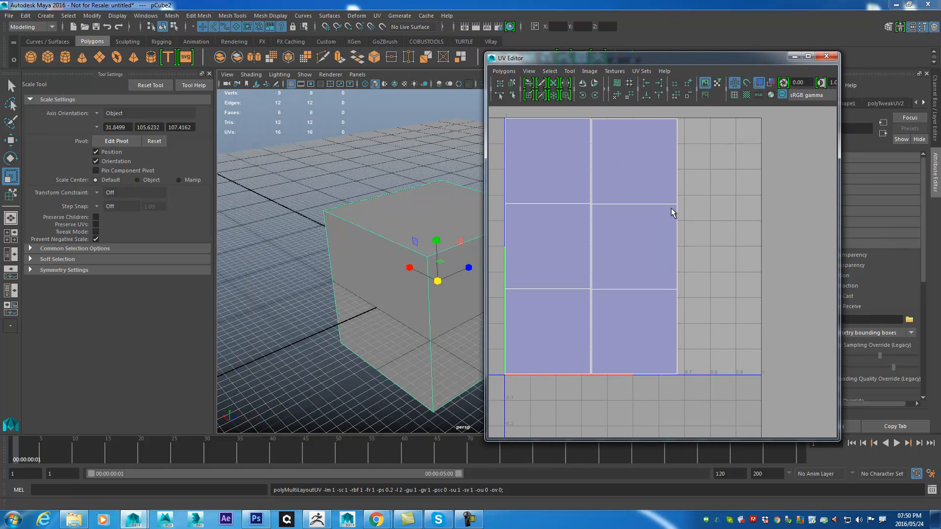
click(503, 71)
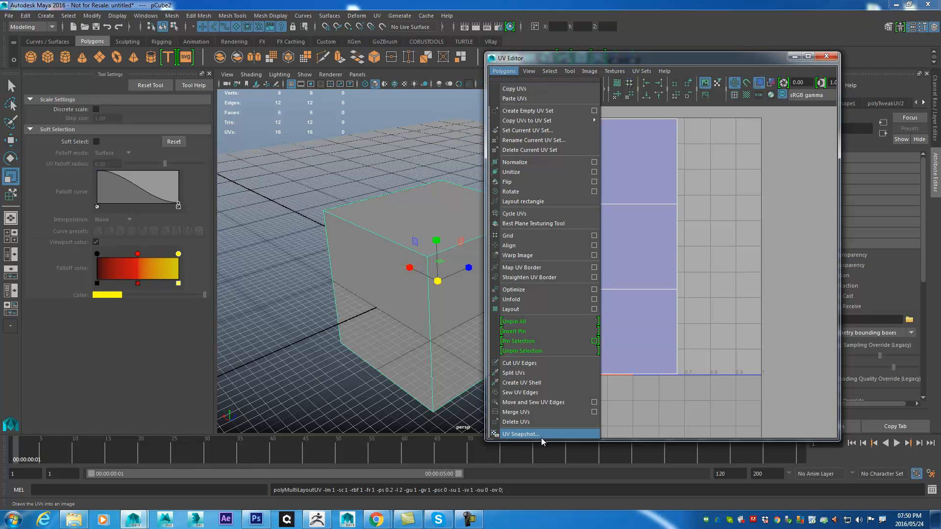
click(514, 435)
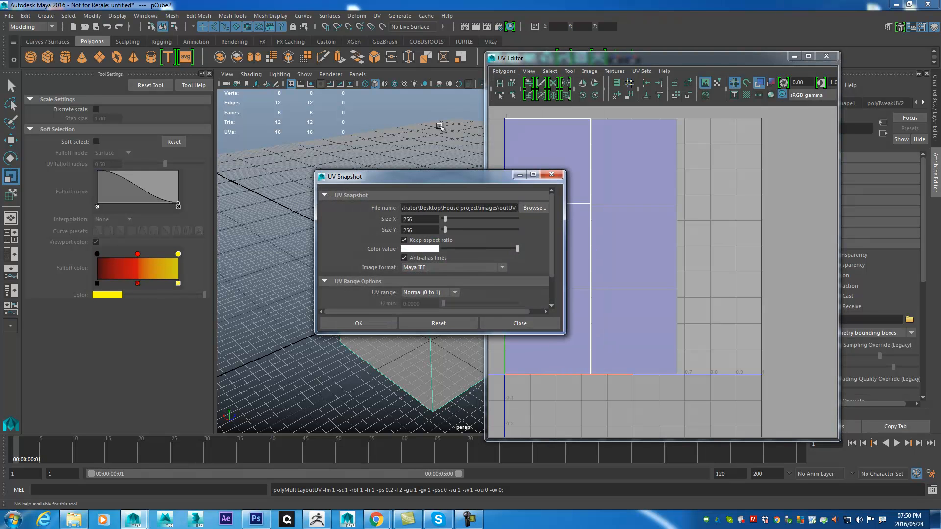
drag(403, 179, 552, 22)
drag(715, 178, 768, 362)
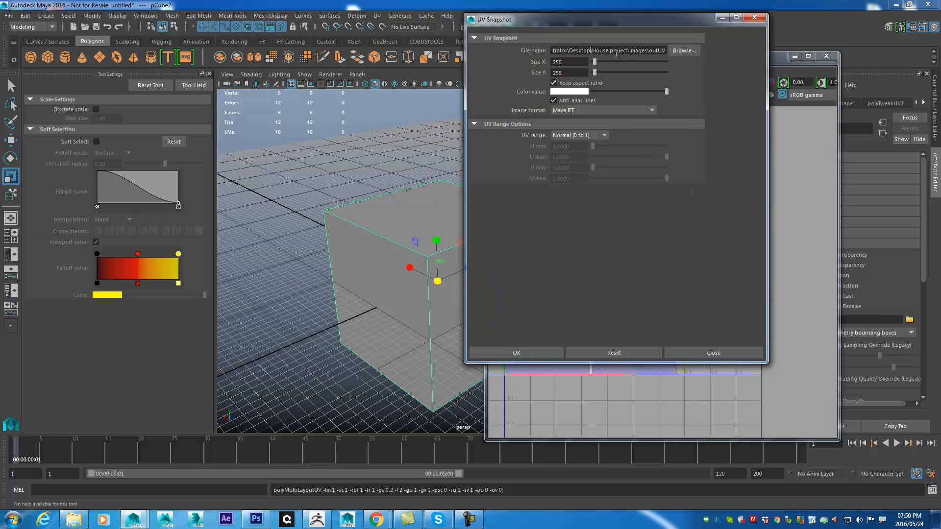
Set the UV snapshot to be saved on the Desktop under the file name uv box
drag(599, 50, 629, 51)
click(684, 50)
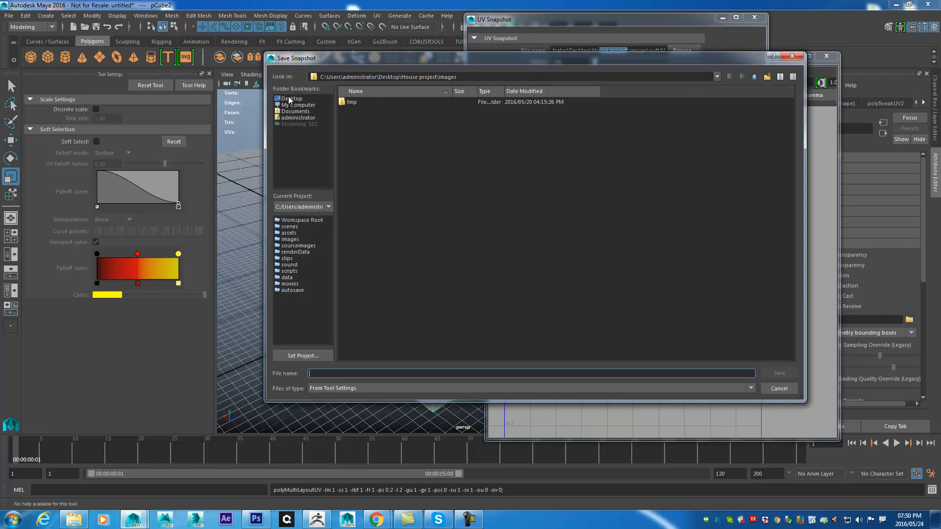
click(290, 99)
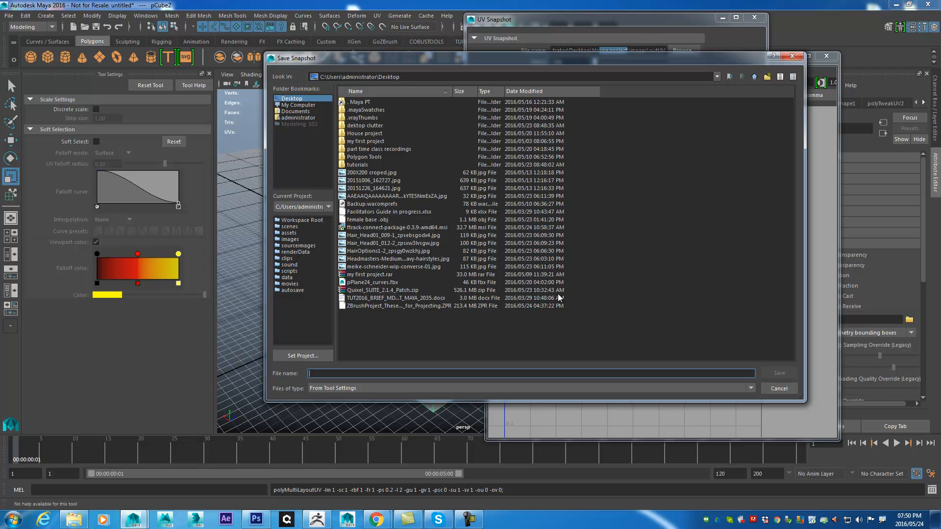
text(uv box)
key(Return)
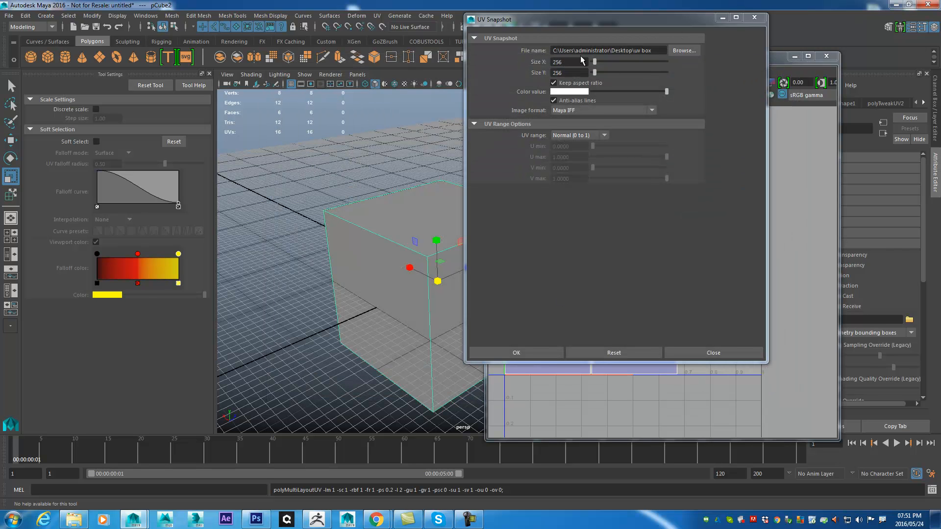
Set the UV snapshot size to 1024 by 1024 pixels
drag(579, 63, 436, 75)
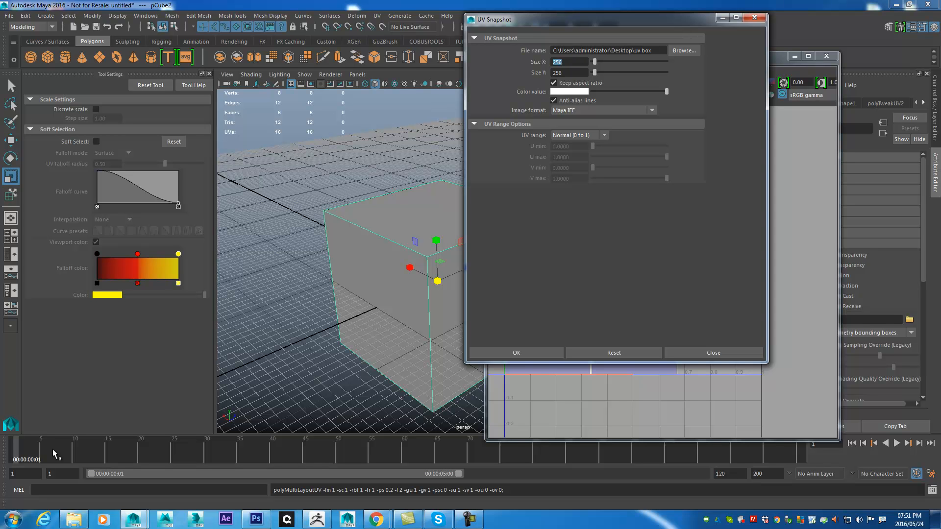
text(1024)
key(Tab)
Choose PNG as the snapshot's image format and export the UV snapshot
click(584, 111)
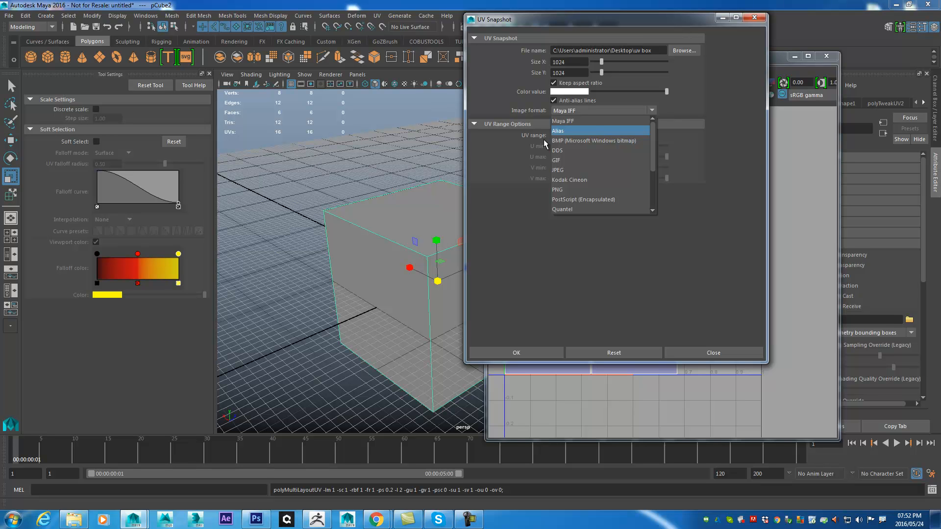
drag(653, 144, 653, 150)
scroll(619, 154, down, 1)
click(578, 139)
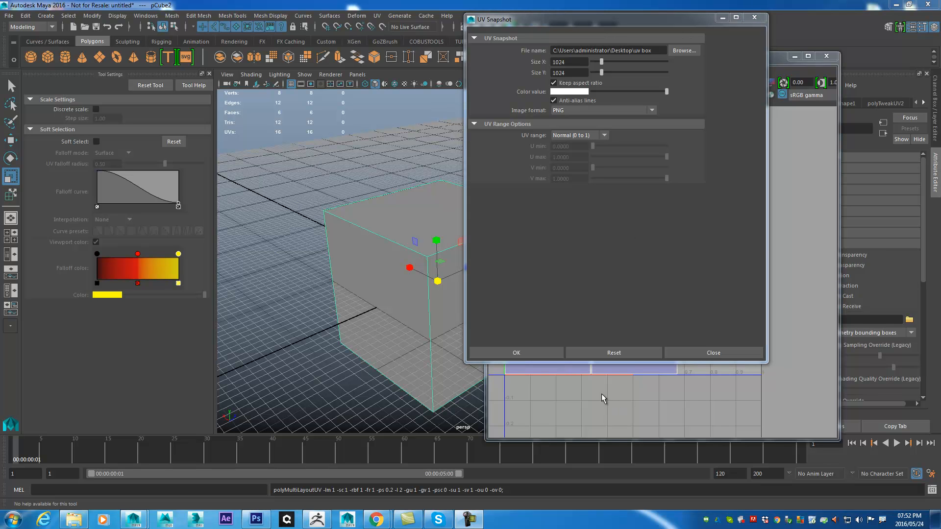
click(529, 353)
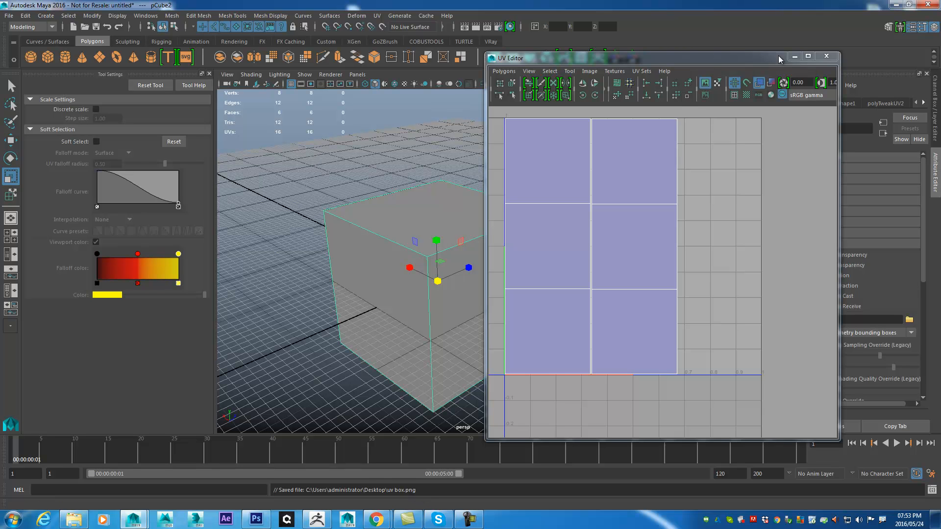
Minimize the UV Editor and Maya, and switch to Photoshop
click(794, 57)
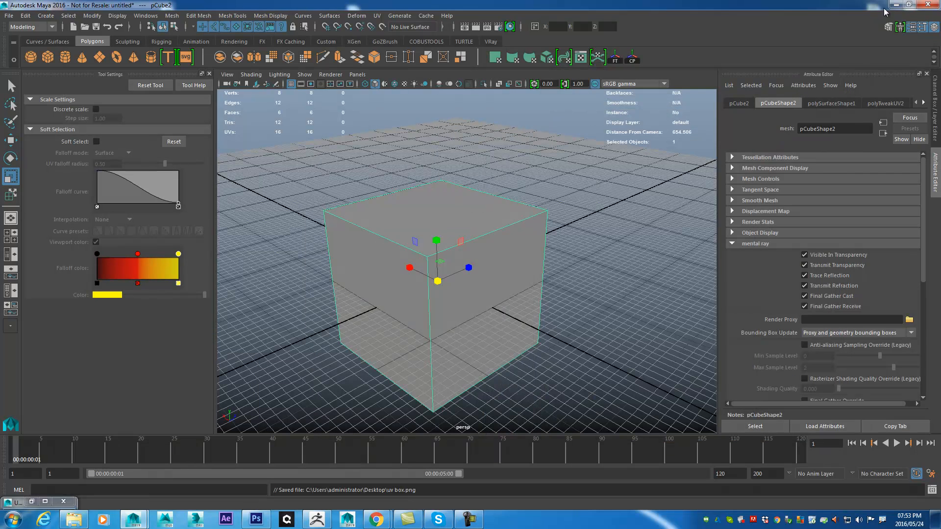
click(895, 6)
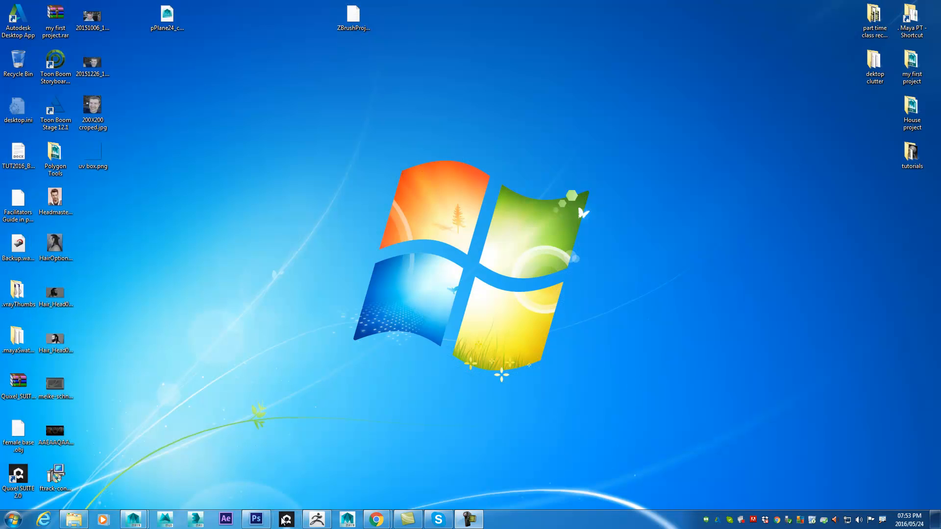
click(257, 519)
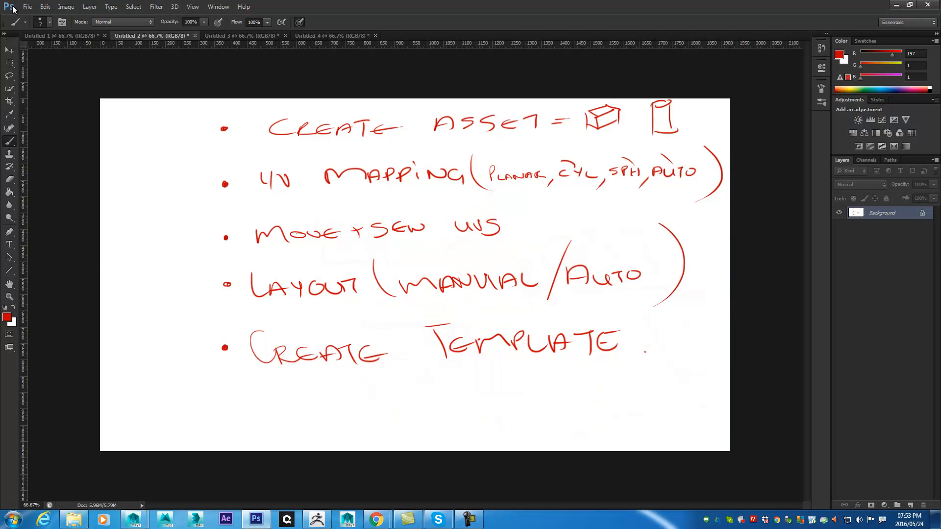
Open the exported uv box.png from the Desktop
click(27, 6)
click(52, 26)
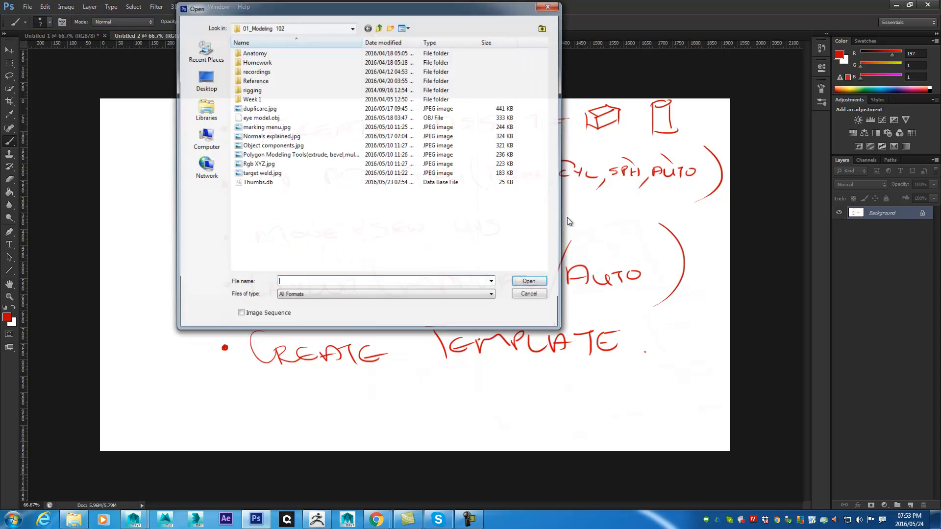
click(204, 80)
drag(548, 75, 542, 237)
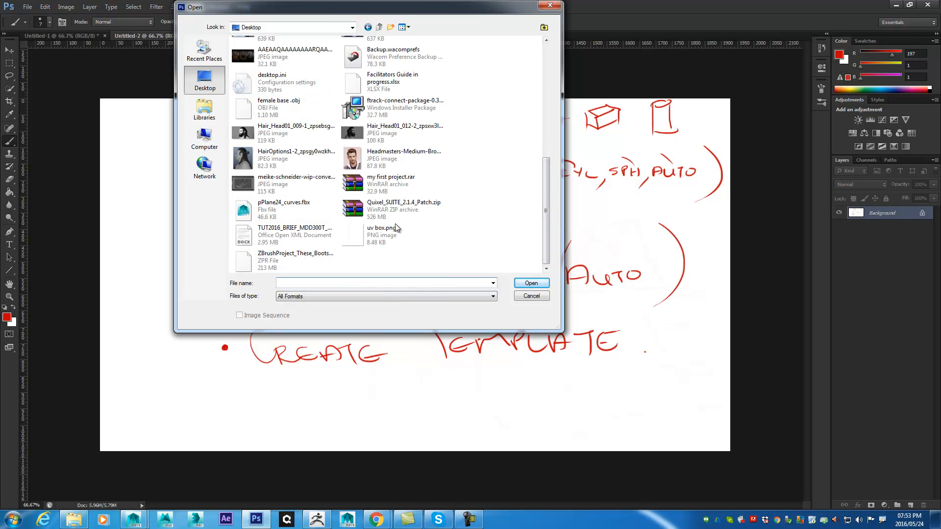
click(387, 239)
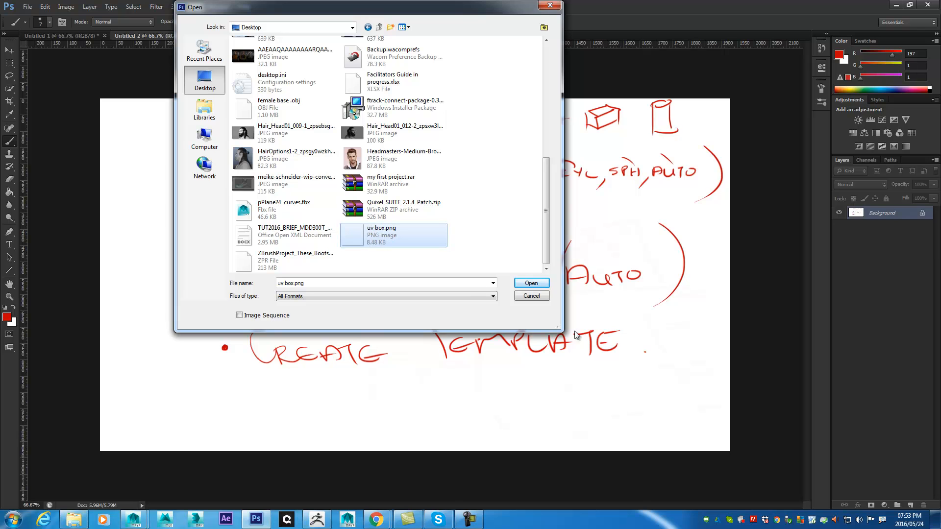
click(531, 283)
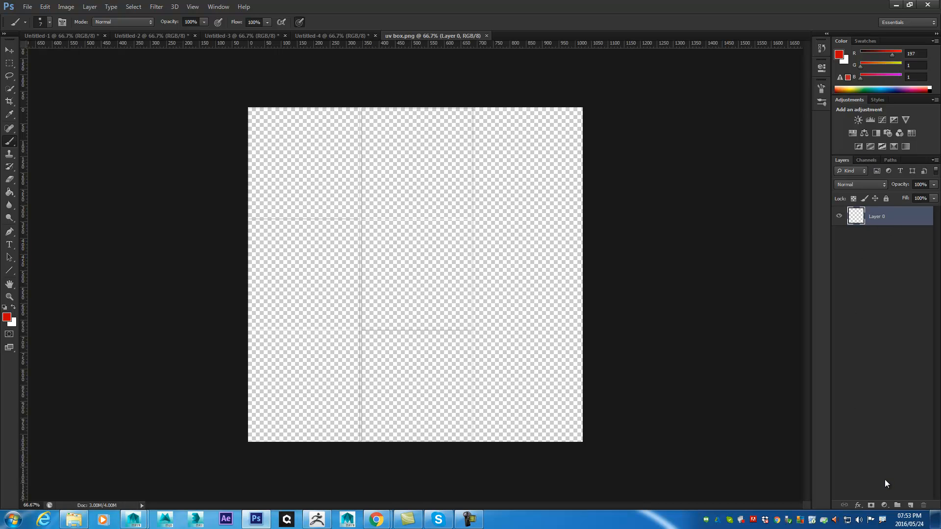
Add a new layer beneath the UV snapshot layer and name it Bg
click(910, 505)
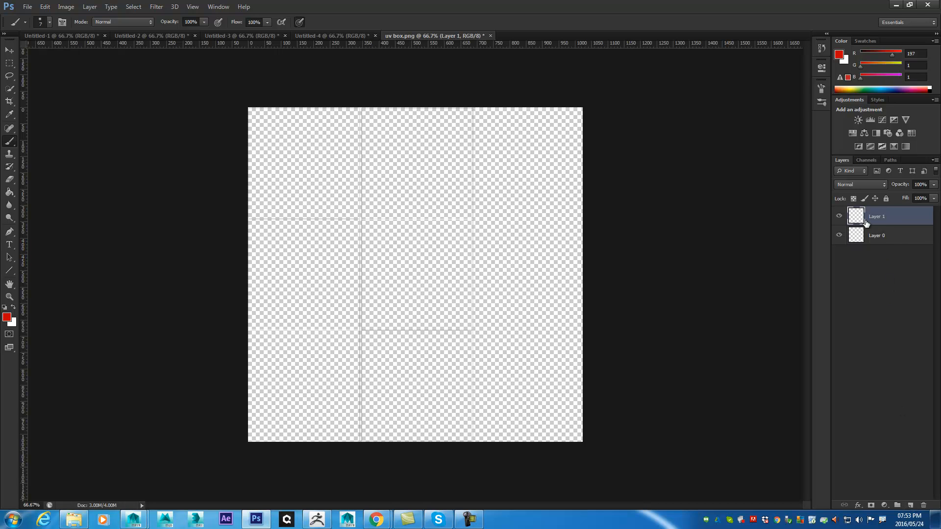
drag(865, 217, 866, 299)
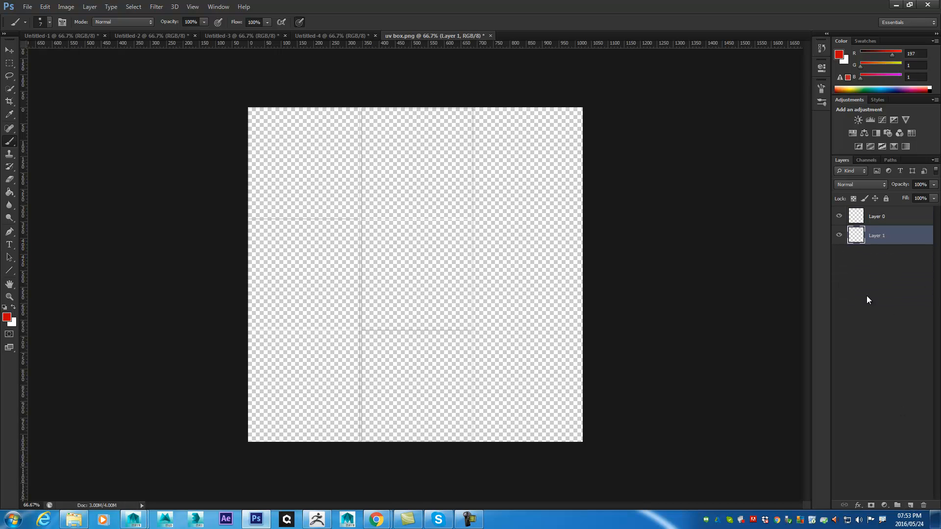
double_click(883, 237)
text(Bg)
key(Return)
Rename the UV snapshot layer as uv
double_click(885, 218)
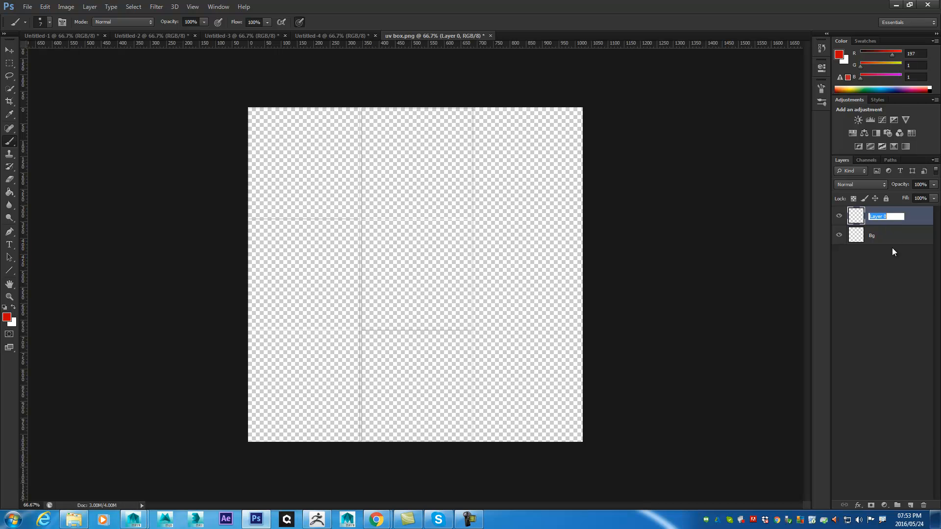
text(uv)
key(Return)
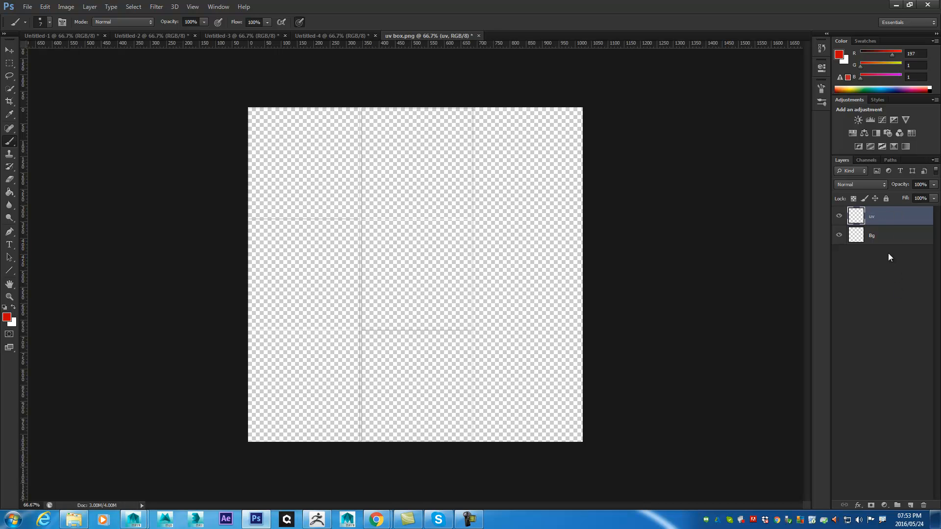
Fill the Bg layer with black using normal blending at 100% opacity
click(868, 240)
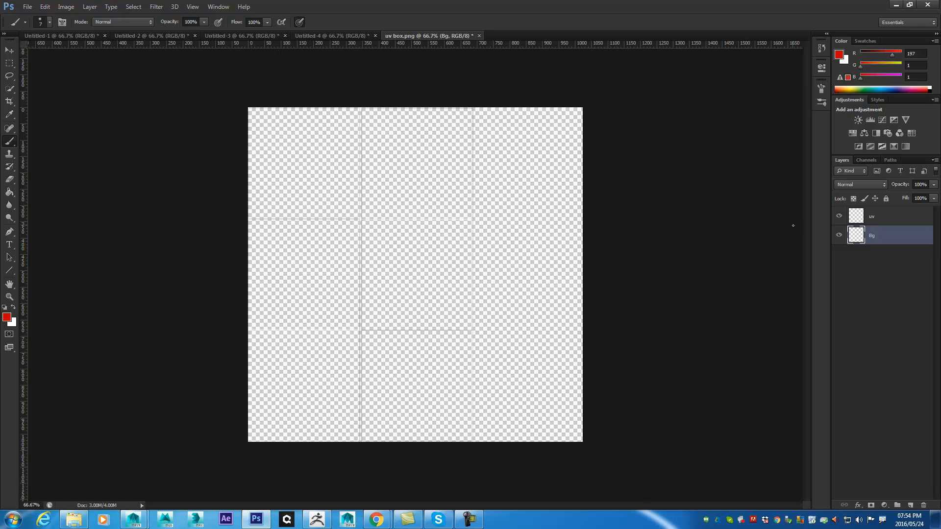
key(i)
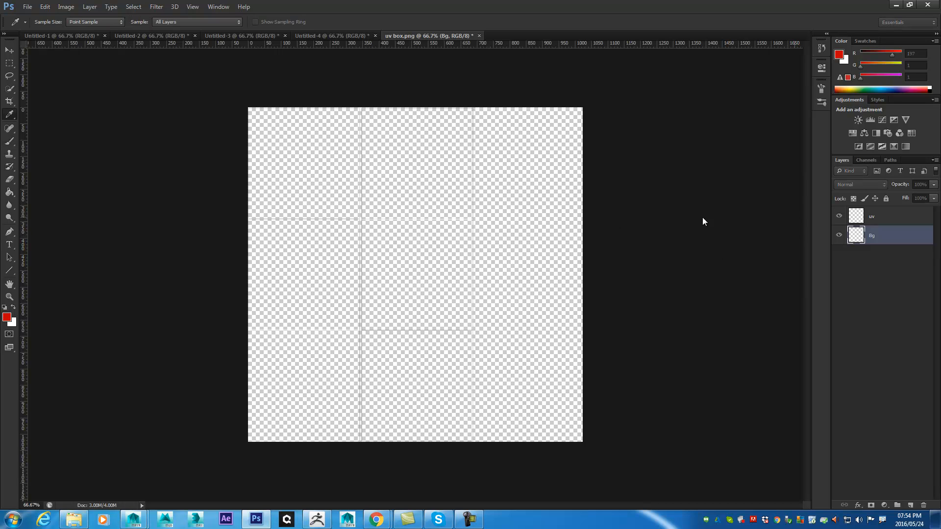
key(shift+BackSpace)
drag(596, 128, 590, 106)
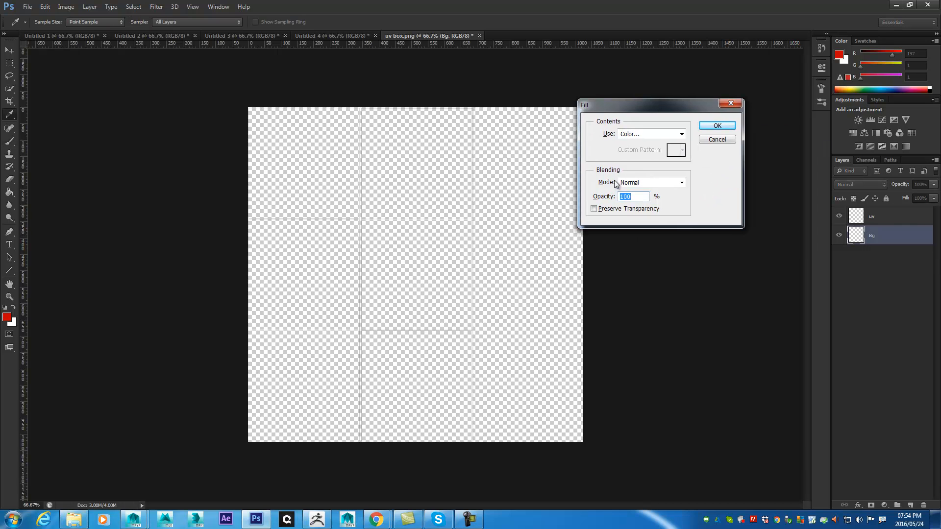
click(651, 134)
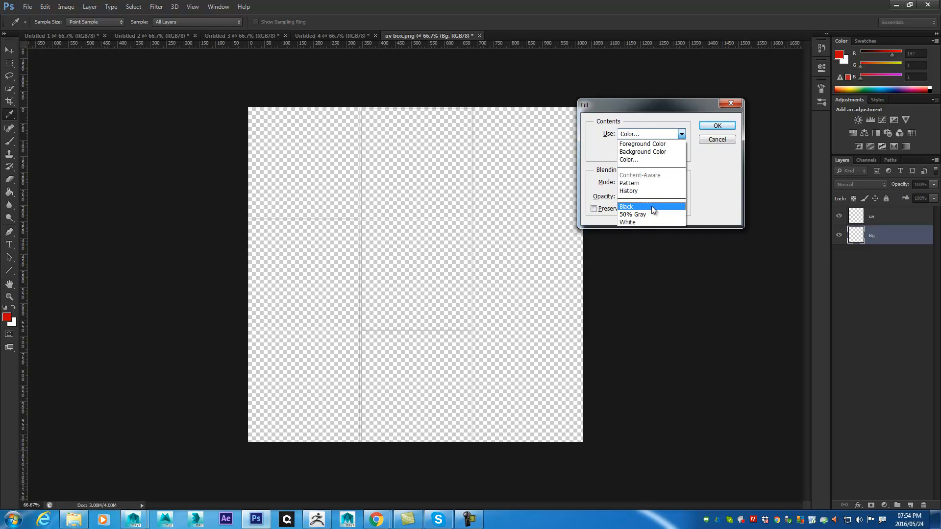
click(651, 207)
click(718, 126)
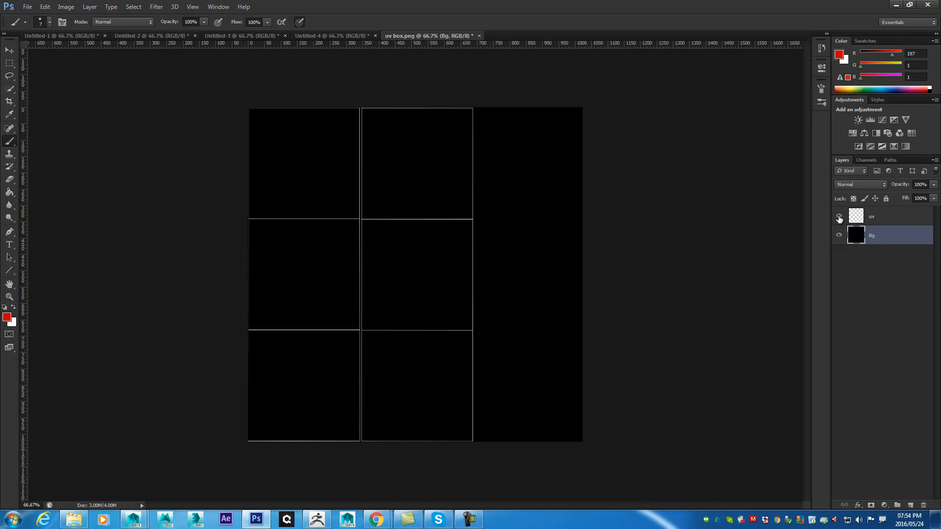
Toggle the uv layer's visibility off and on to compare the canvas with and without the UV lines
click(839, 217)
click(839, 217)
click(839, 217)
click(839, 217)
Save a JPEG copy of the template to the Desktop as box diffuse, at maximum quality 12
click(28, 7)
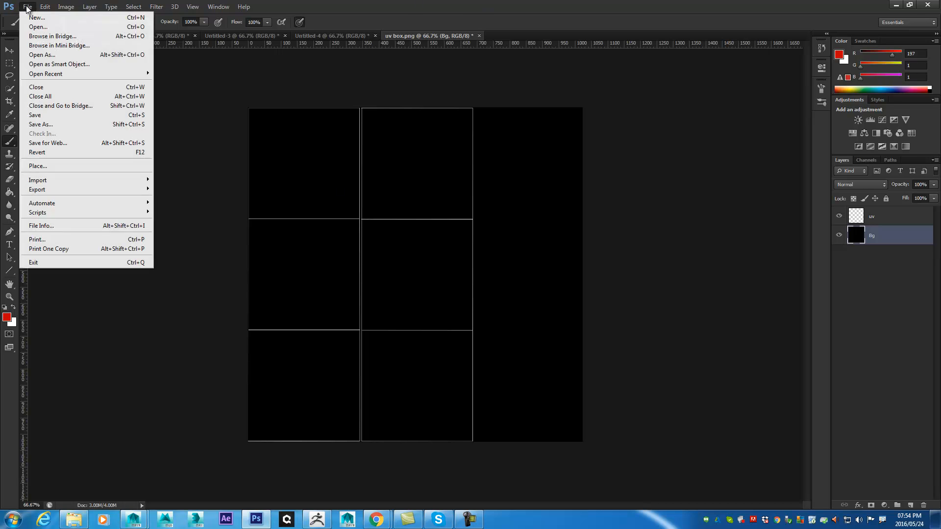
click(73, 118)
click(327, 213)
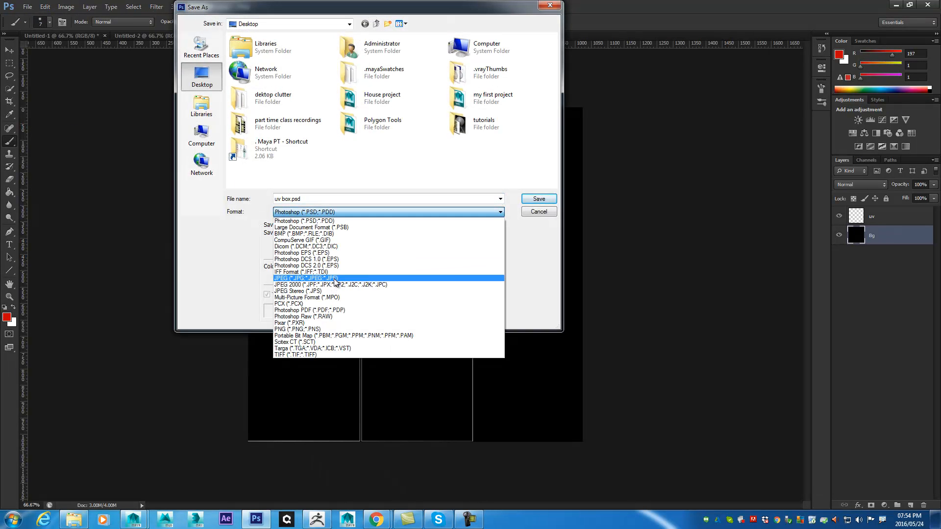
click(335, 280)
click(329, 198)
drag(329, 198, 229, 196)
text(diffus)
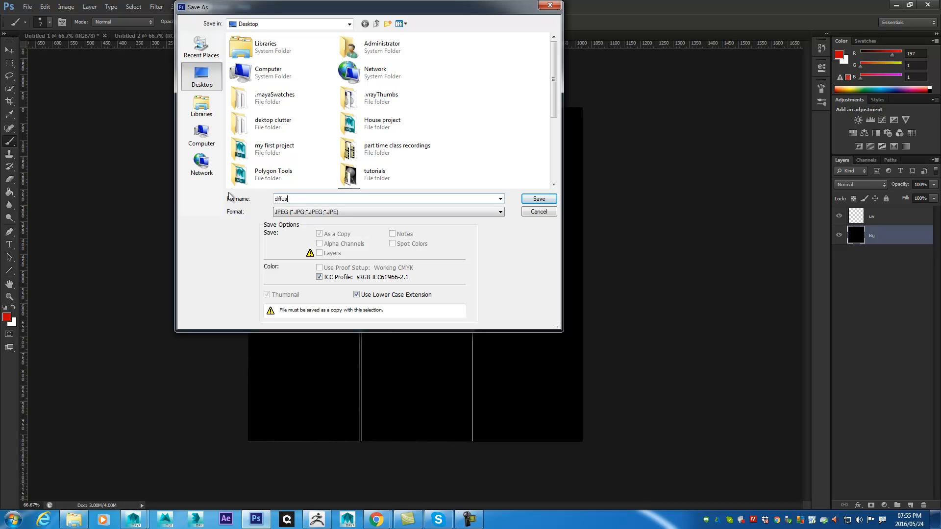
text(box)
key(Return)
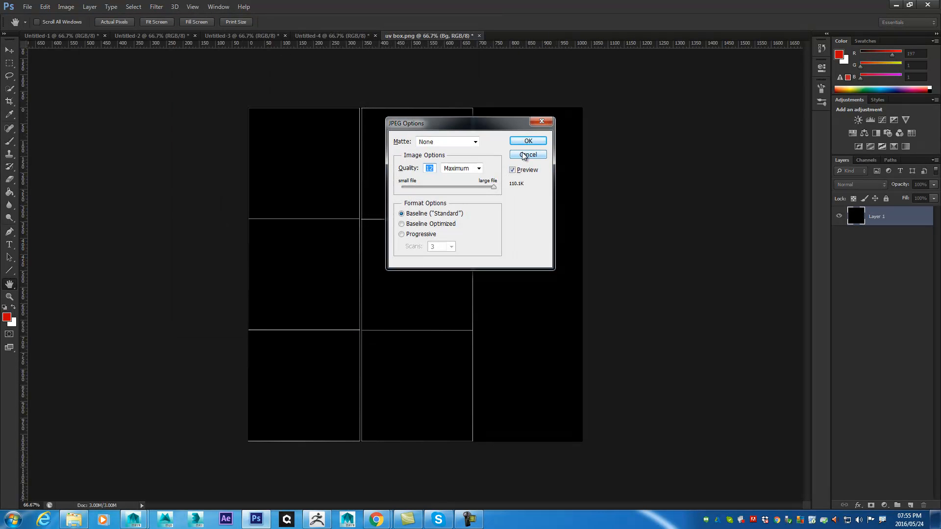
click(529, 142)
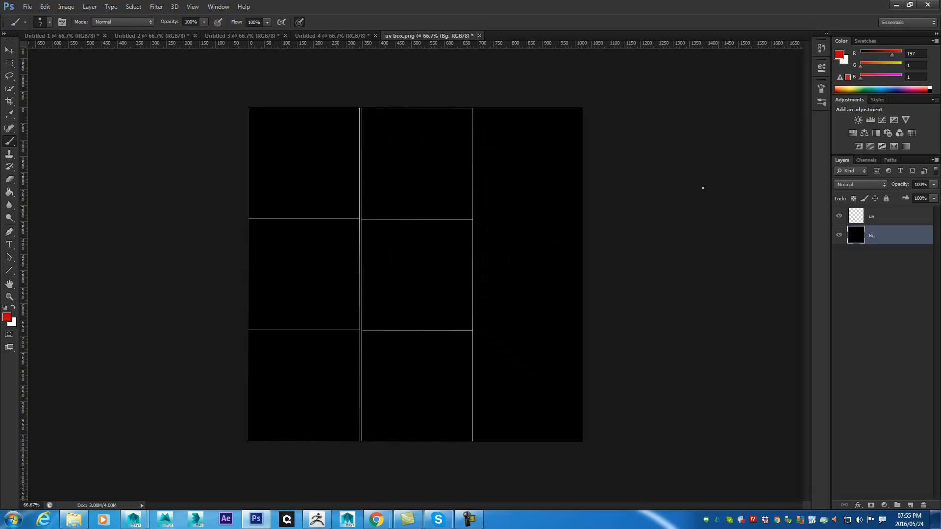
Switch to the Maya scene and minimize the UV Editor to uncover the cube
click(134, 518)
click(178, 481)
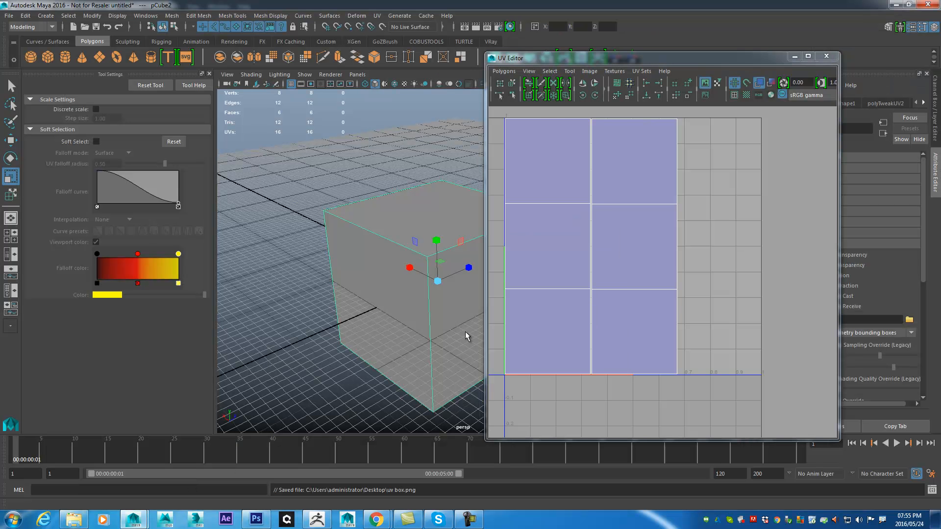
drag(712, 59, 760, 28)
click(844, 28)
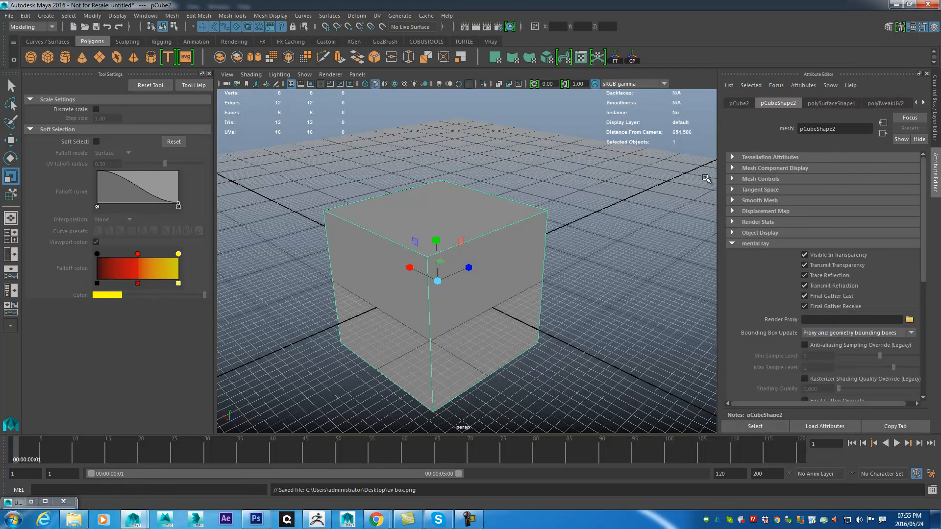
Assign a new Lambert material to the cube
click(449, 344)
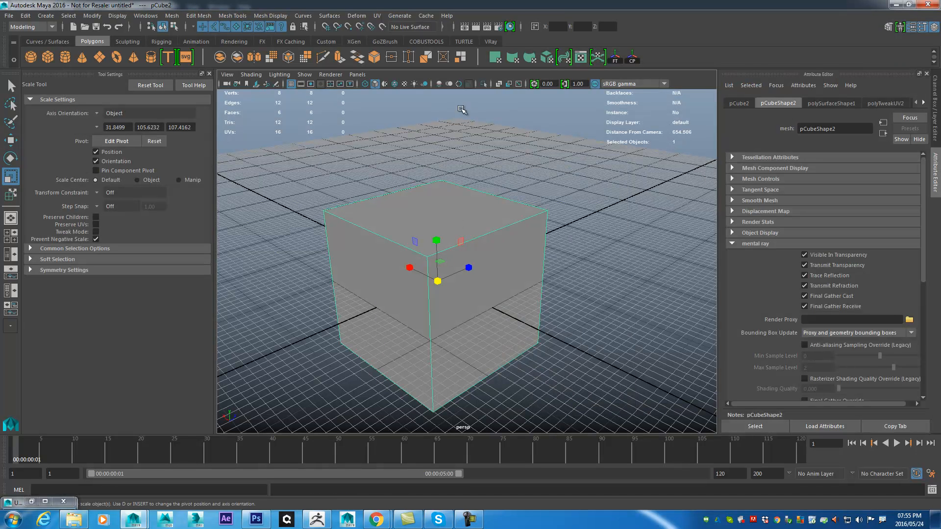
right_click(446, 191)
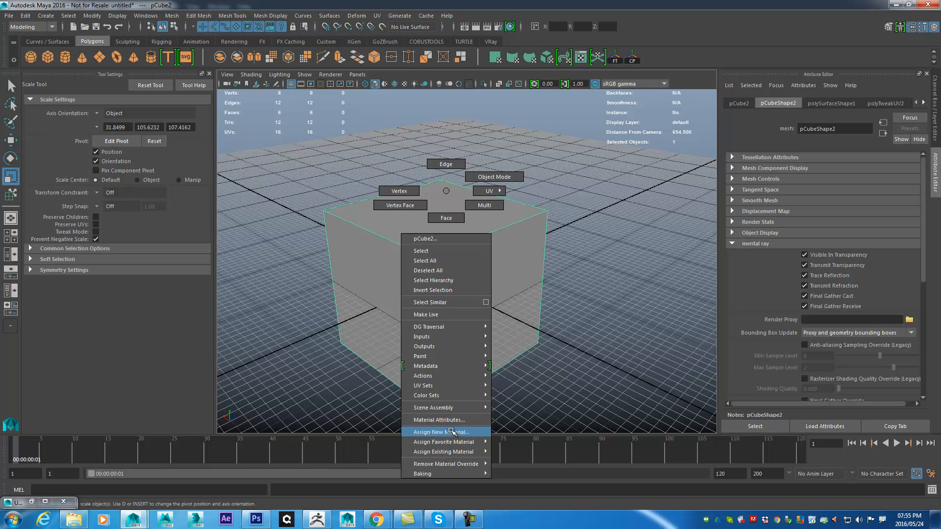
click(452, 432)
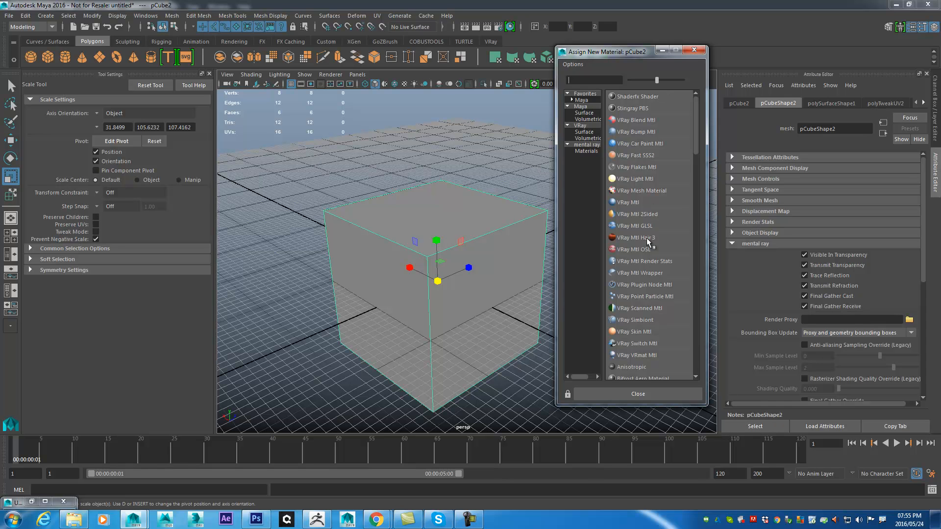
scroll(661, 319, down, 1)
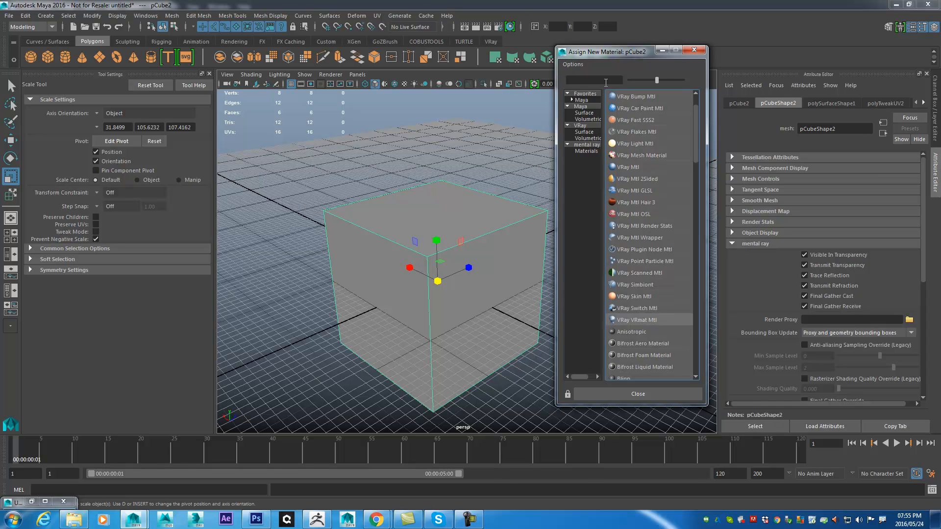
drag(657, 79, 683, 80)
drag(695, 149, 698, 186)
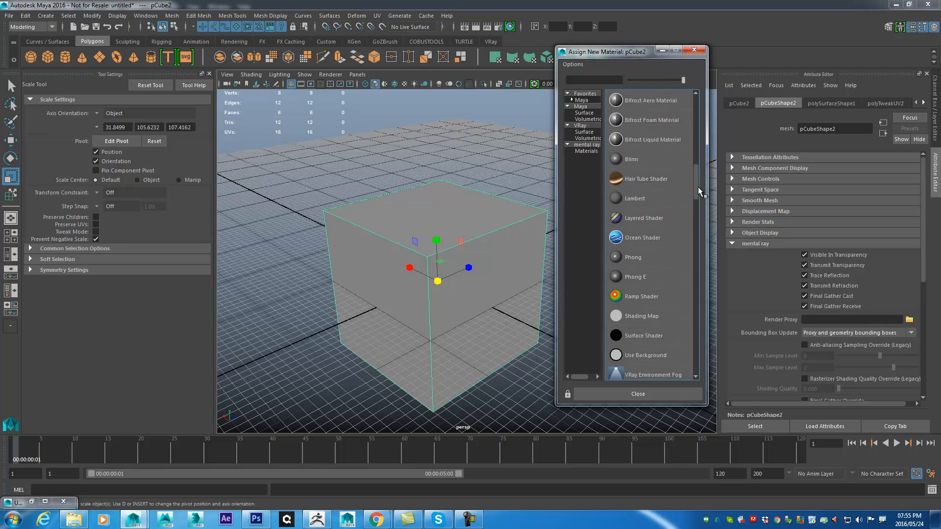
click(642, 198)
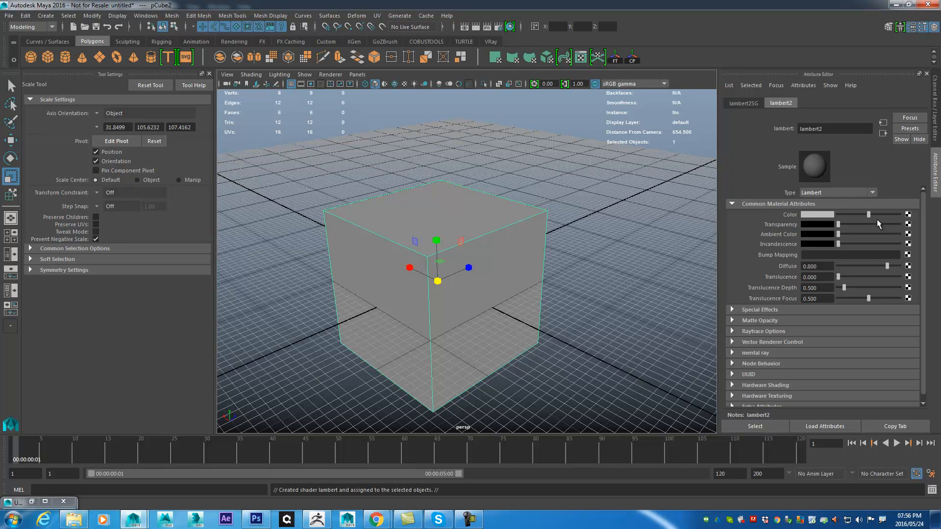
Connect a File texture to the Lambert material's Color attribute
click(907, 215)
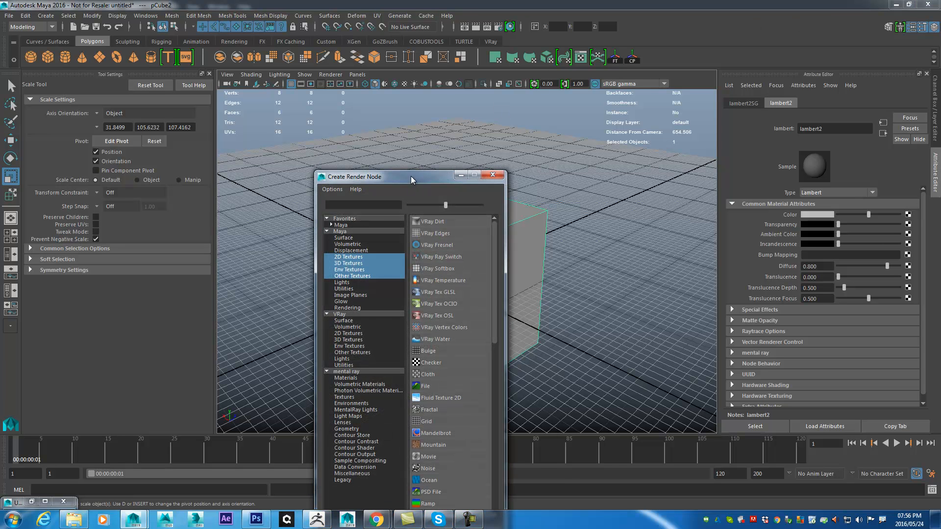
drag(411, 181, 601, 61)
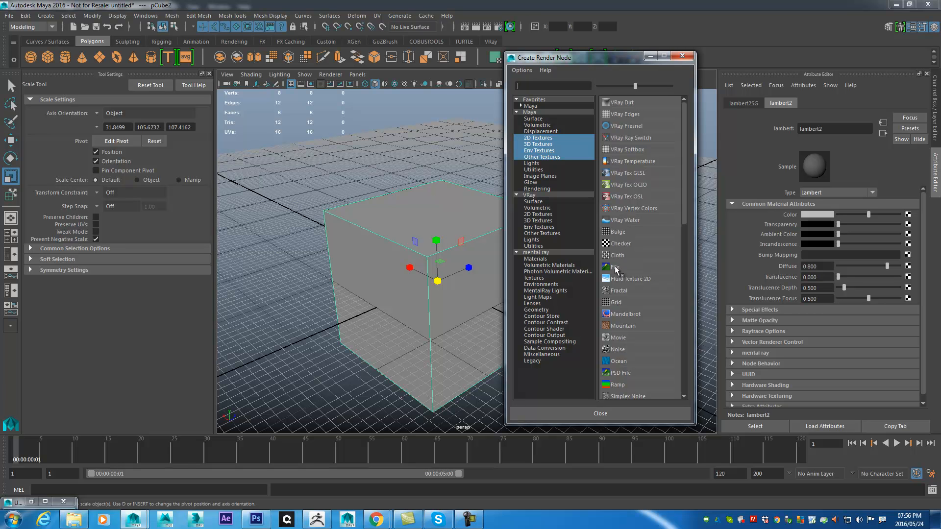
click(616, 267)
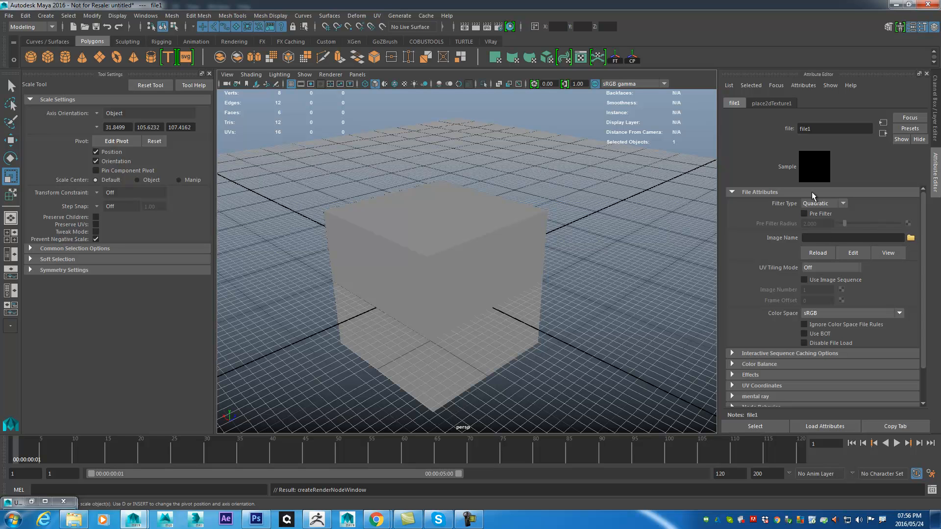
Browse to the Desktop for the file texture's image and select uv box.png
click(910, 238)
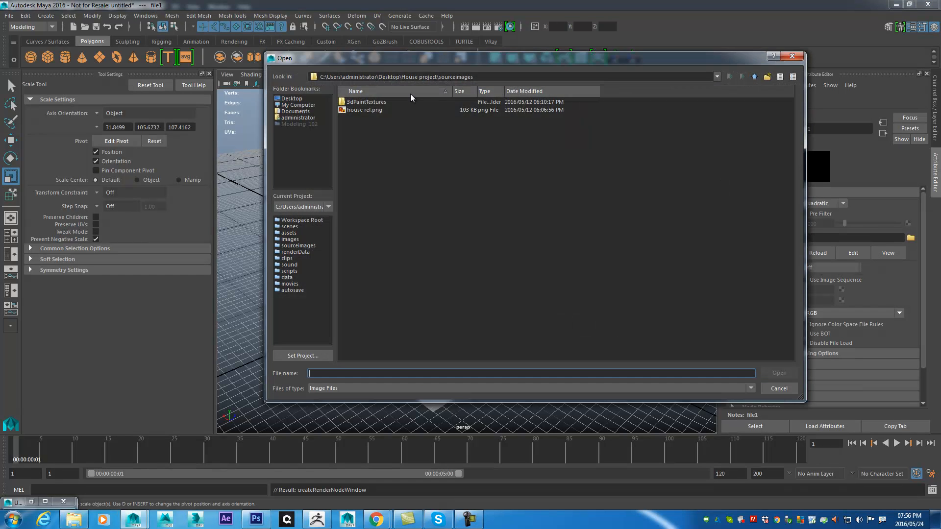
click(291, 100)
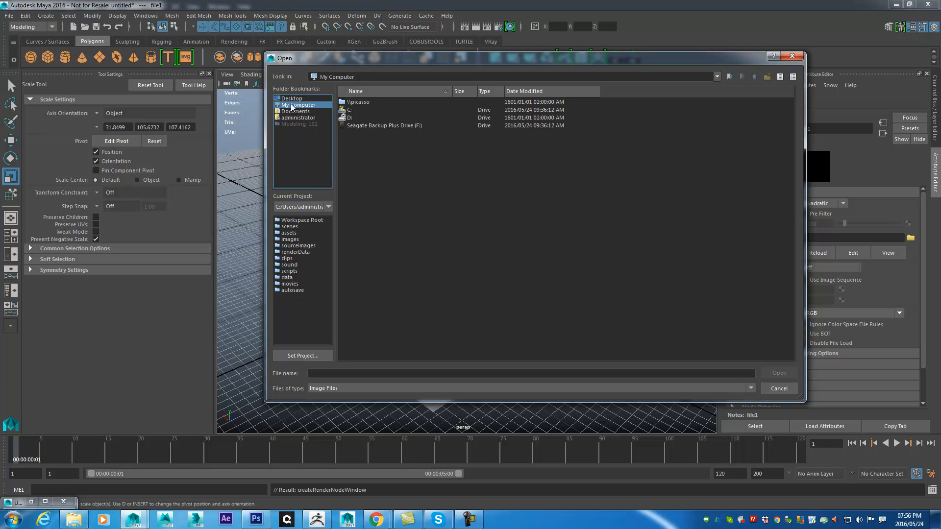
click(355, 252)
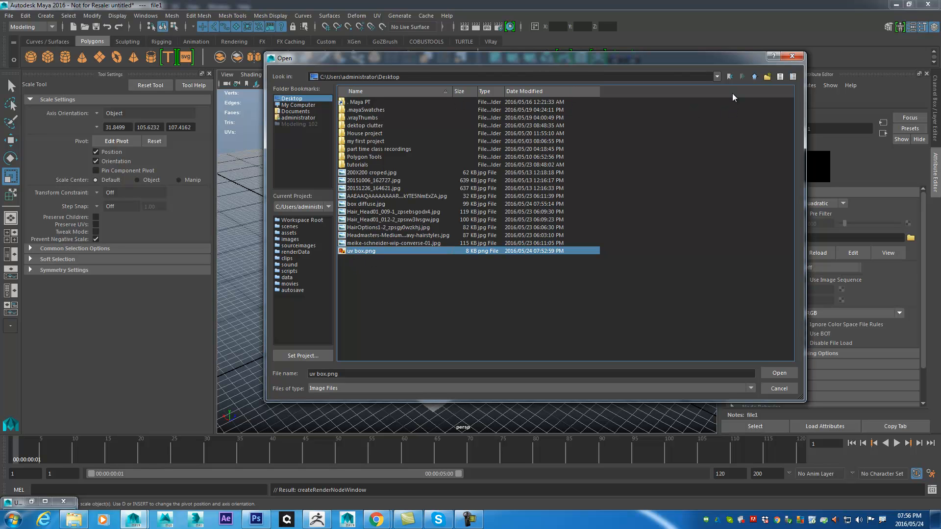
Switch to Photoshop, examine the Desktop's JPEG files in the Save As dialog, cancel saving and return to Maya
click(256, 519)
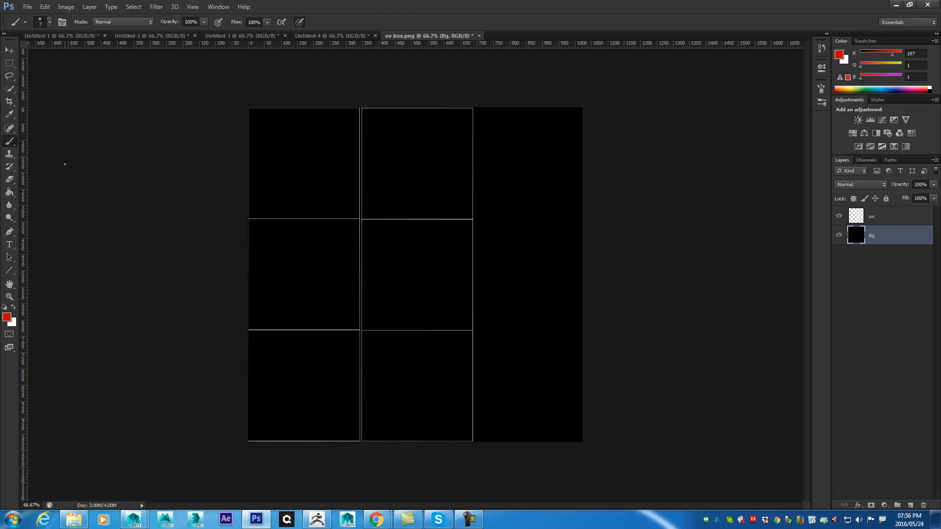
click(27, 7)
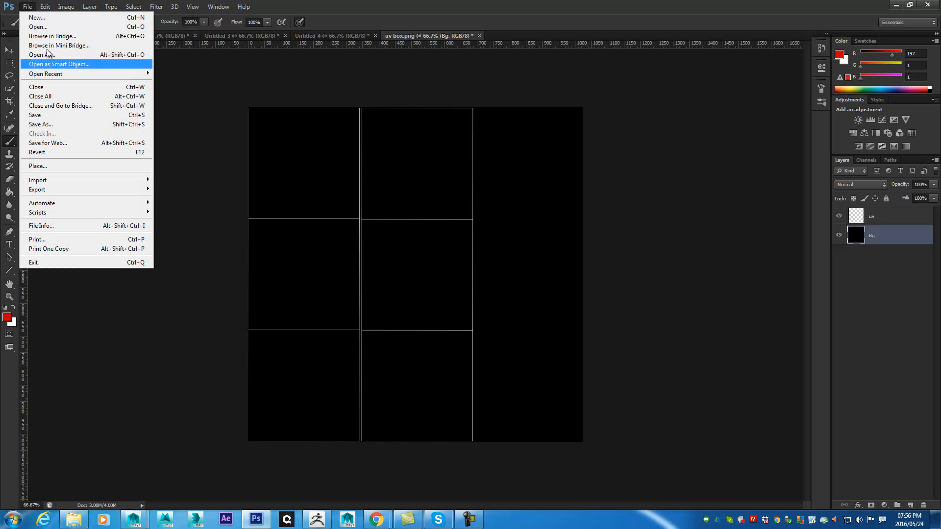
click(75, 126)
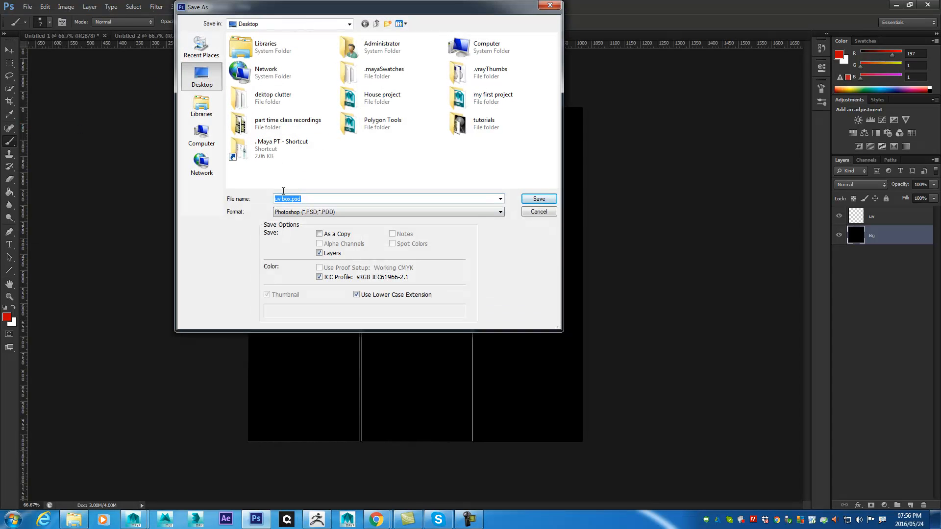
click(296, 213)
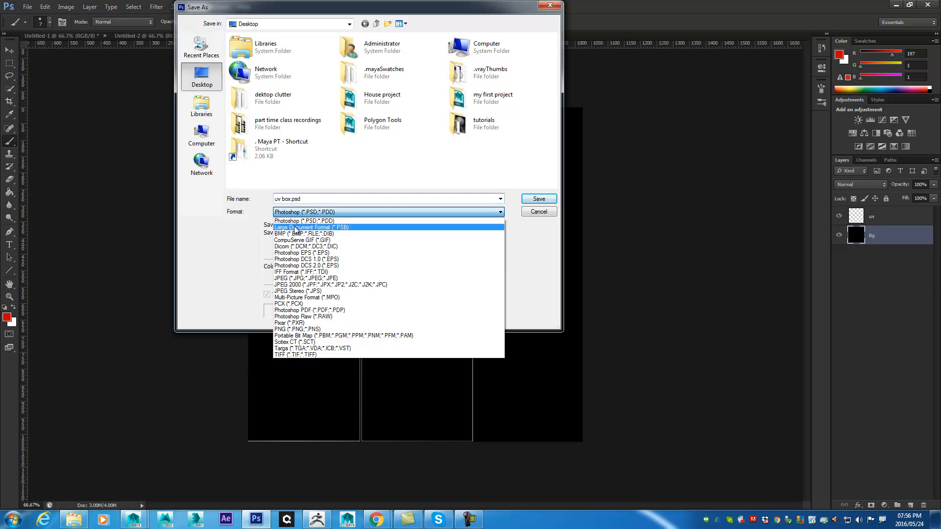
click(316, 278)
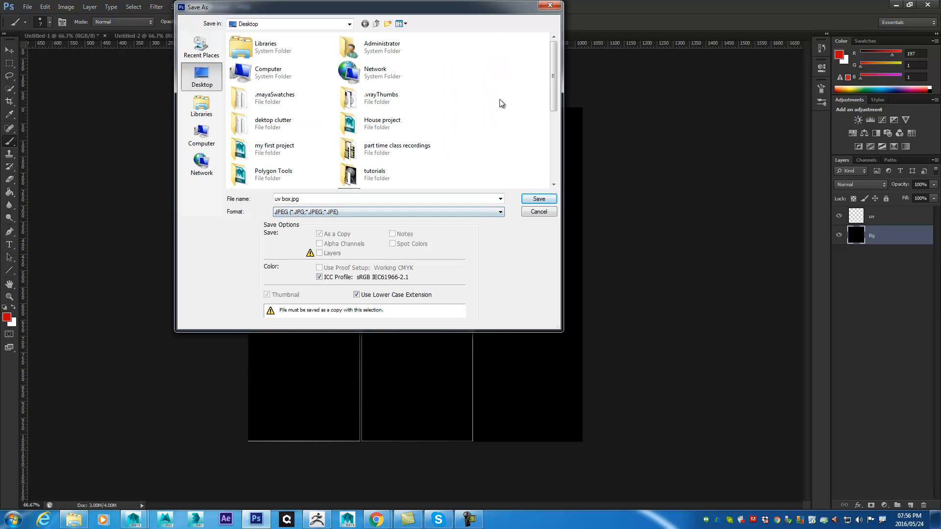
drag(549, 74, 552, 137)
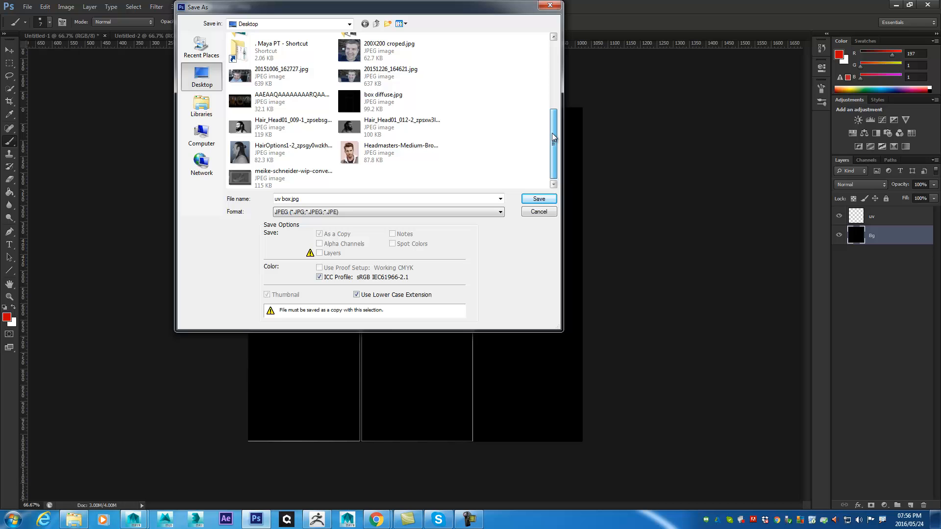
click(539, 214)
click(896, 5)
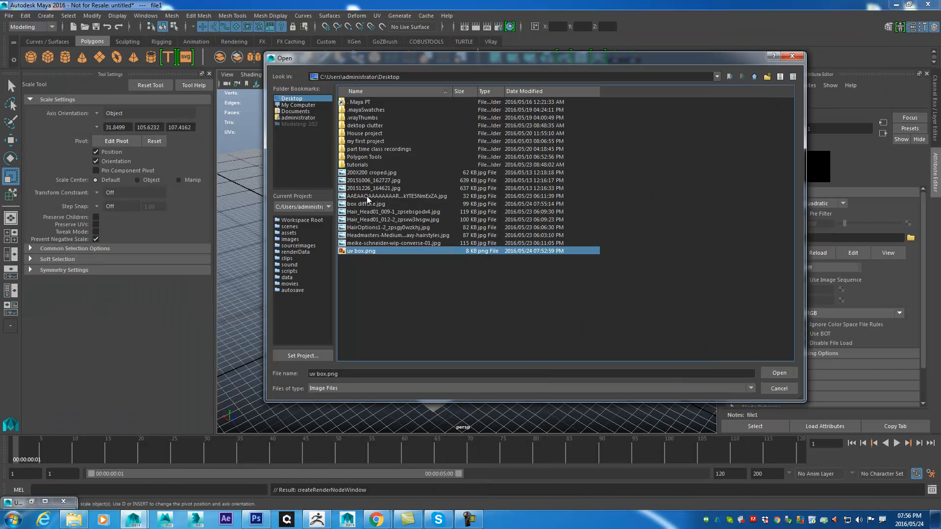
Load box diffuse.jpg from the Desktop as the file texture's image
click(350, 176)
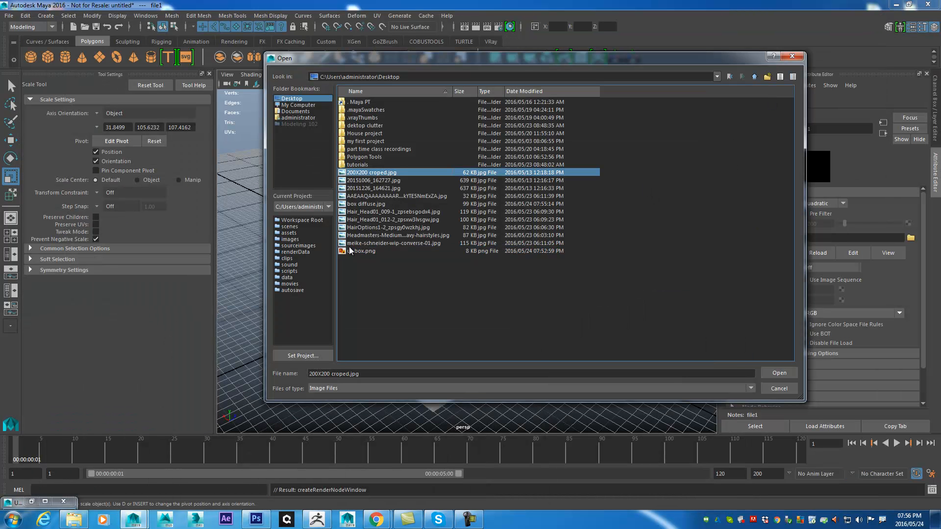
click(361, 203)
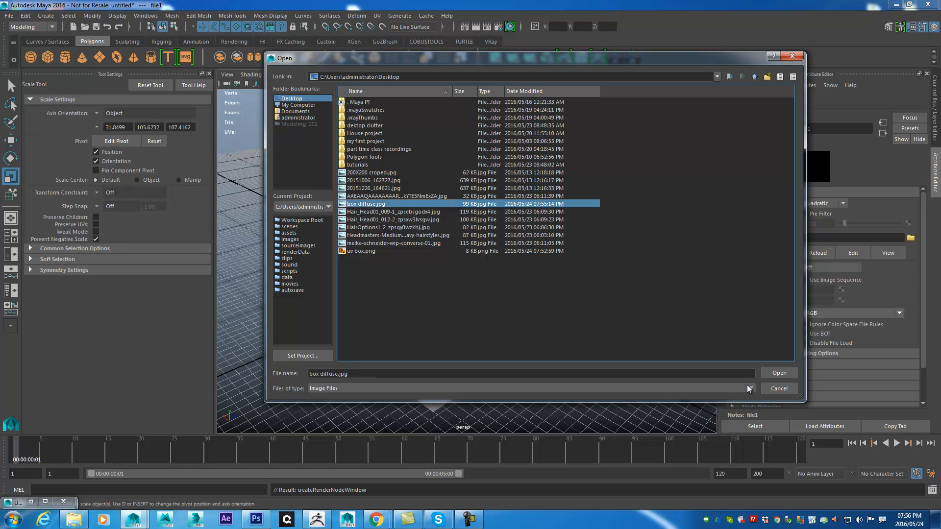
click(779, 373)
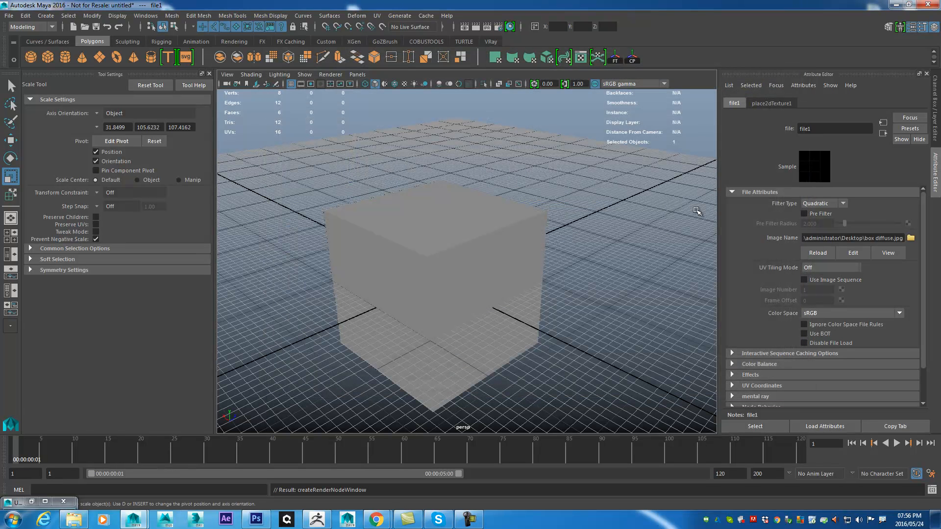
Turn on textured display in the perspective view and examine the texture lines along the cube's edges
alt+drag(611, 304, 638, 281)
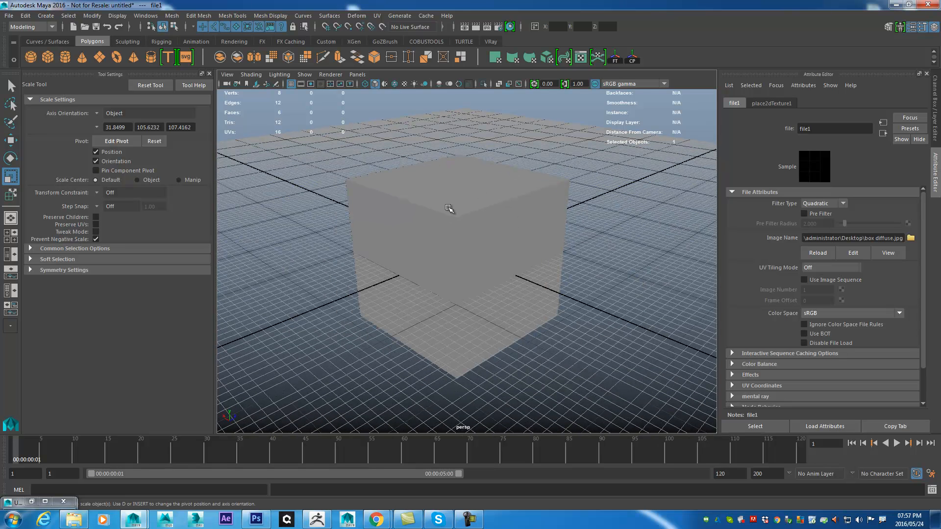
key(6)
alt+drag(583, 316, 402, 313)
alt+right_drag(402, 314, 598, 357)
alt+middle_drag(431, 250, 515, 330)
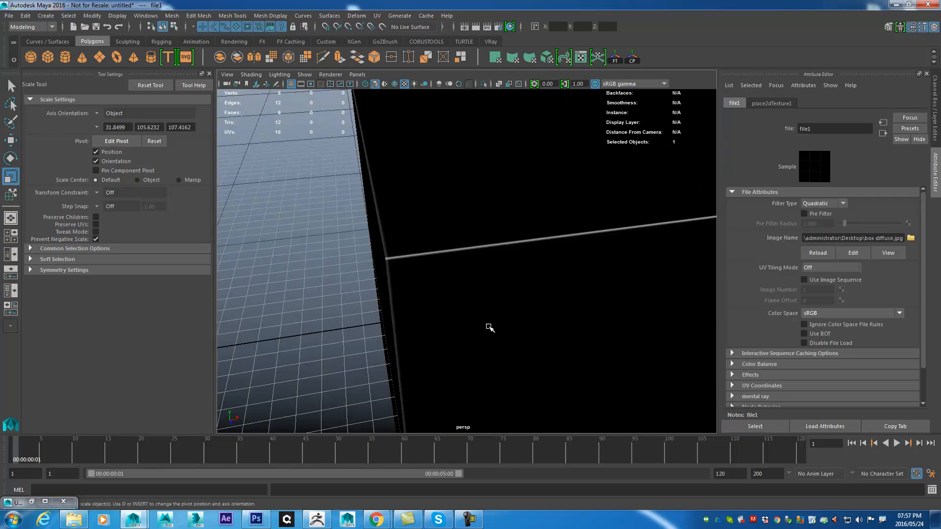
alt+right_drag(414, 309, 445, 311)
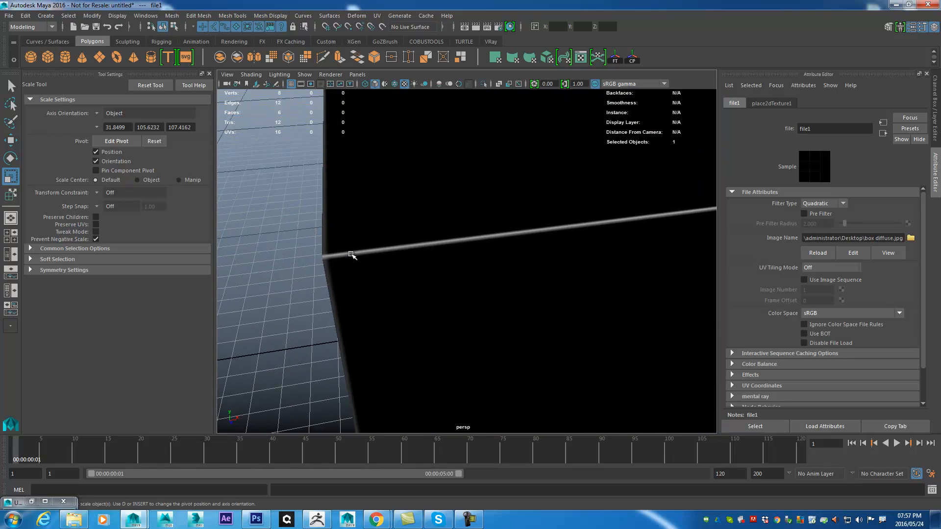
alt+drag(384, 265, 493, 244)
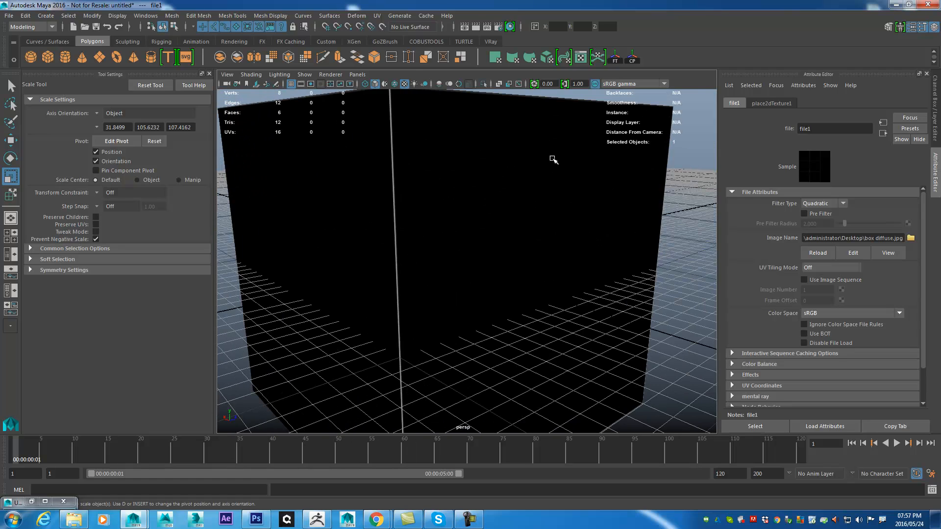
scroll(634, 217, down, 4)
scroll(490, 284, up, 1)
Switch to Photoshop and brush red numbers onto the Bg layer's UV squares, row by row: 2 and 1, 3 and 5, 4 and 6
click(256, 518)
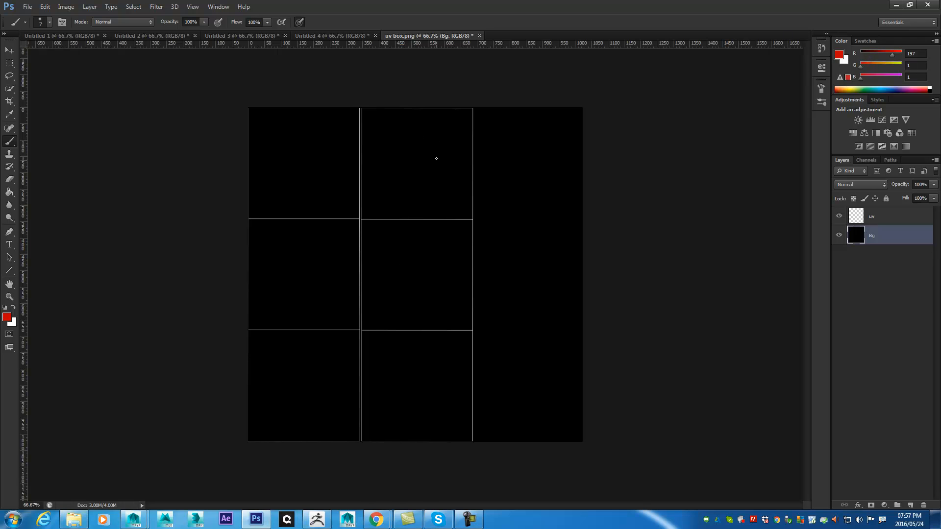
drag(409, 142, 414, 190)
drag(292, 151, 328, 190)
mouse_move(299, 272)
mouse_down()
mouse_move(319, 278)
mouse_move(322, 302)
mouse_up()
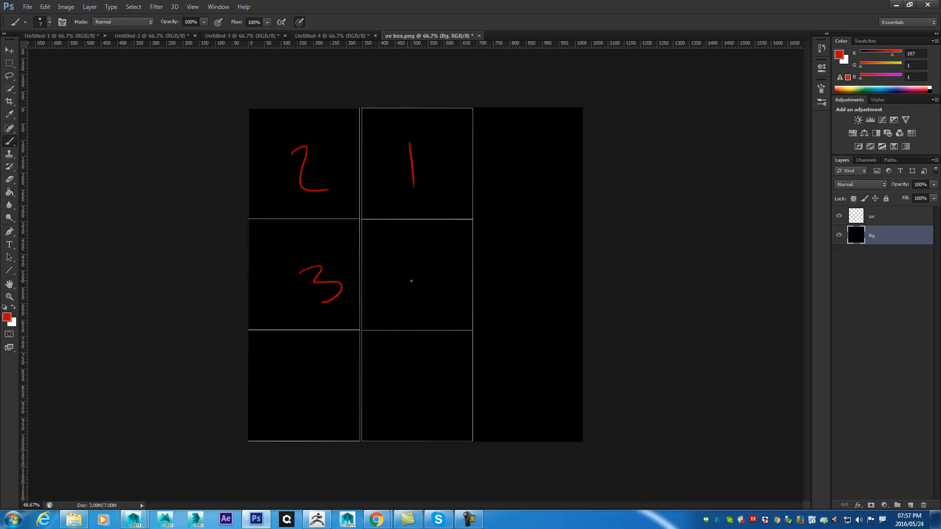
drag(296, 356, 326, 389)
drag(313, 371, 332, 402)
drag(410, 260, 412, 294)
drag(408, 256, 439, 255)
mouse_move(422, 369)
mouse_down()
mouse_move(417, 399)
mouse_move(426, 405)
mouse_up()
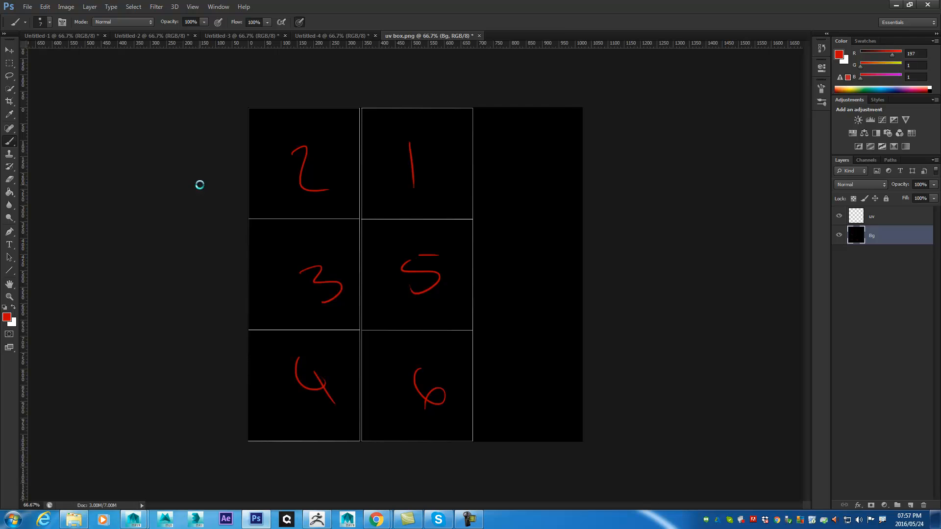
Save the numbered texture as a JPEG over box diffuse.jpg on the Desktop, accepting the JPEG options, and return to Maya
key(ctrl+shift+s)
click(434, 213)
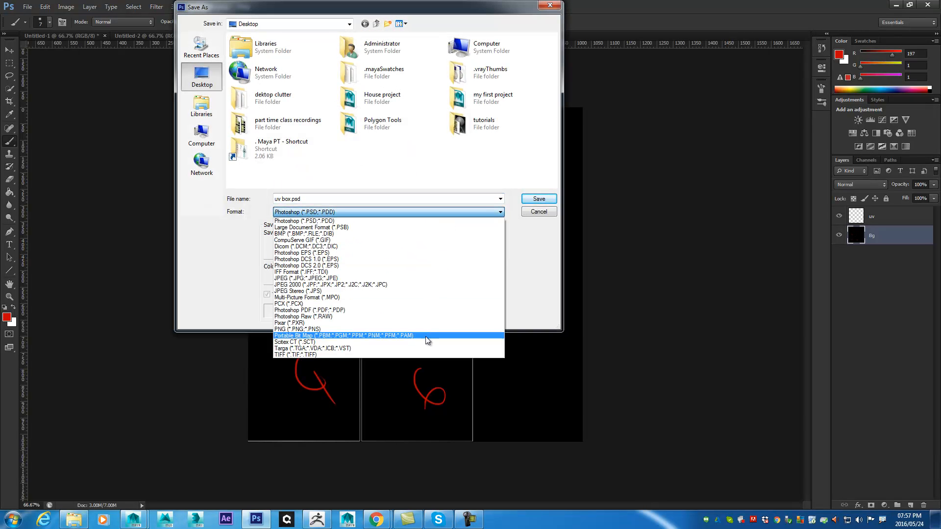
click(422, 277)
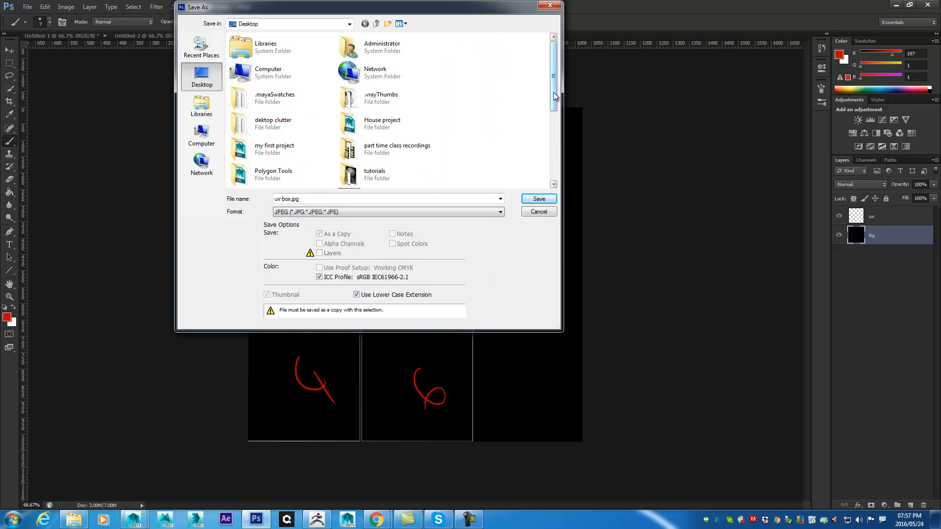
scroll(383, 147, down, 5)
click(417, 103)
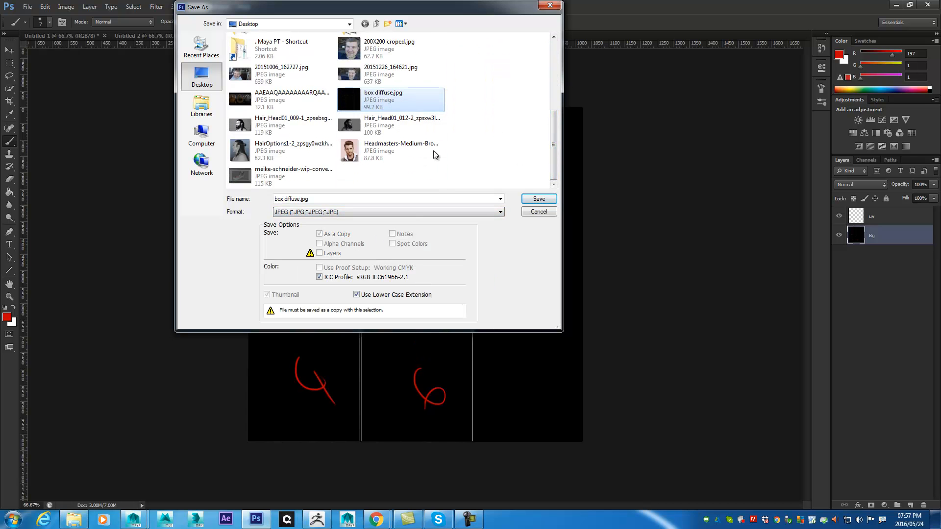
click(539, 199)
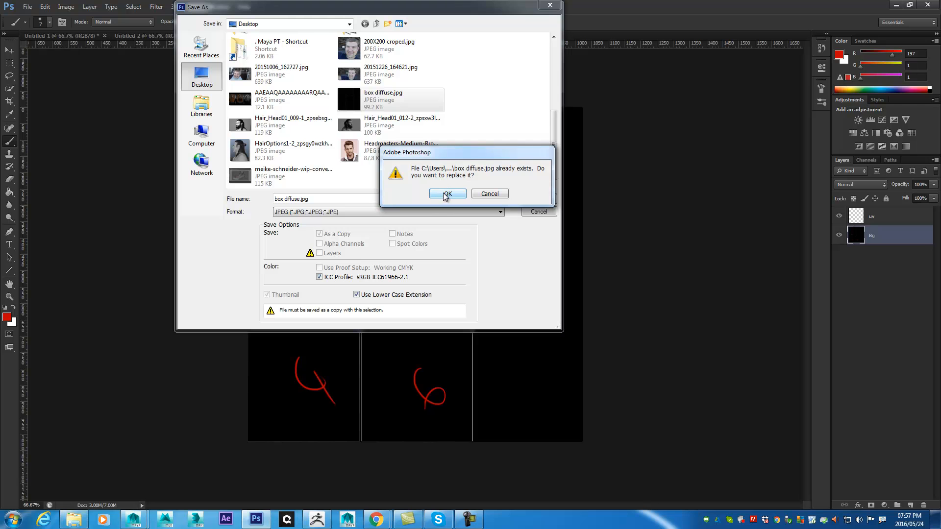
click(449, 194)
click(527, 141)
click(895, 6)
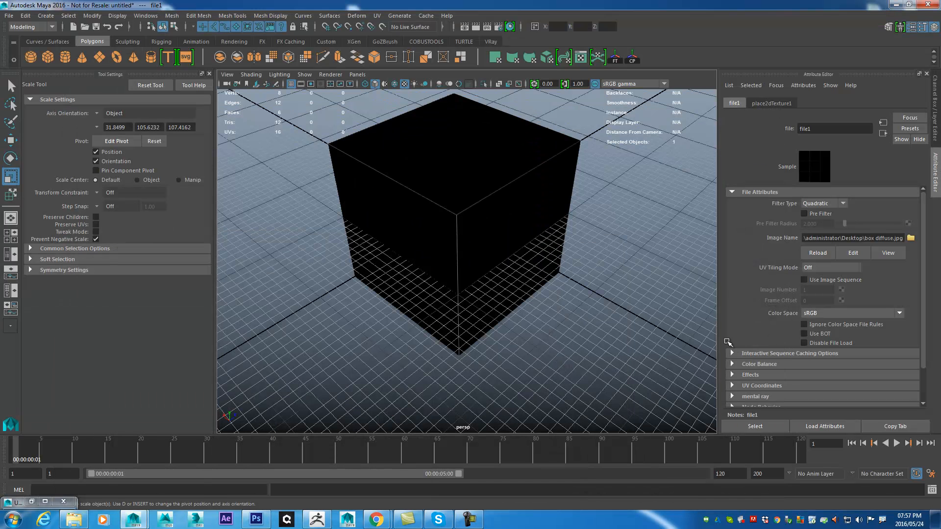